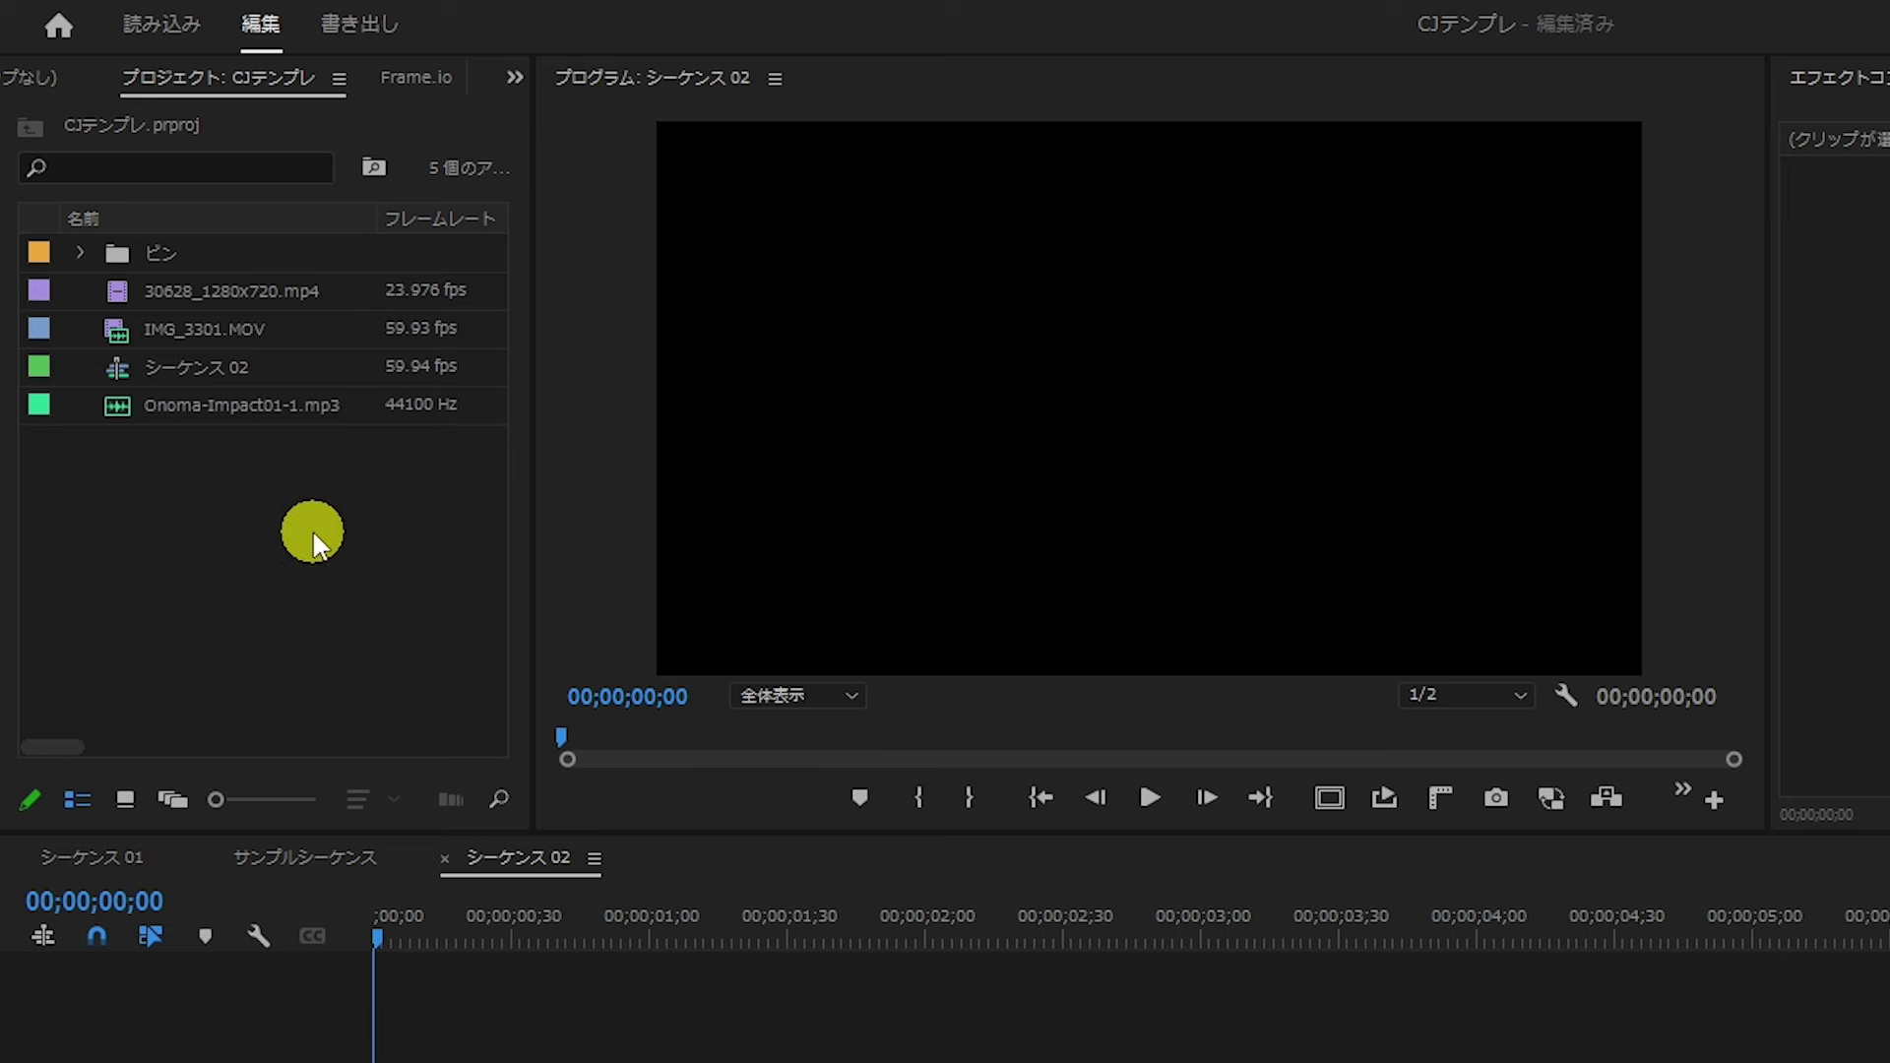
Step: Start a new colour matte from the Project panel and accept the 1920×1080 video settings
{"action": "right_click", "coordinate": [179, 379]}
{"action": "mouse_move", "coordinate": [411, 657]}
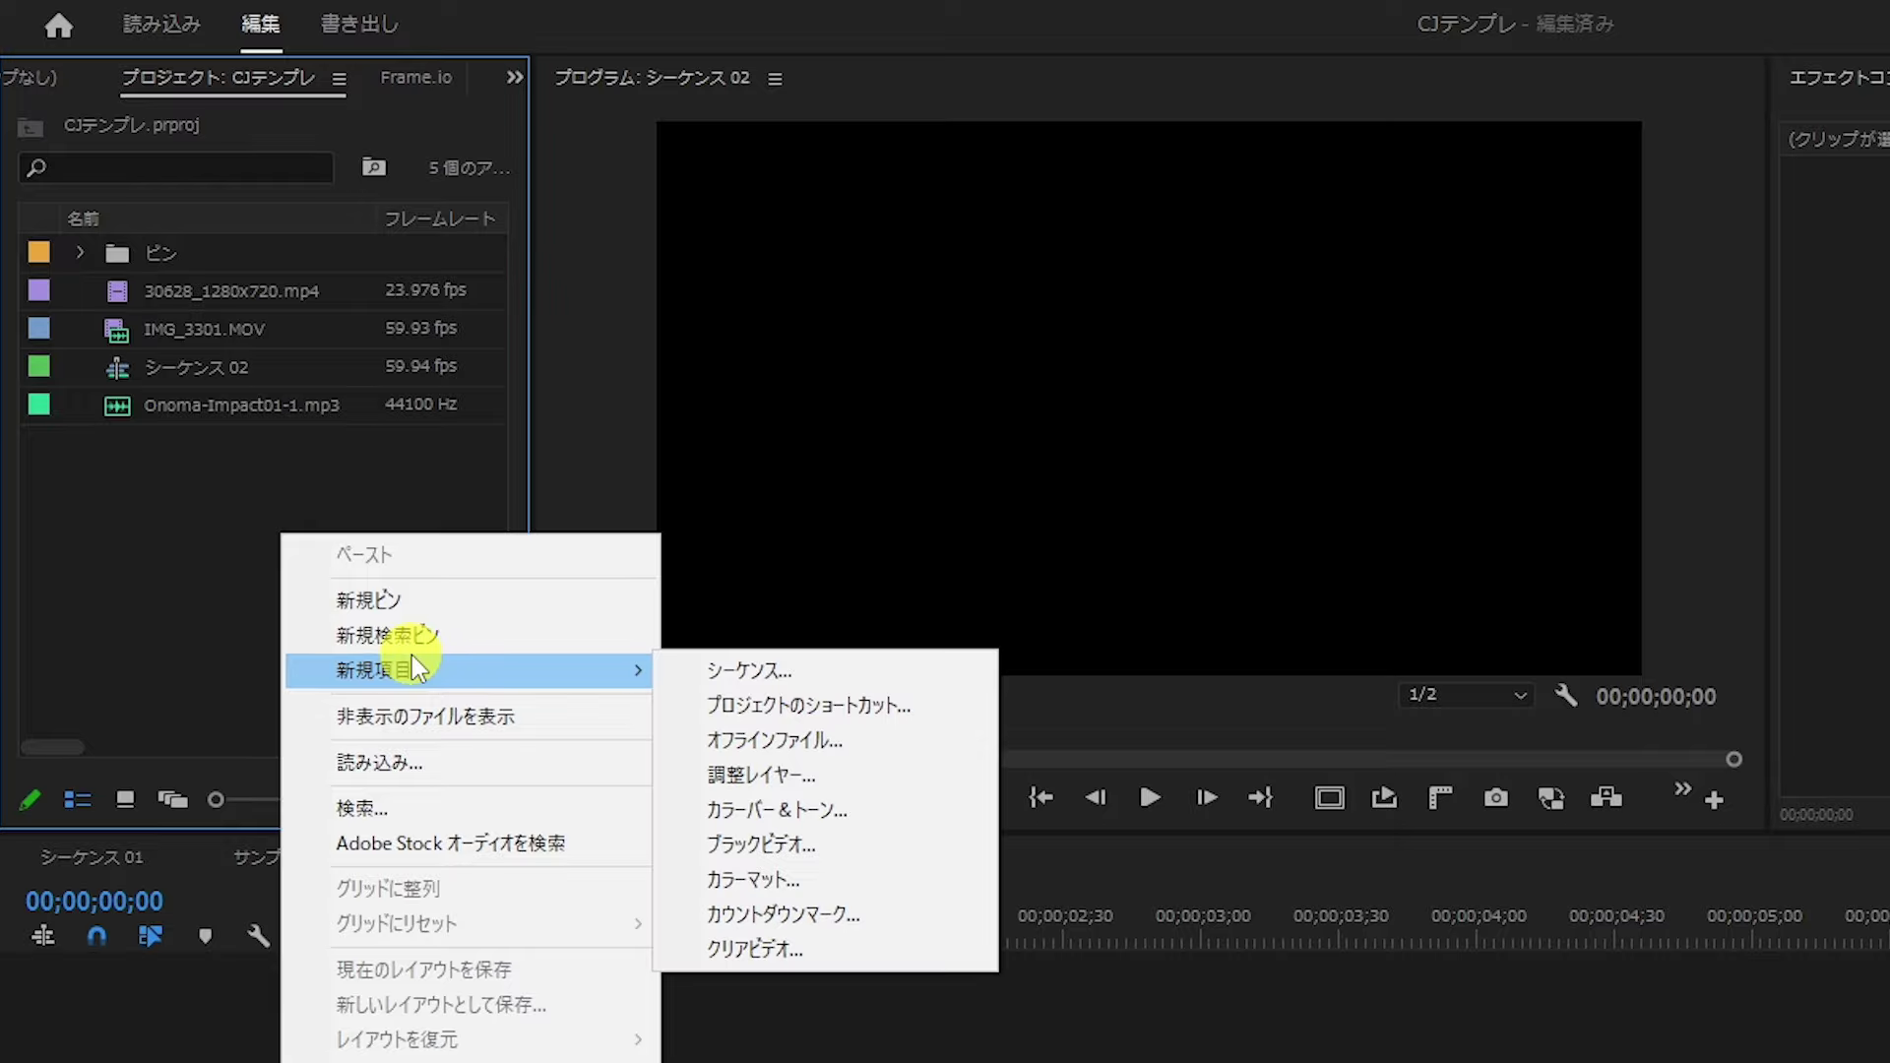
{"action": "left_click", "coordinate": [783, 883]}
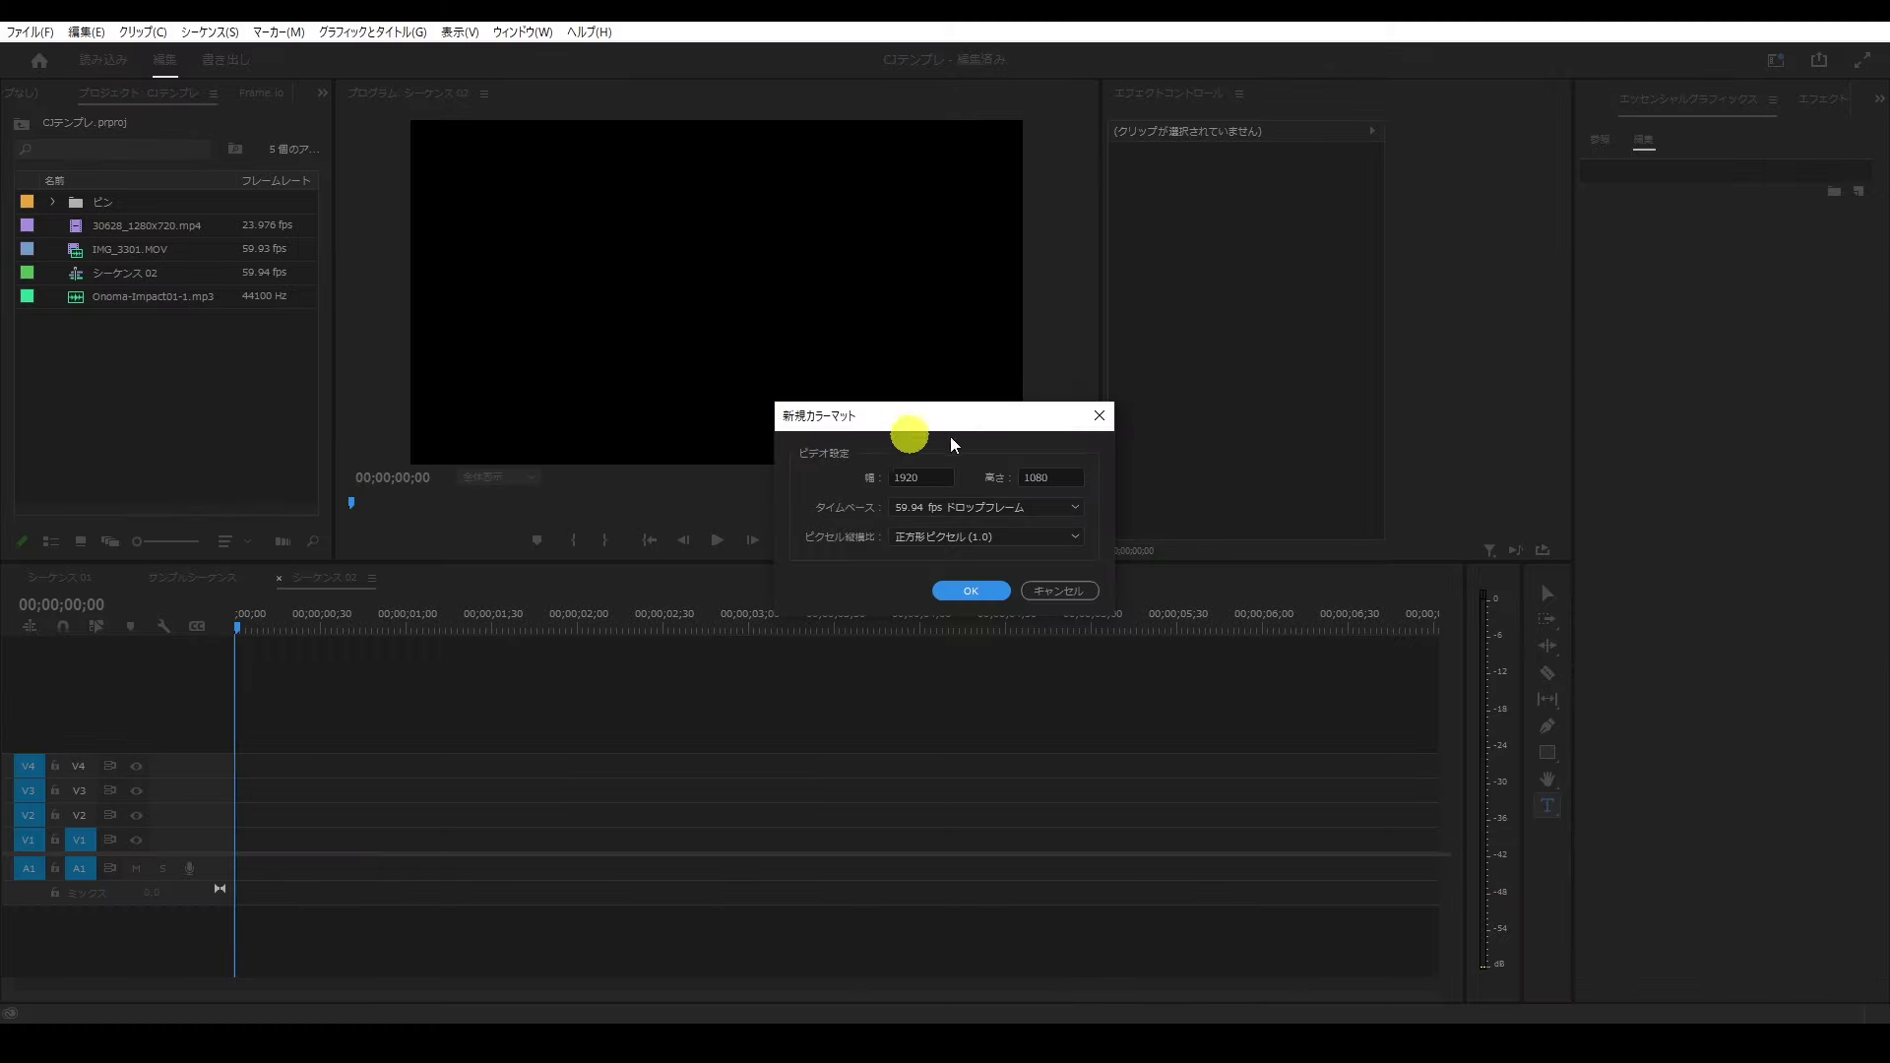
{"action": "left_click", "coordinate": [970, 592]}
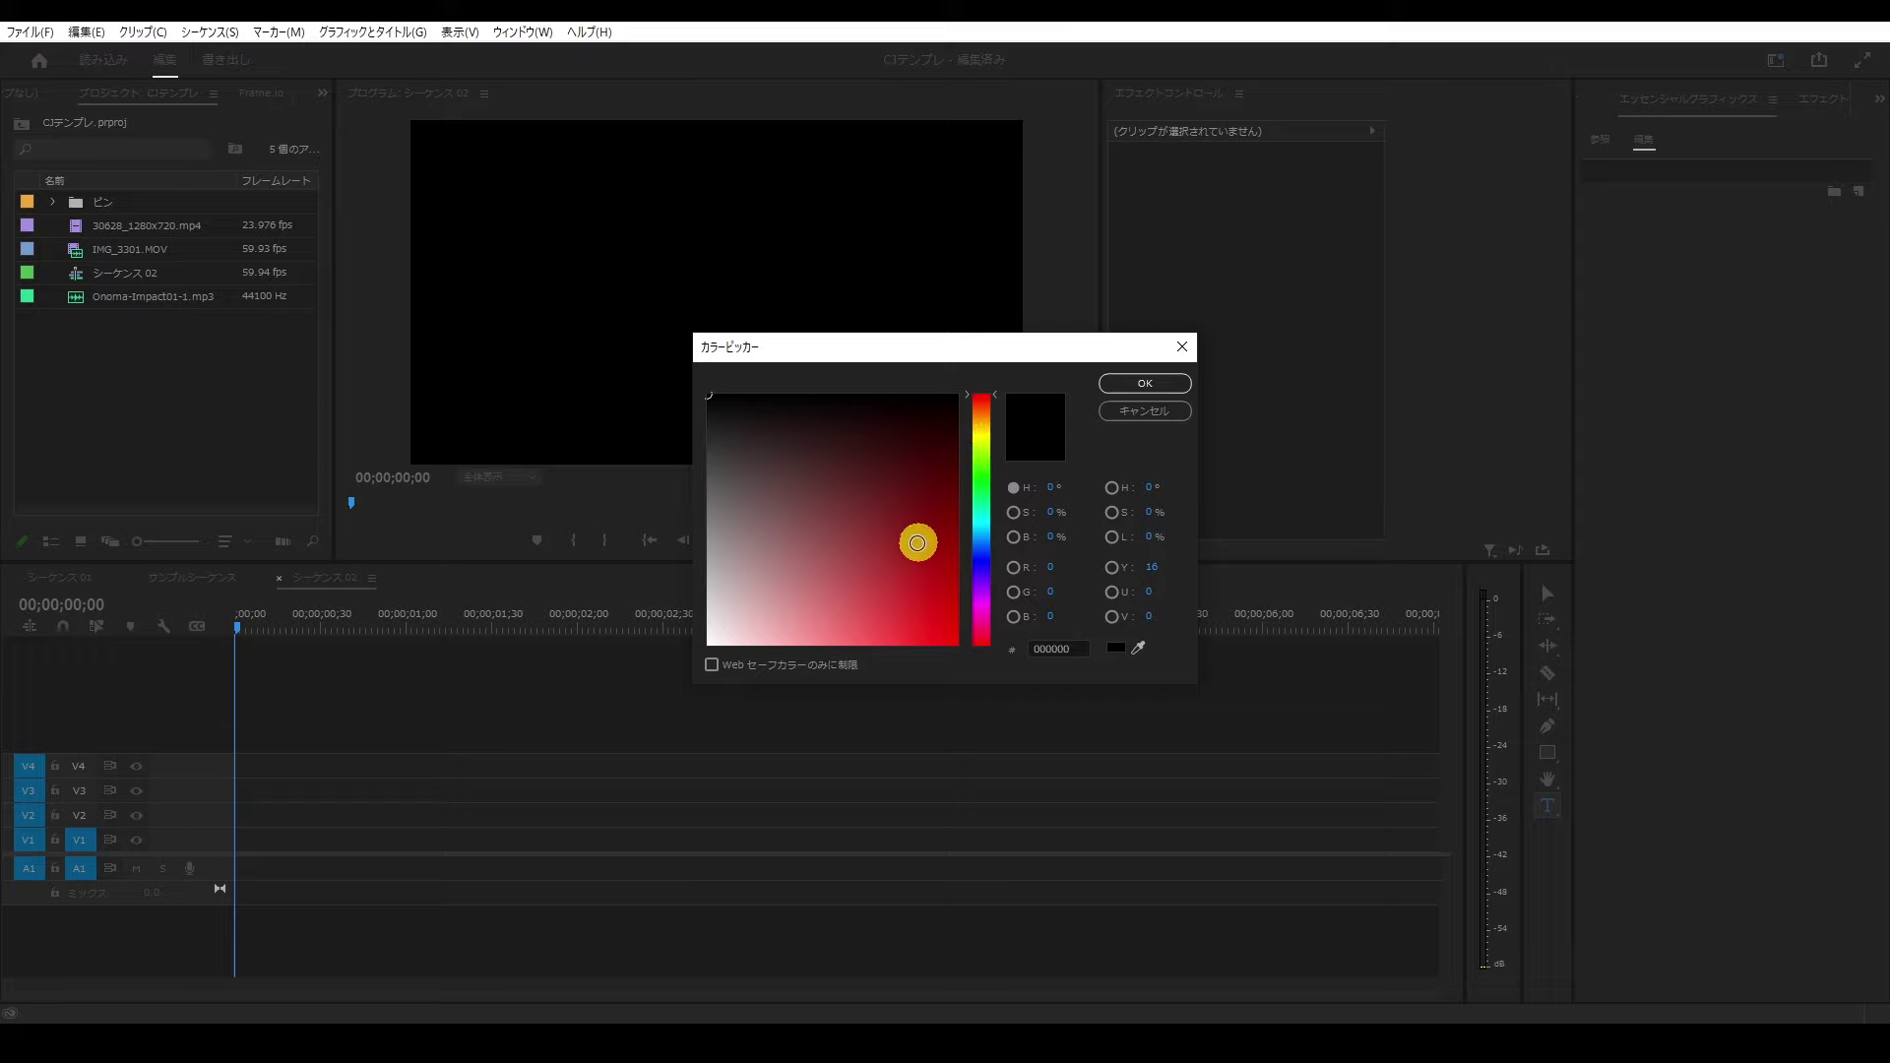
Step: Set the matte colour to white FFFFFF, keep the name カラーマット, and drag it onto V1
{"action": "left_click_drag", "start_coordinate": [874, 549], "coordinate": [824, 415]}
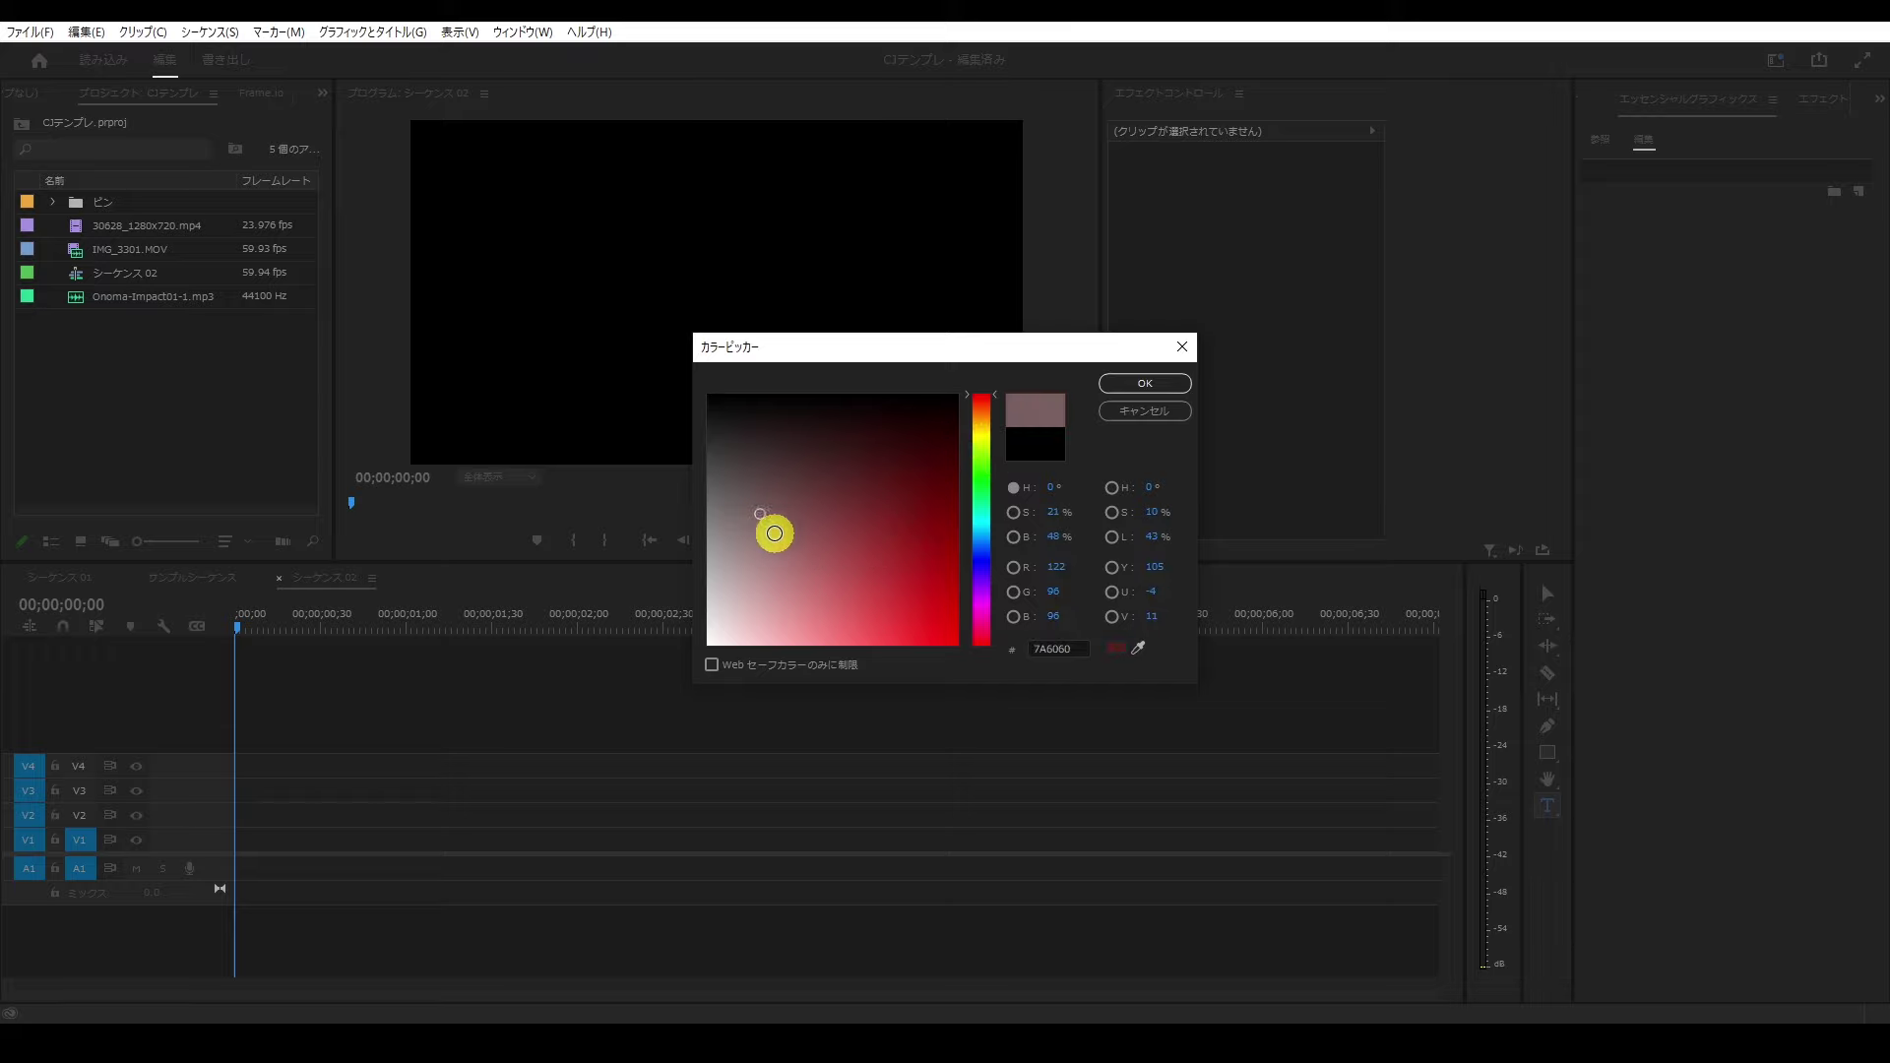
{"action": "left_click_drag", "start_coordinate": [809, 504], "coordinate": [624, 687]}
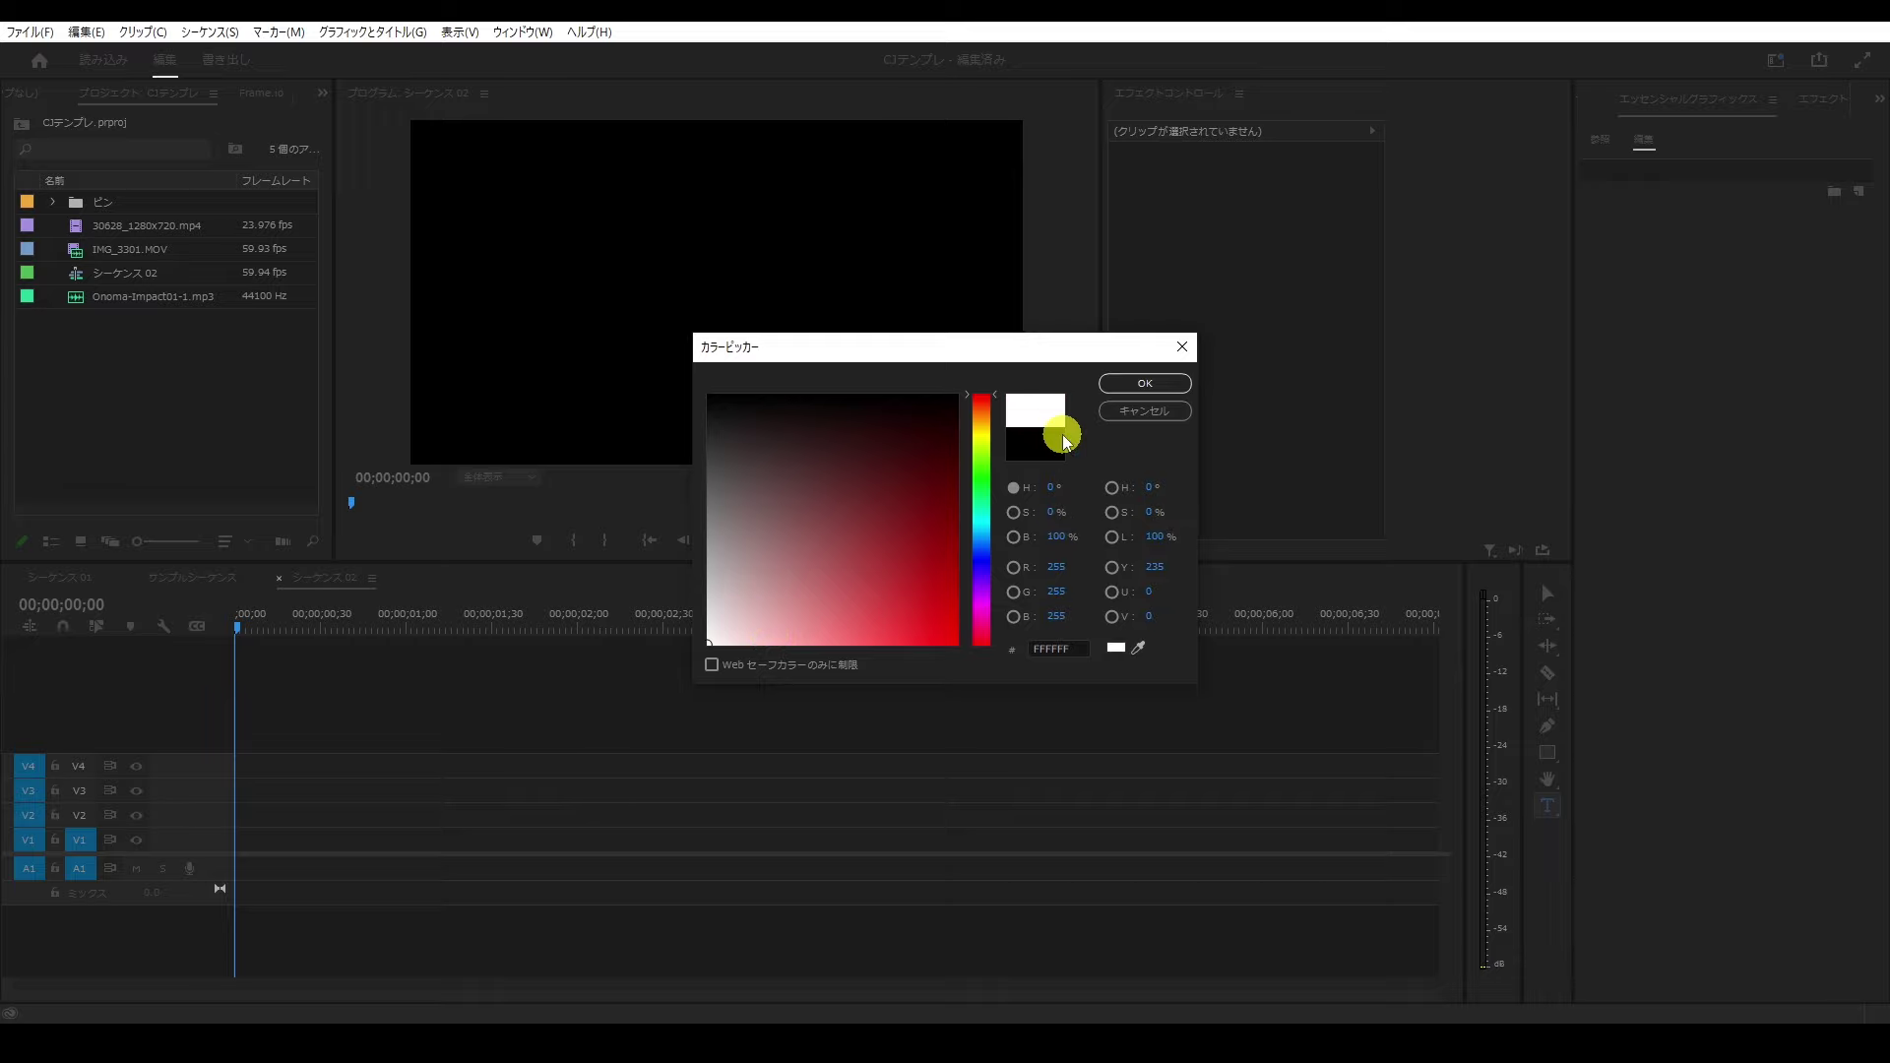
{"action": "left_click", "coordinate": [1164, 385]}
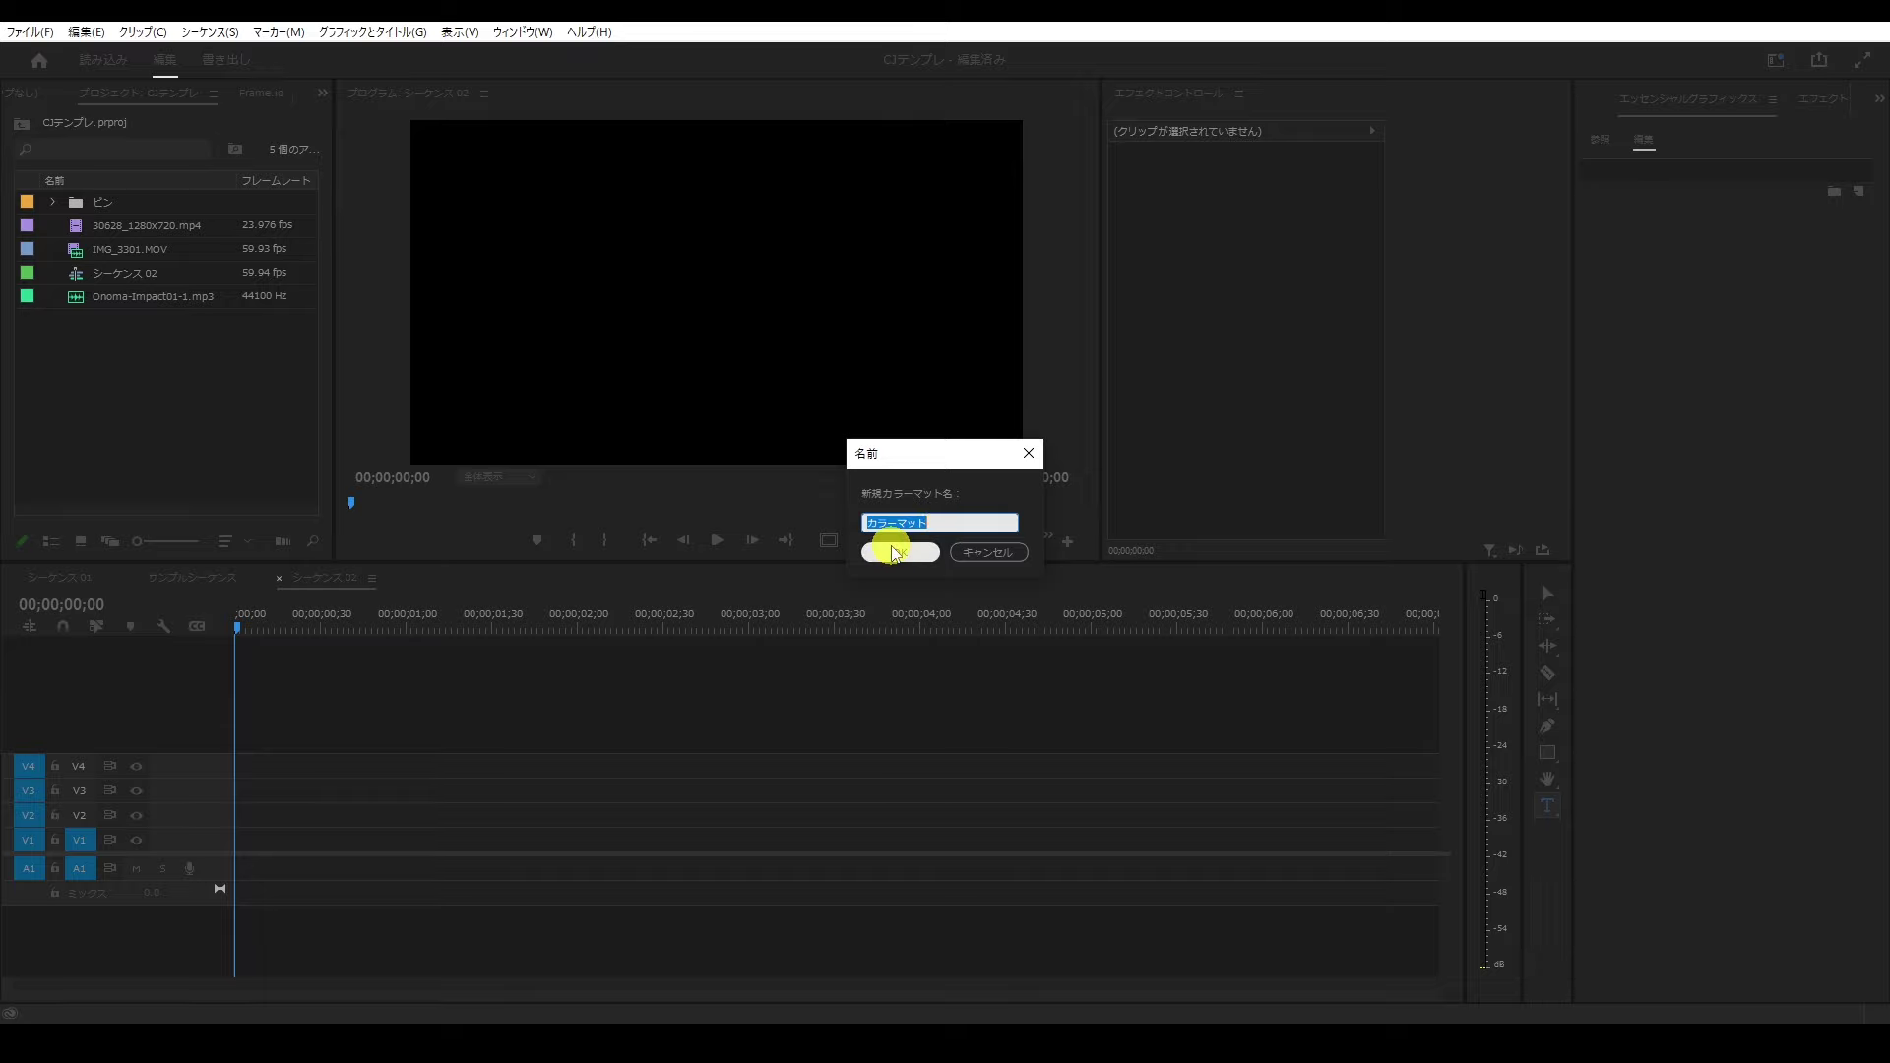
{"action": "left_click", "coordinate": [899, 553]}
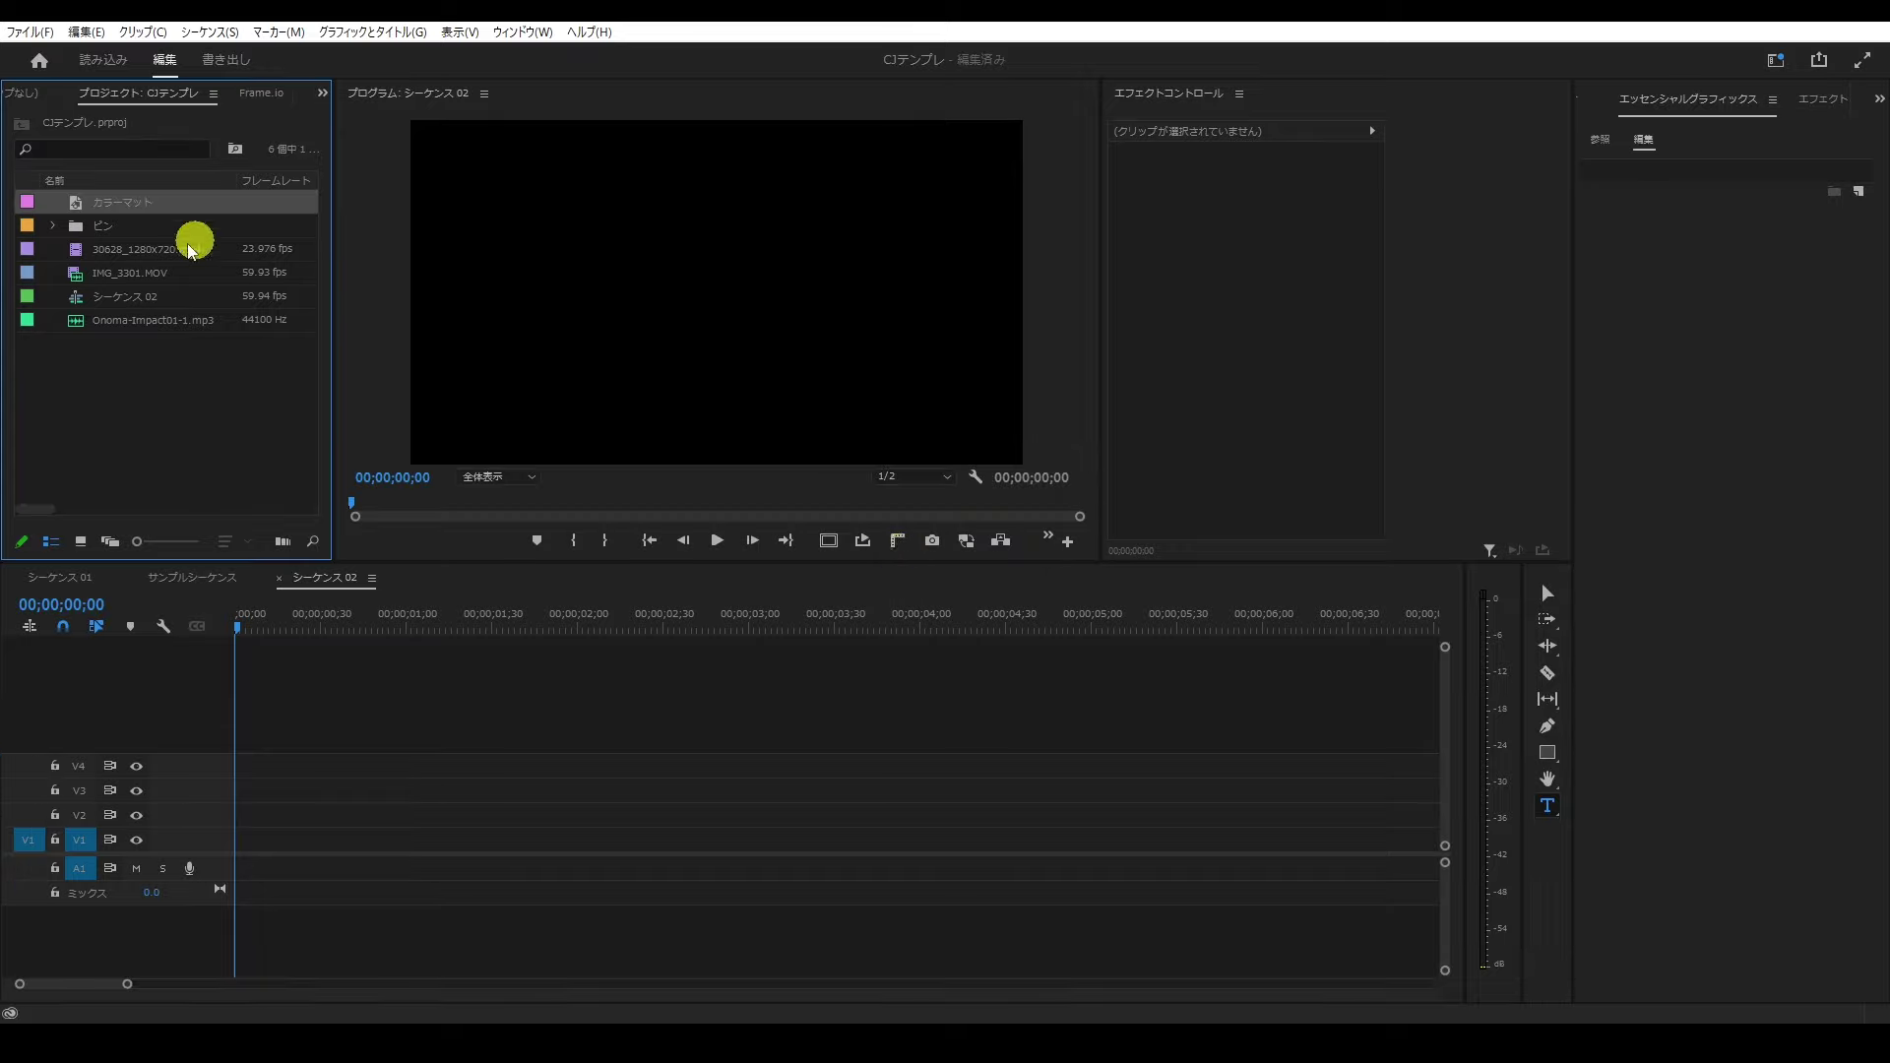
{"action": "left_click_drag", "start_coordinate": [111, 207], "coordinate": [186, 836]}
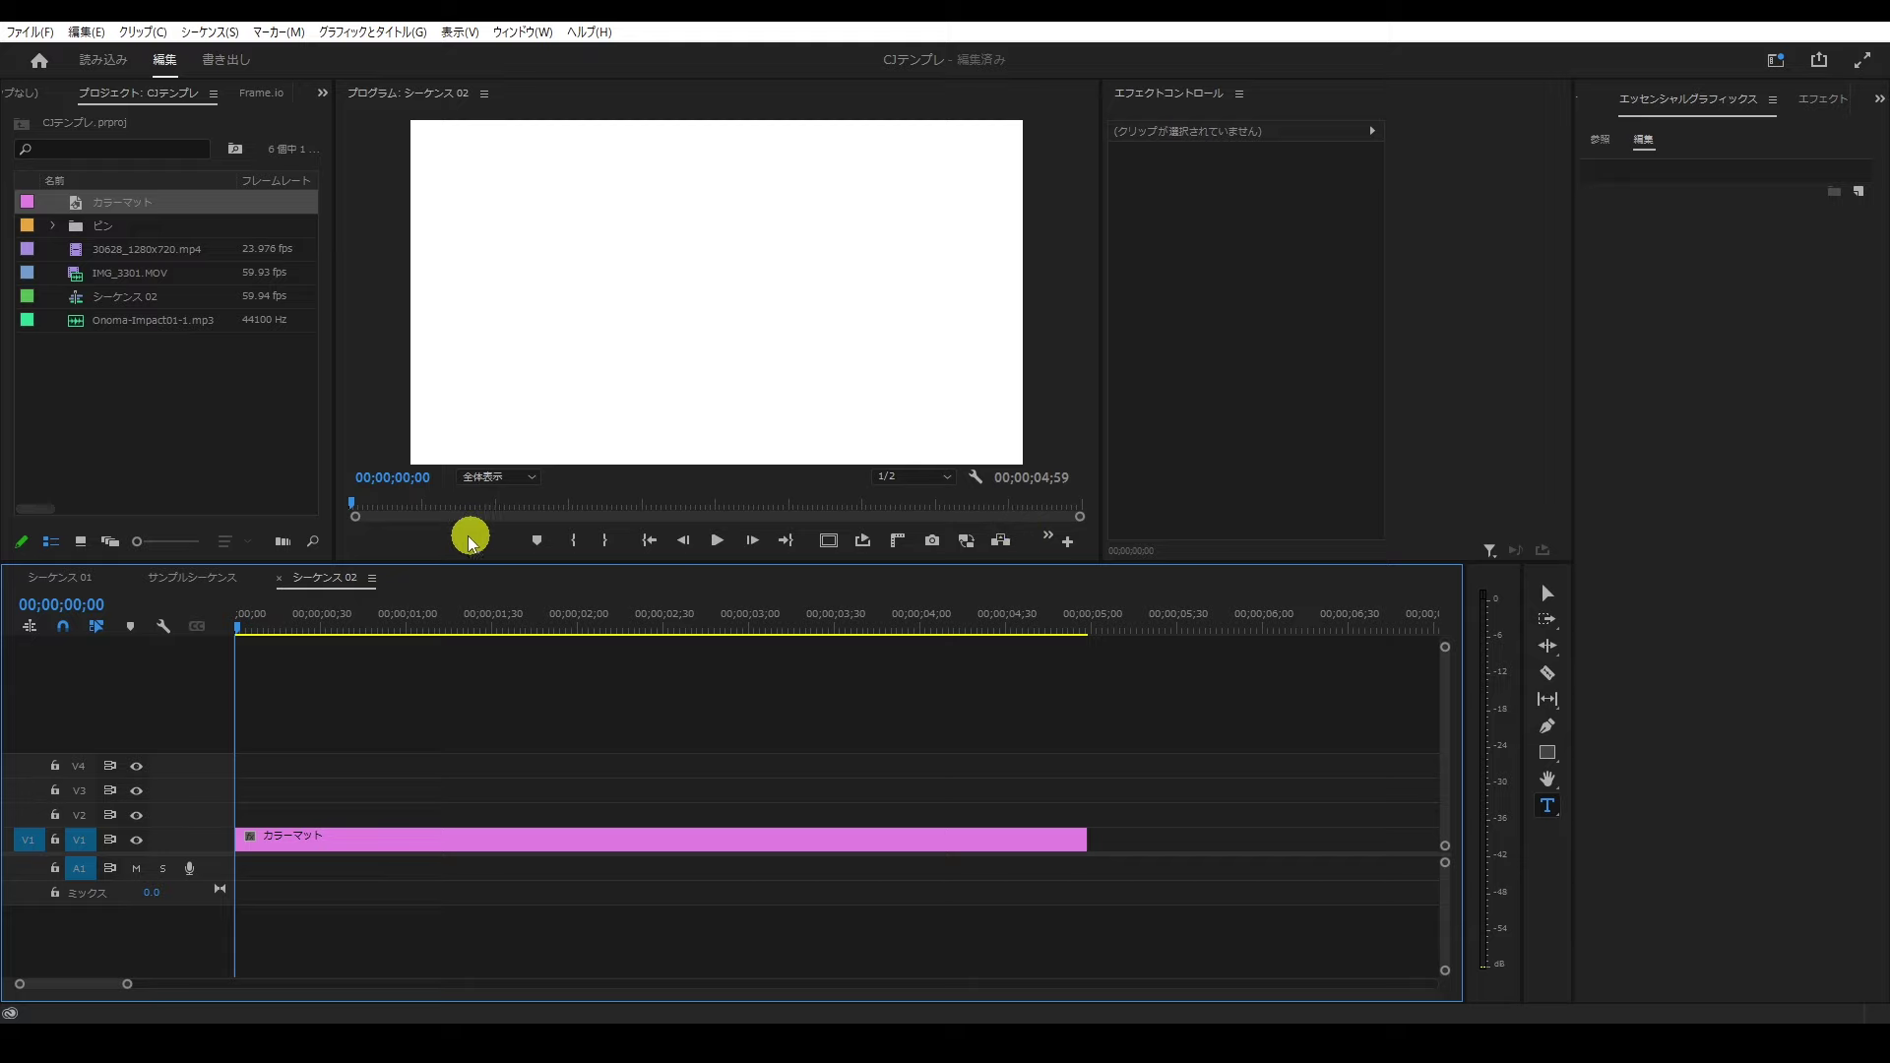
Step: Switch to the Type tool and place a text box on the white frame in the Program monitor
{"action": "key", "text": "v"}
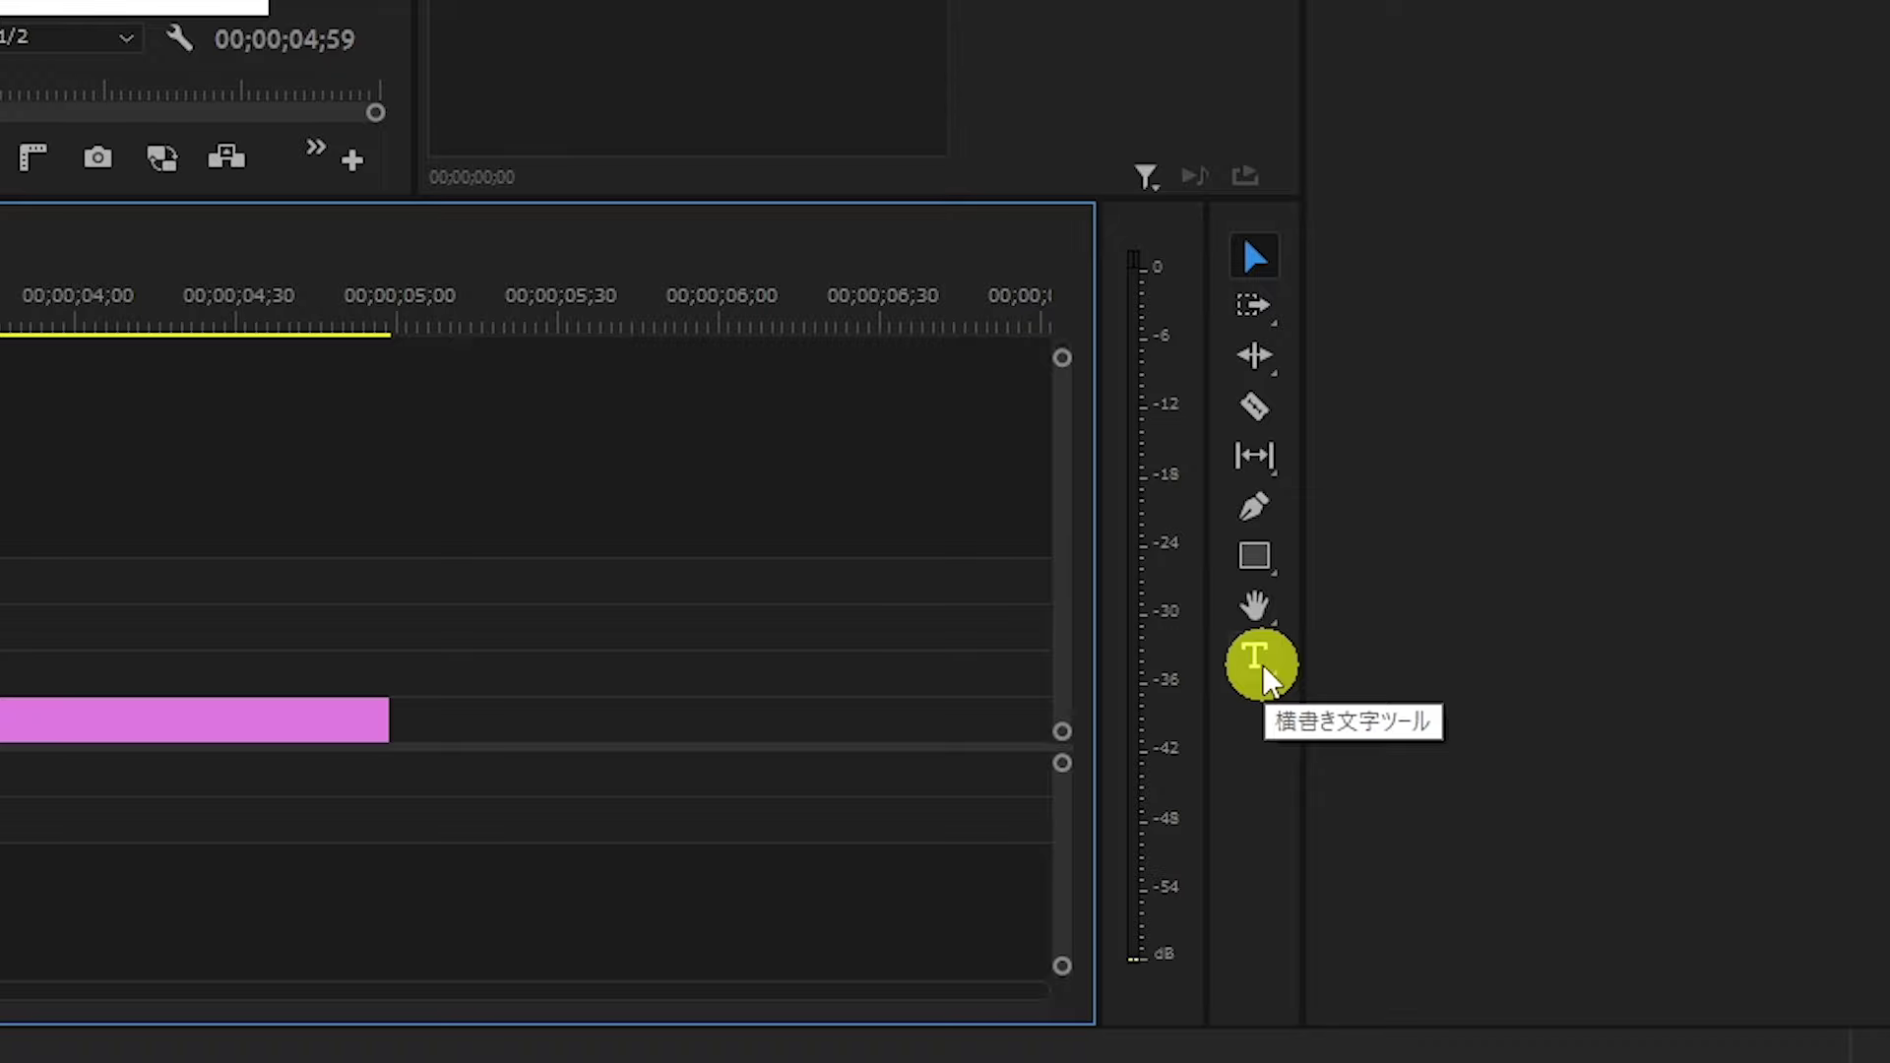
{"action": "left_click", "coordinate": [1263, 666]}
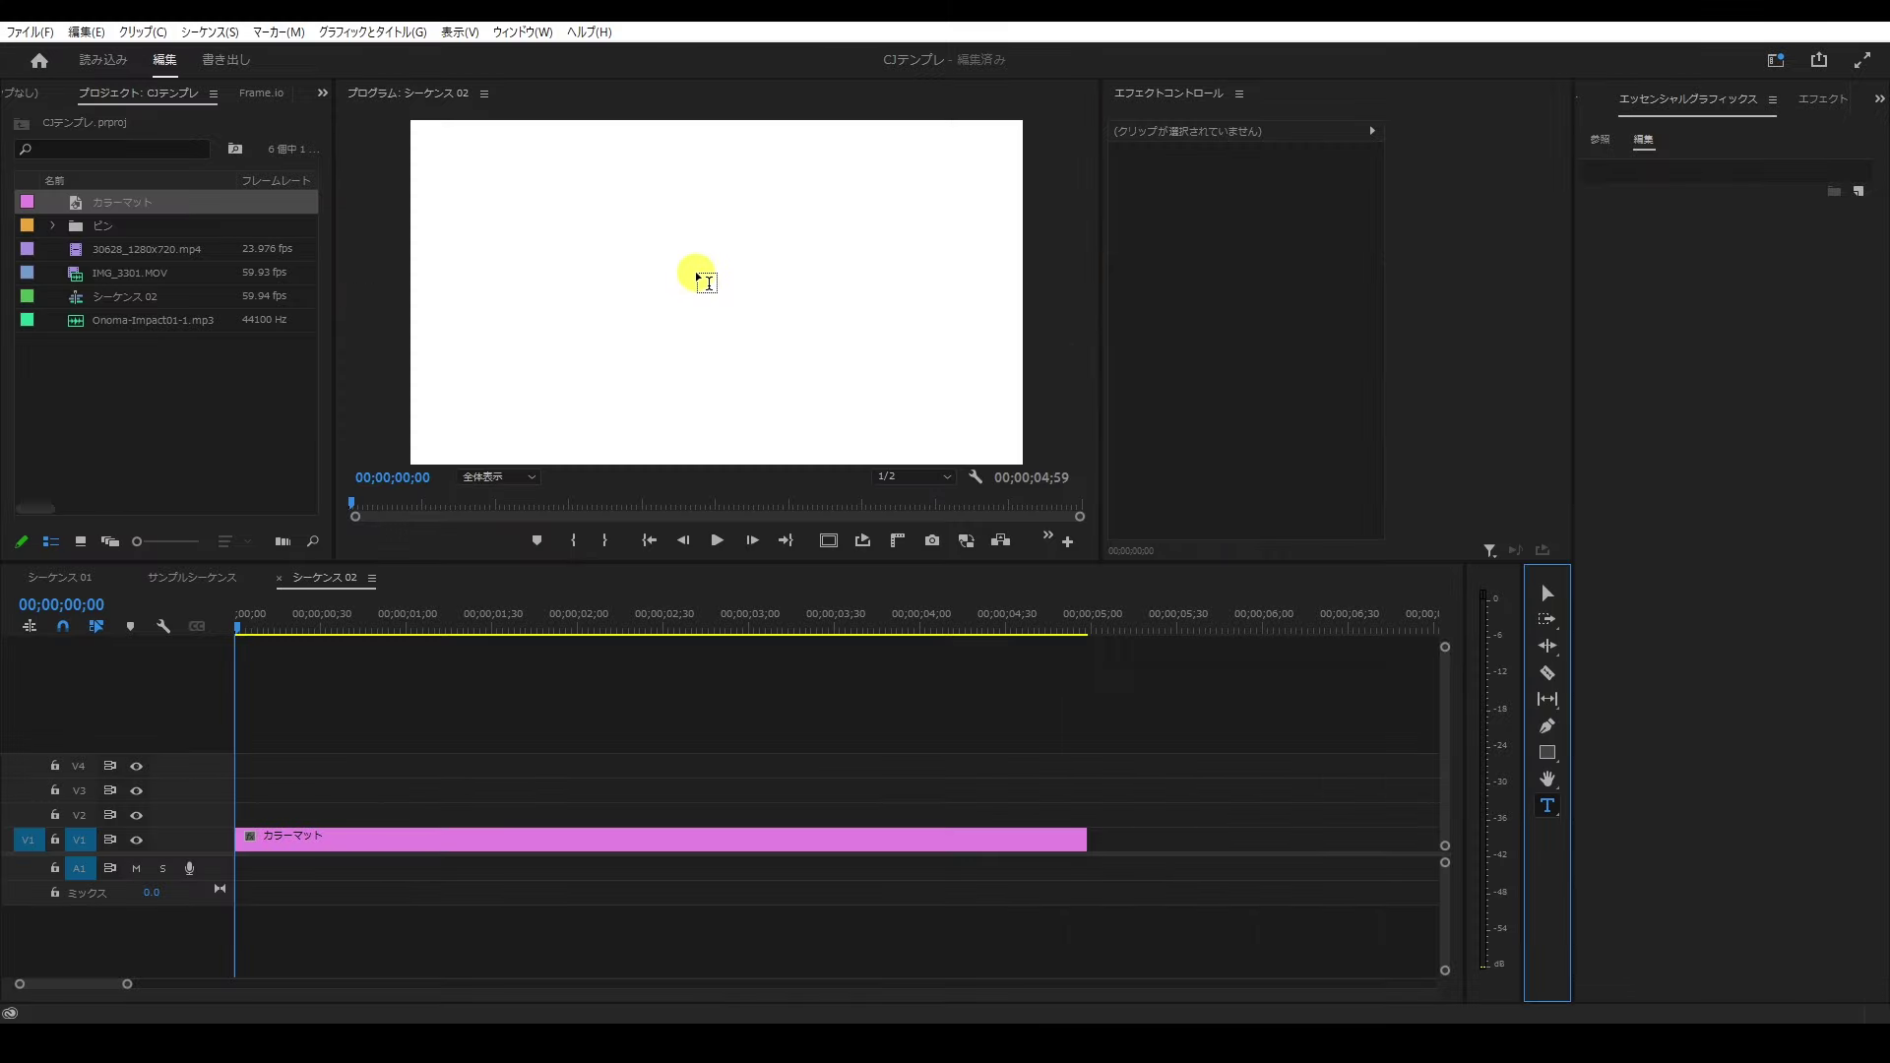
{"action": "left_click", "coordinate": [697, 274]}
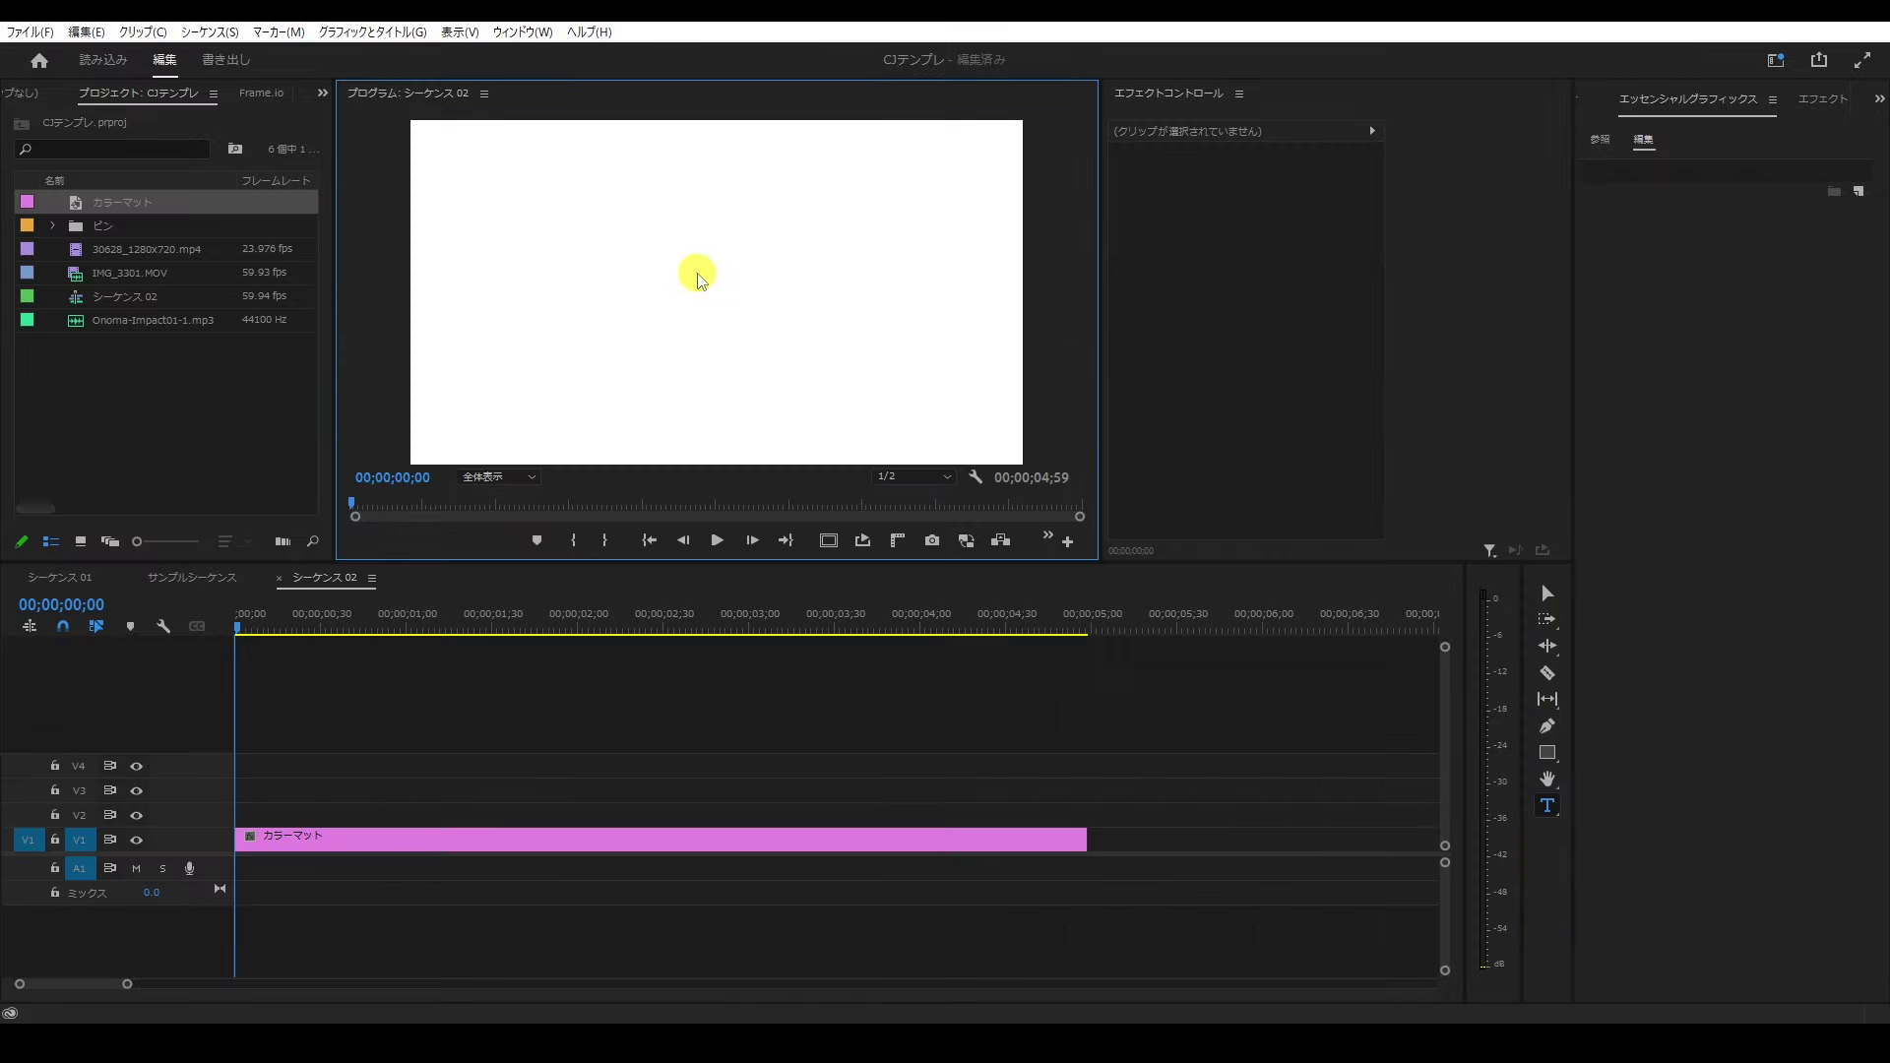
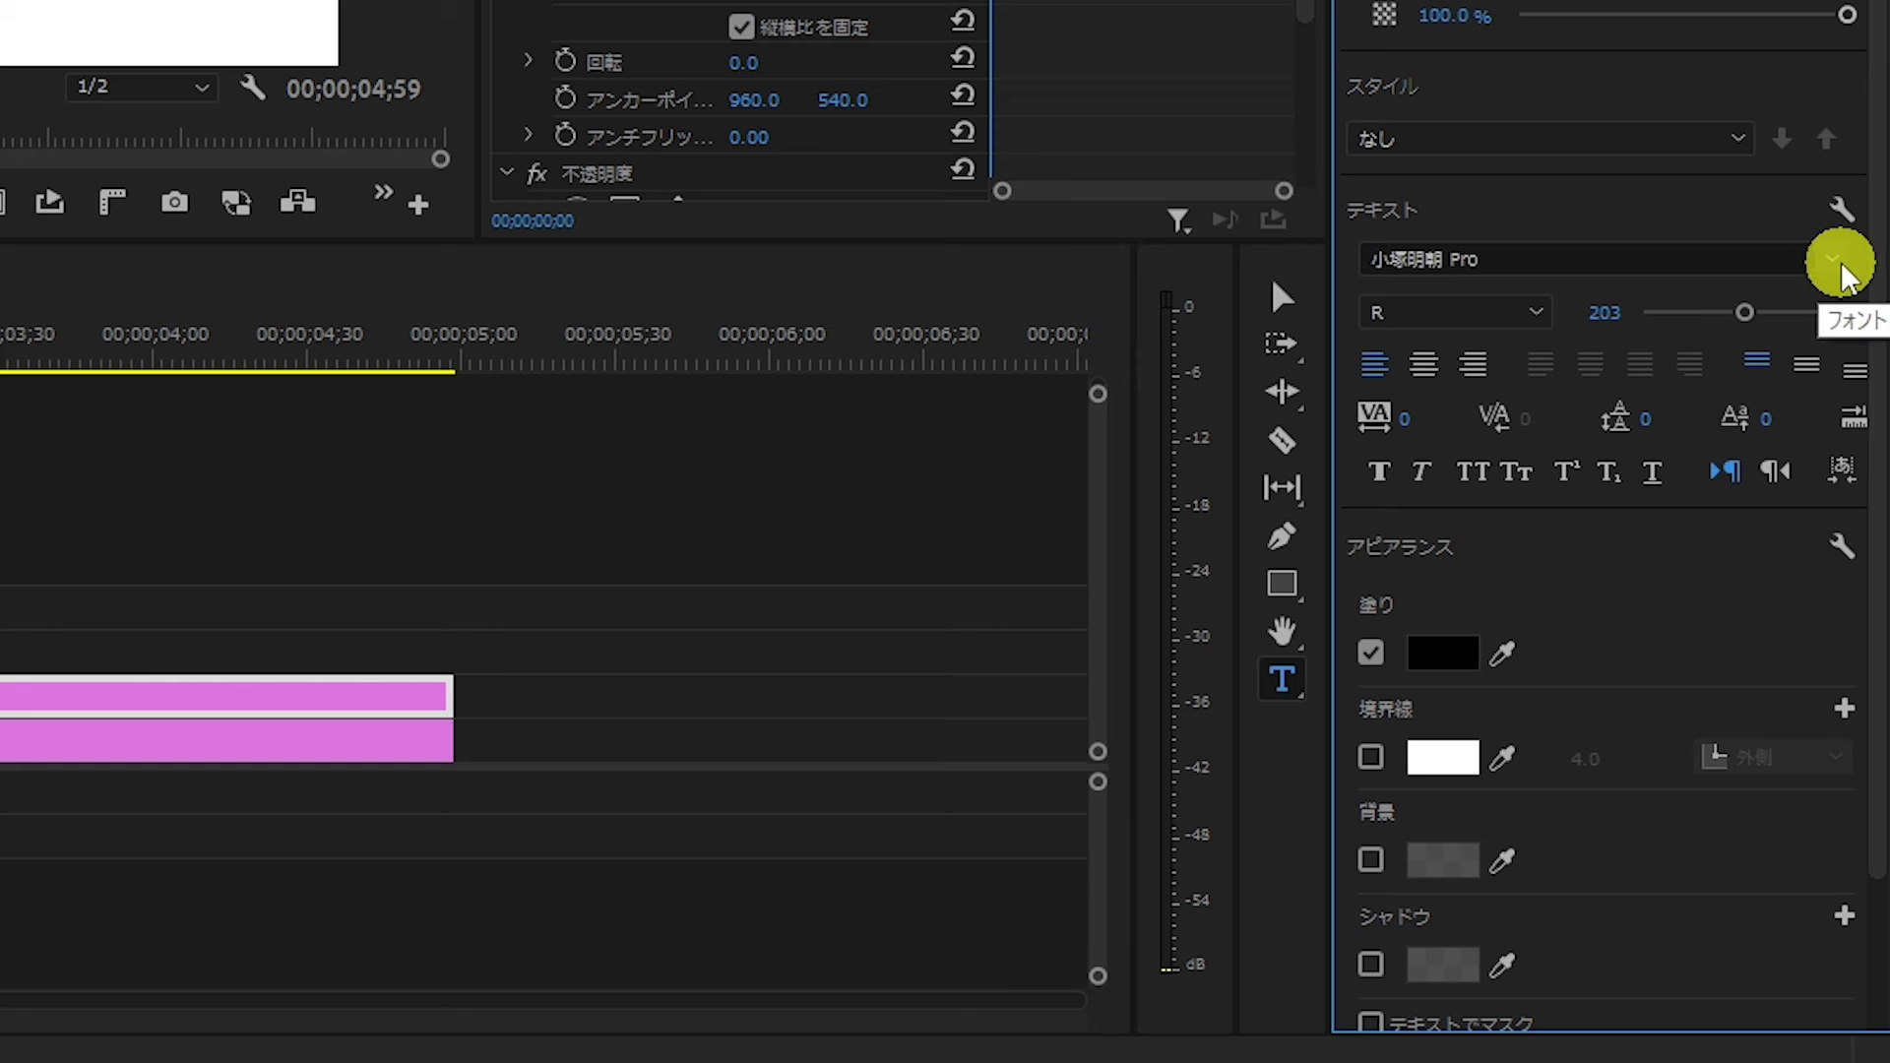
Step: Pick GN-キルゴUかなO from the Essential Graphics font list for the ドン!! text and exit text editing
{"action": "left_click", "coordinate": [1832, 258]}
{"action": "scroll", "coordinate": [1477, 689], "scroll_direction": "down", "scroll_amount": 5}
{"action": "scroll", "coordinate": [1516, 728], "scroll_direction": "up", "scroll_amount": 10}
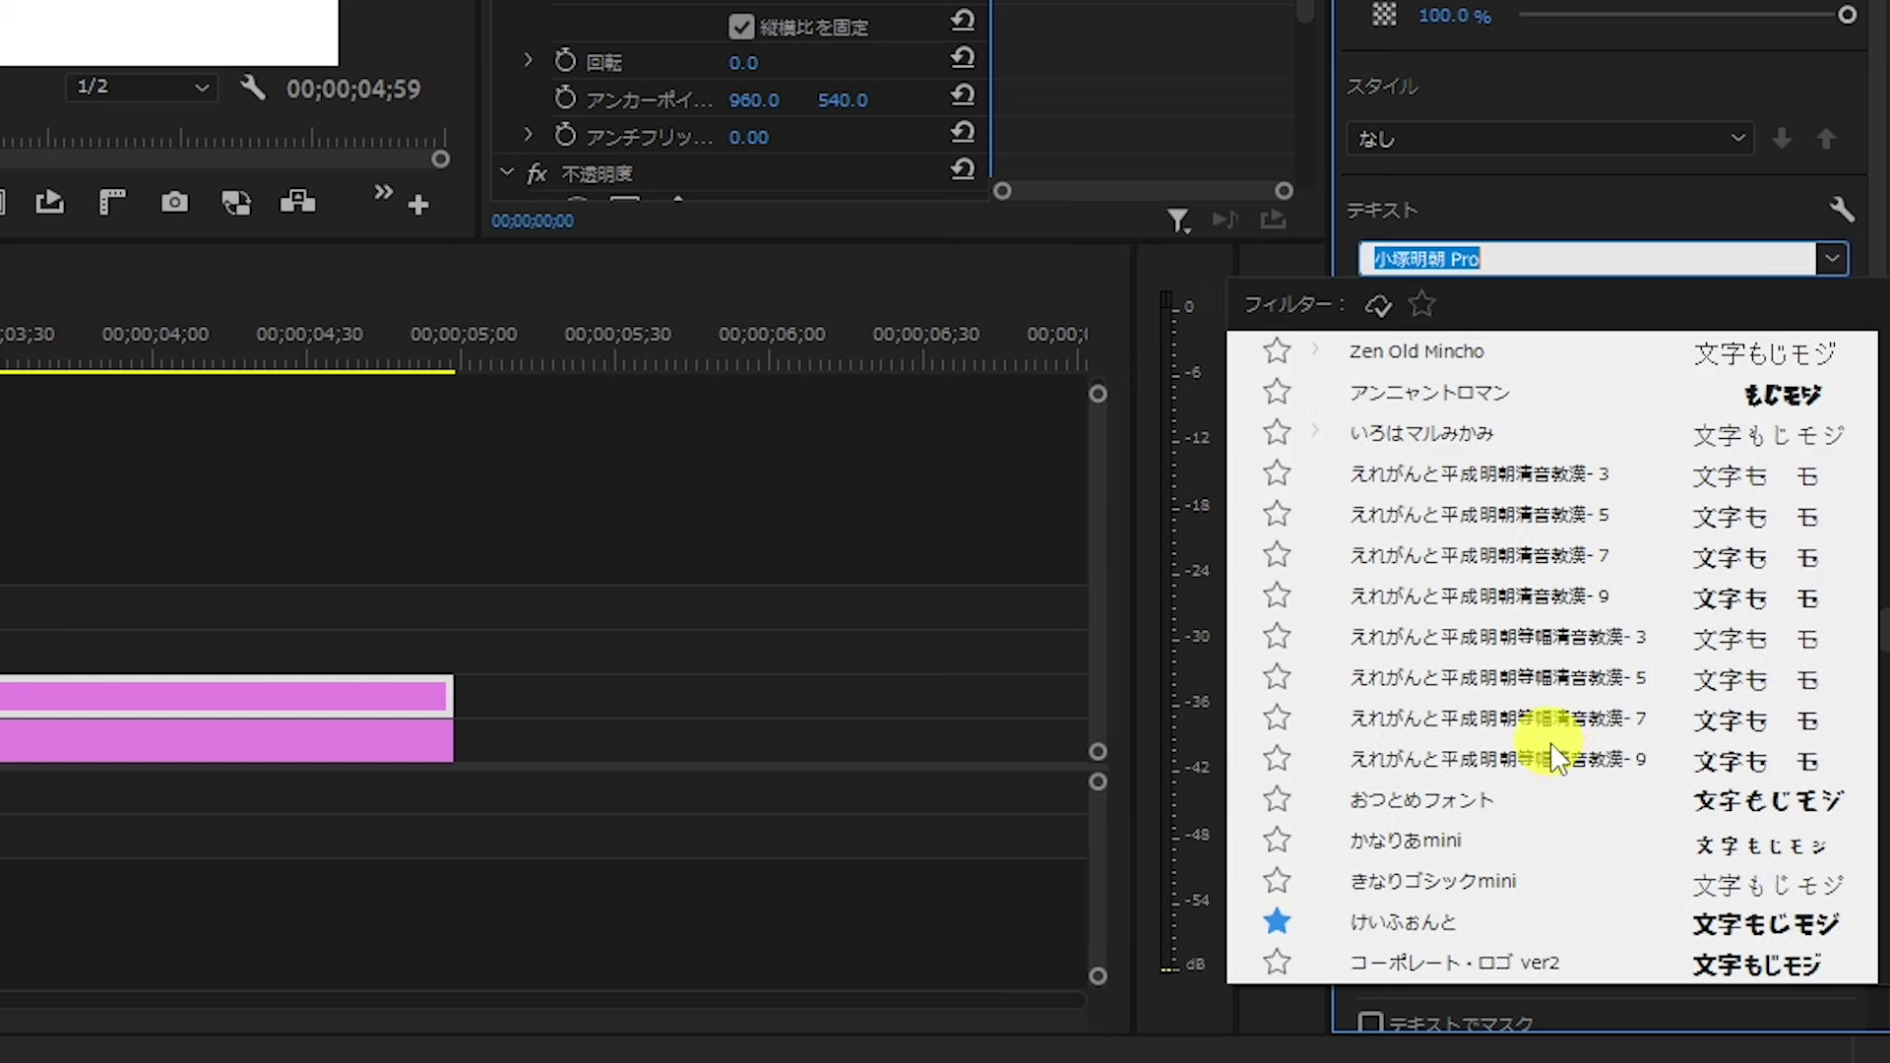
{"action": "scroll", "coordinate": [1555, 768], "scroll_direction": "up", "scroll_amount": 5}
{"action": "scroll", "coordinate": [1556, 773], "scroll_direction": "up", "scroll_amount": 5}
{"action": "scroll", "coordinate": [1516, 531], "scroll_direction": "up", "scroll_amount": 10}
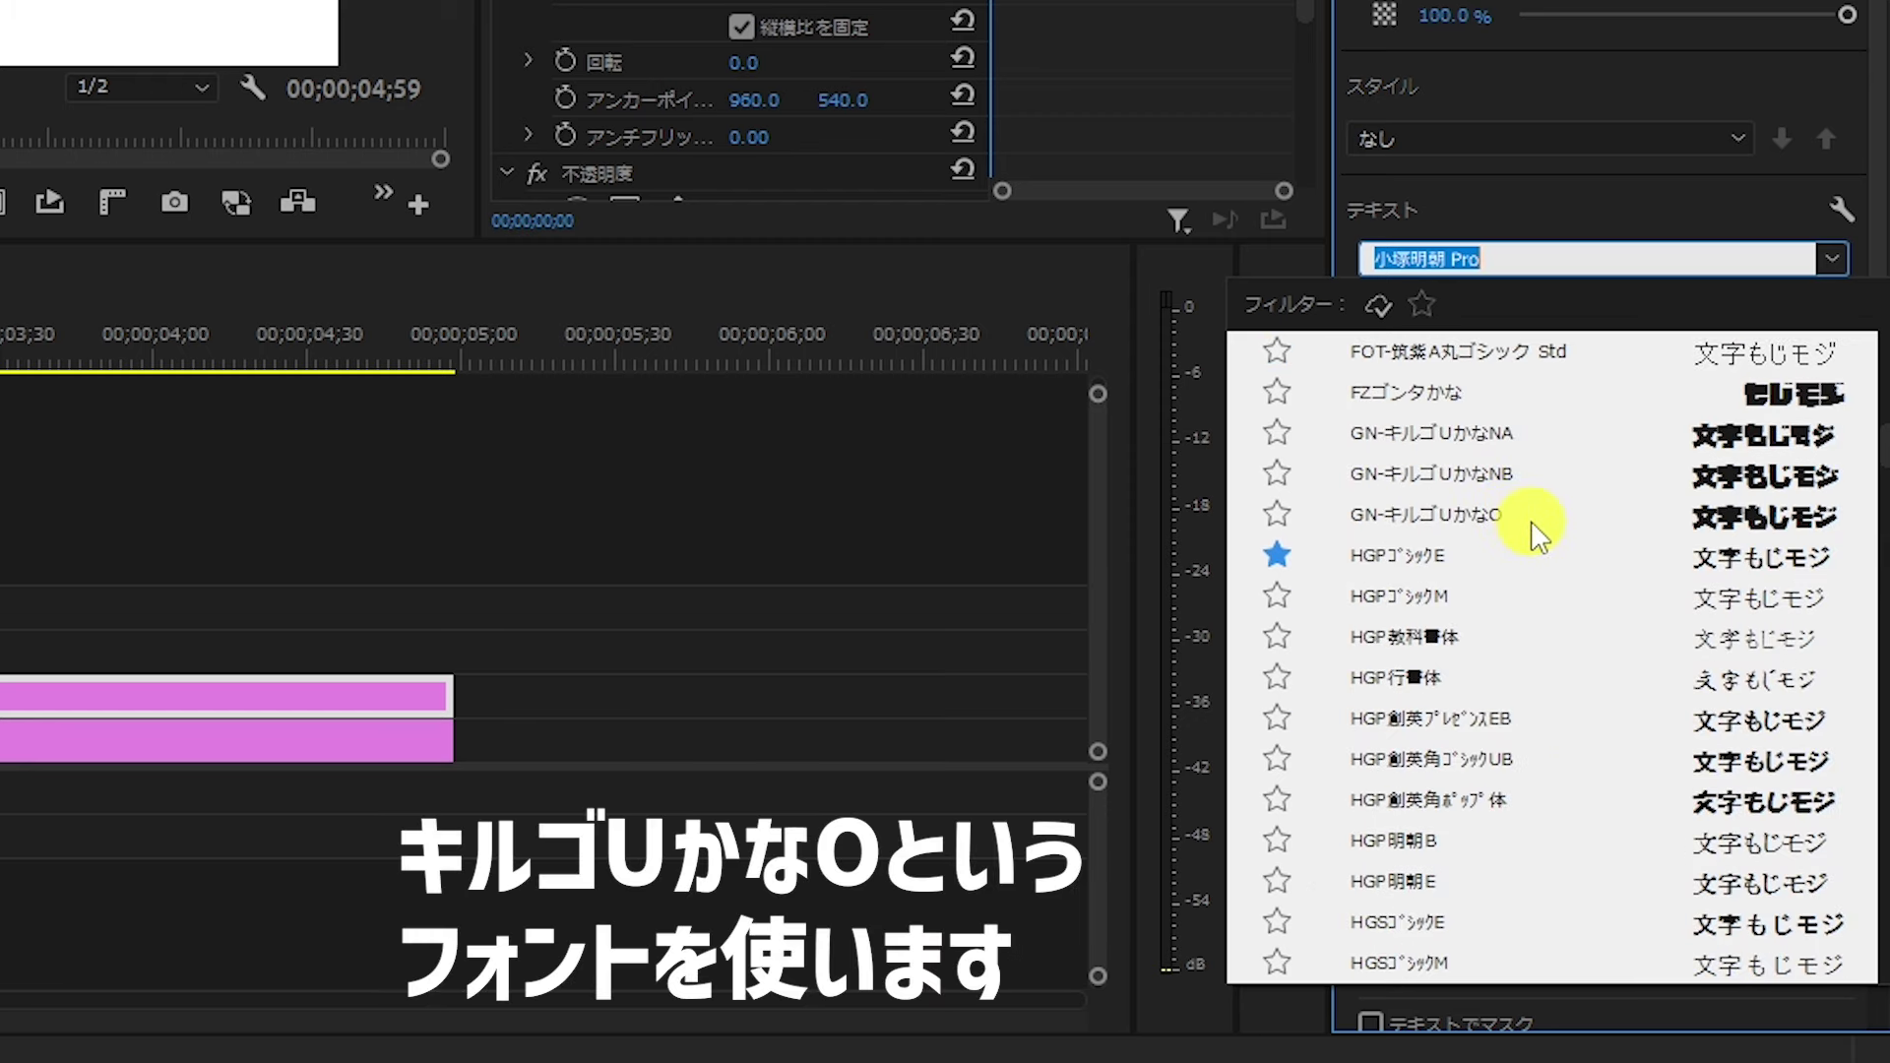
{"action": "left_click", "coordinate": [1532, 518]}
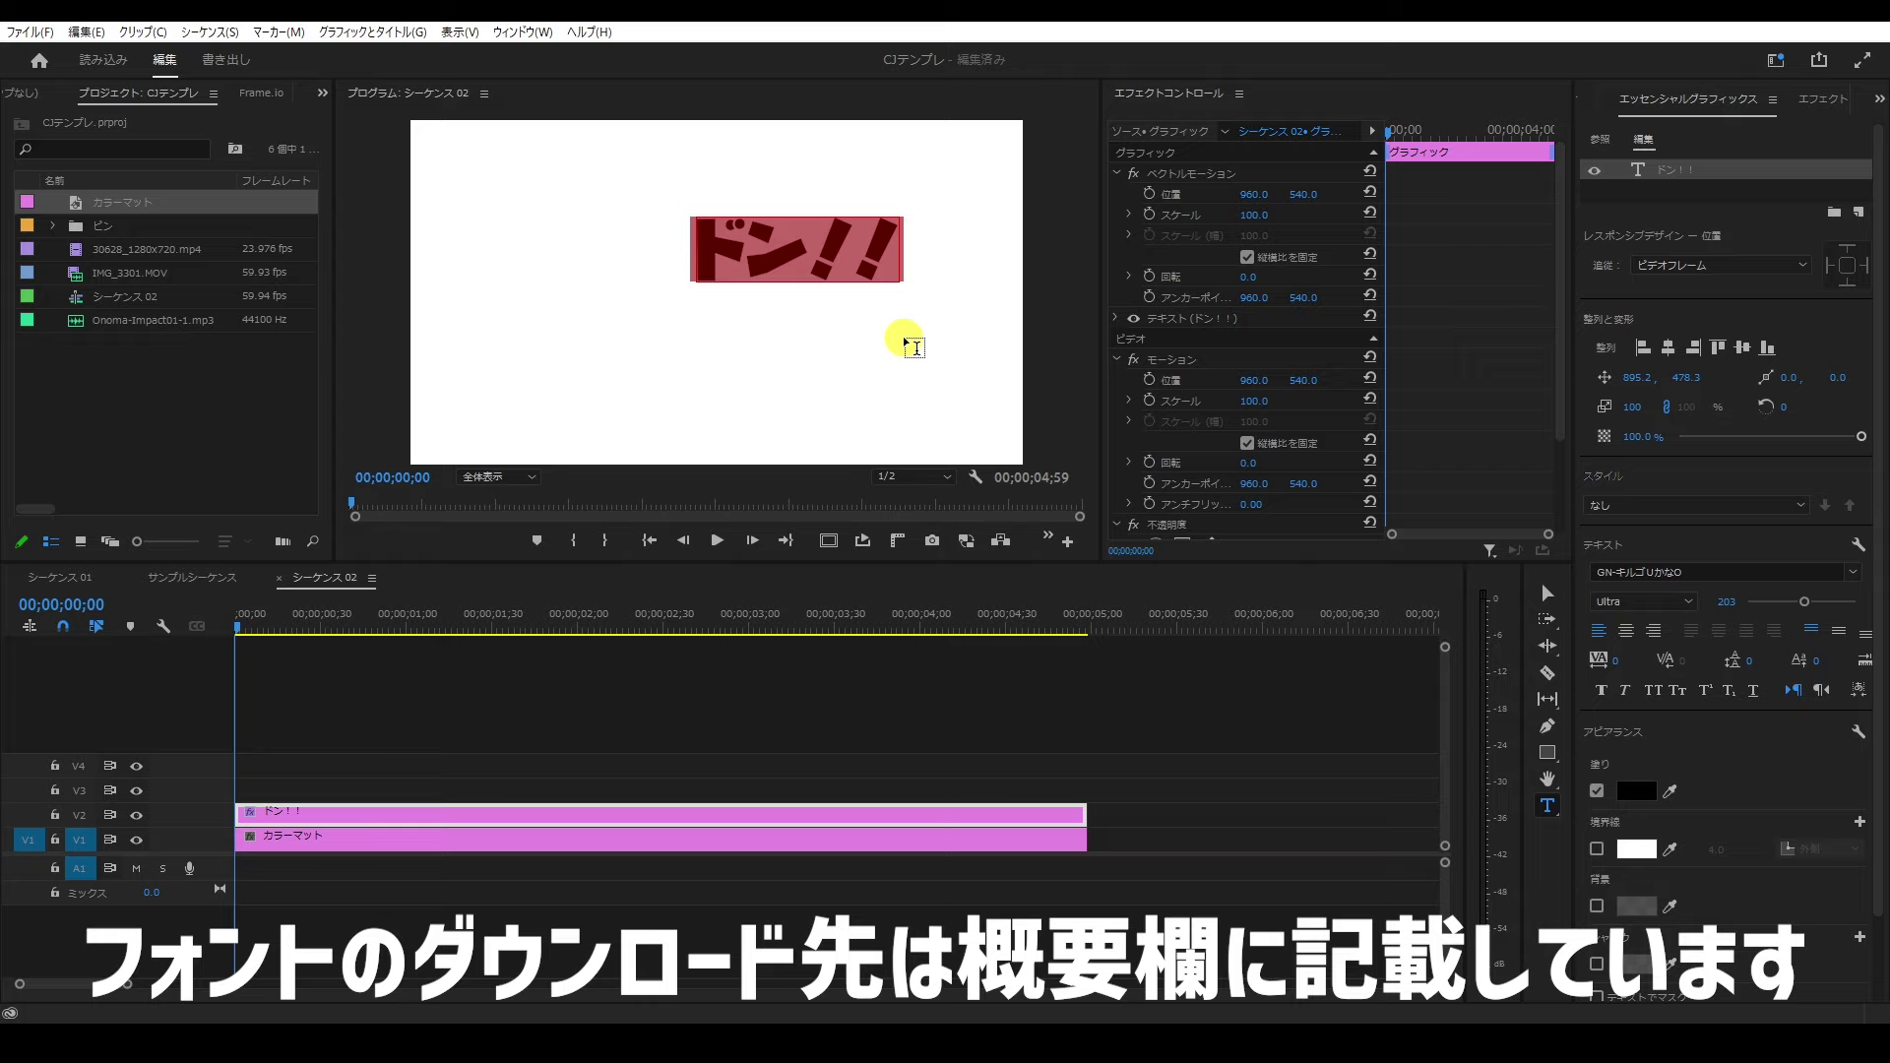
{"action": "key", "text": "Escape"}
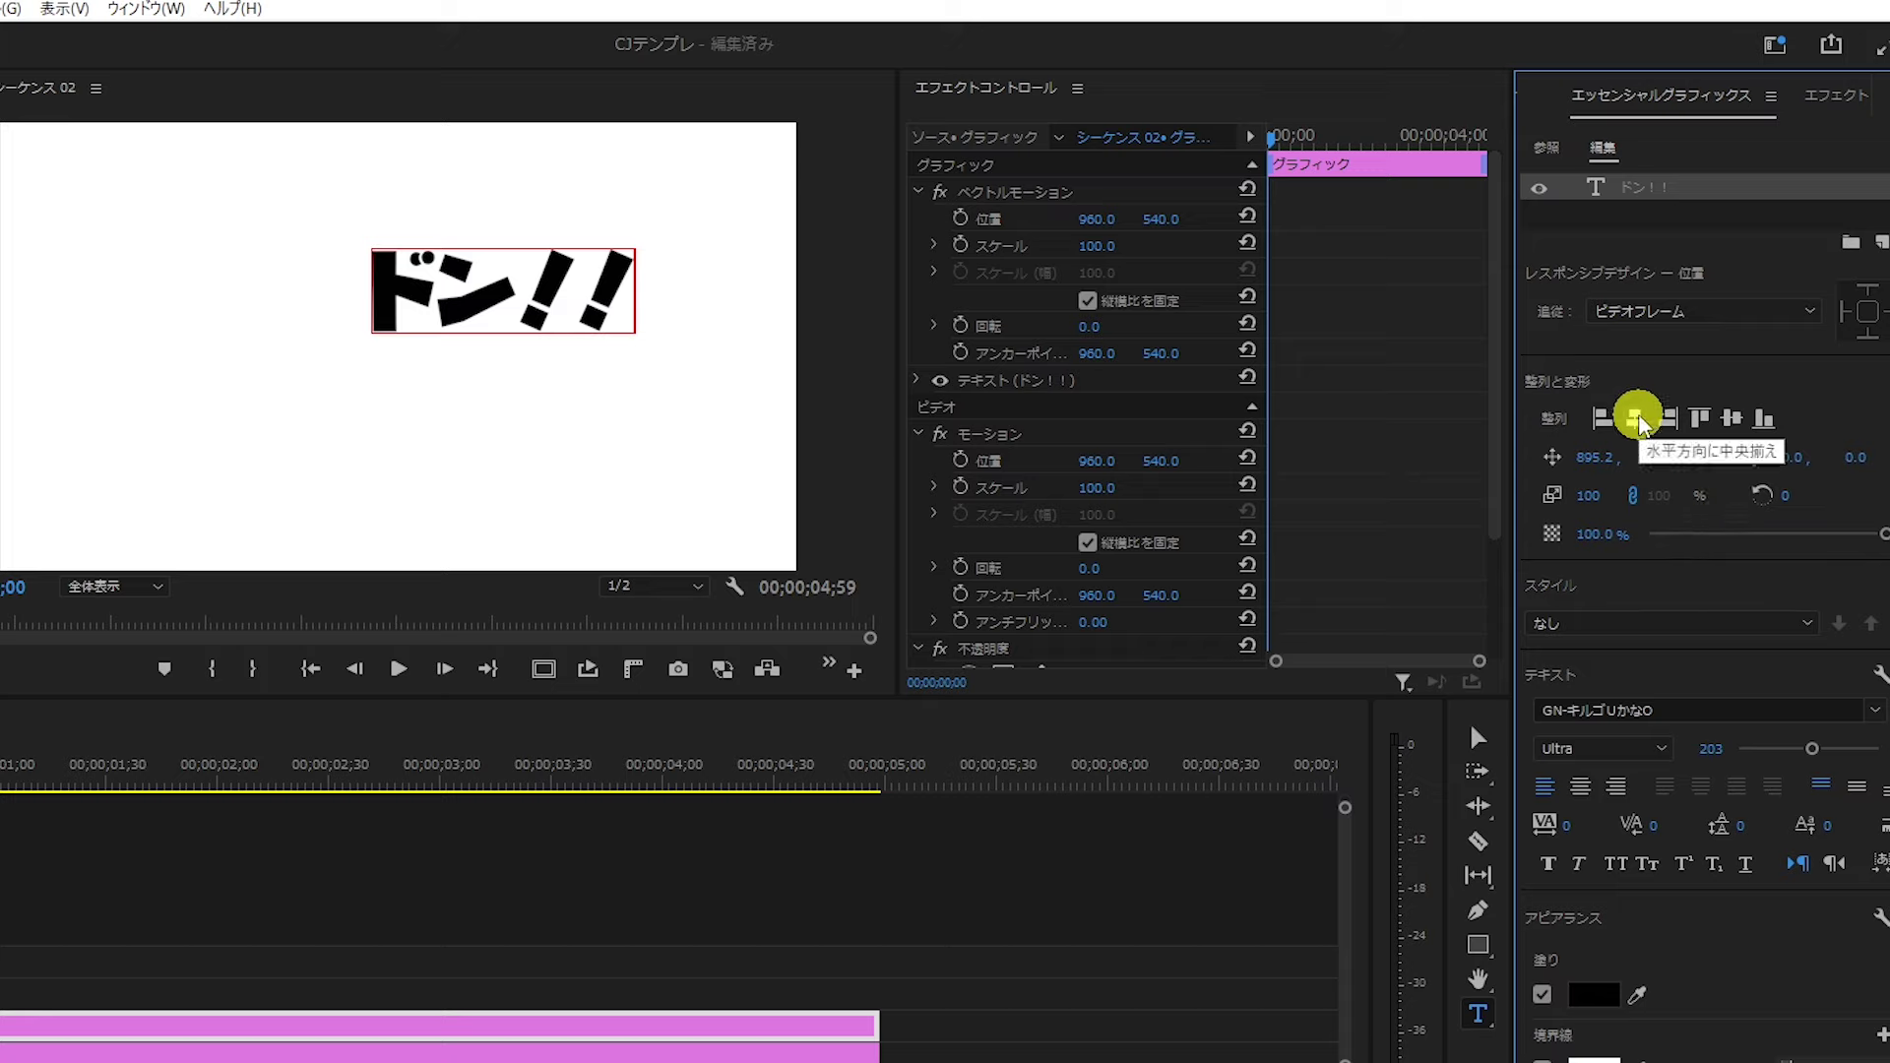
Step: Apply Align Horizontal Center and Align Vertical Center to the ドン!! title
{"action": "left_click", "coordinate": [1636, 418]}
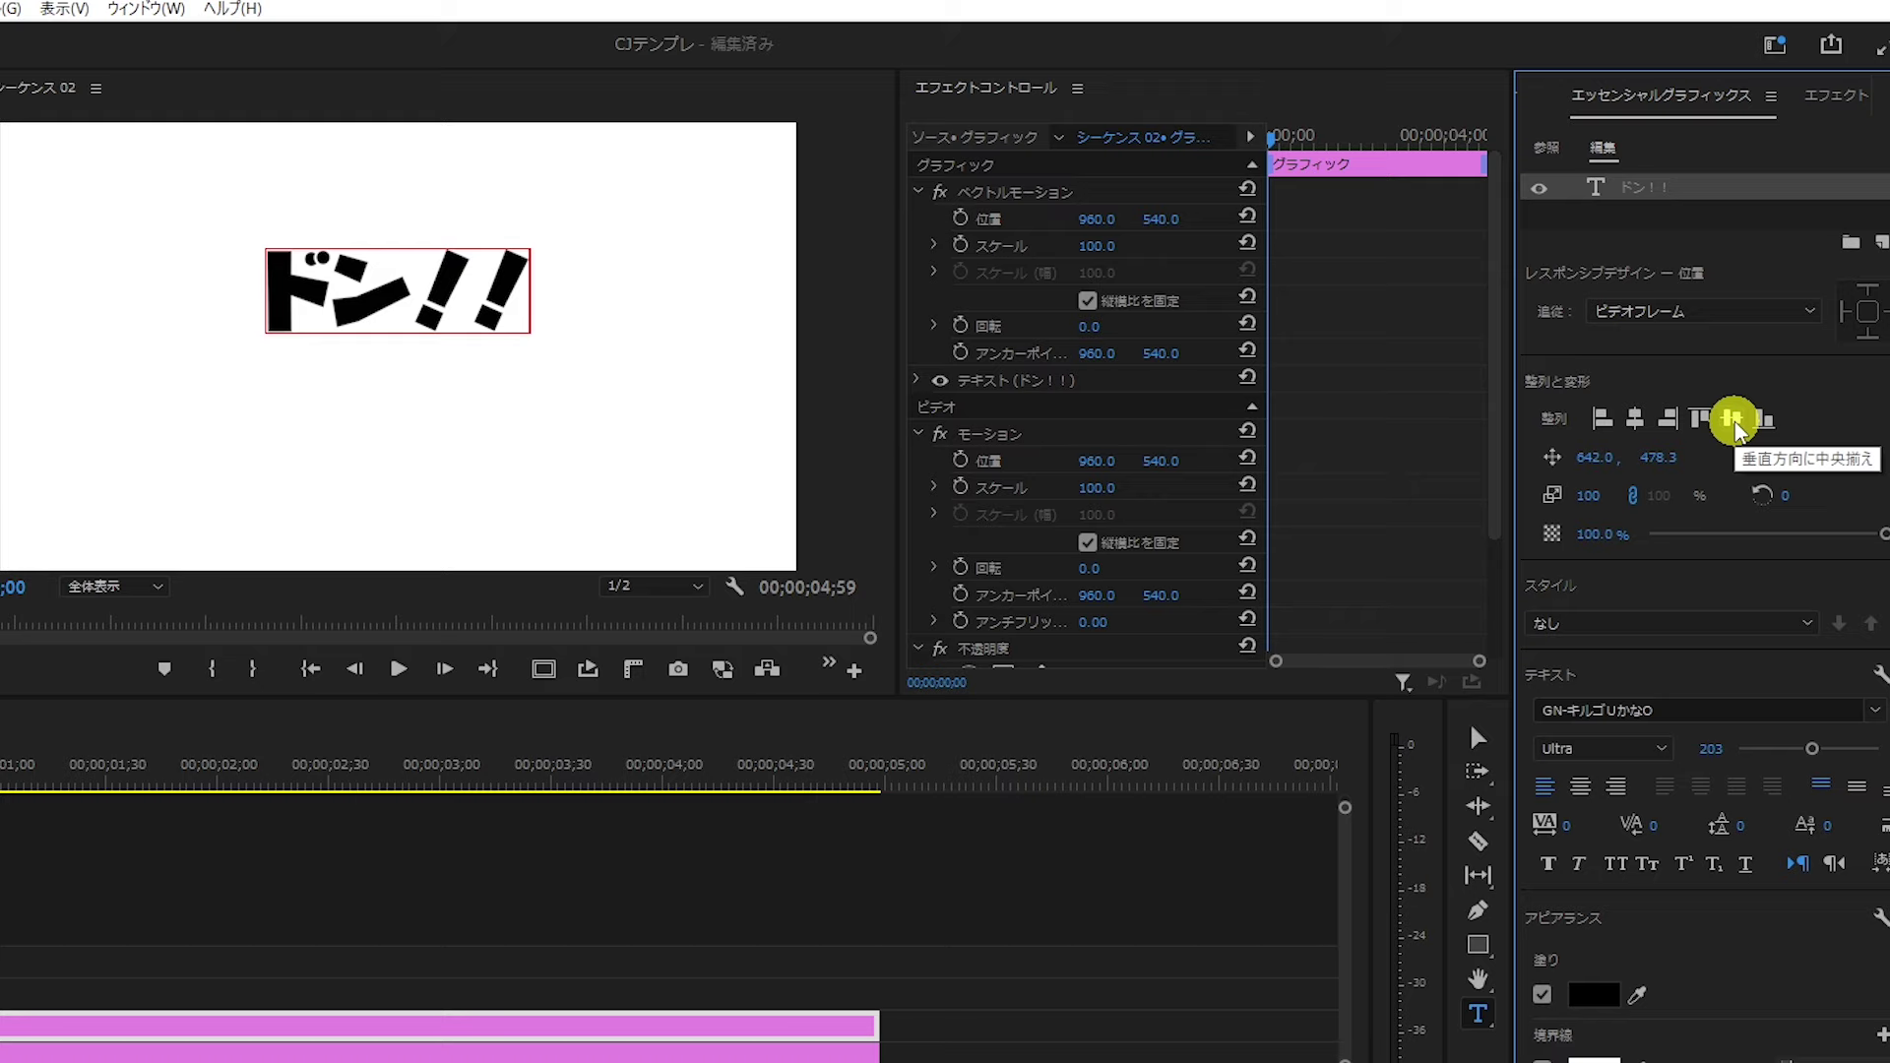
{"action": "left_click", "coordinate": [1732, 419]}
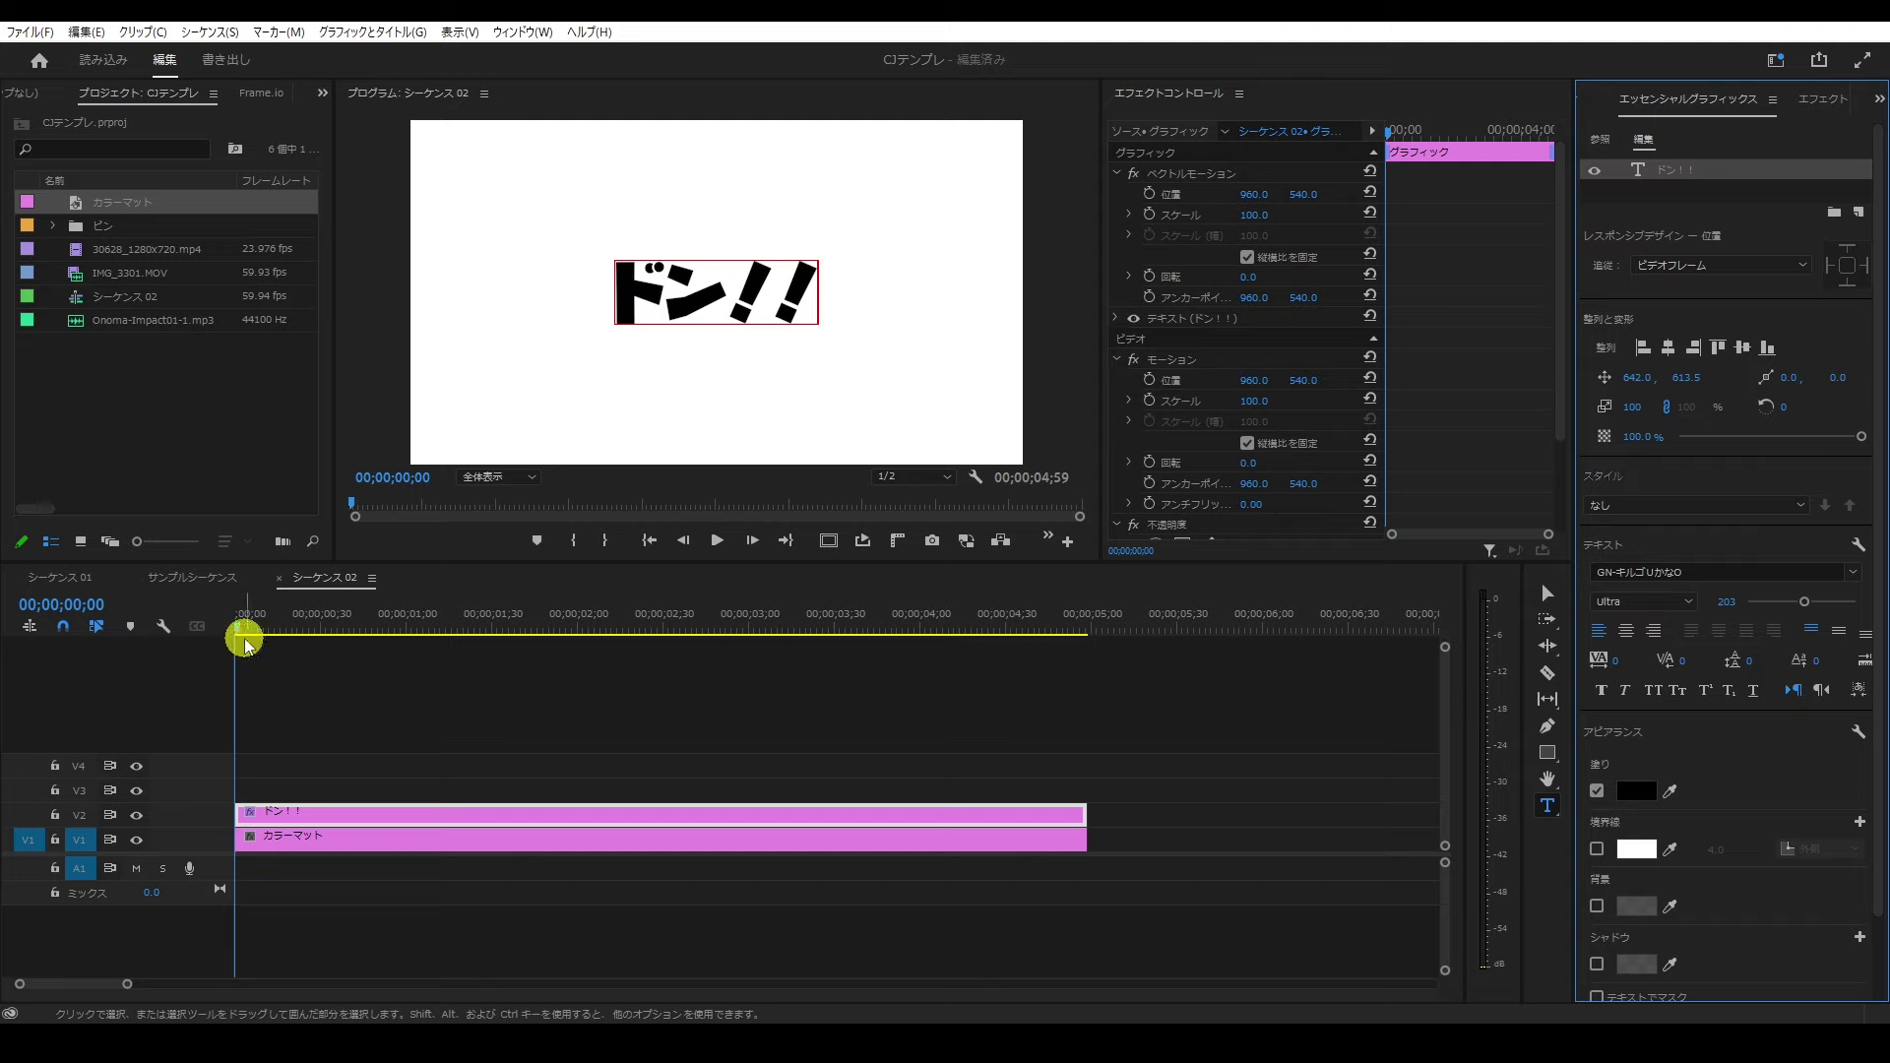
Step: Trim the V2 ドン!! clip to start at the playhead near frame 20, then park the playhead near frame 36
{"action": "left_click_drag", "start_coordinate": [239, 626], "coordinate": [313, 638]}
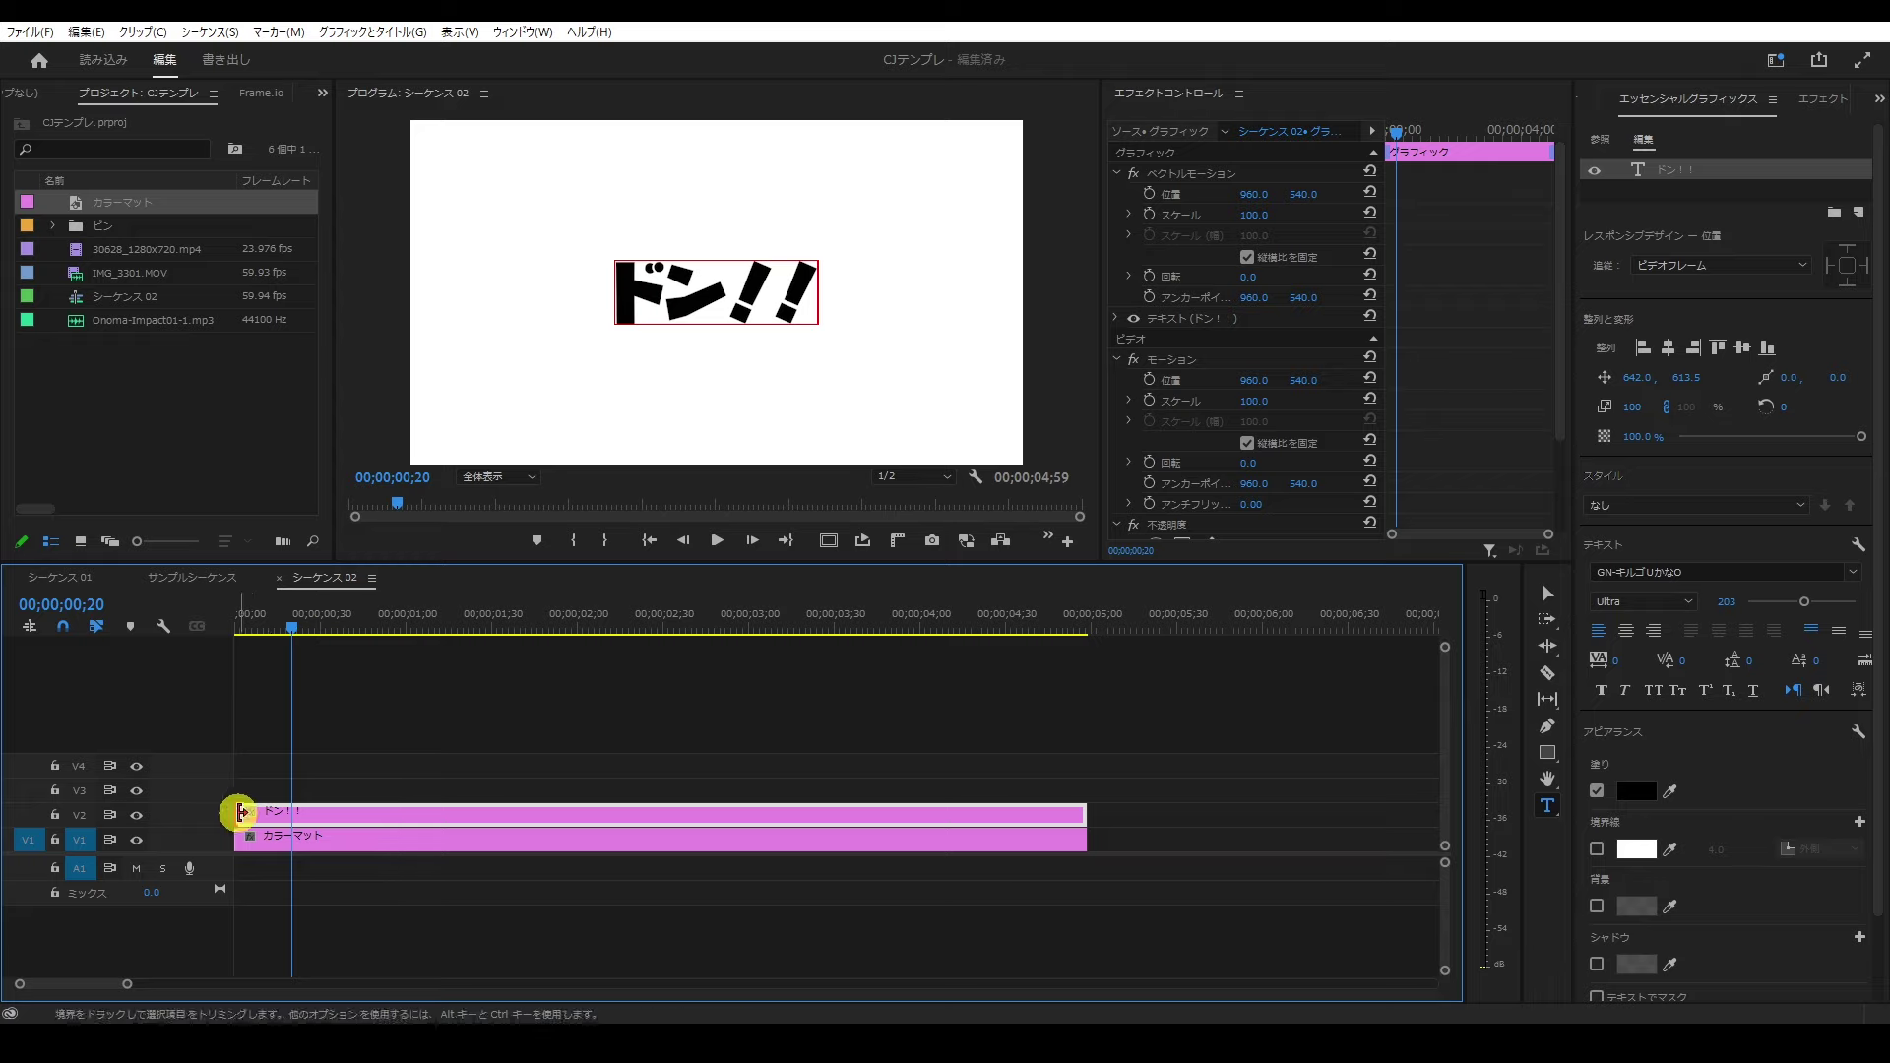
{"action": "left_click_drag", "start_coordinate": [239, 813], "coordinate": [295, 810]}
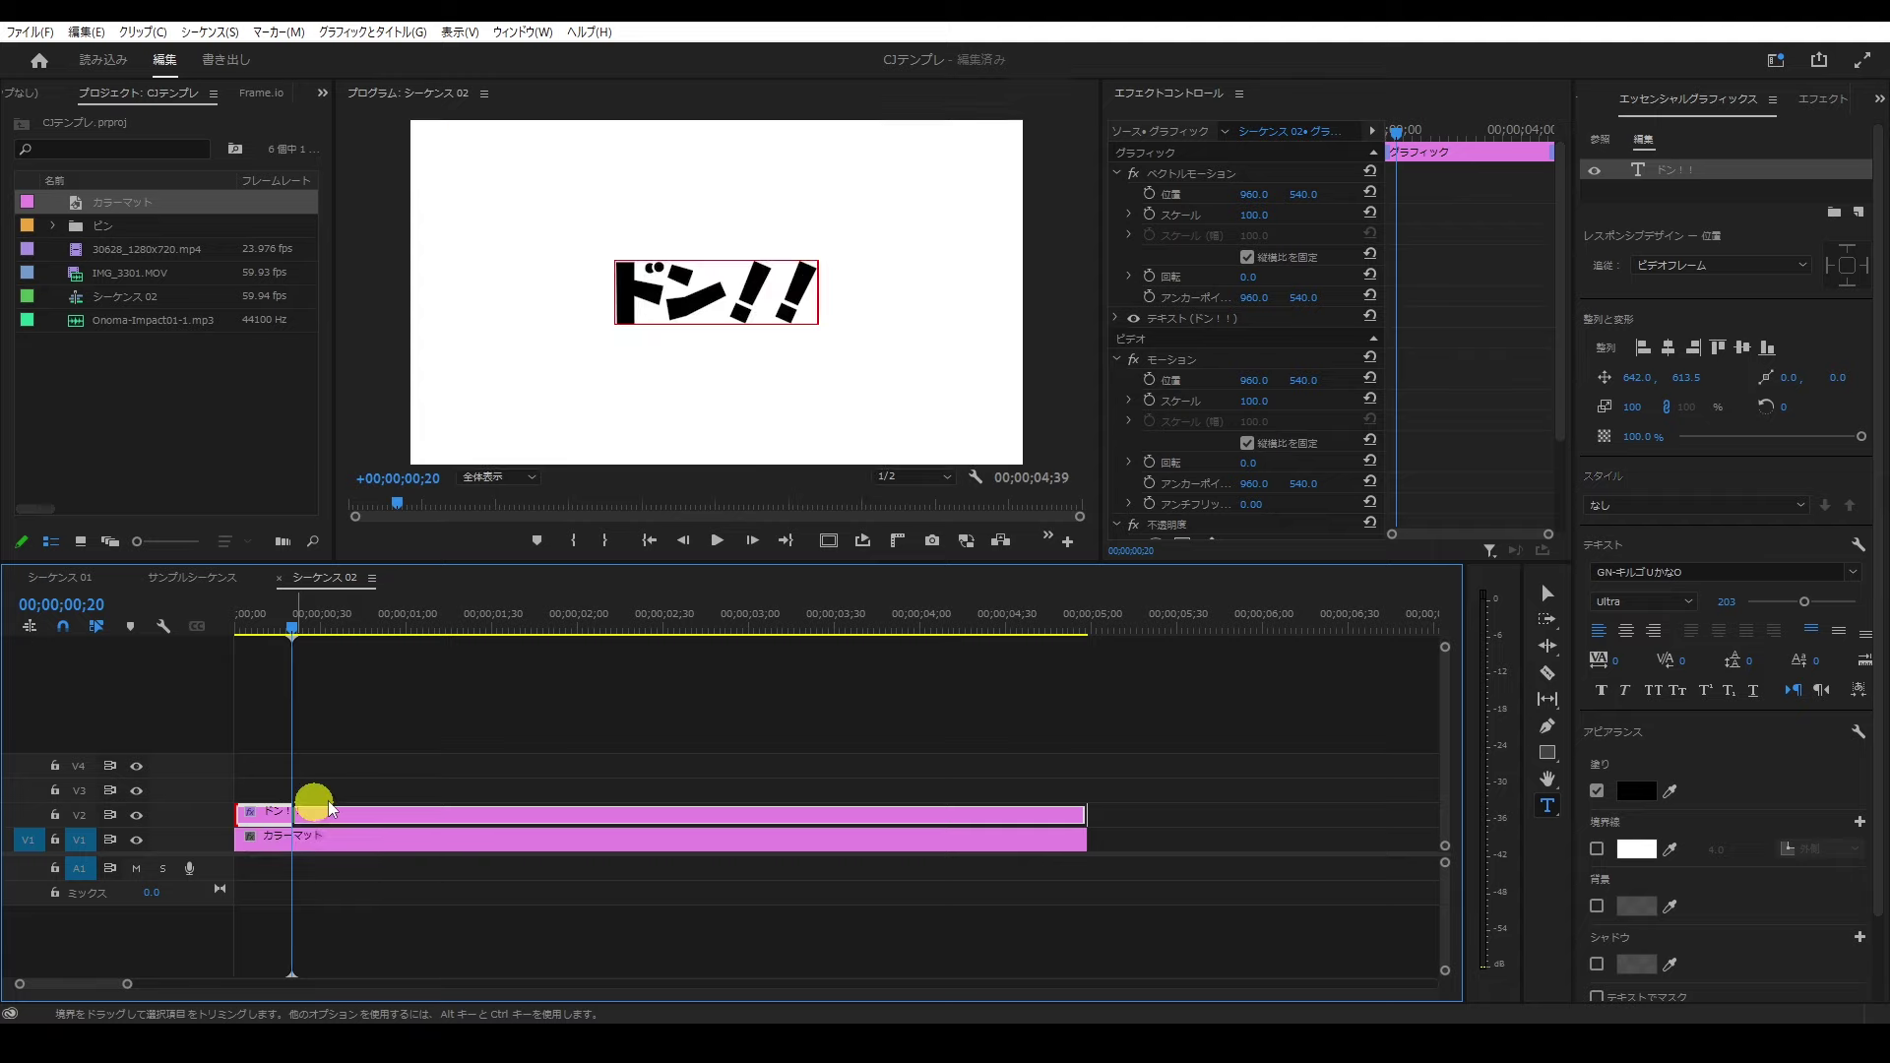
{"action": "left_click_drag", "start_coordinate": [291, 630], "coordinate": [333, 627]}
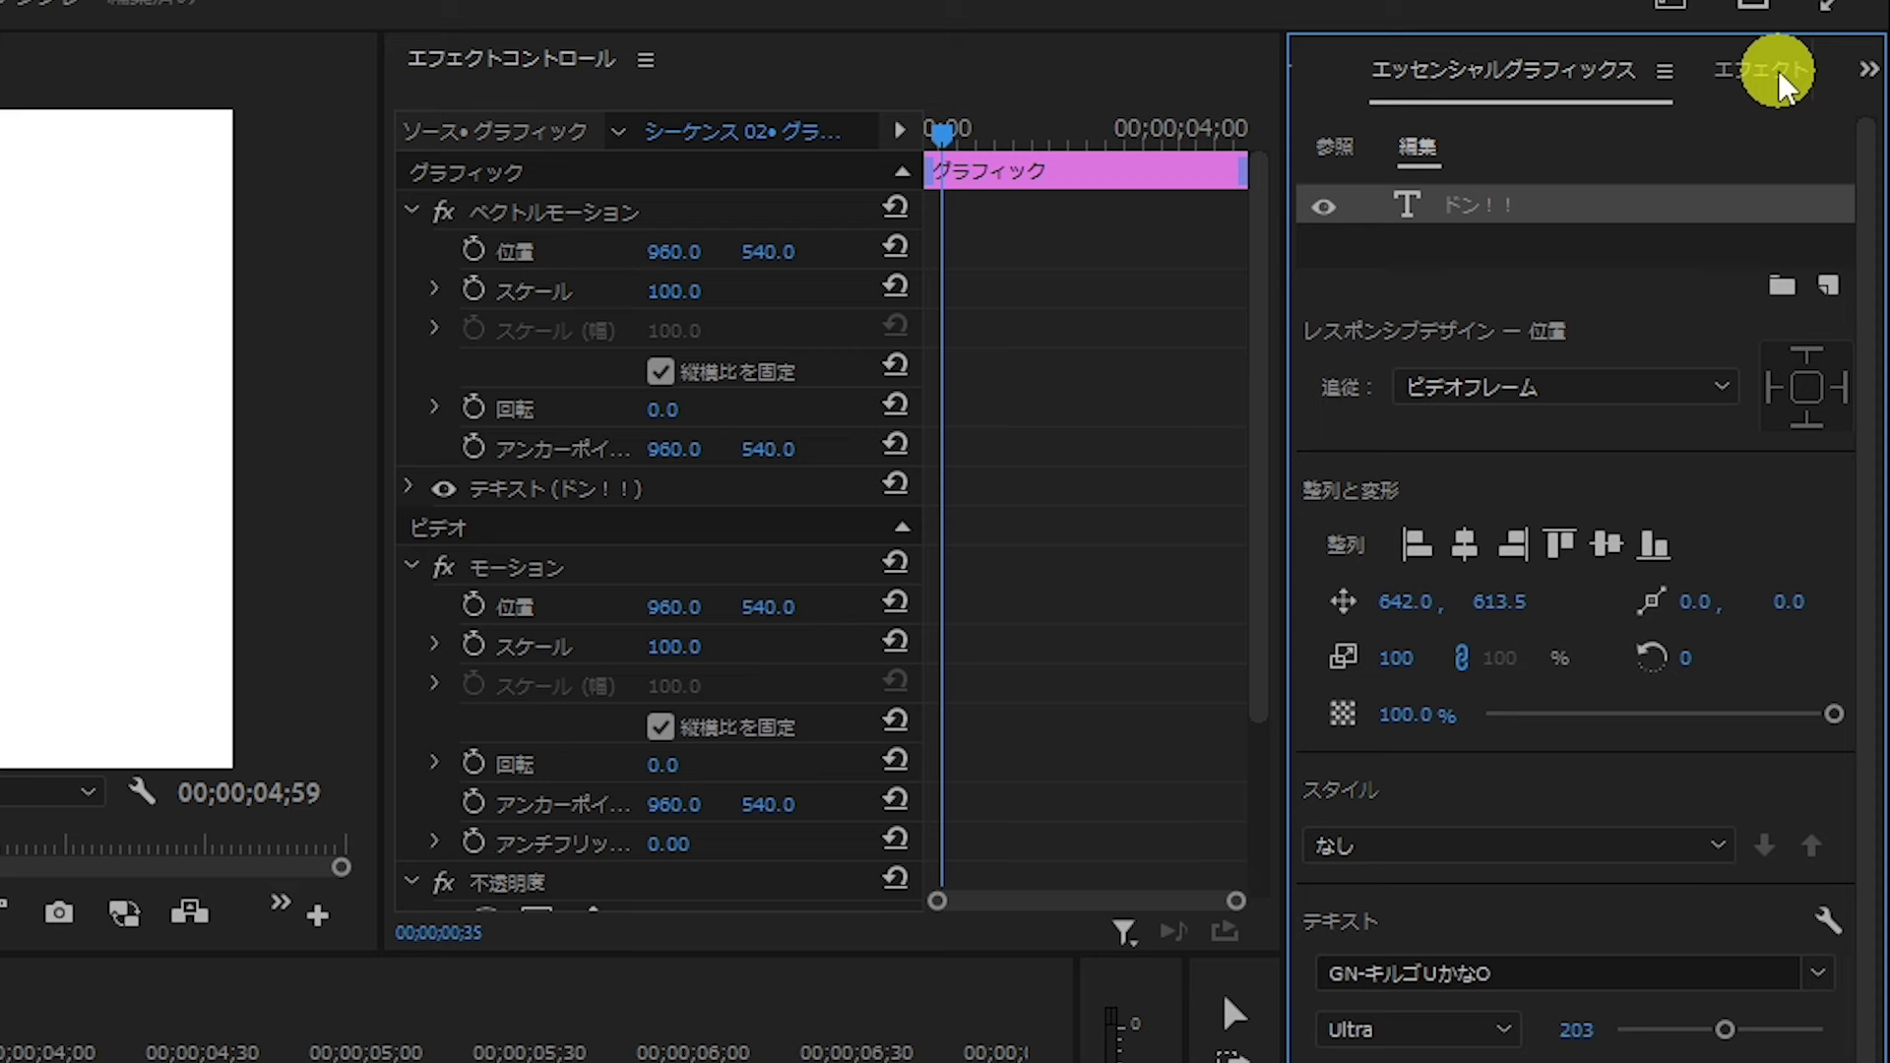
Step: Drag the 震えるテロップ preset from Effects > Presets onto the V2 title clip and zoom the keyframe view
{"action": "left_click", "coordinate": [1824, 99]}
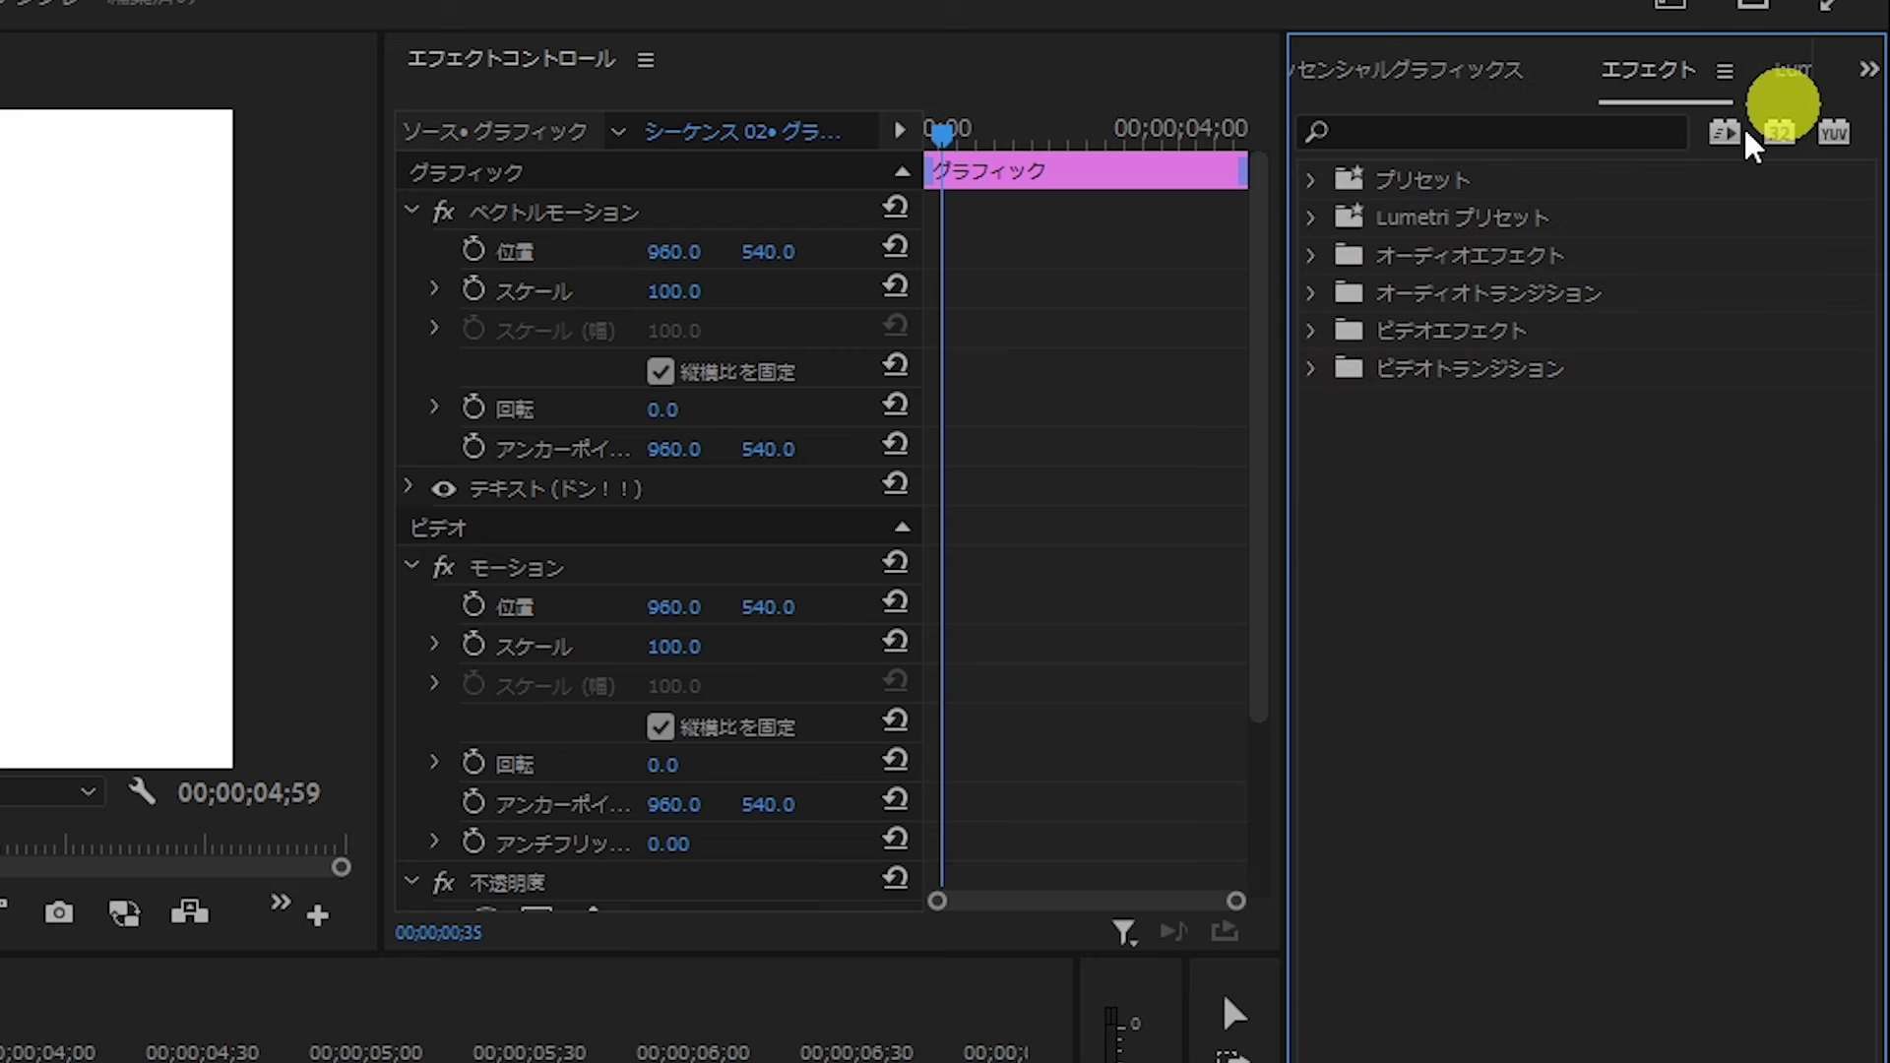
{"action": "left_click", "coordinate": [1318, 179]}
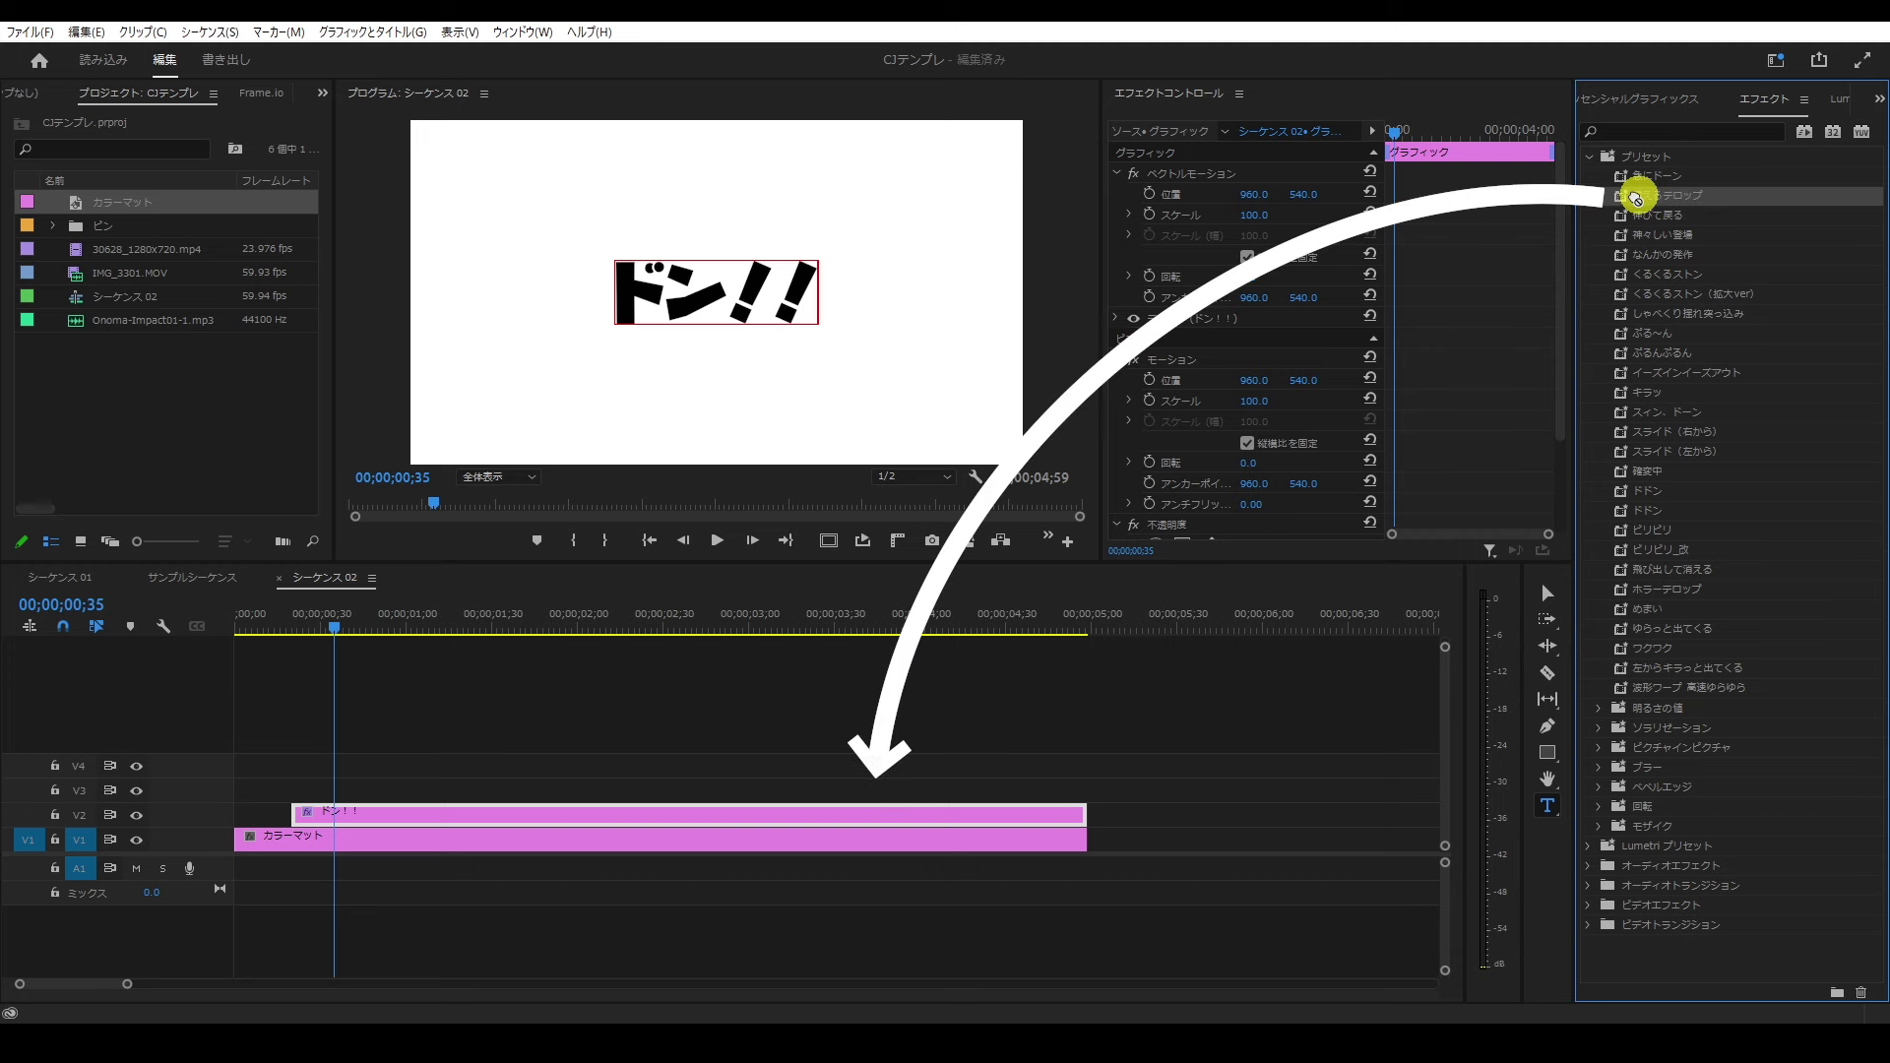
{"action": "mouse_move", "coordinate": [1663, 195]}
{"action": "left_mouse_down"}
{"action": "mouse_move", "coordinate": [753, 495]}
{"action": "mouse_move", "coordinate": [403, 808]}
{"action": "left_mouse_up"}
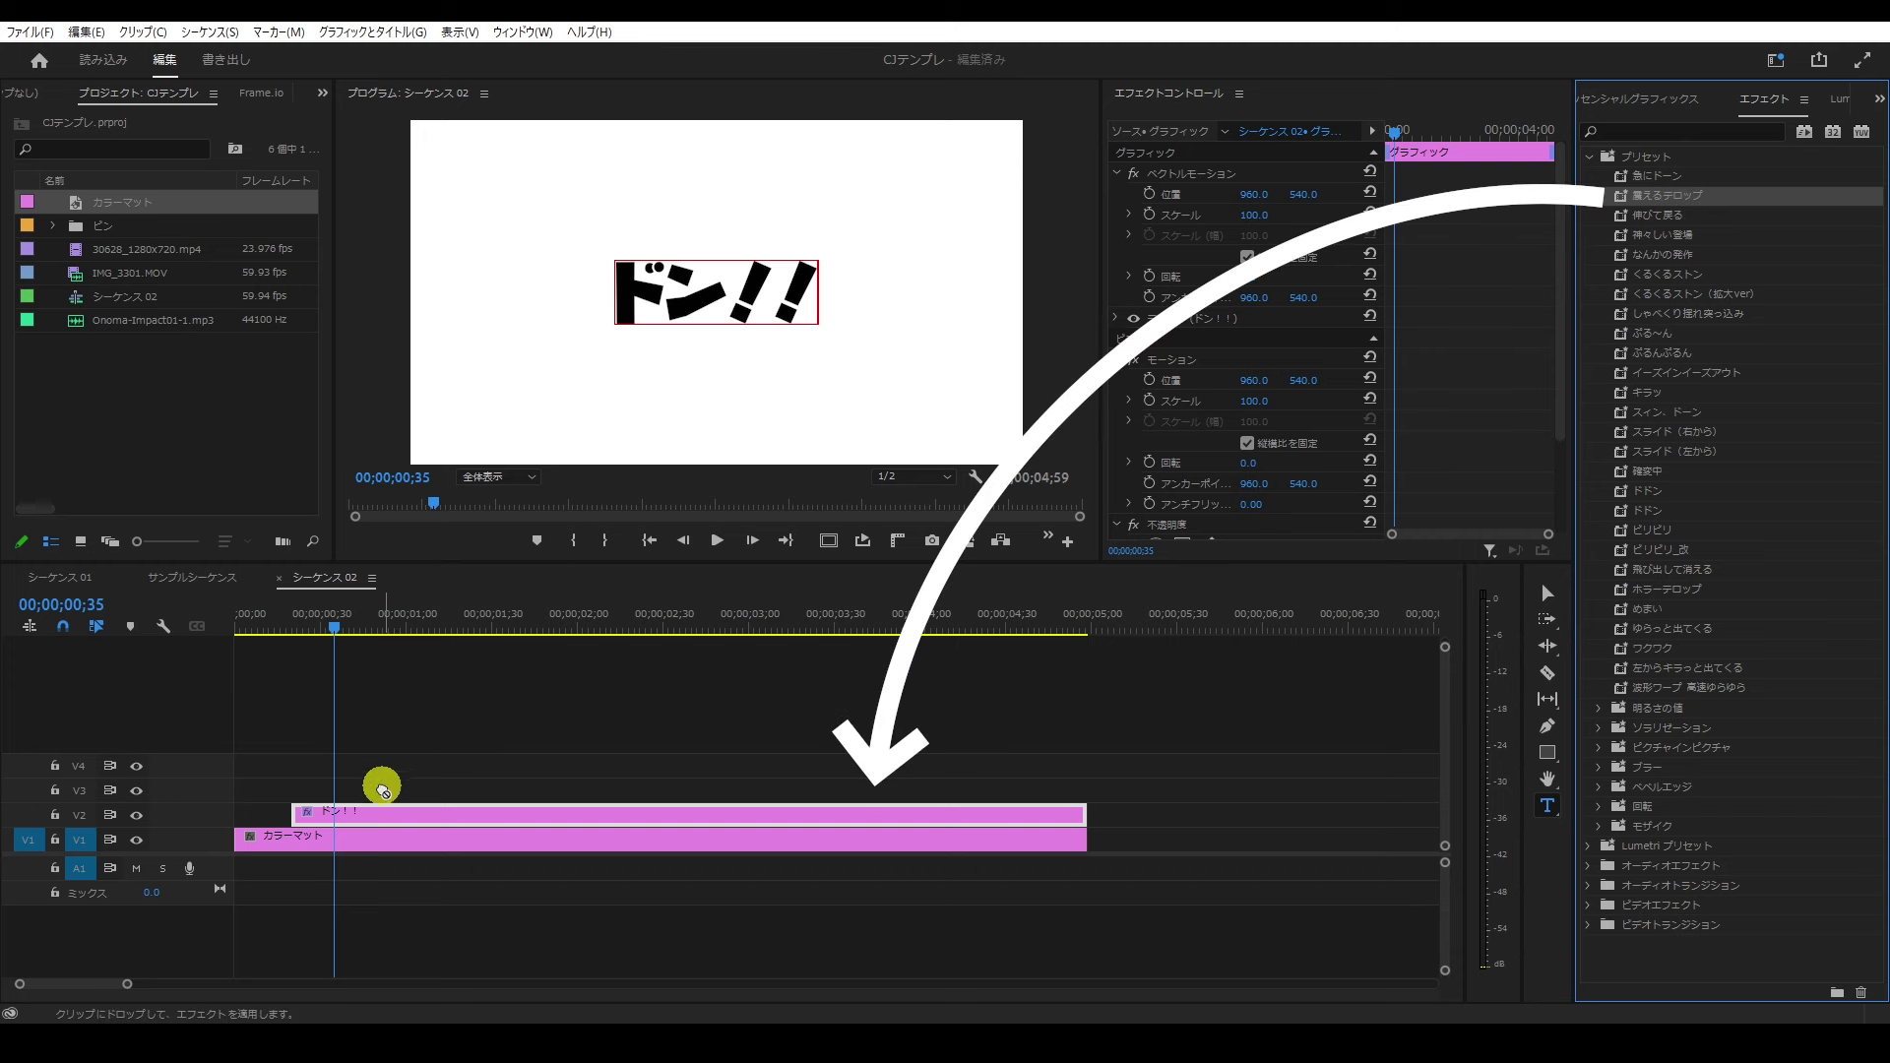
{"action": "left_click_drag", "start_coordinate": [397, 811], "coordinate": [391, 808]}
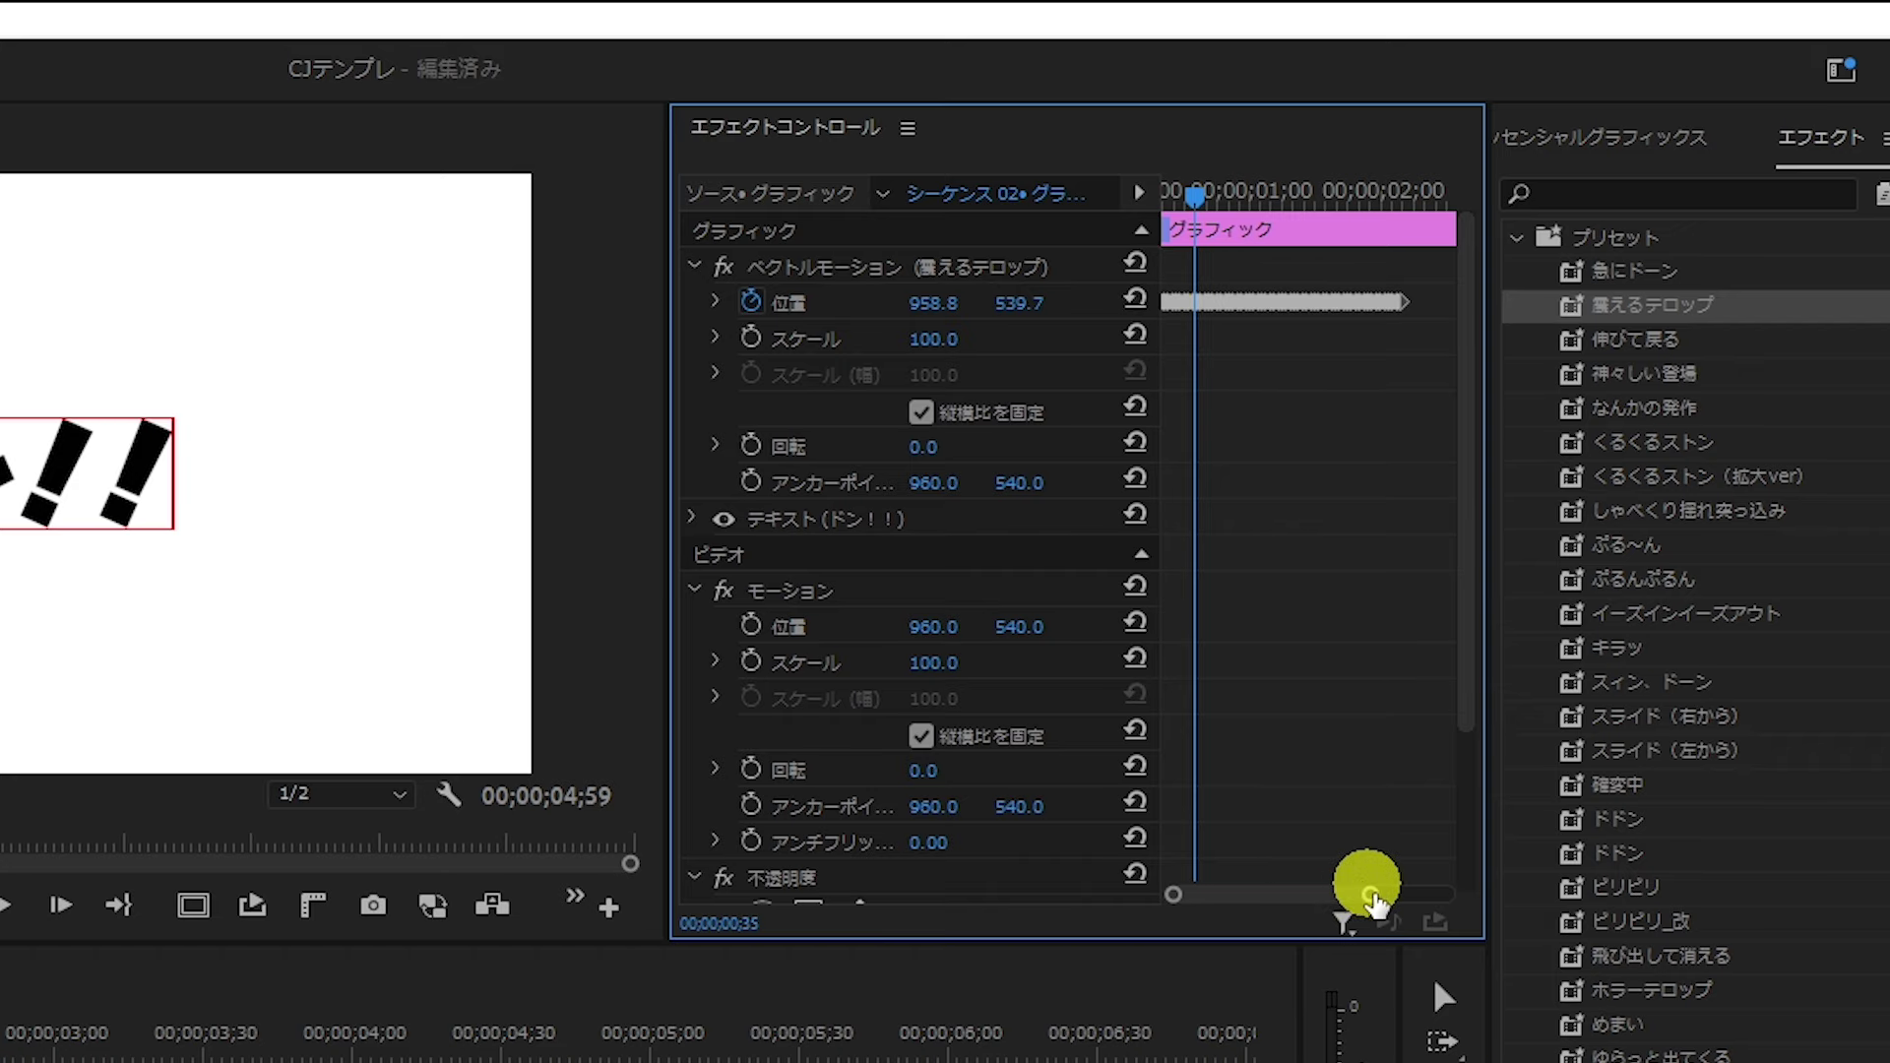
{"action": "left_click_drag", "start_coordinate": [1371, 898], "coordinate": [1276, 895]}
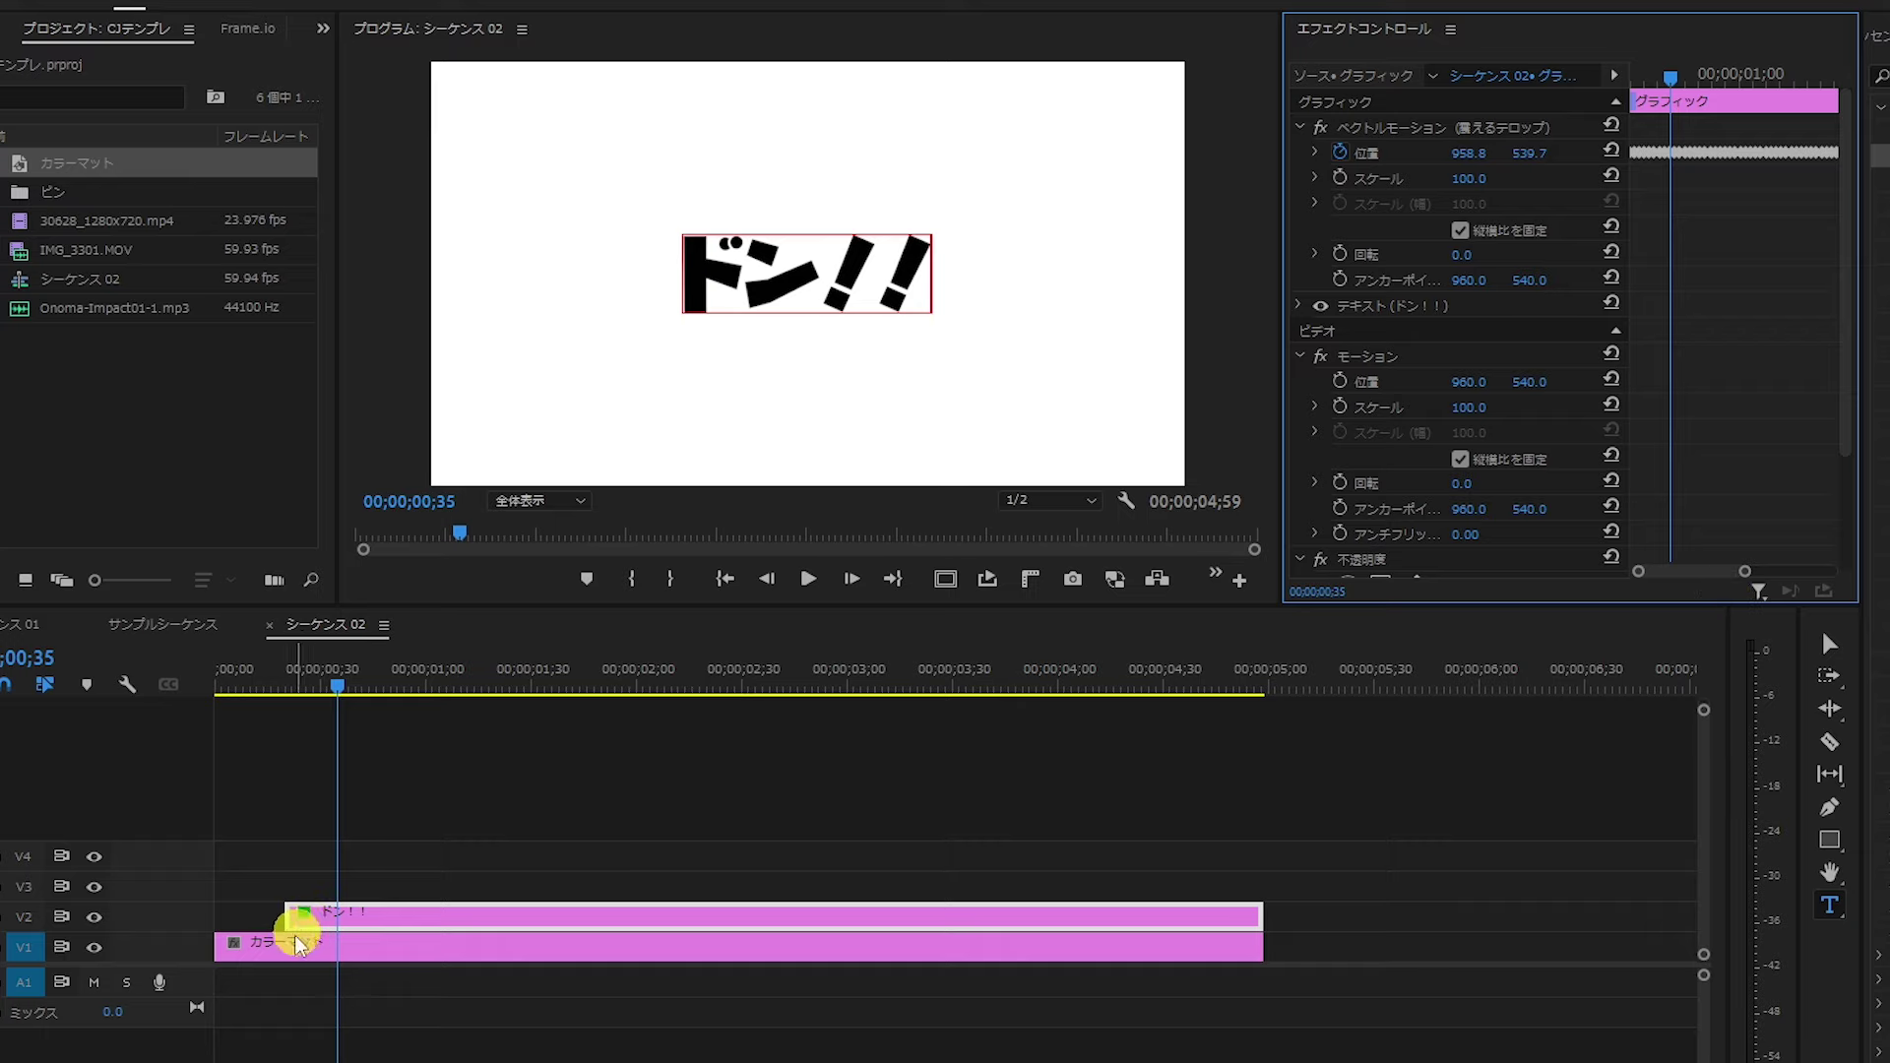
Step: Nudge the title clip's start and zoom the Effect Controls keyframe timeline
{"action": "left_click_drag", "start_coordinate": [277, 926], "coordinate": [327, 926]}
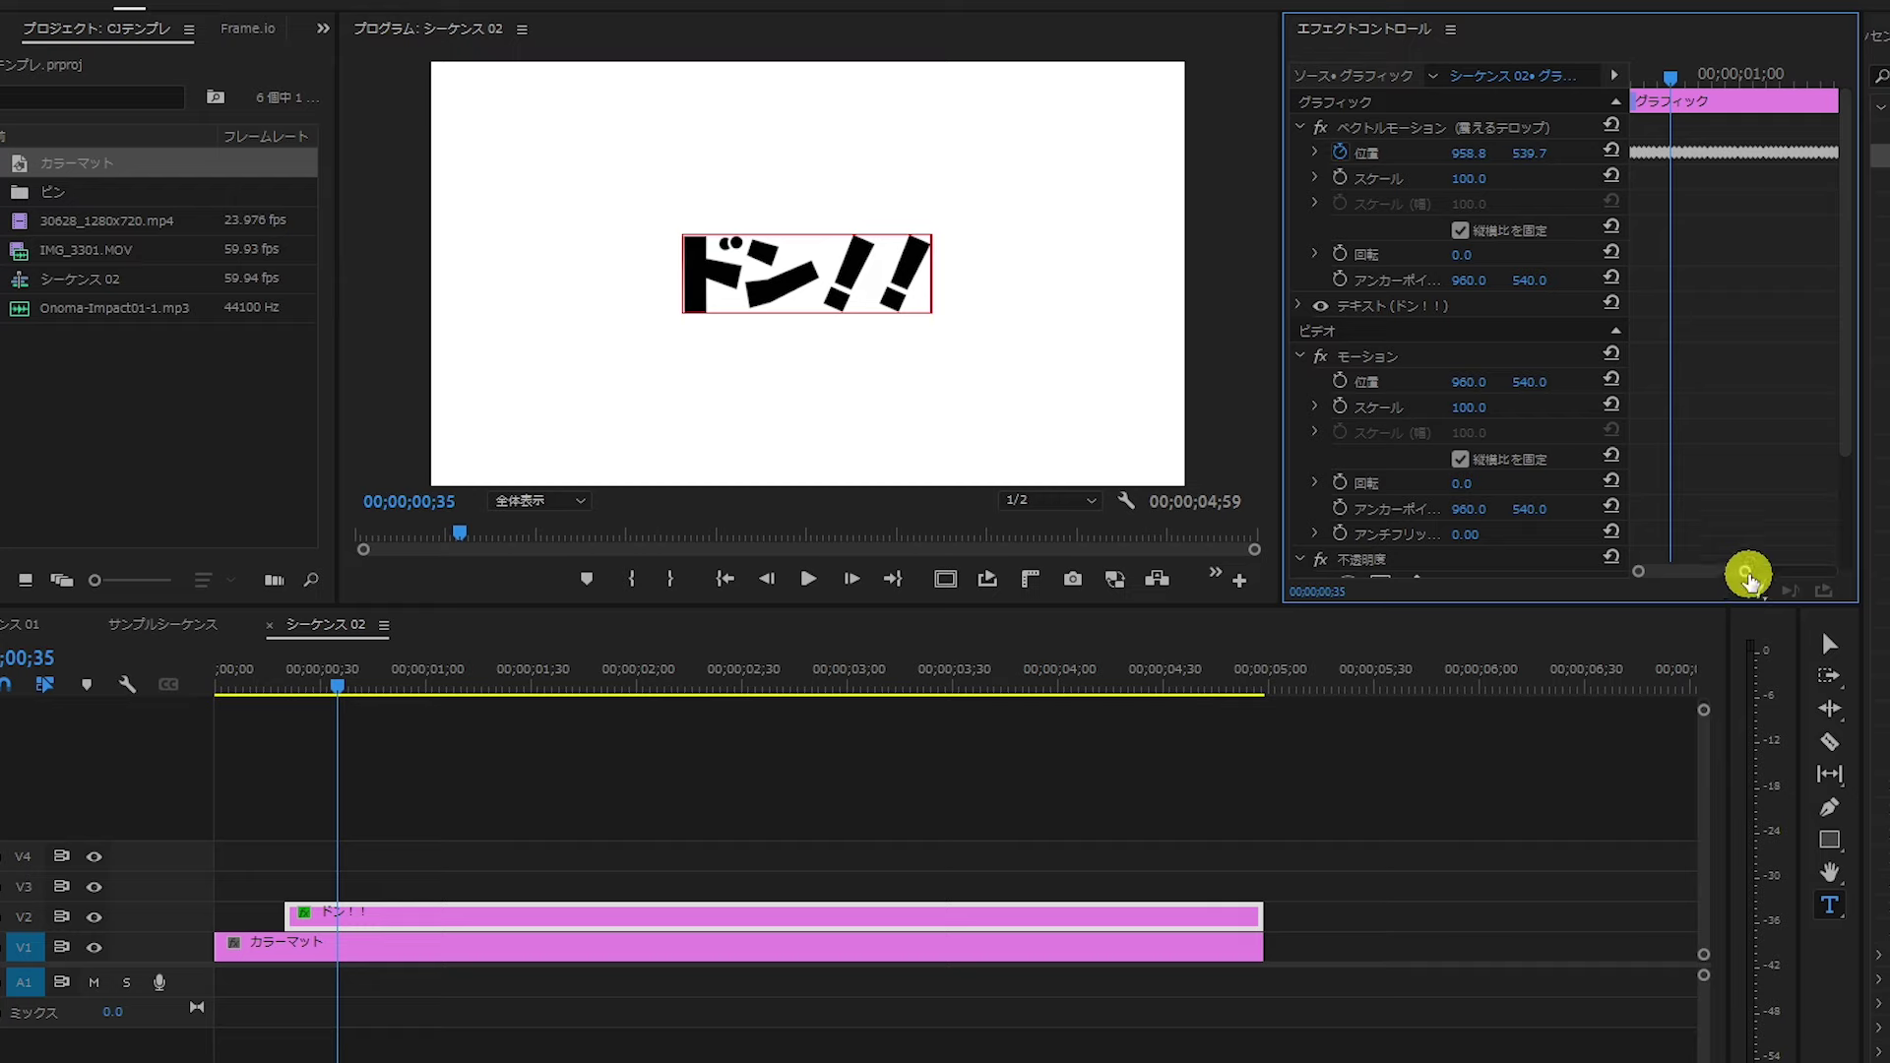
{"action": "left_click_drag", "start_coordinate": [1744, 572], "coordinate": [1811, 577]}
{"action": "left_click_drag", "start_coordinate": [1418, 900], "coordinate": [1361, 894]}
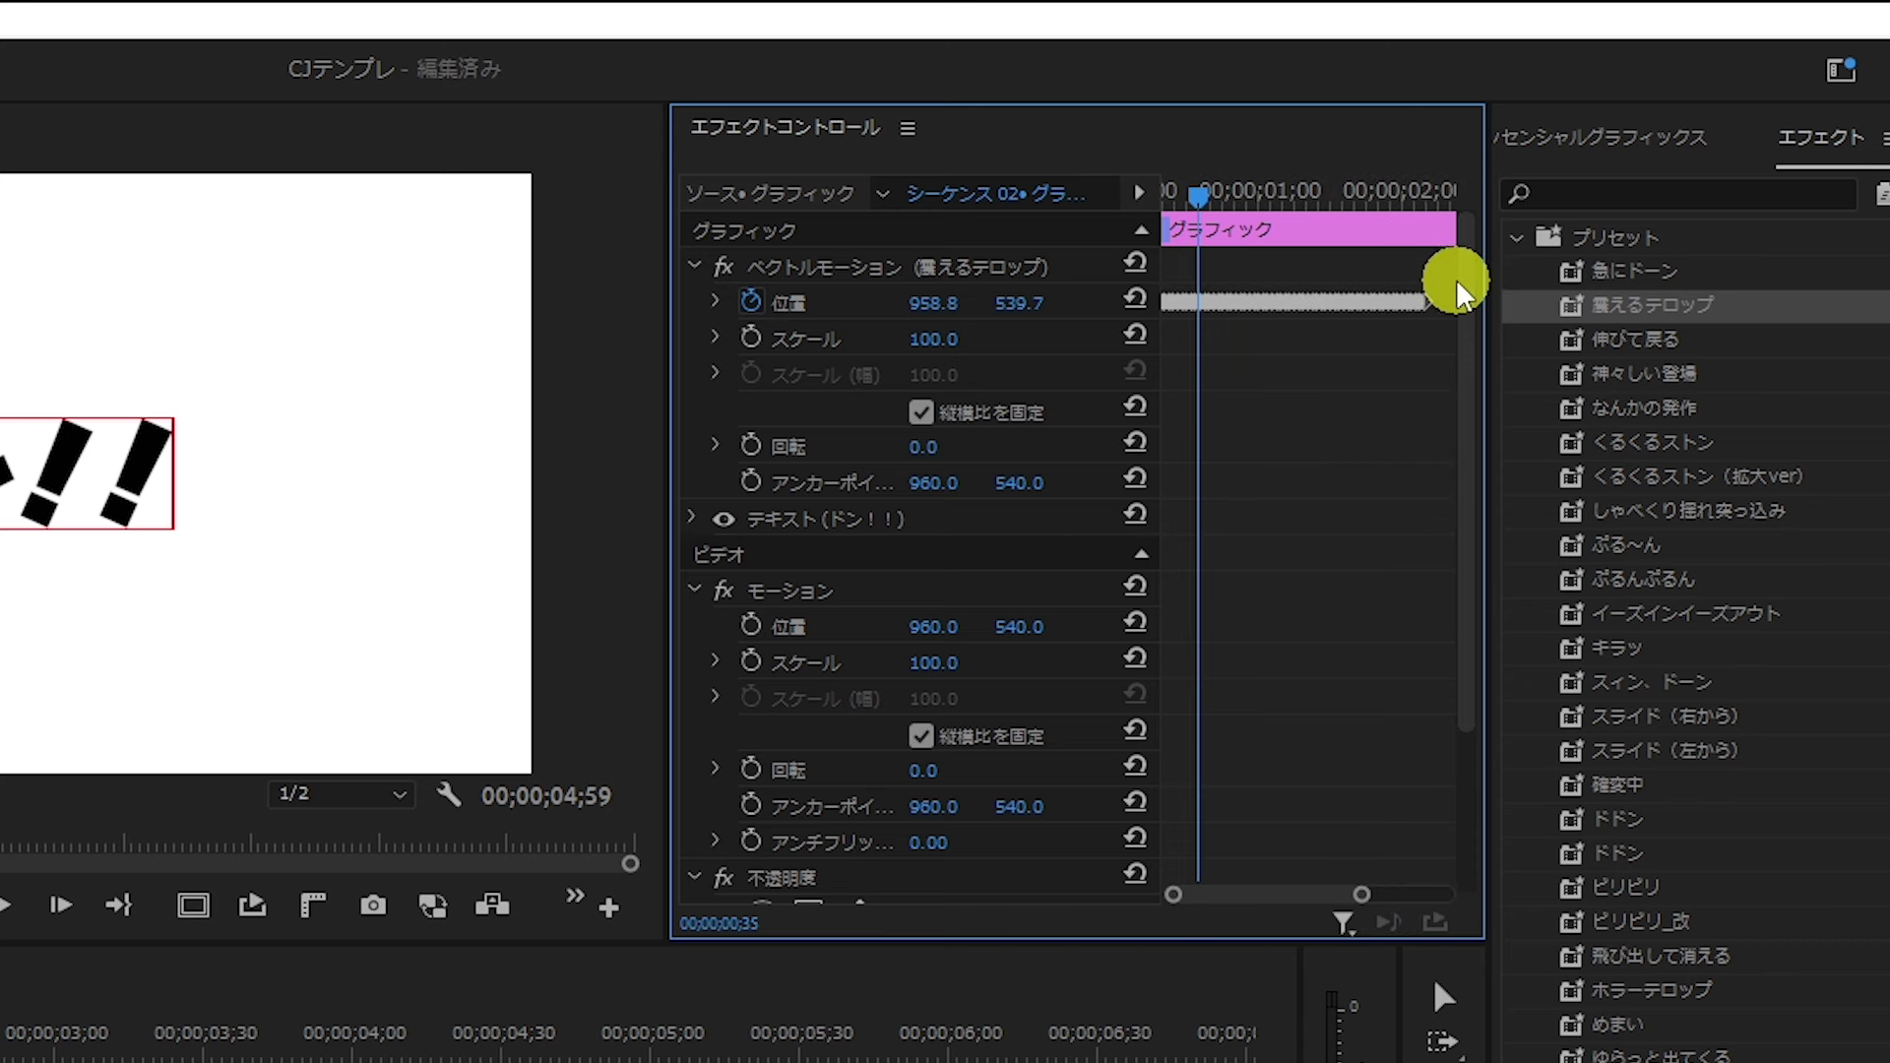
Step: Select all shake Position keyframes and slide them so the first aligns with the playhead at 00;00;00;35
{"action": "left_click_drag", "start_coordinate": [1438, 307], "coordinate": [780, 335]}
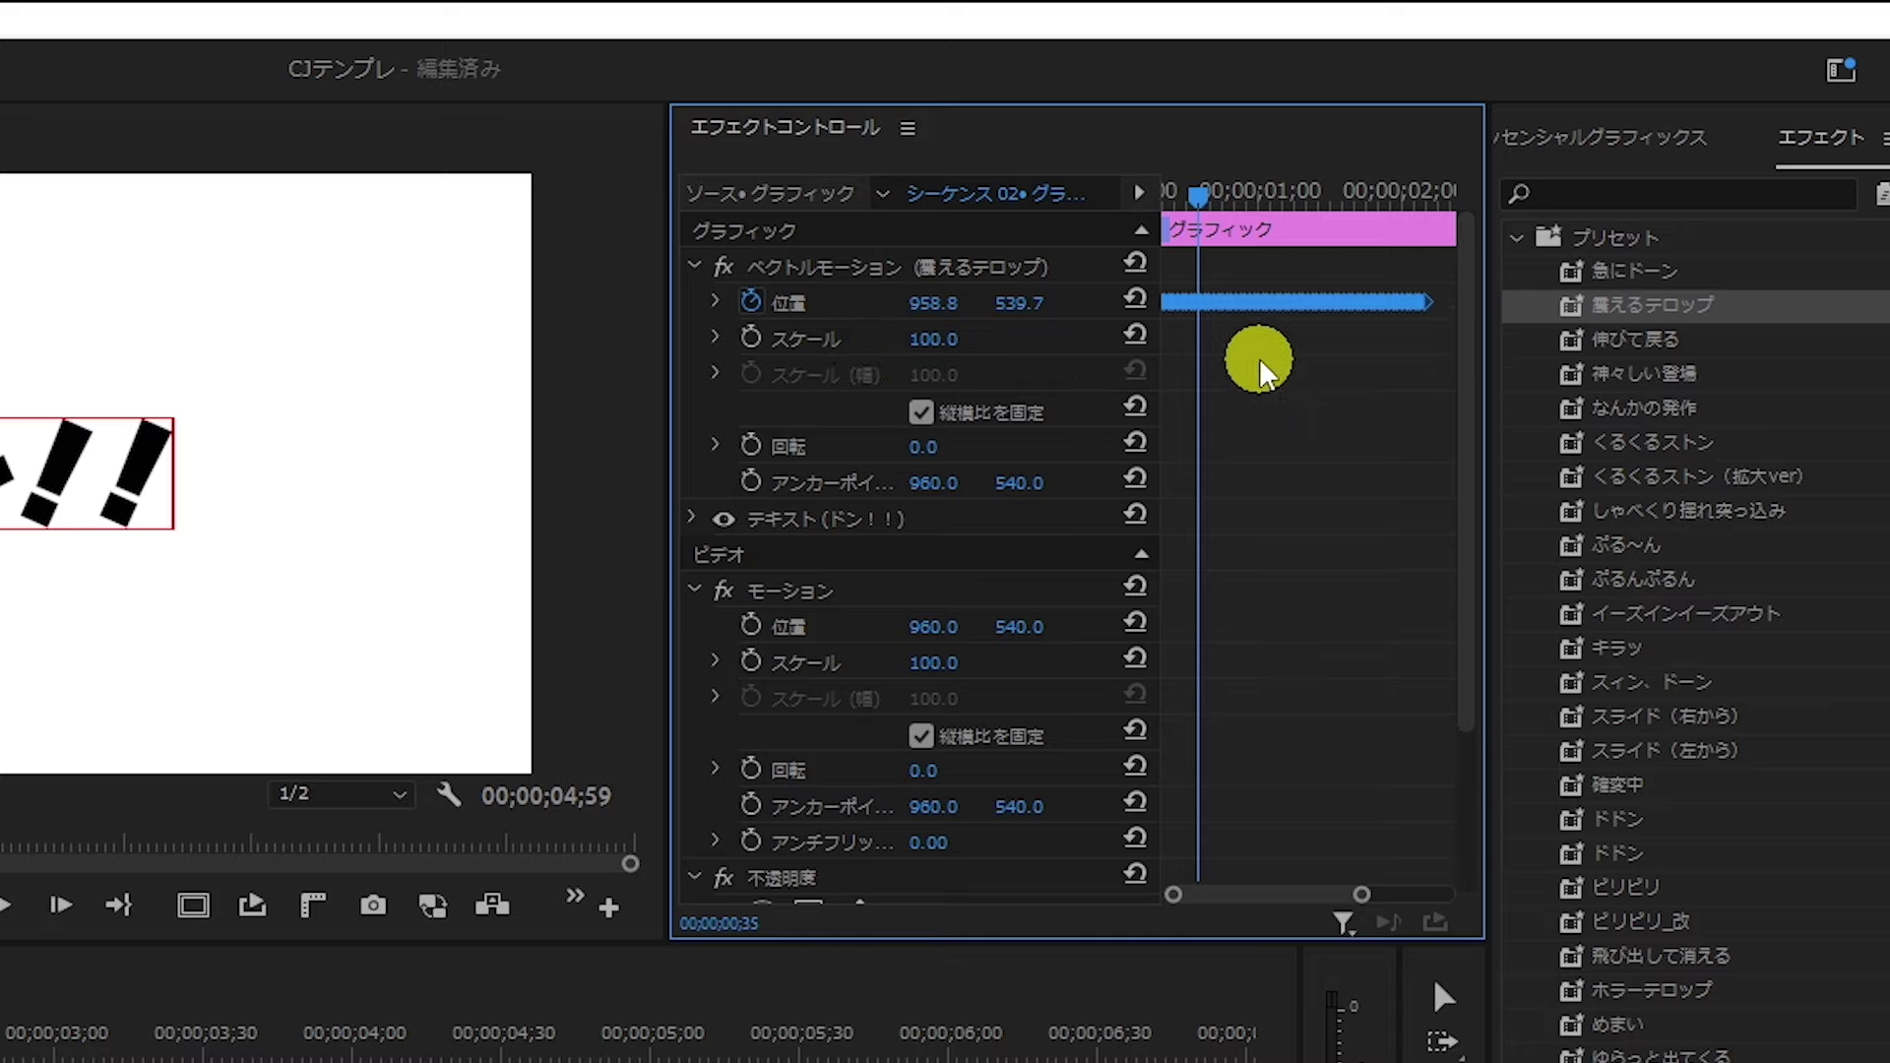
{"action": "left_click_drag", "start_coordinate": [1210, 300], "coordinate": [1288, 297]}
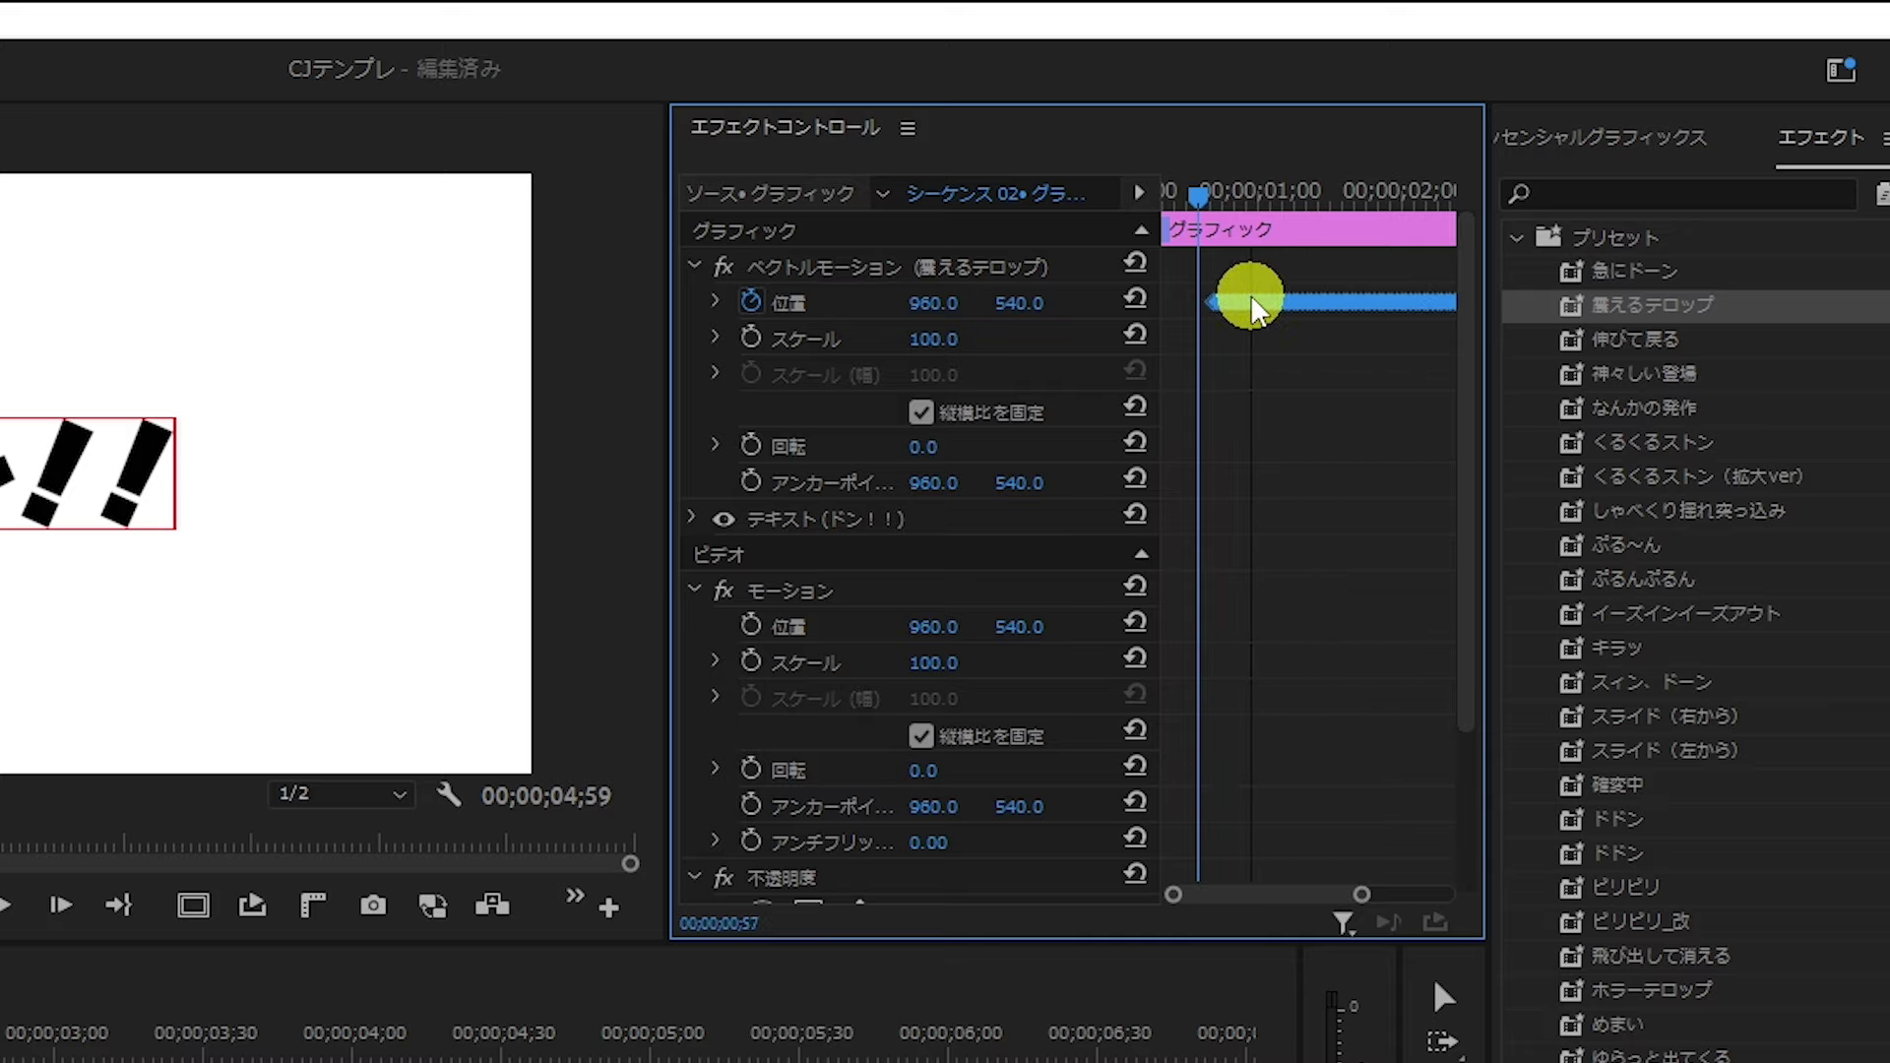
{"action": "left_click_drag", "start_coordinate": [1288, 297], "coordinate": [1221, 302]}
{"action": "left_click_drag", "start_coordinate": [1363, 896], "coordinate": [1275, 894]}
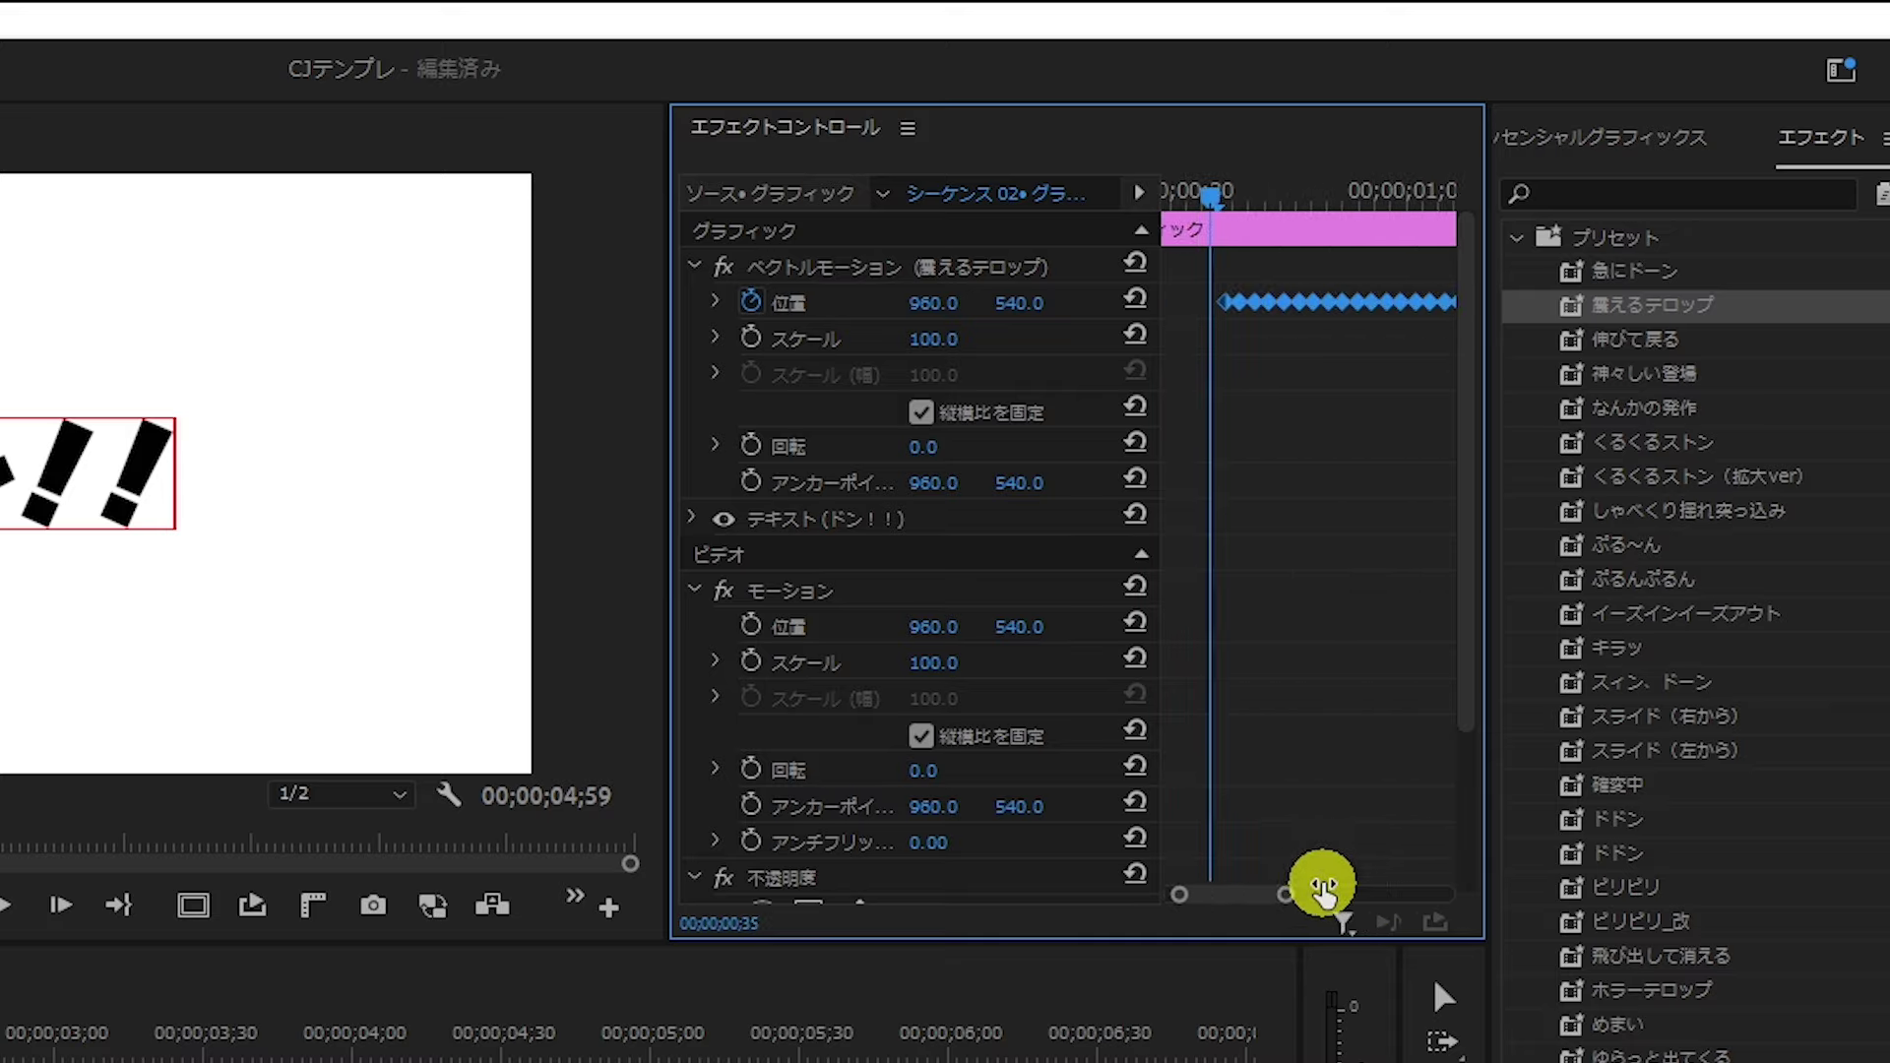
{"action": "left_click_drag", "start_coordinate": [1238, 302], "coordinate": [1227, 303]}
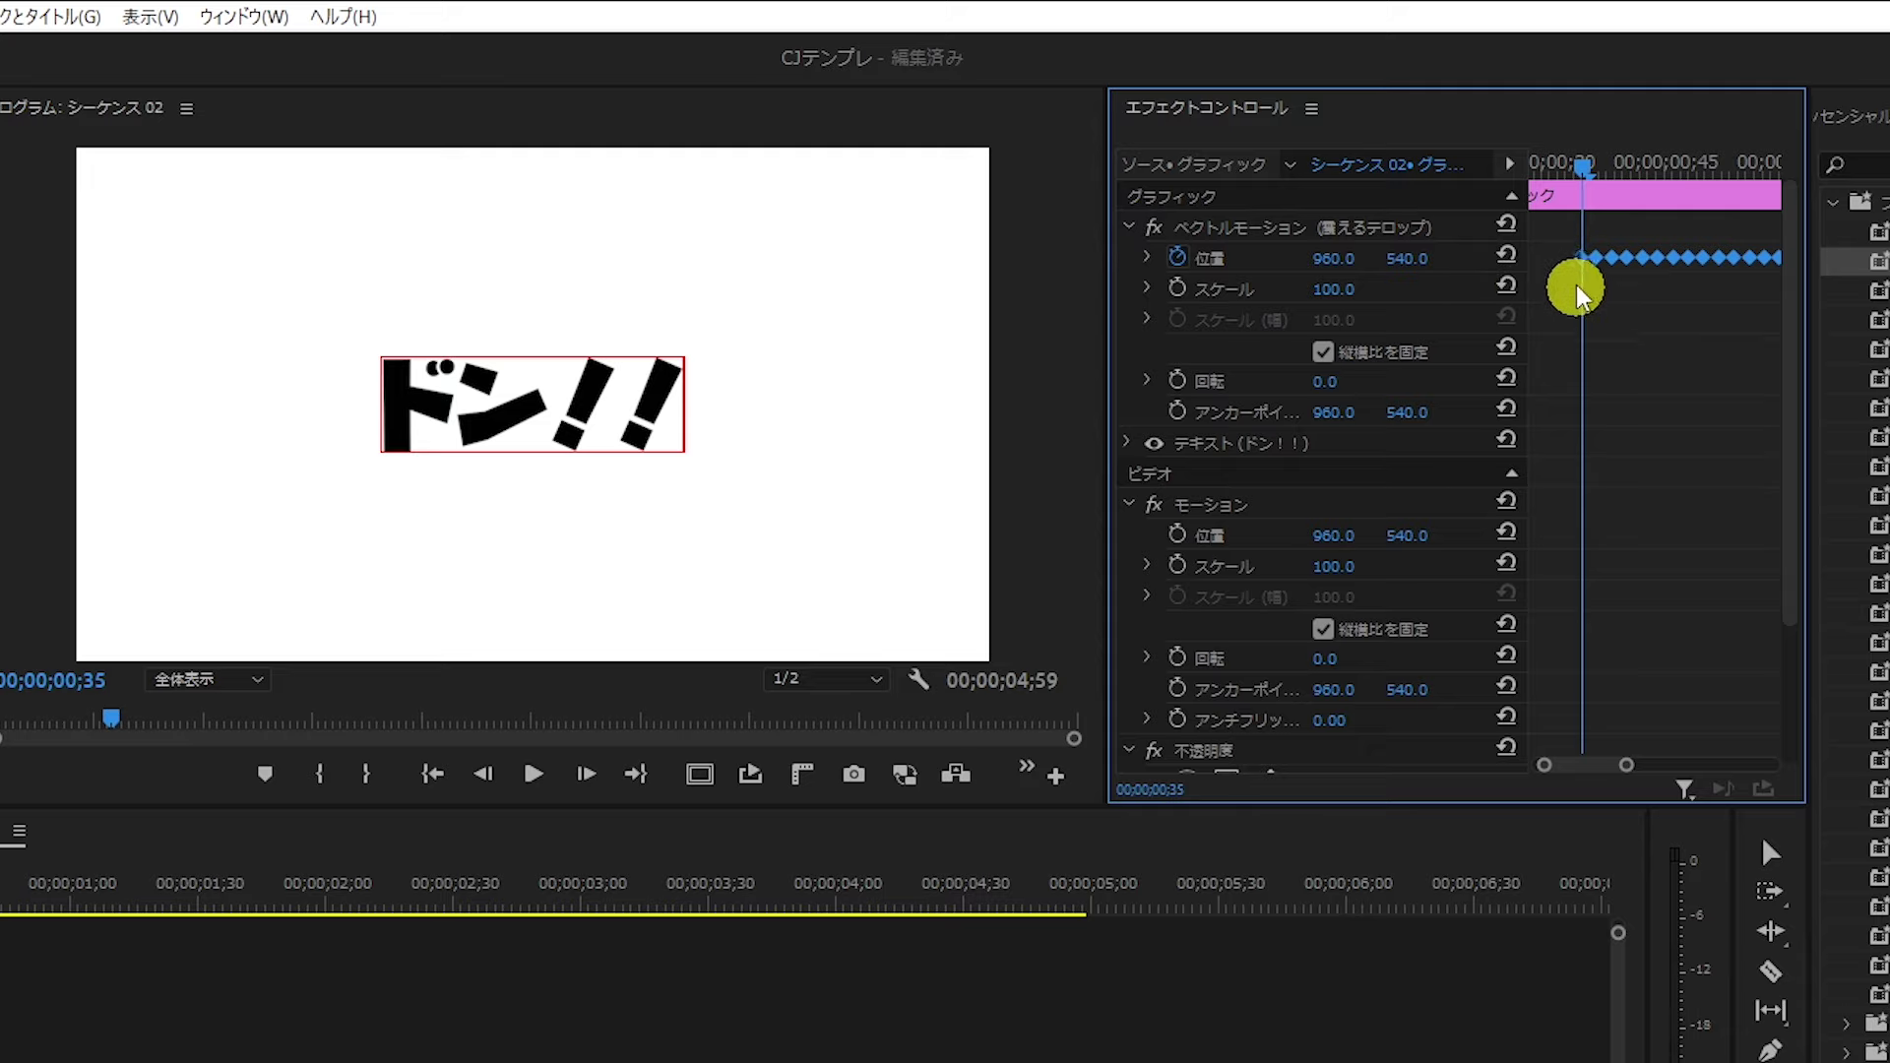
Step: Check frames 20 and 35, return the playhead to the clip start, and zoom the timeline in with =
{"action": "left_click_drag", "start_coordinate": [1582, 168], "coordinate": [1511, 185]}
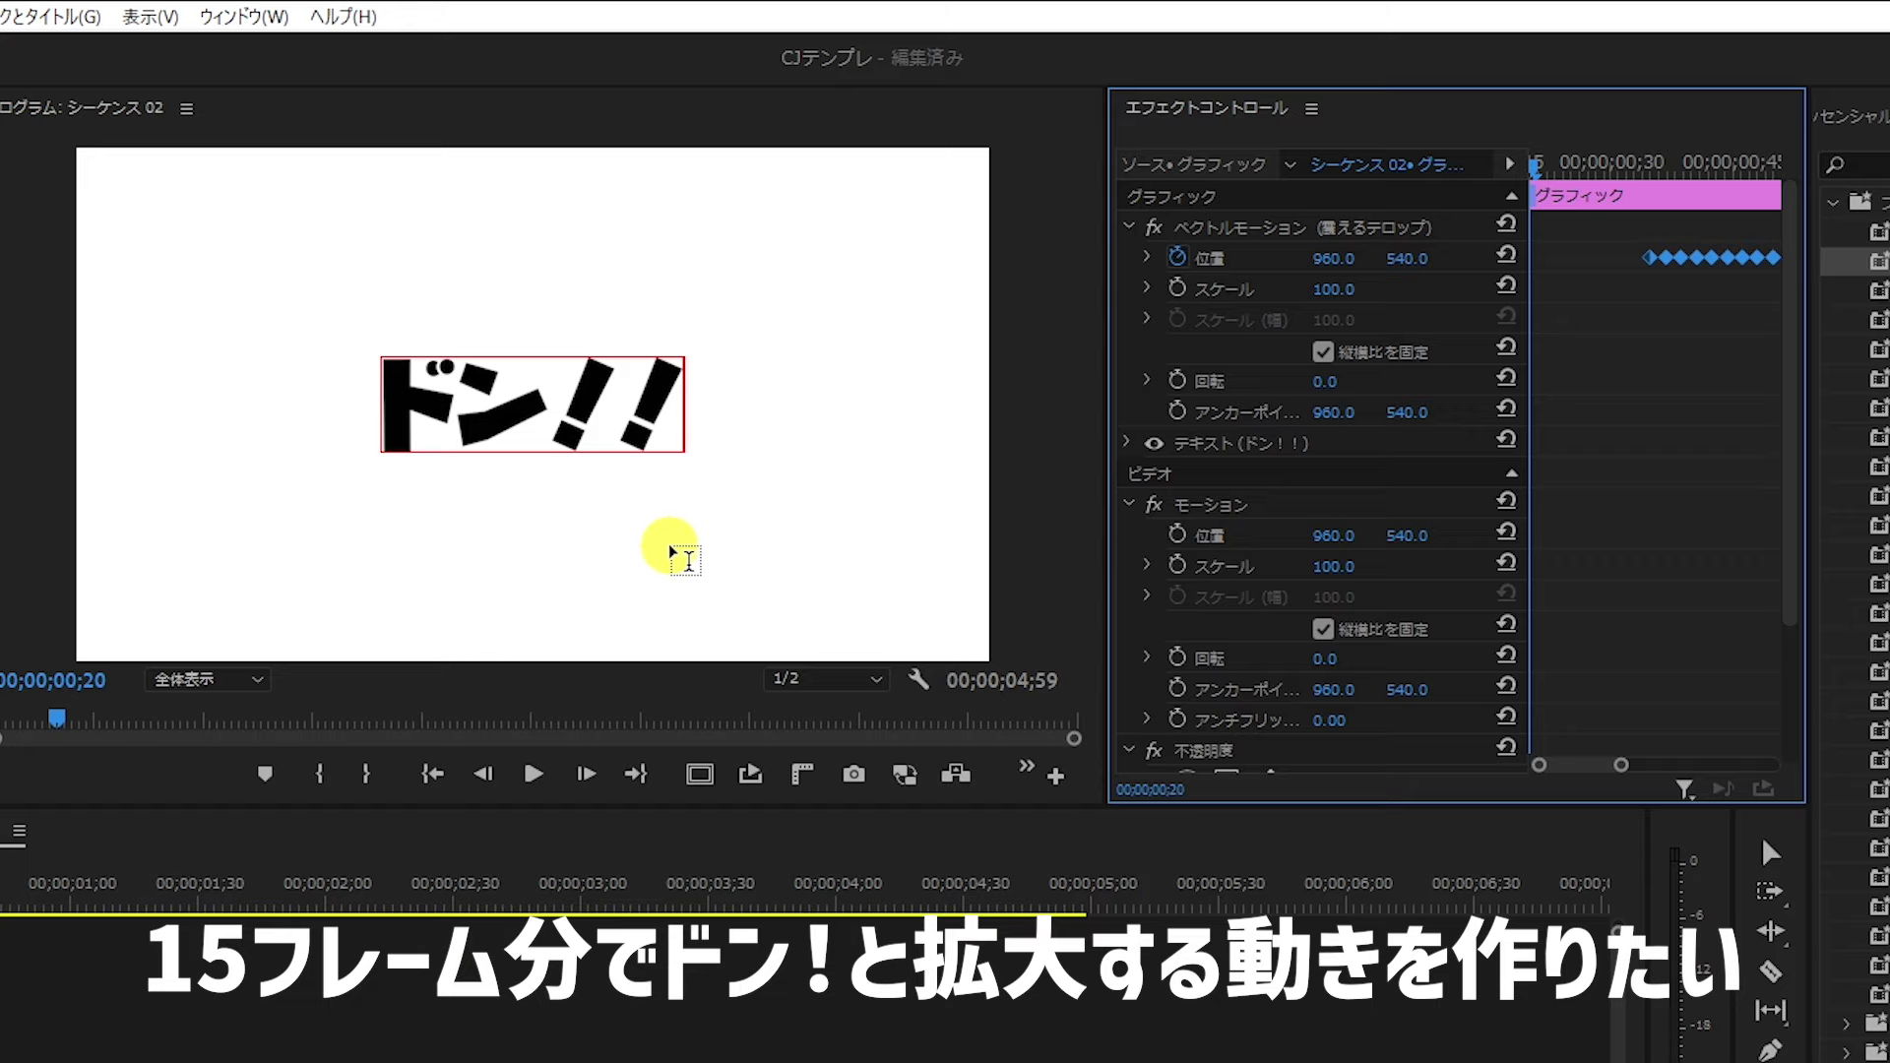
{"action": "left_click_drag", "start_coordinate": [1633, 164], "coordinate": [1652, 164]}
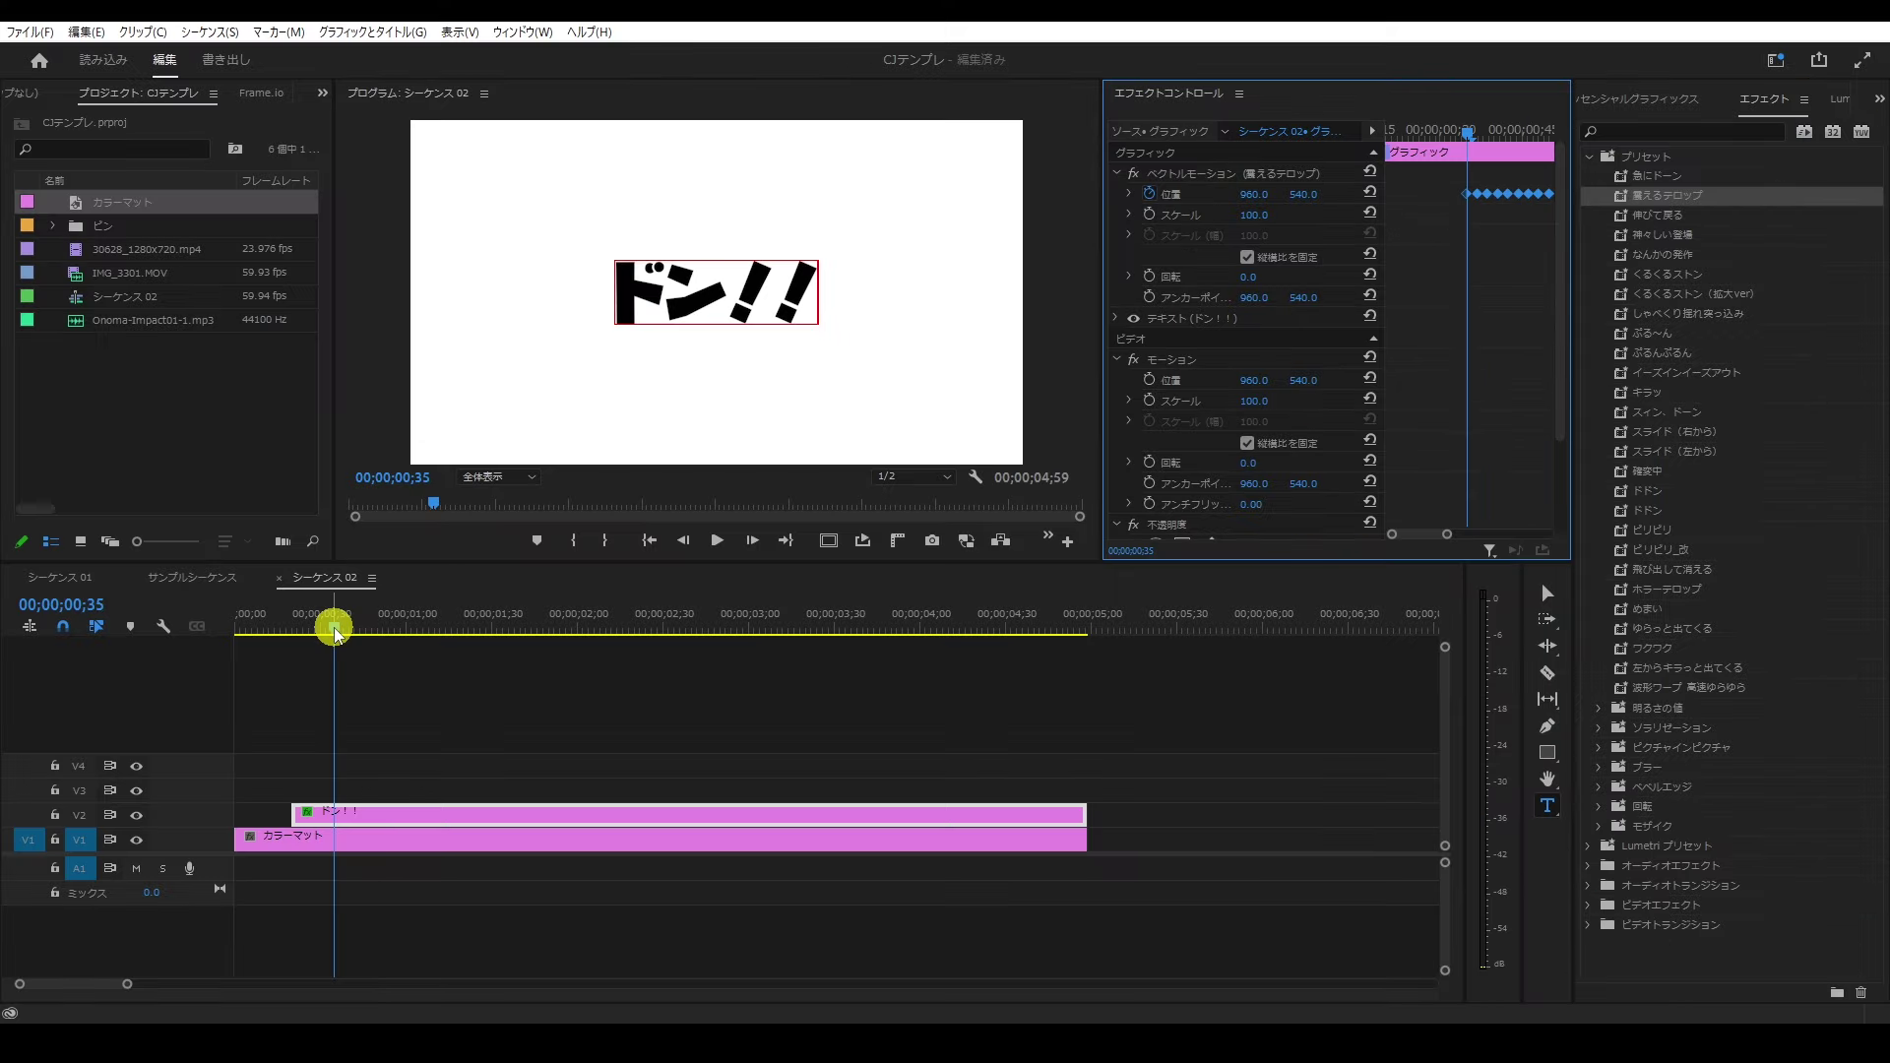
{"action": "left_click_drag", "start_coordinate": [334, 628], "coordinate": [292, 618]}
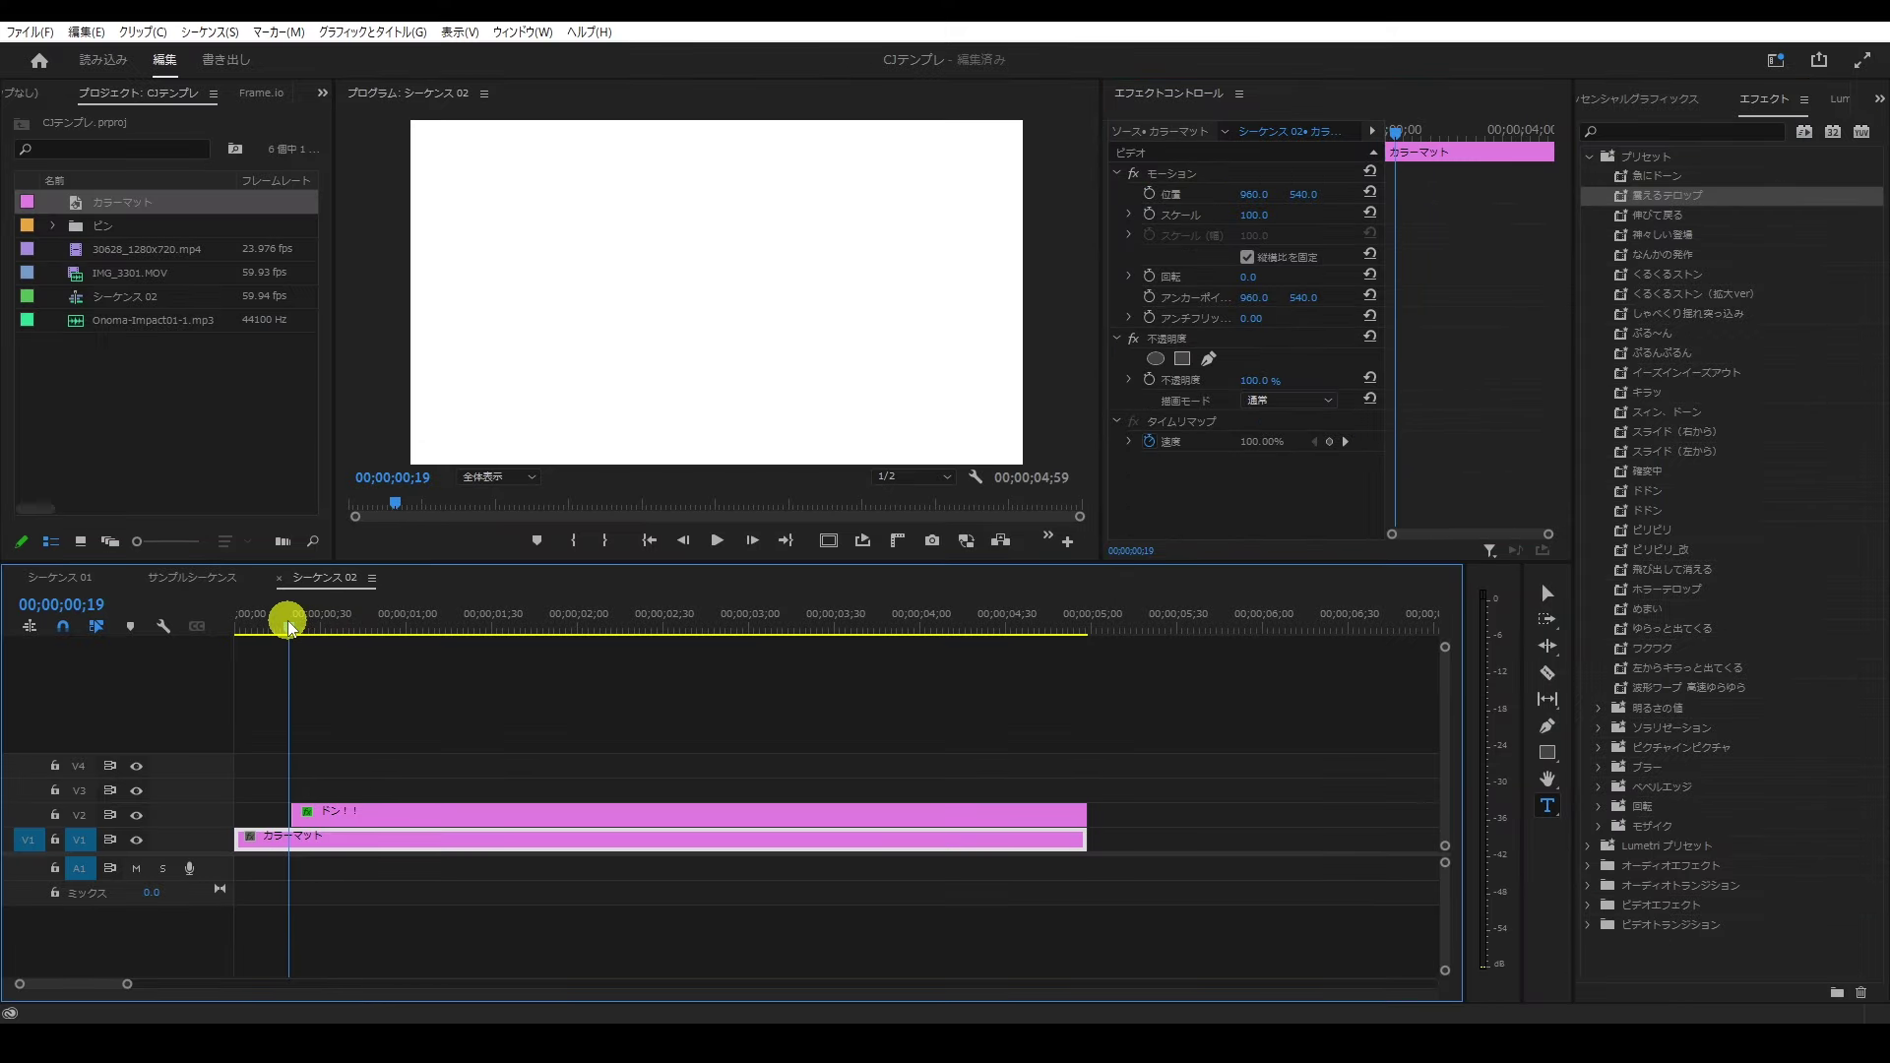
{"action": "key", "text": "equal"}
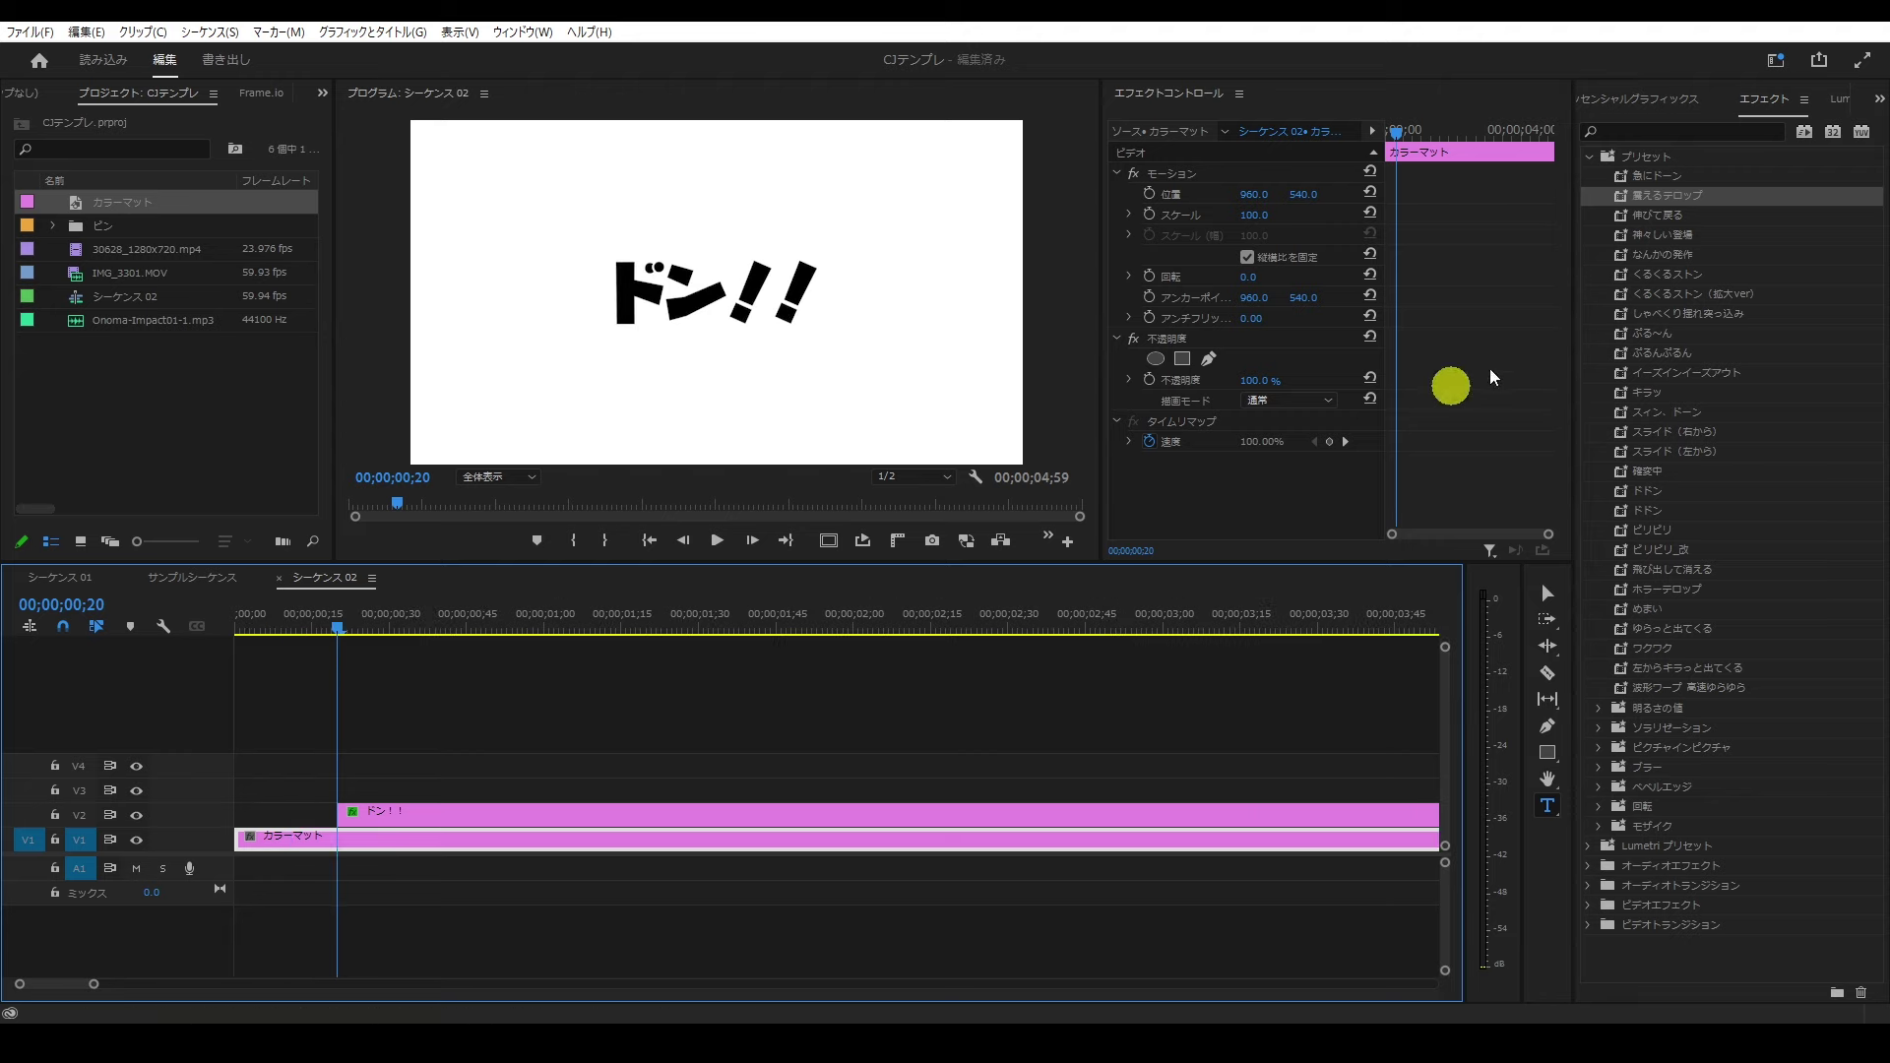
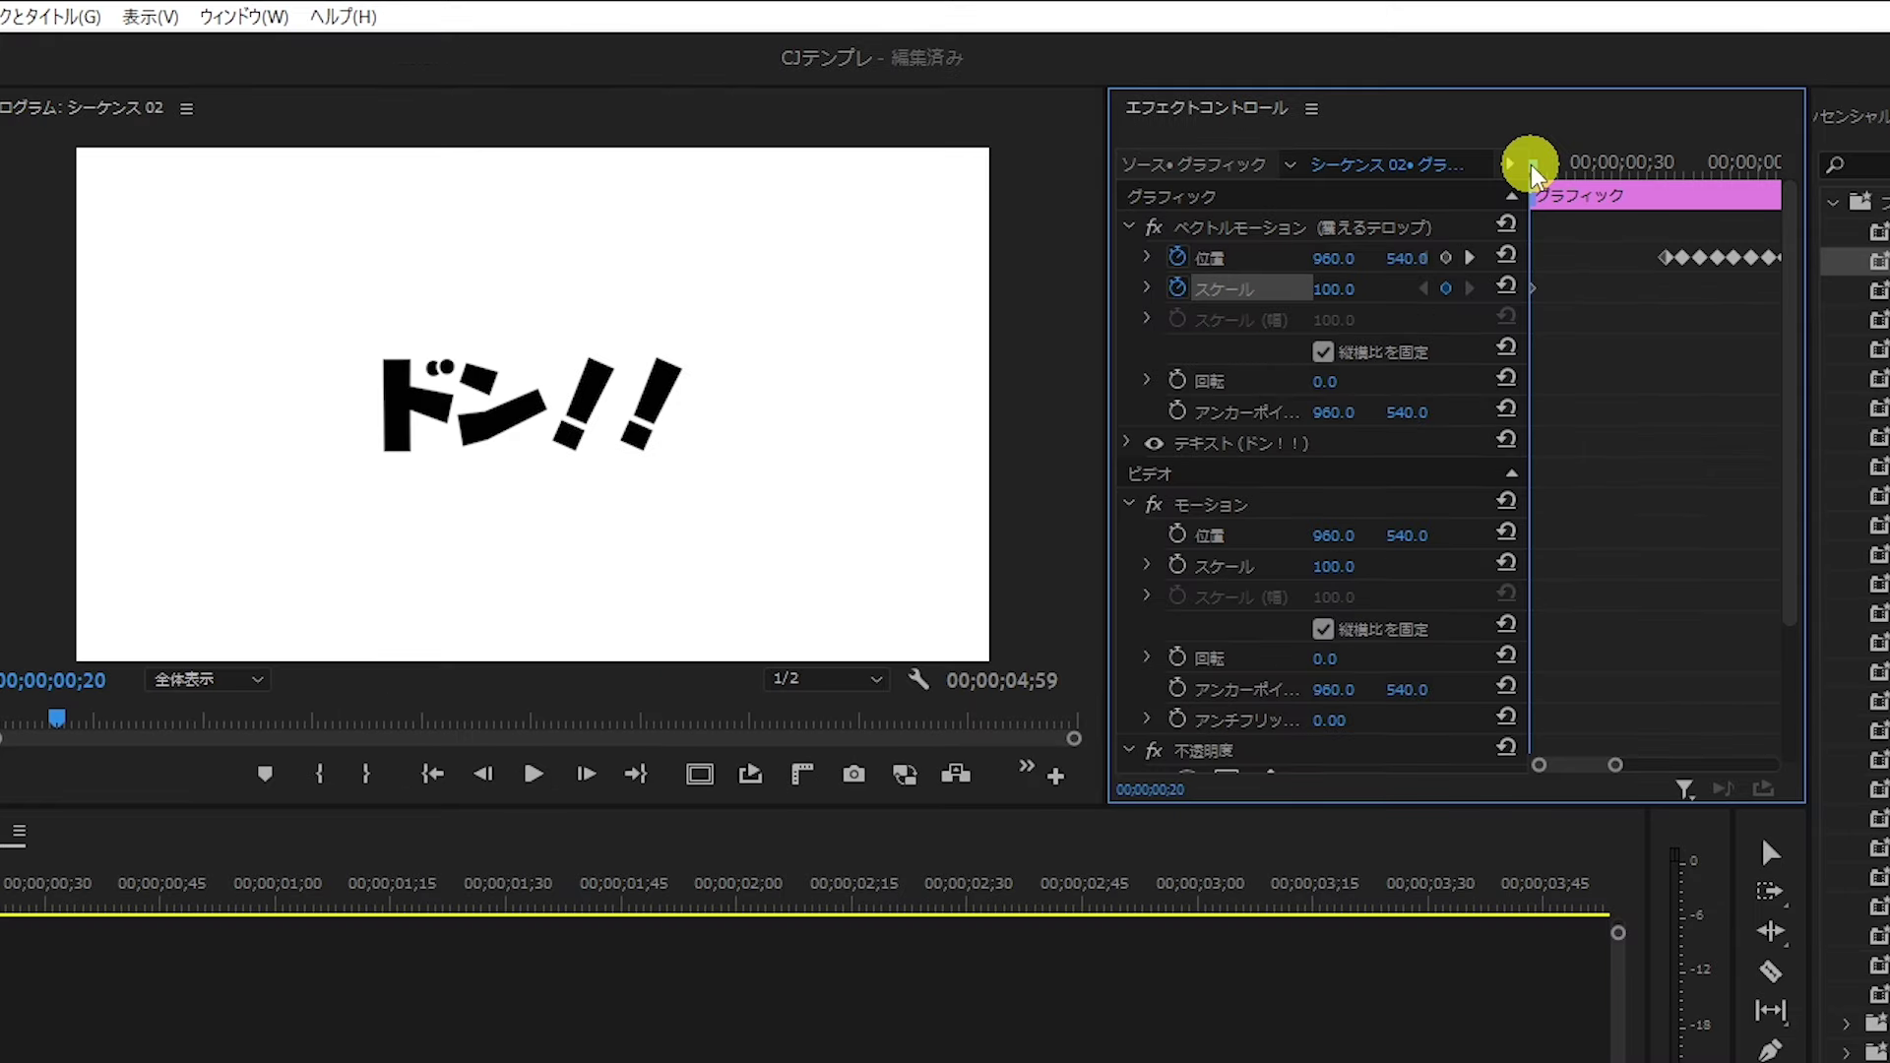
Step: At frame 35, set the ドン!! caption's scale to 160, adding a keyframe
{"action": "left_click_drag", "start_coordinate": [1531, 158], "coordinate": [1658, 182]}
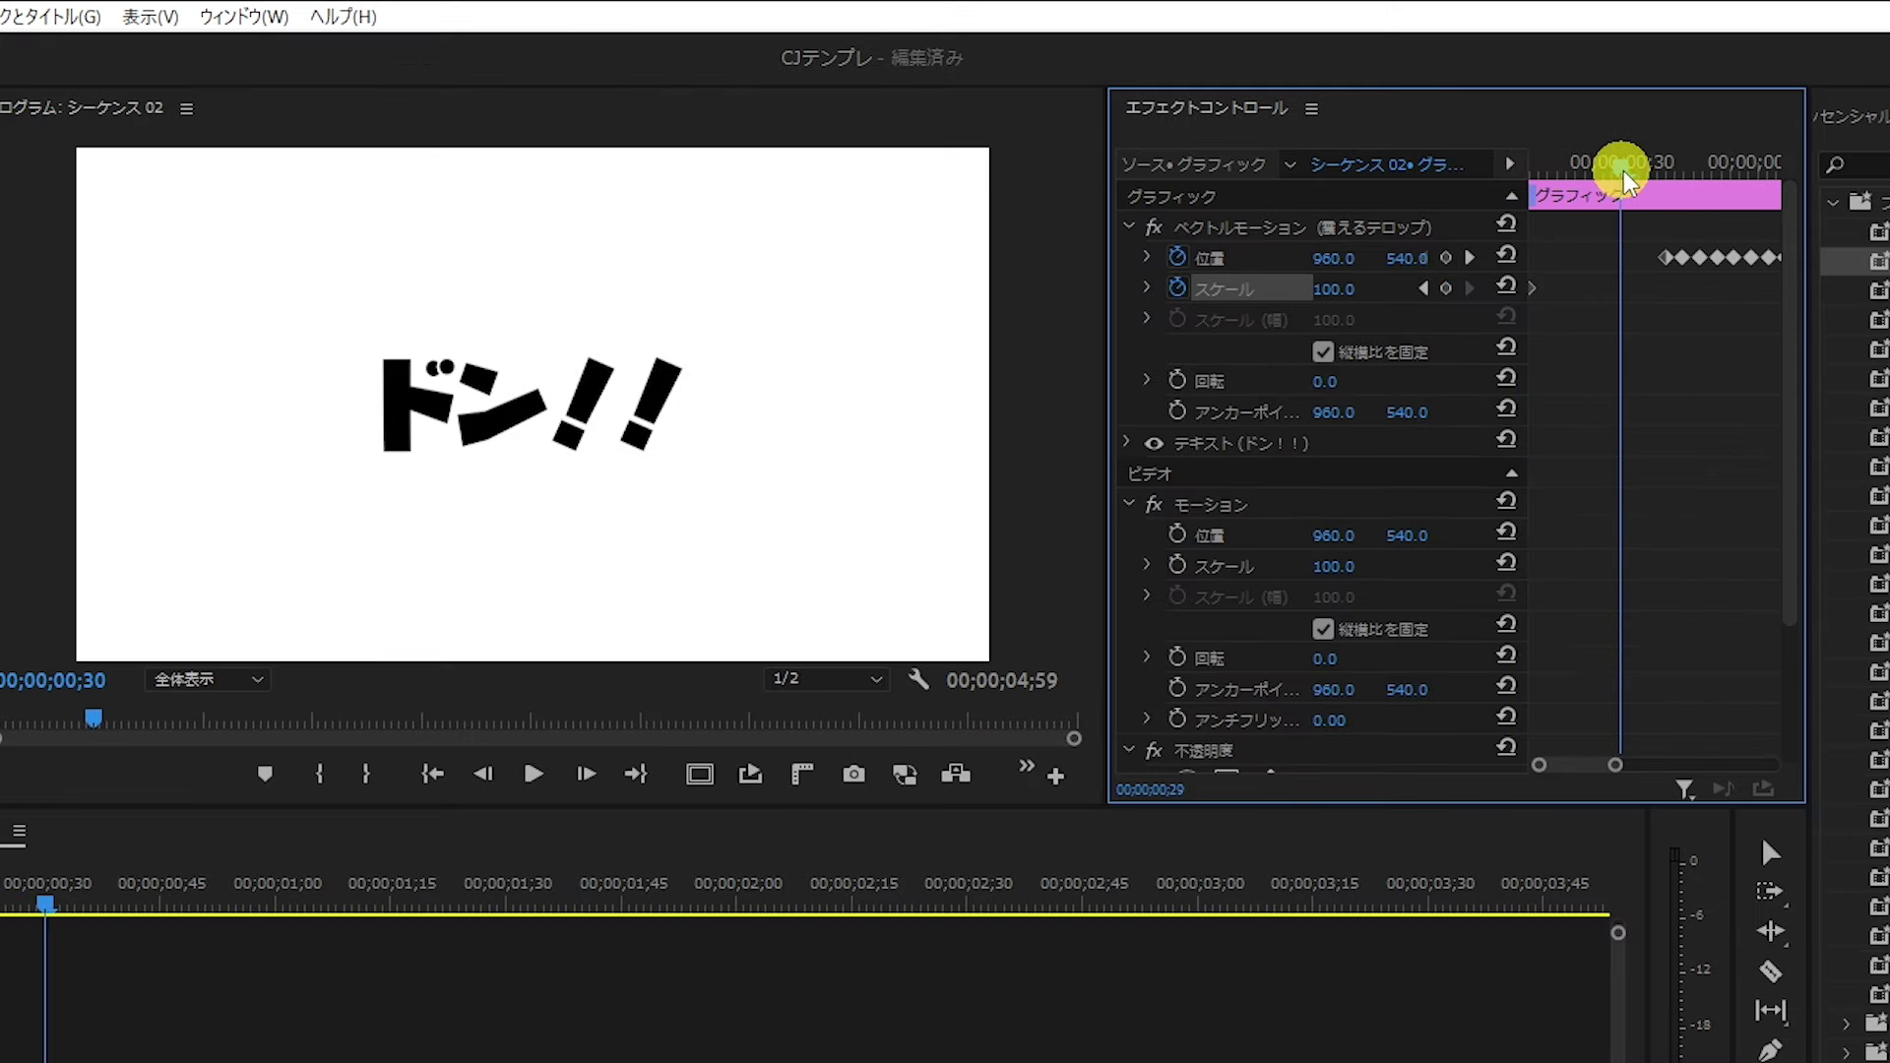
{"action": "left_click_drag", "start_coordinate": [1662, 177], "coordinate": [1668, 170]}
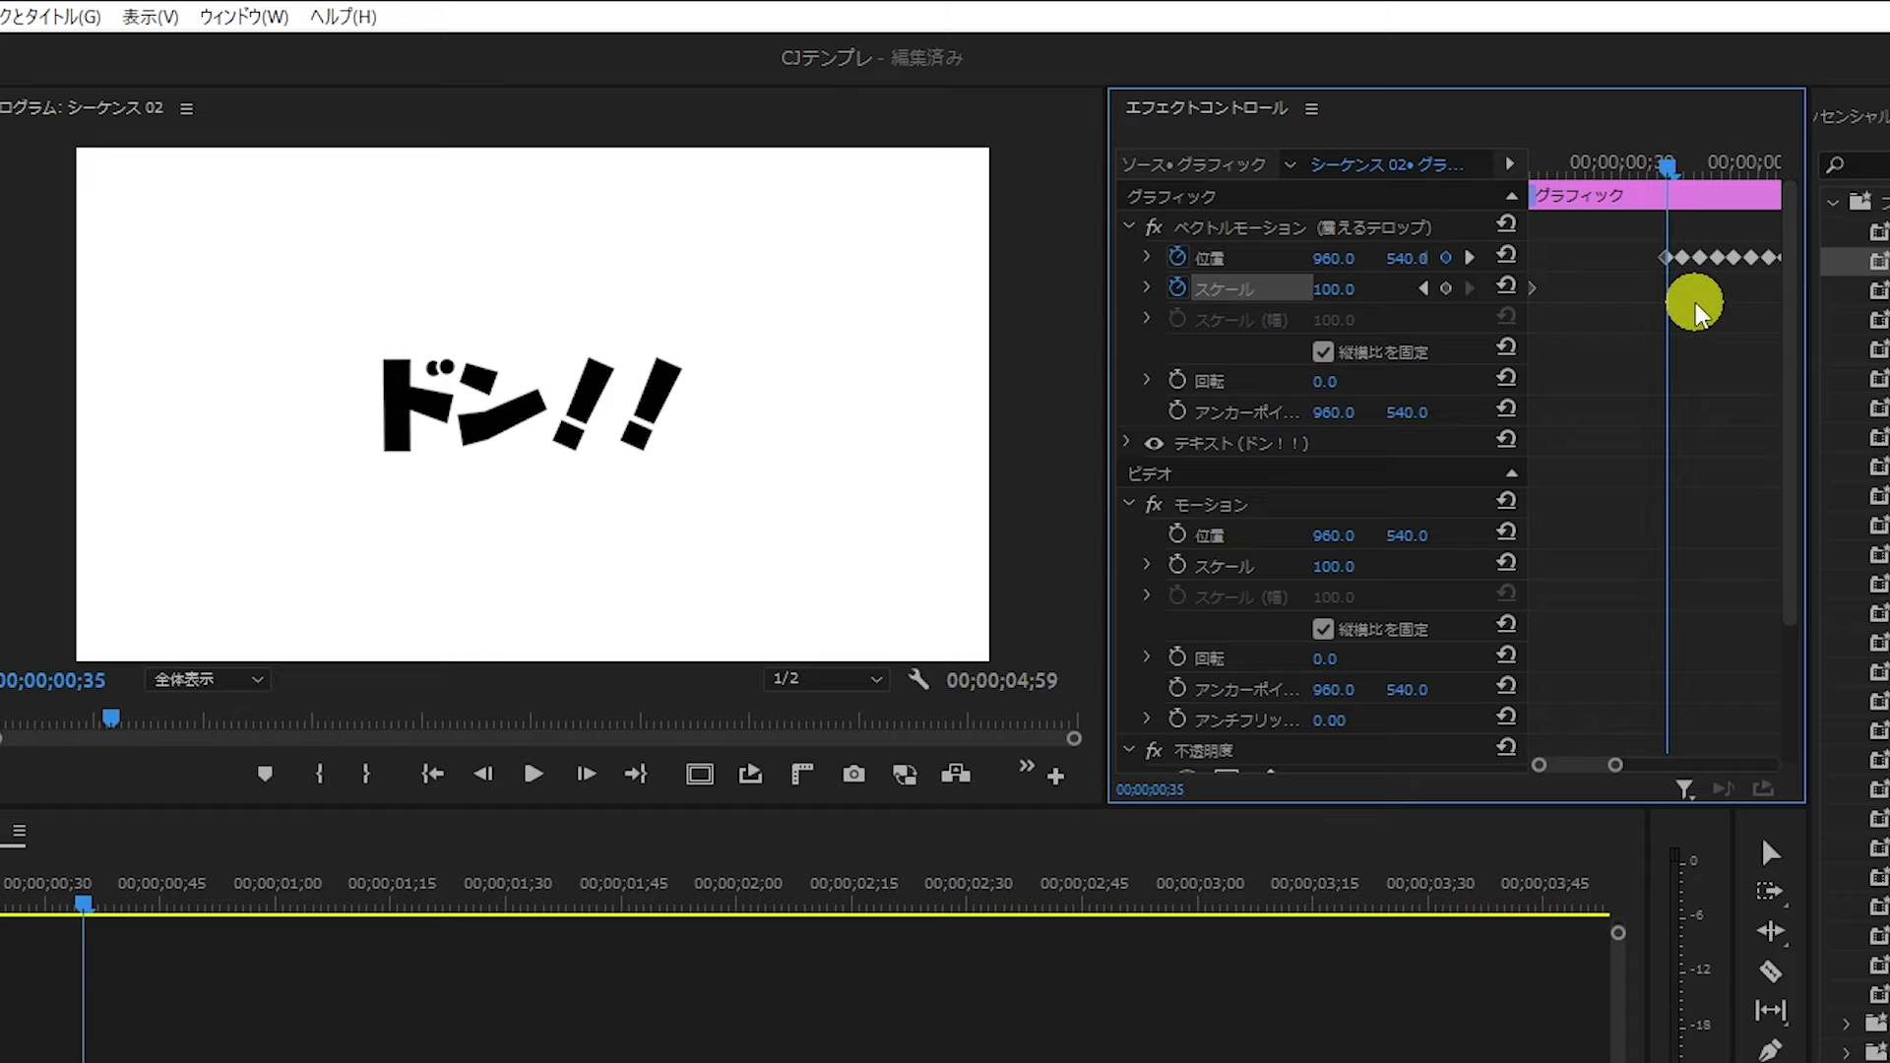
{"action": "left_click_drag", "start_coordinate": [1695, 310], "coordinate": [1675, 270]}
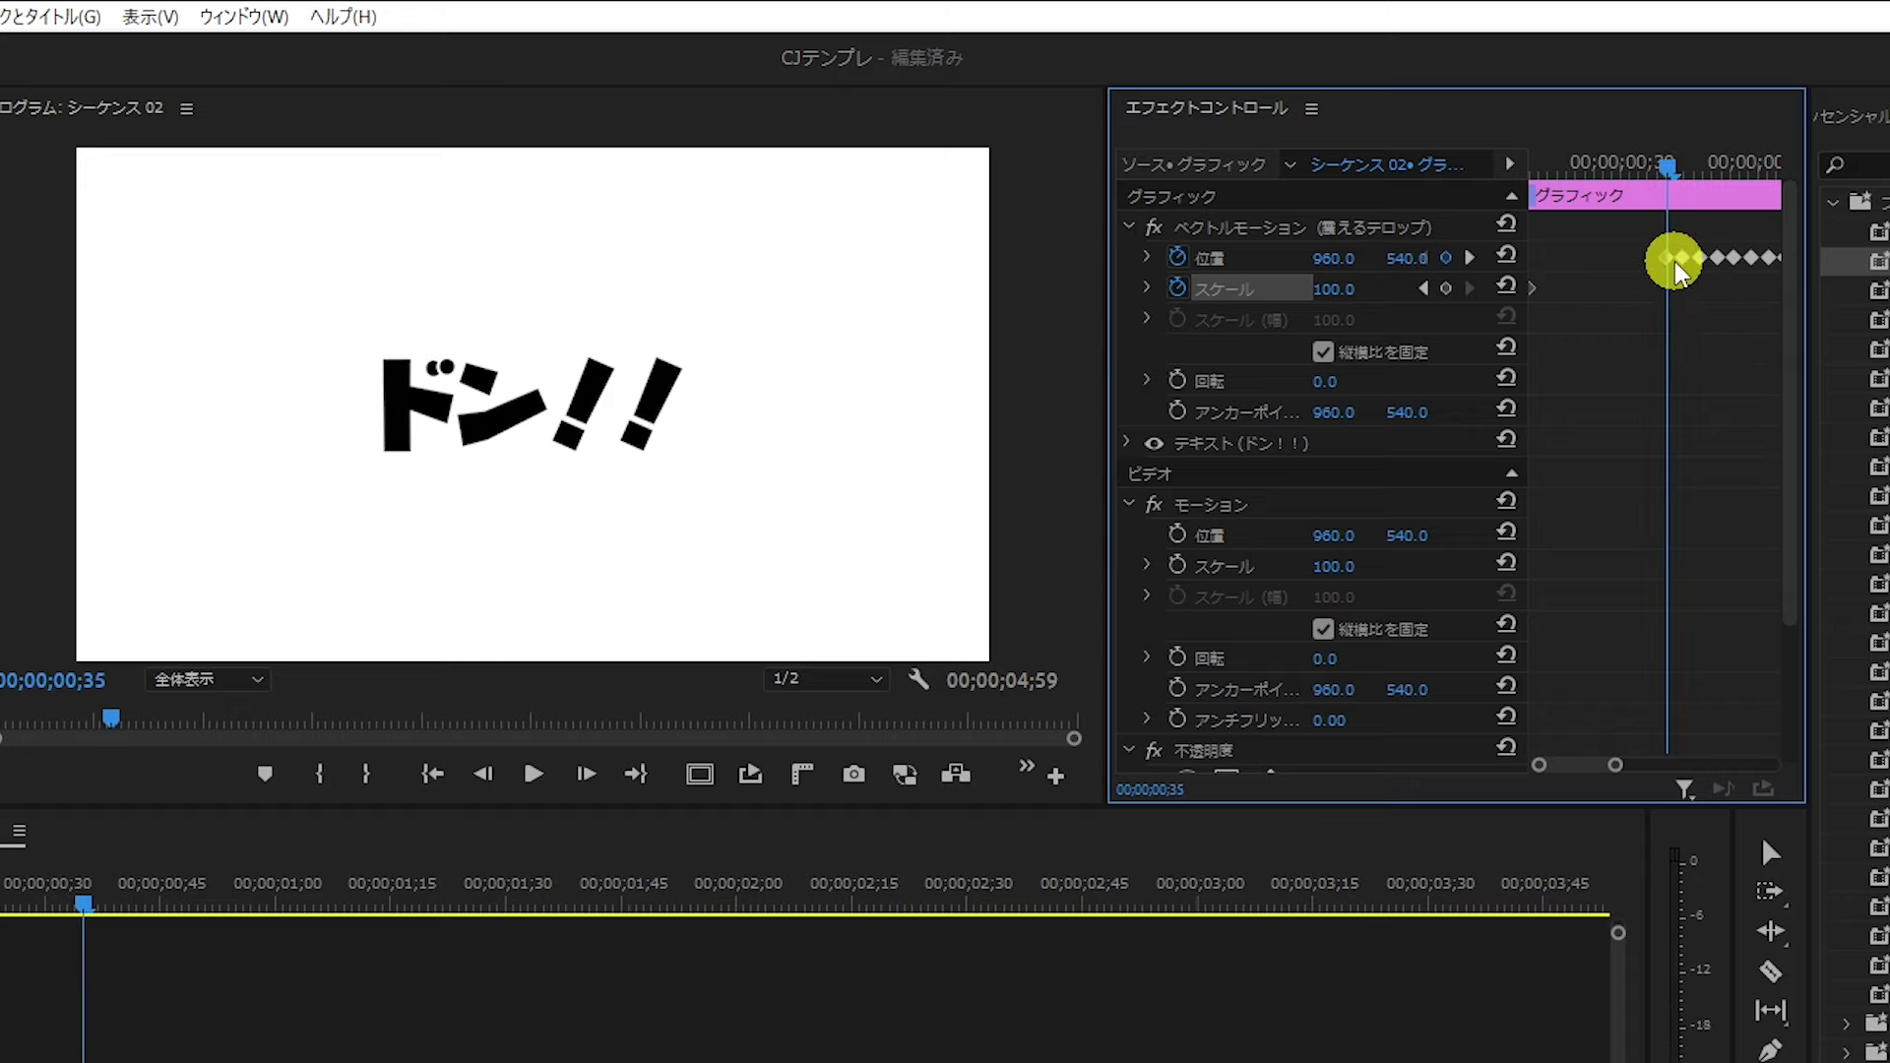
{"action": "left_click", "coordinate": [1331, 291]}
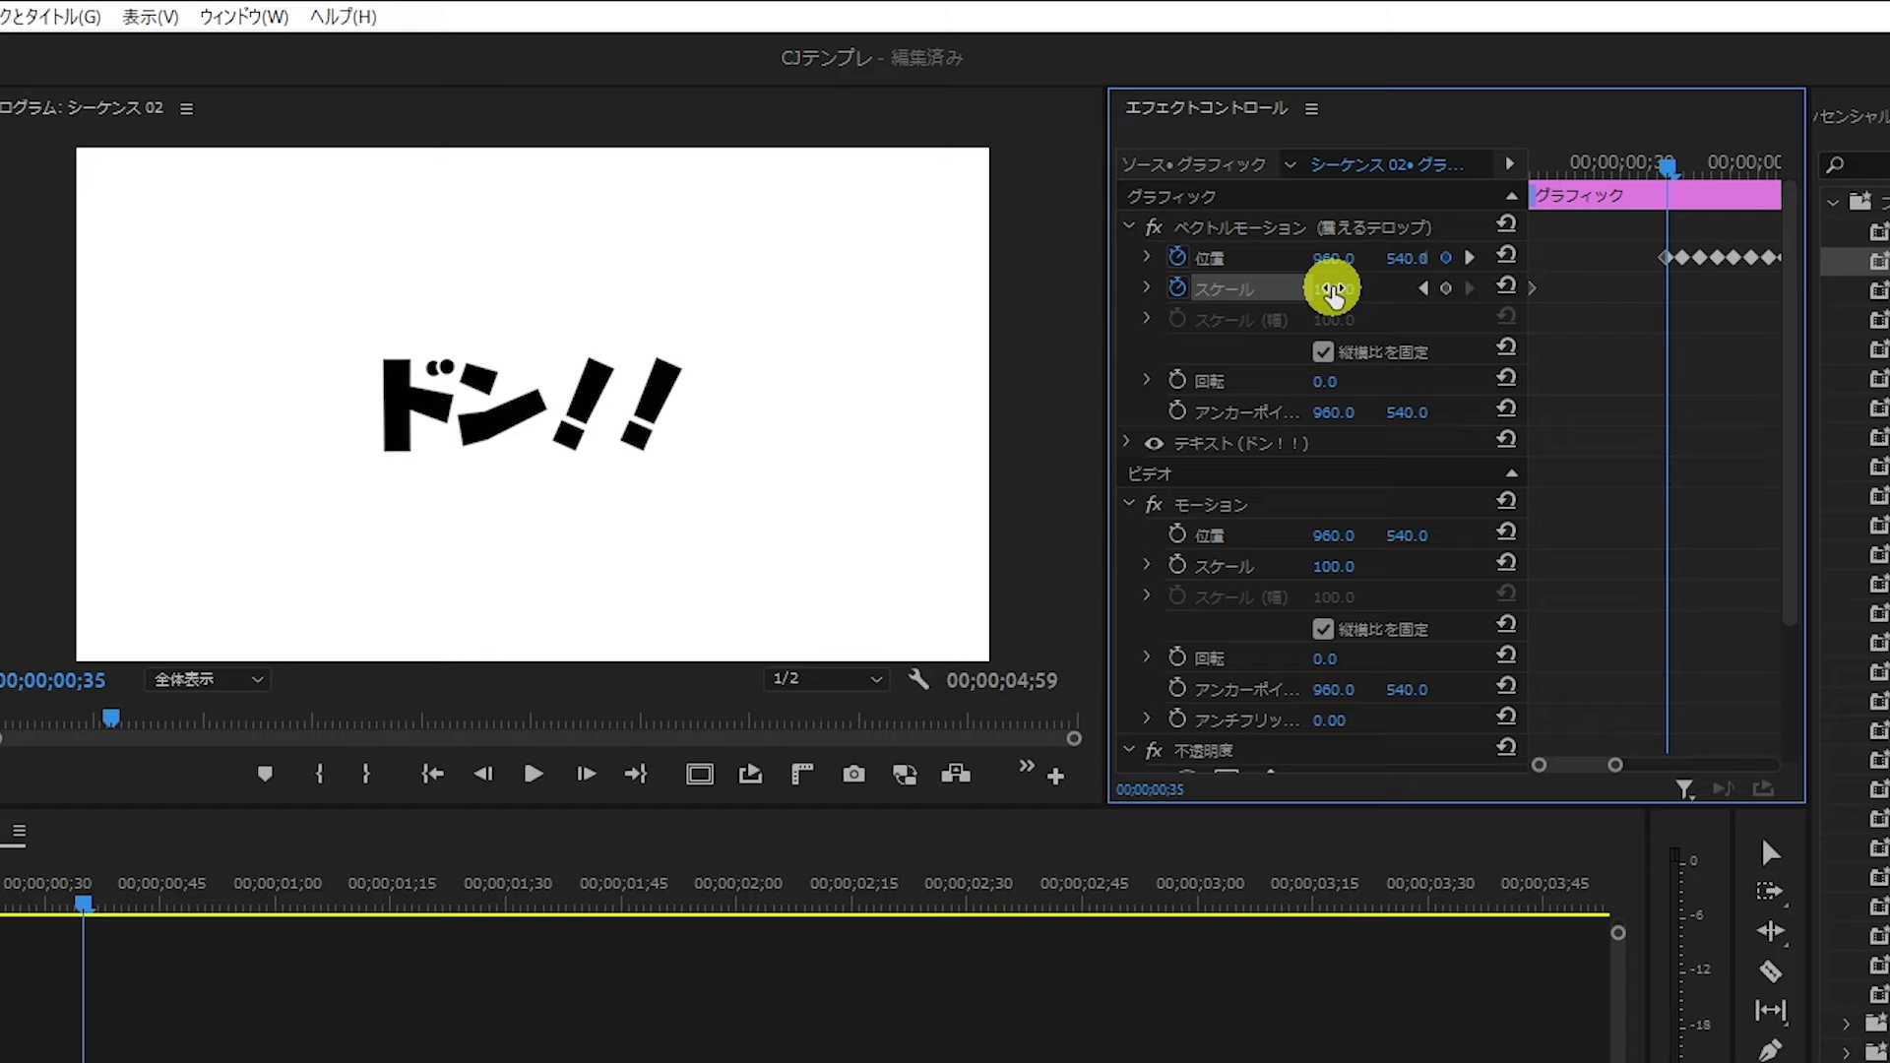
{"action": "left_click", "coordinate": [1334, 289]}
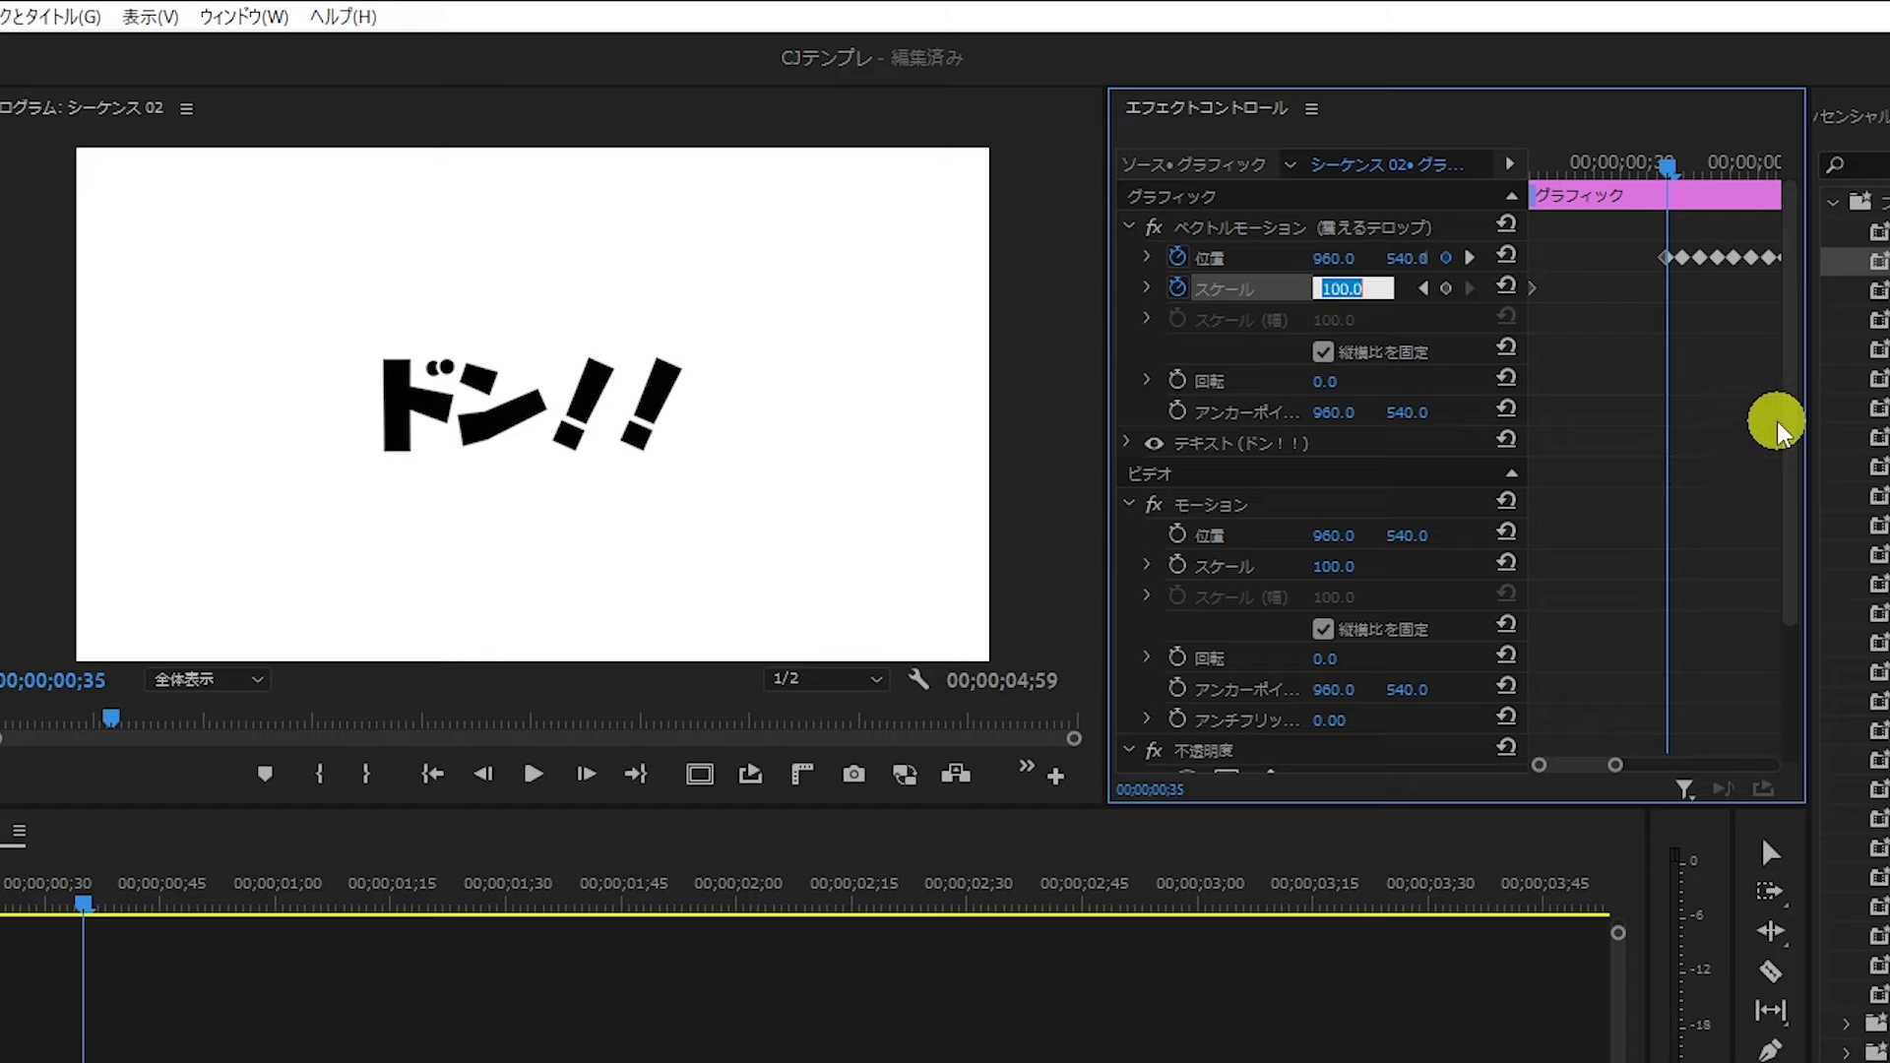
{"action": "type", "text": "160"}
{"action": "key", "text": "Return"}
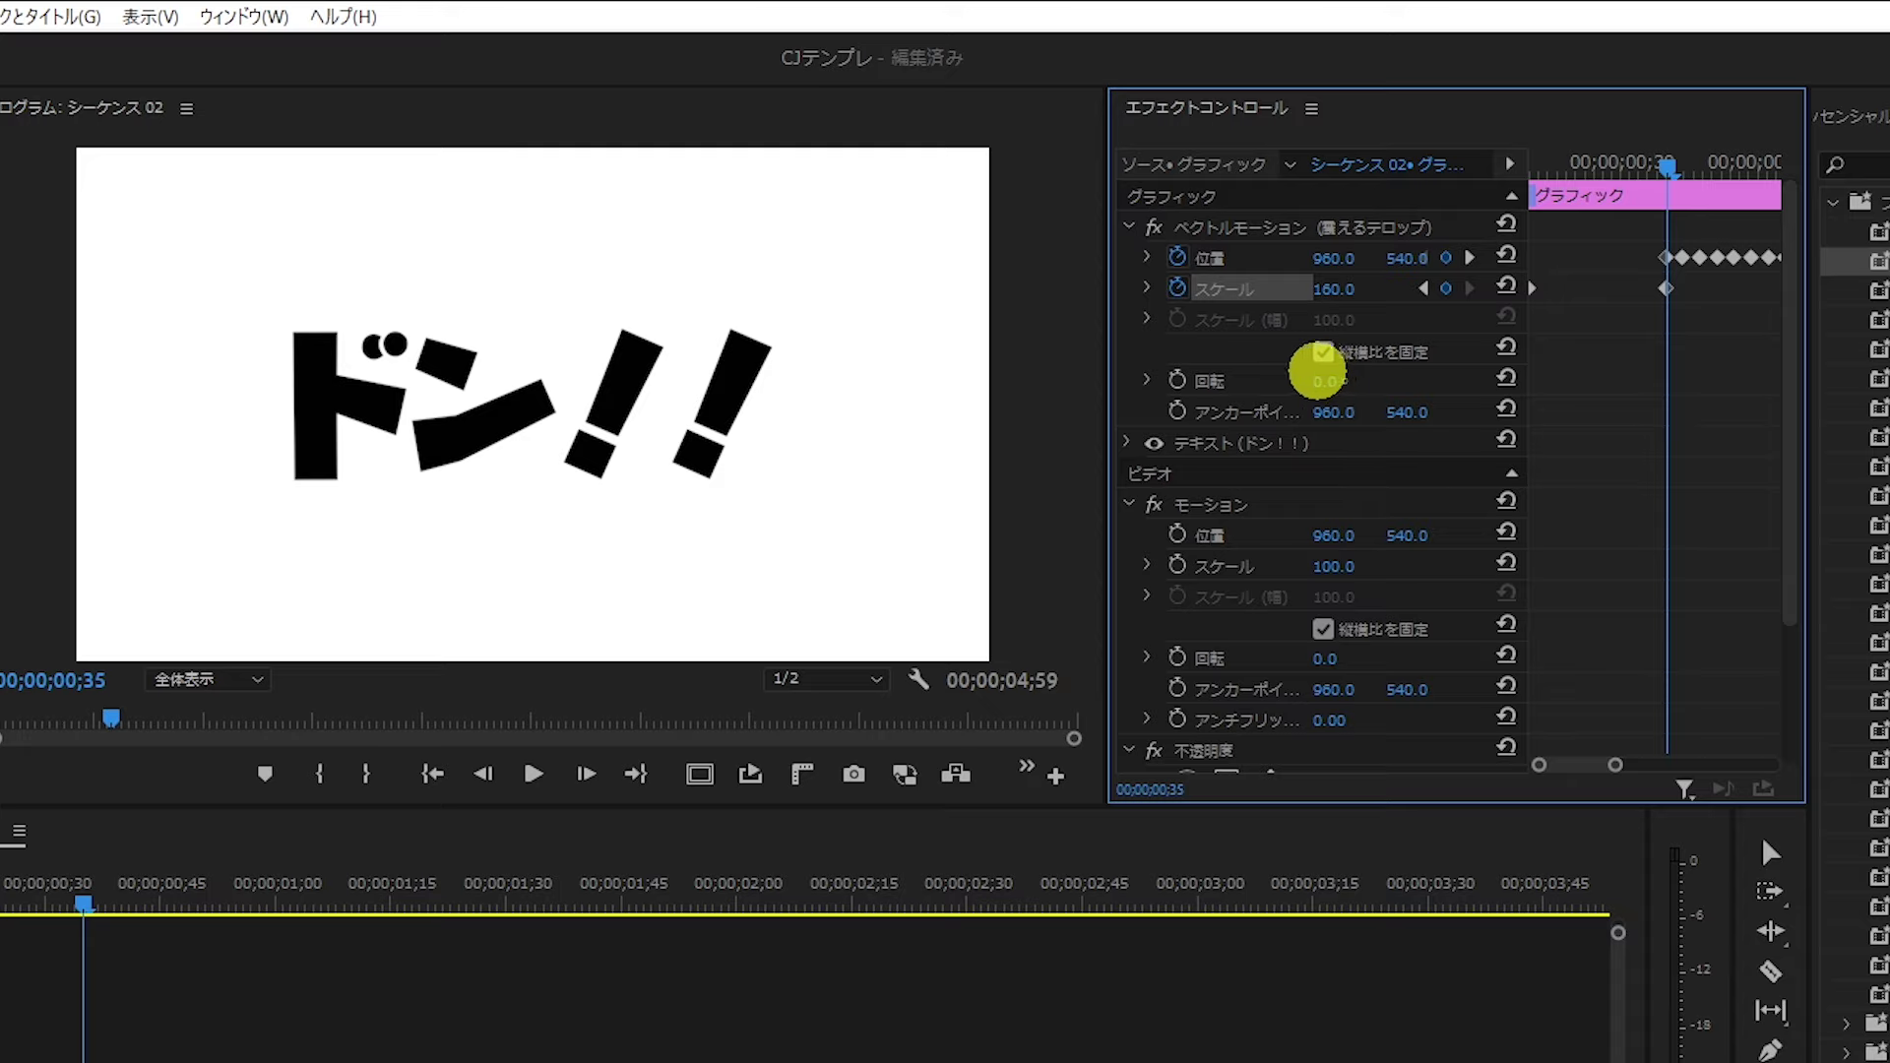
Step: Tilt the caption to a rotation of -20°
{"action": "left_click_drag", "start_coordinate": [1317, 372], "coordinate": [1282, 358]}
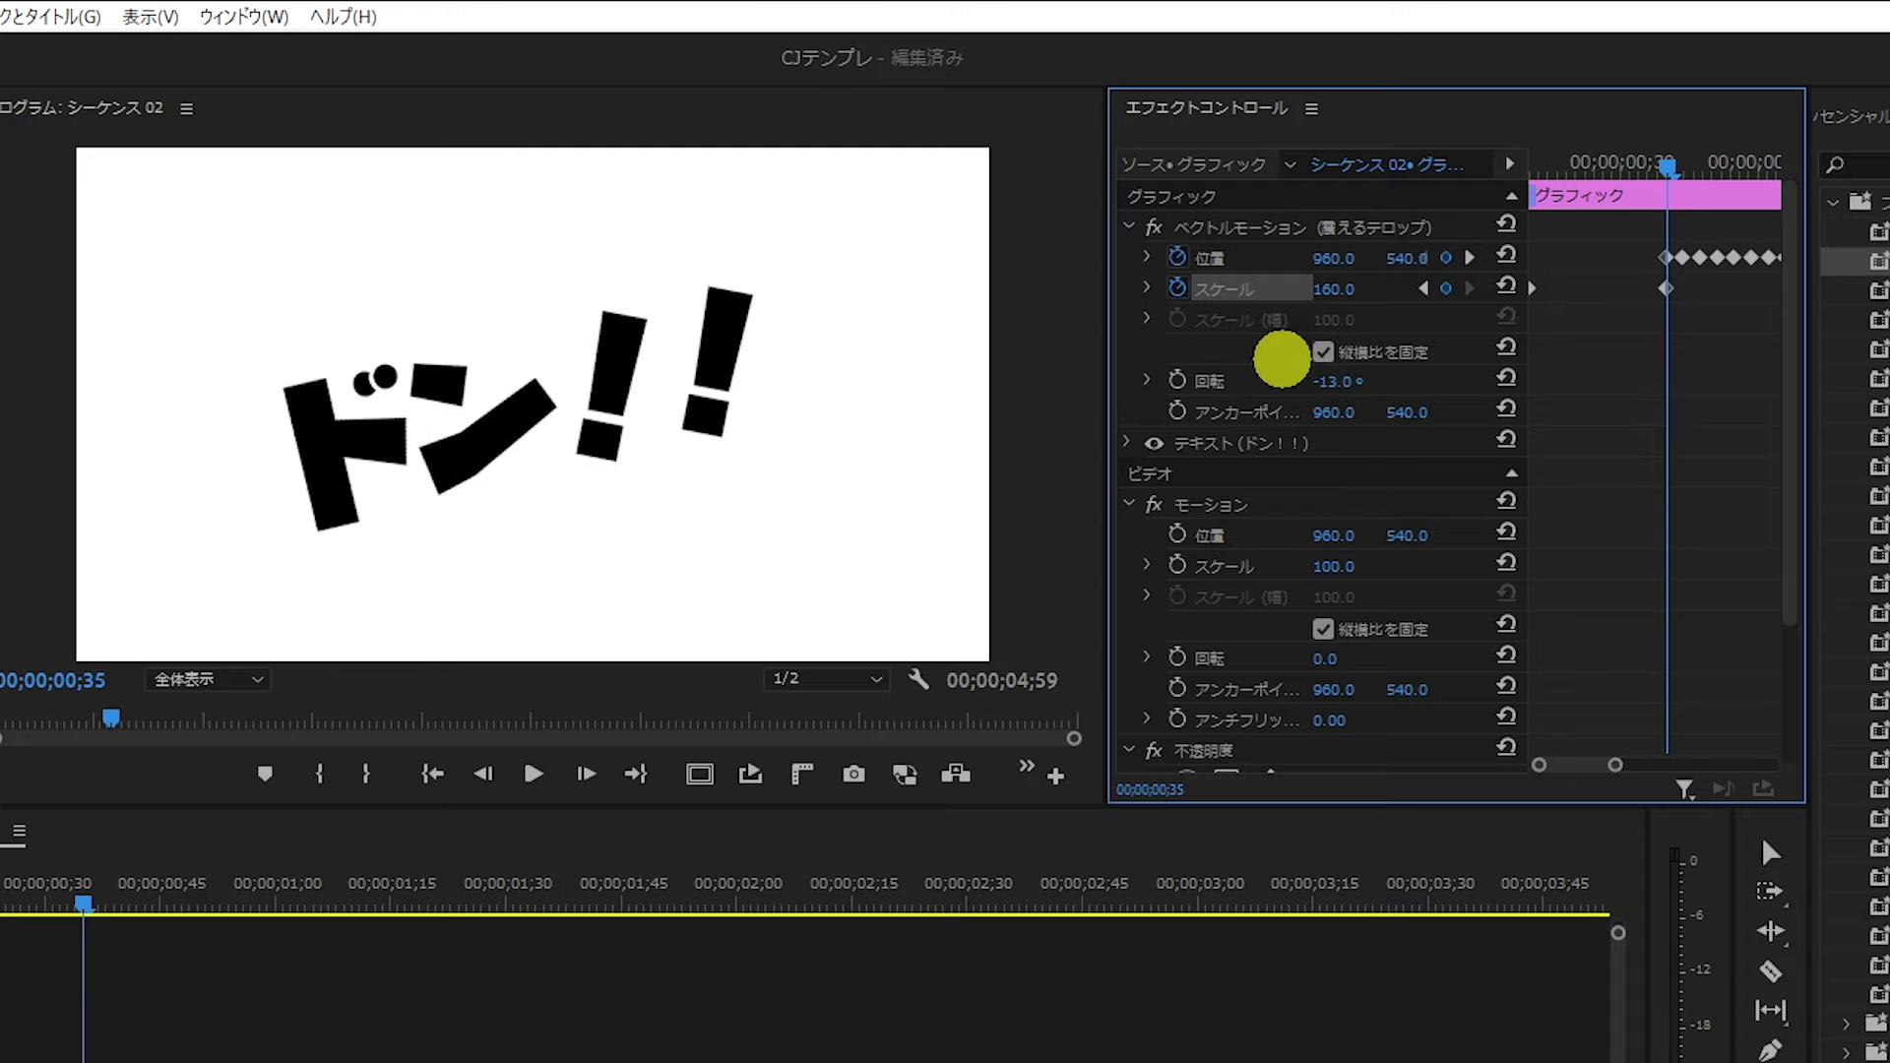
{"action": "left_click_drag", "start_coordinate": [1282, 359], "coordinate": [1276, 360]}
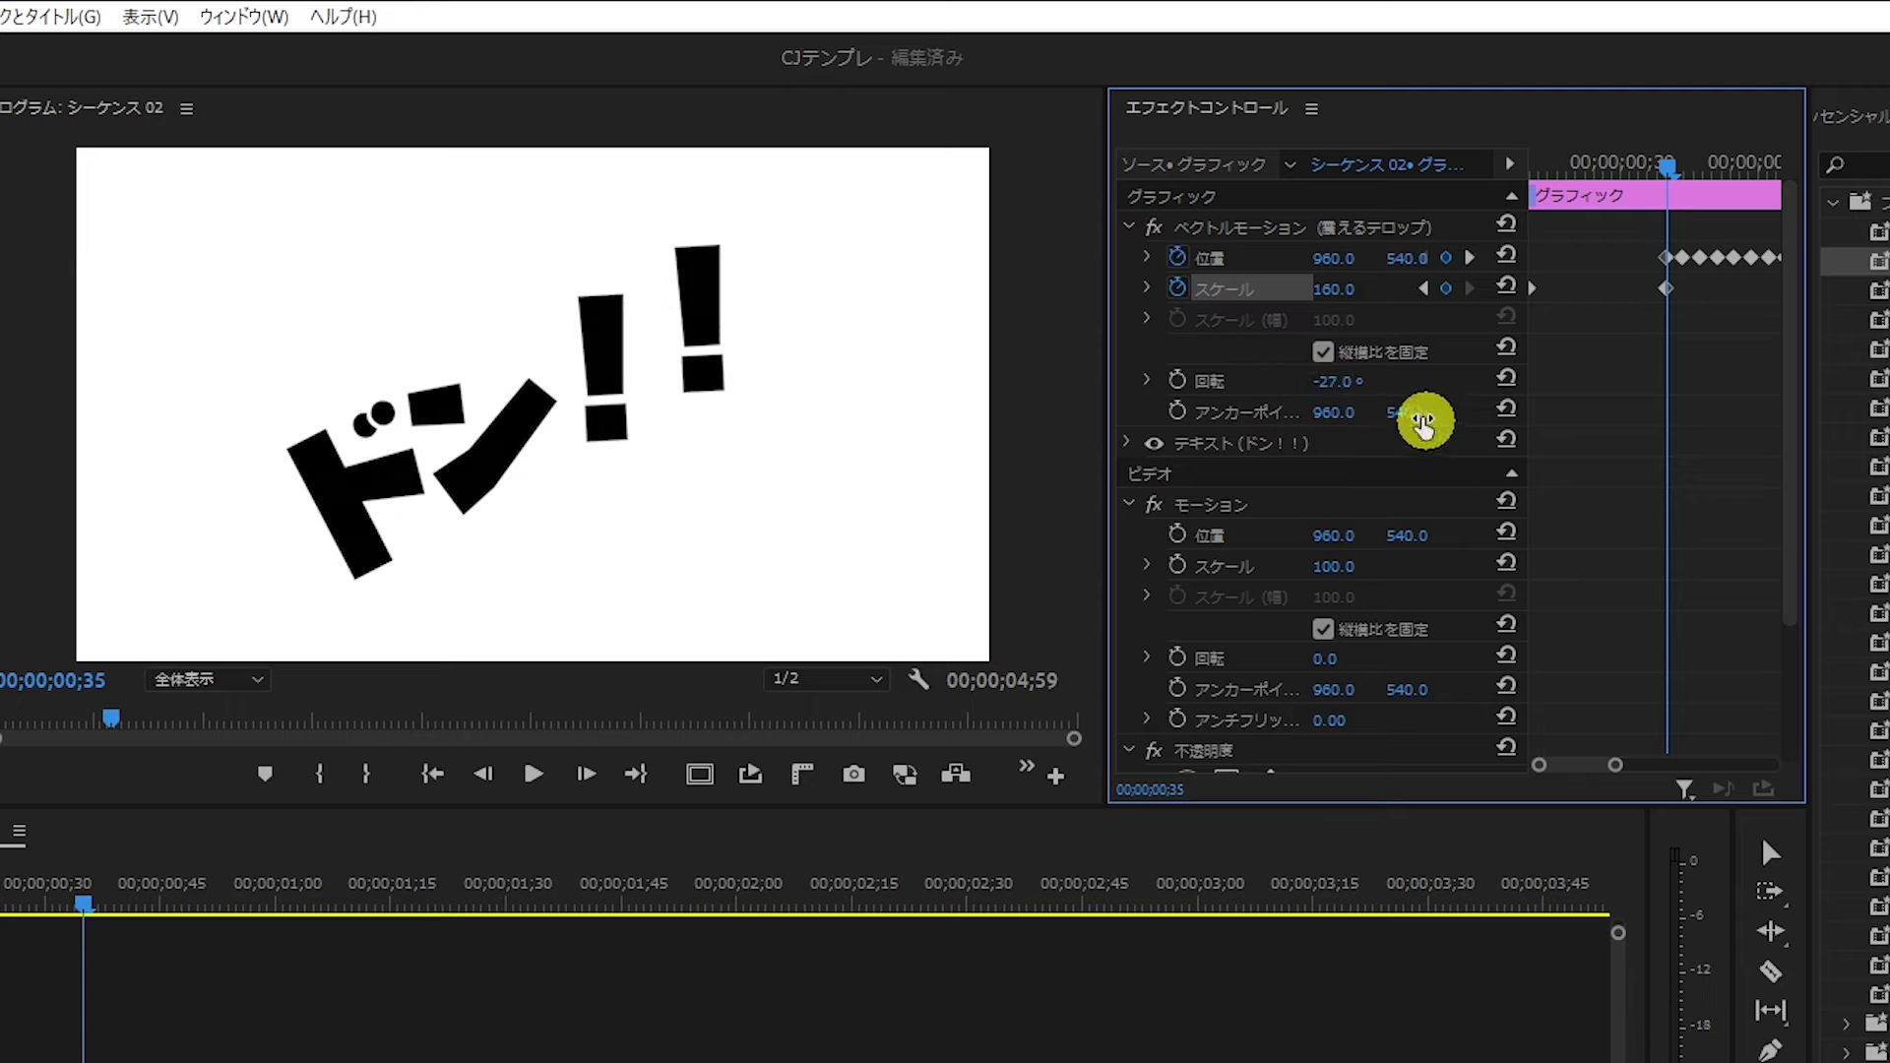
{"action": "left_click_drag", "start_coordinate": [1276, 360], "coordinate": [1368, 391]}
{"action": "type", "text": "-20"}
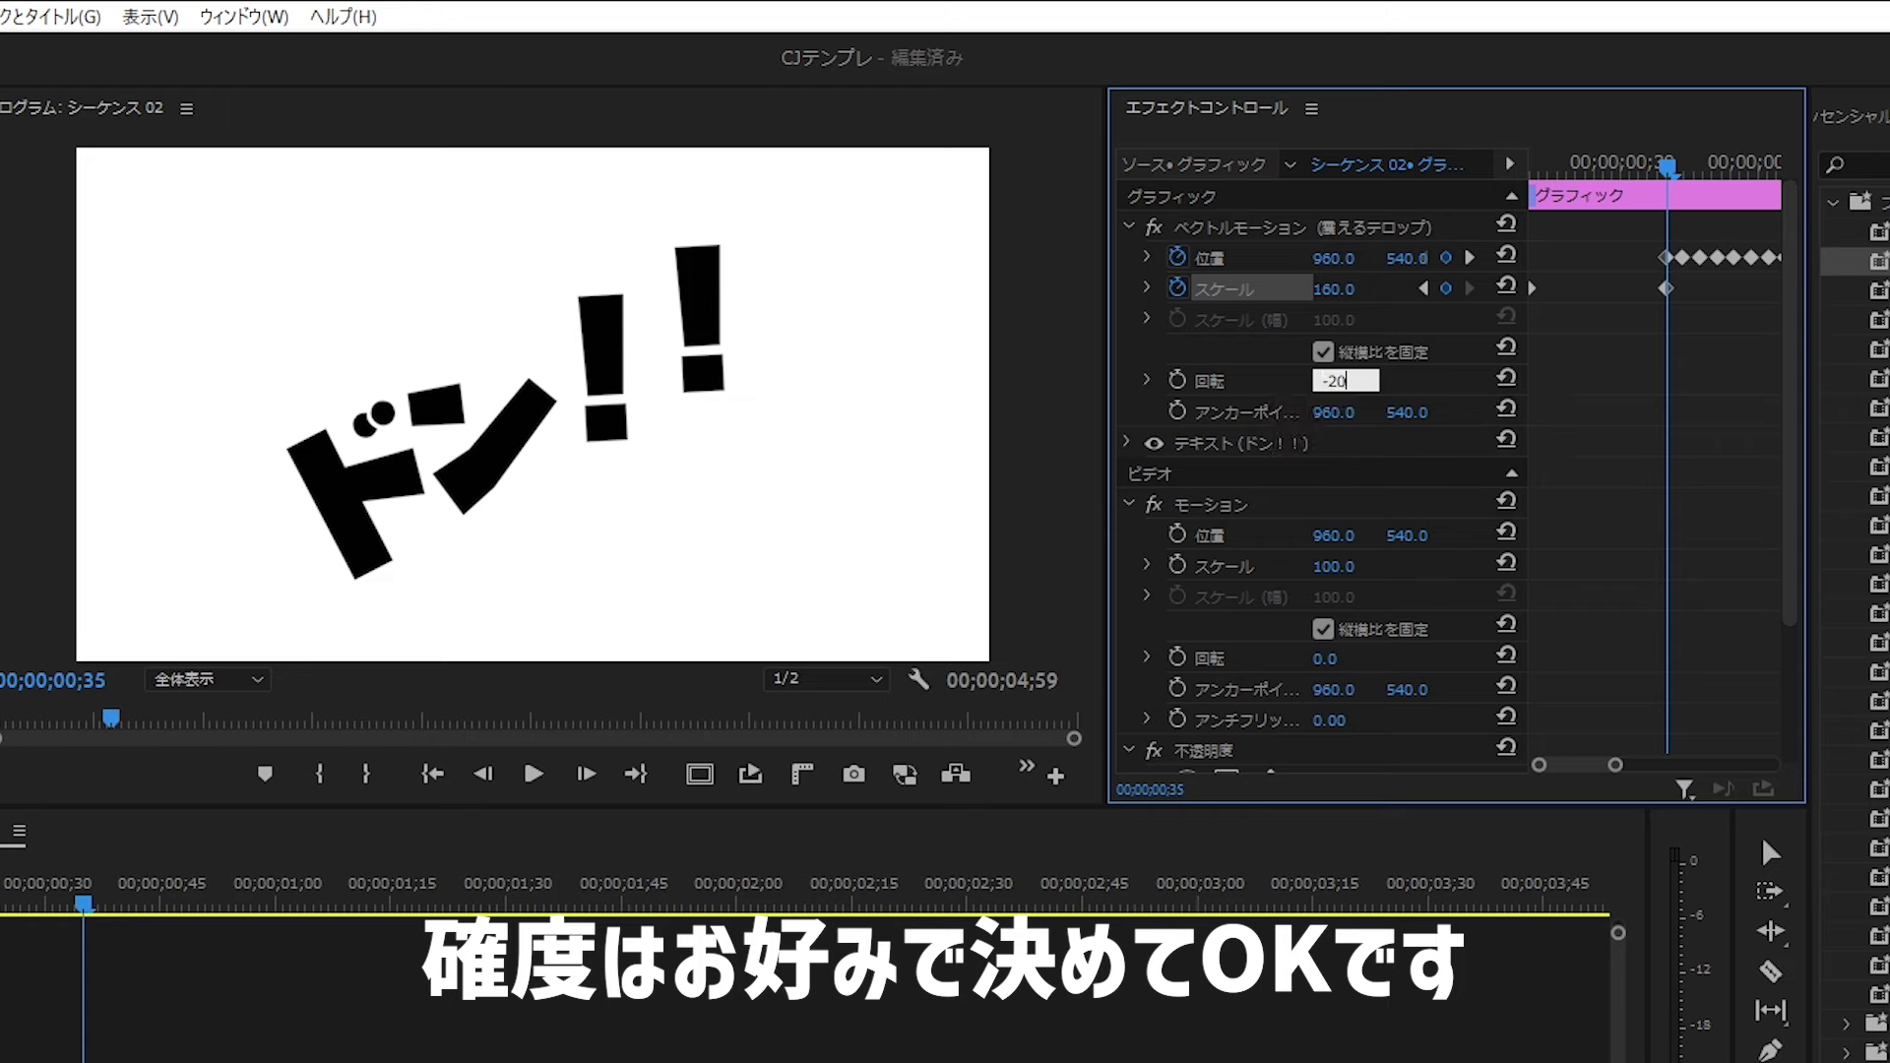
{"action": "key", "text": "Return"}
{"action": "key", "text": "minus"}
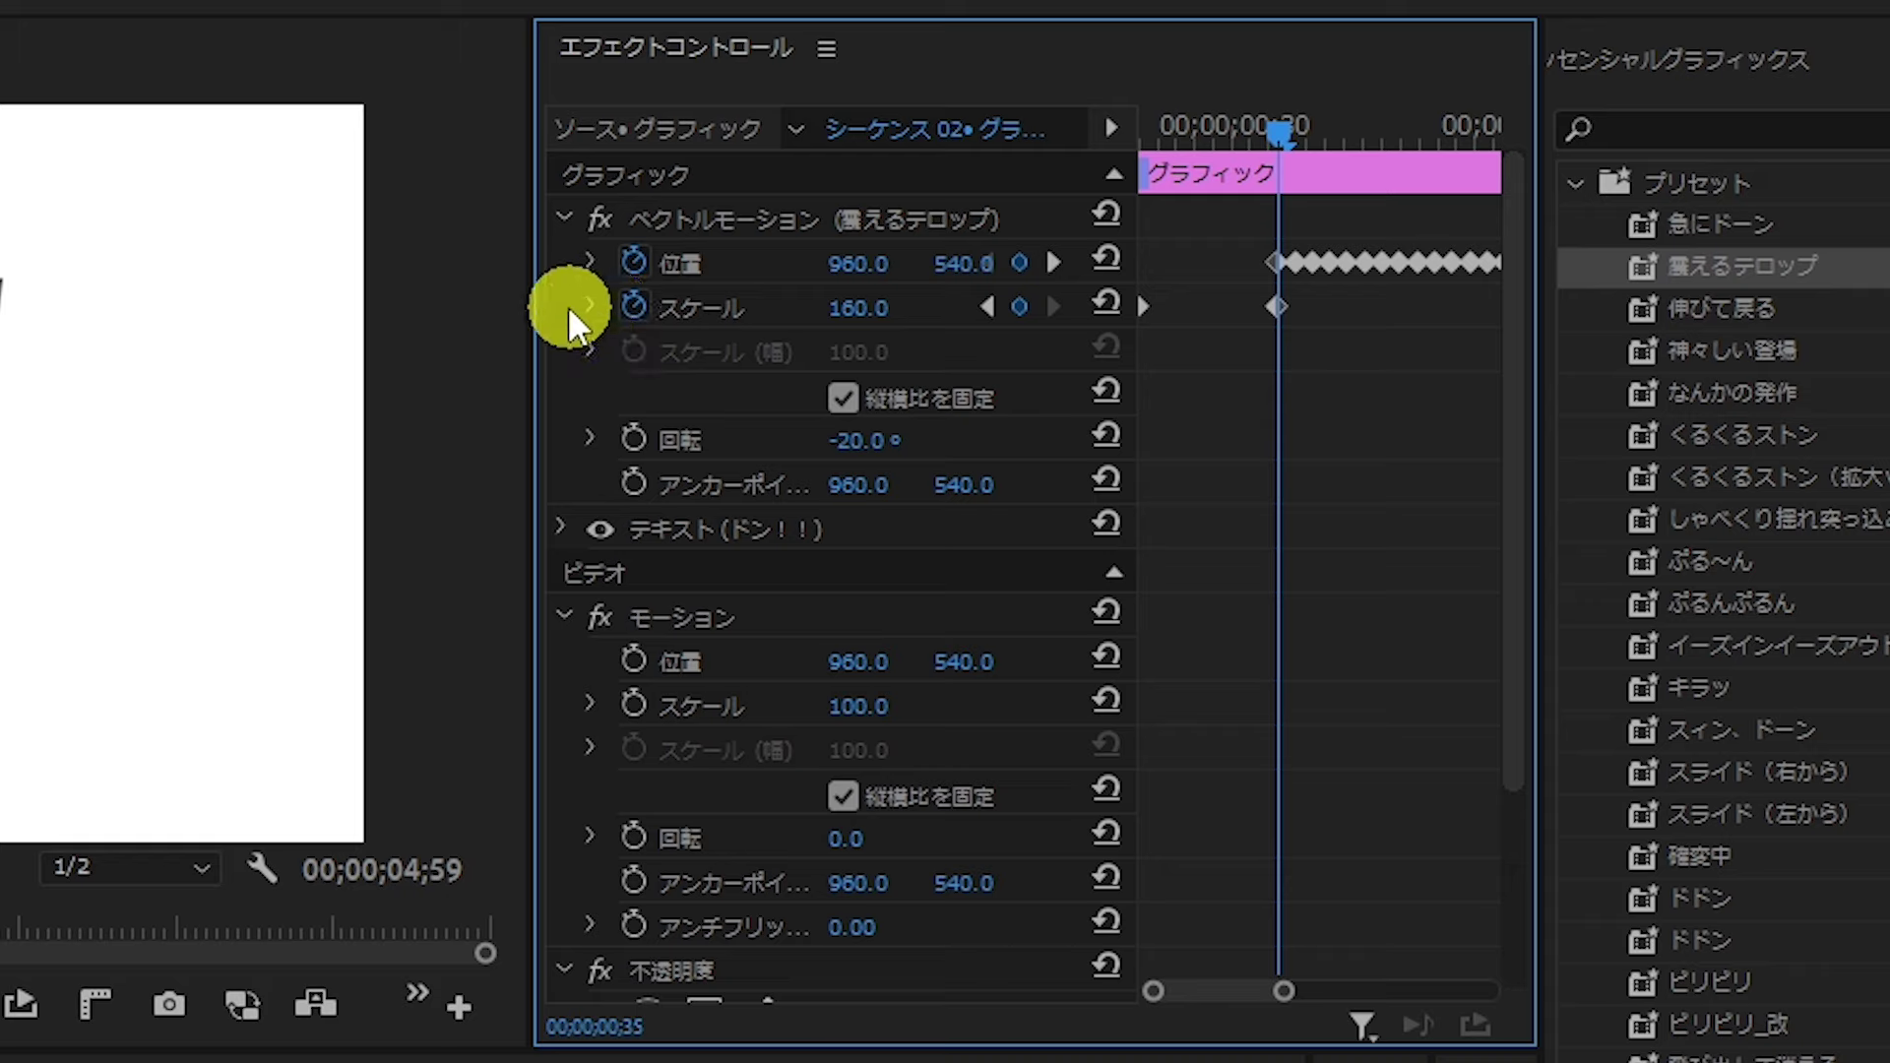
Step: Drag the Scale Bezier handle to ease into the 160 keyframe, then scrub to preview the growth
{"action": "left_click", "coordinate": [588, 306]}
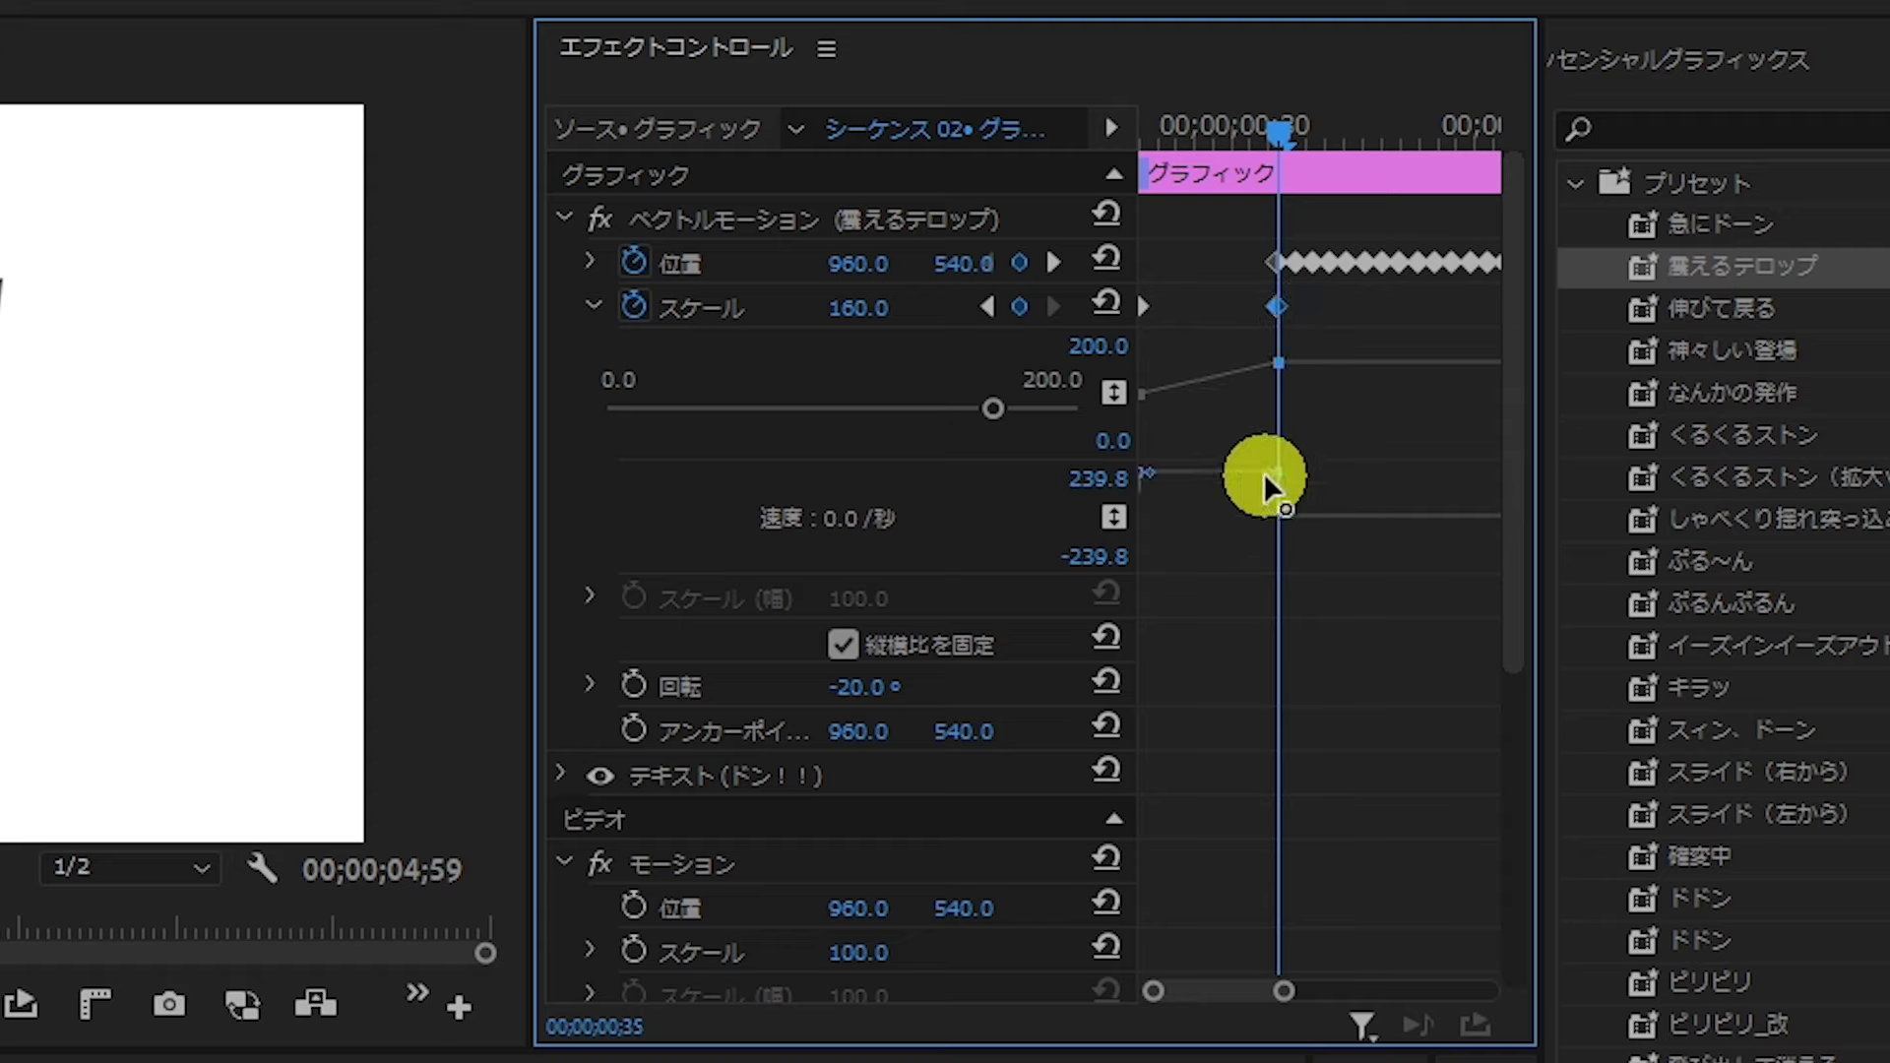
{"action": "left_click_drag", "start_coordinate": [1265, 473], "coordinate": [1193, 519]}
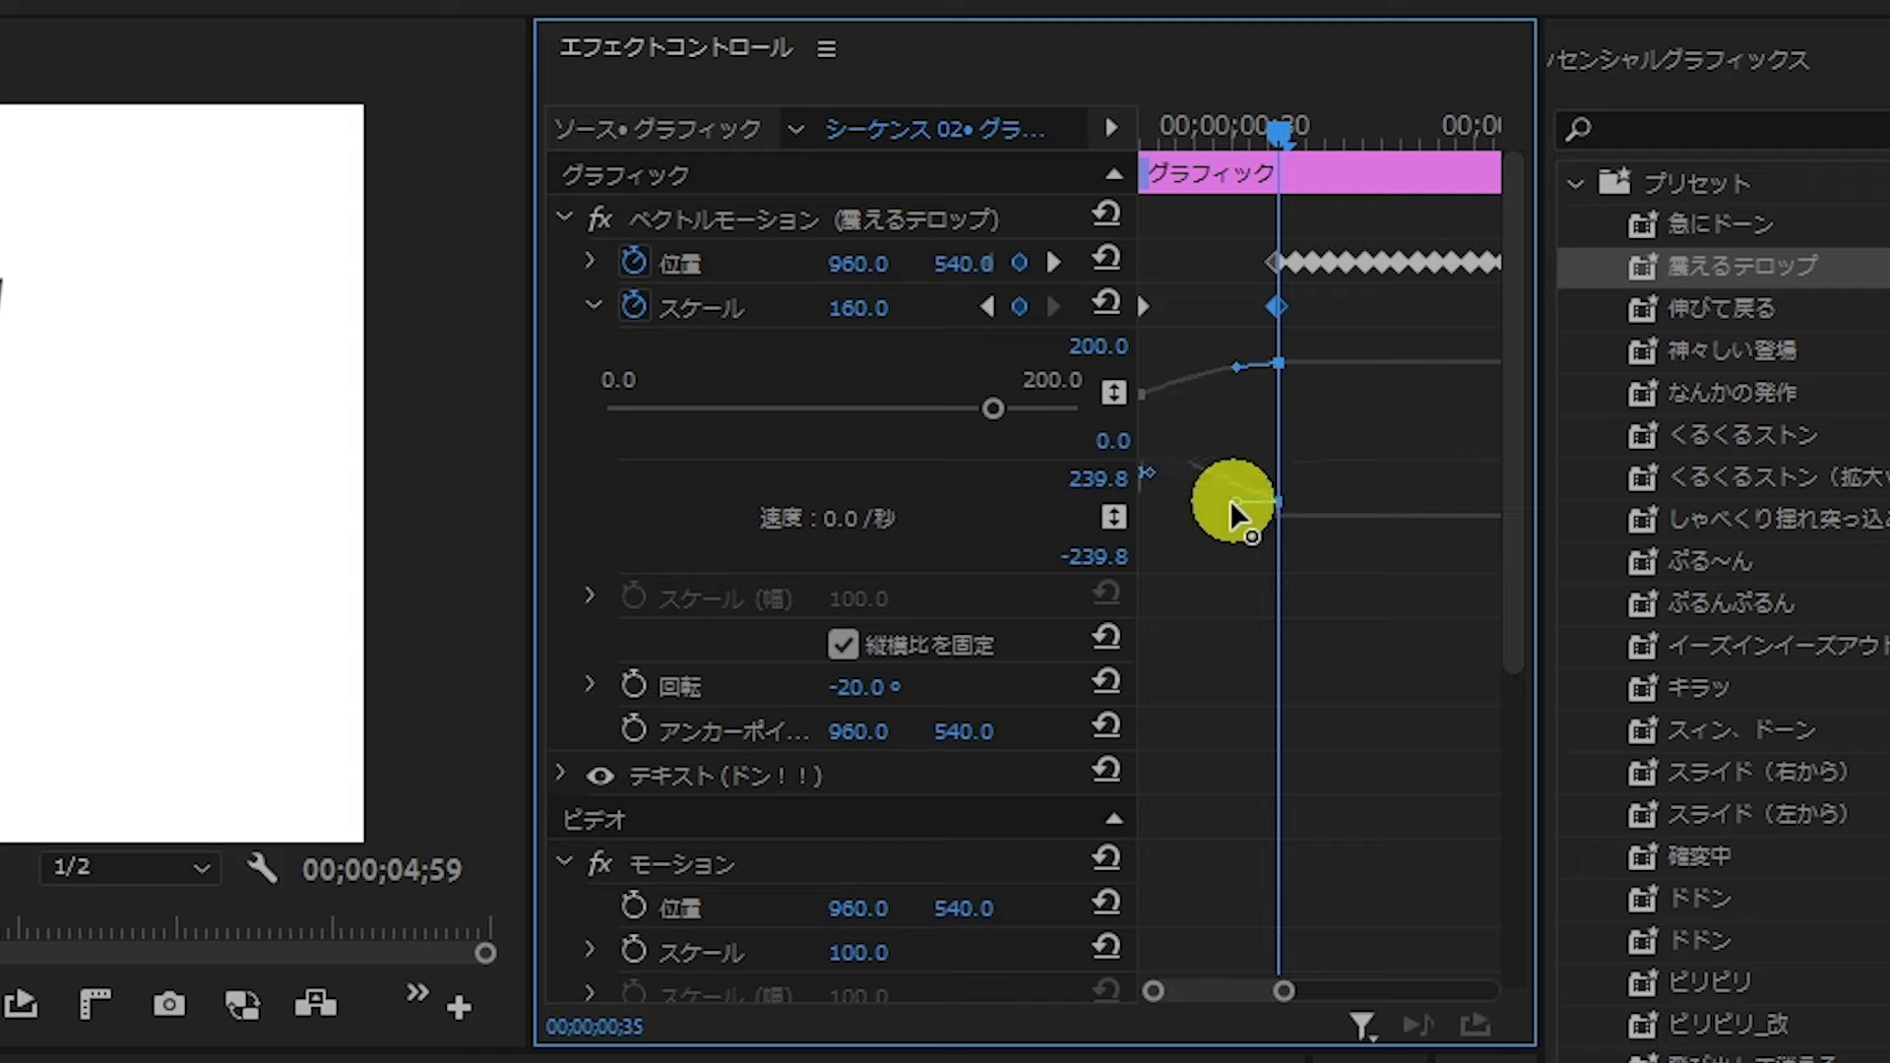
{"action": "left_click", "coordinate": [1301, 409]}
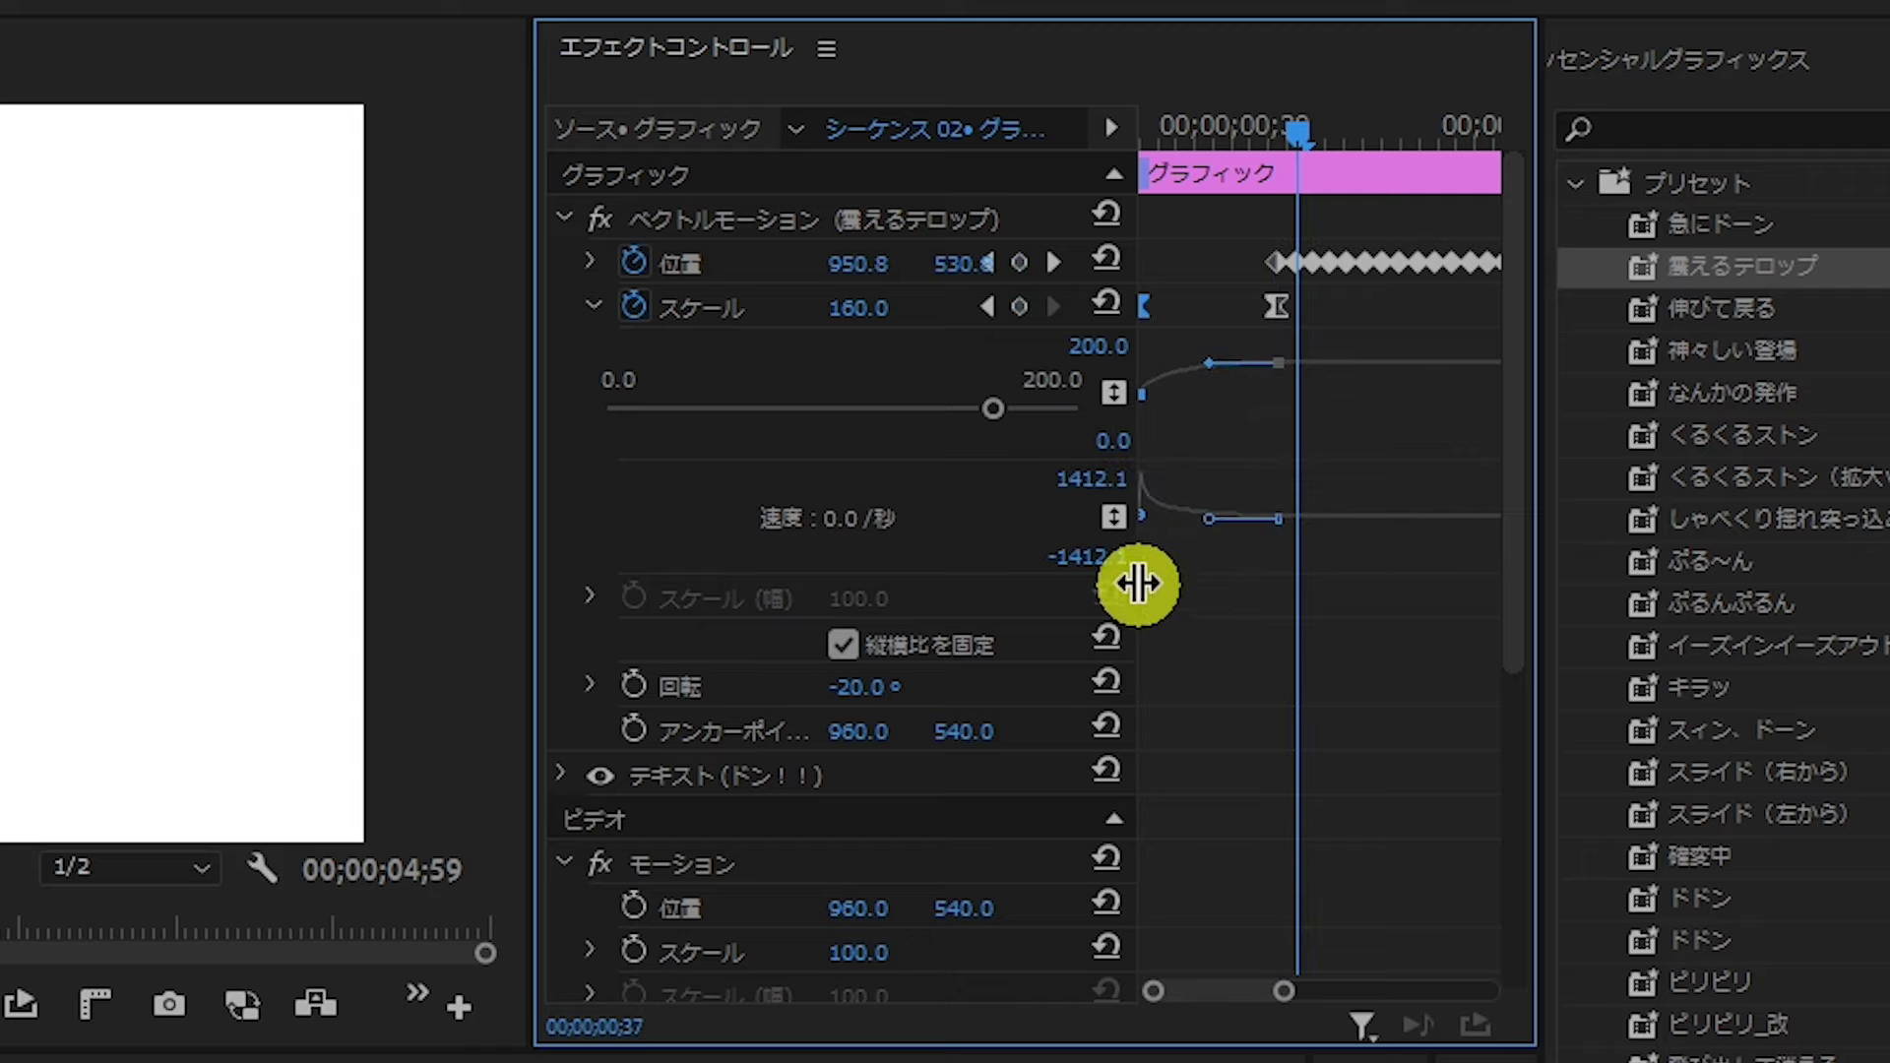
{"action": "left_click", "coordinate": [1533, 167]}
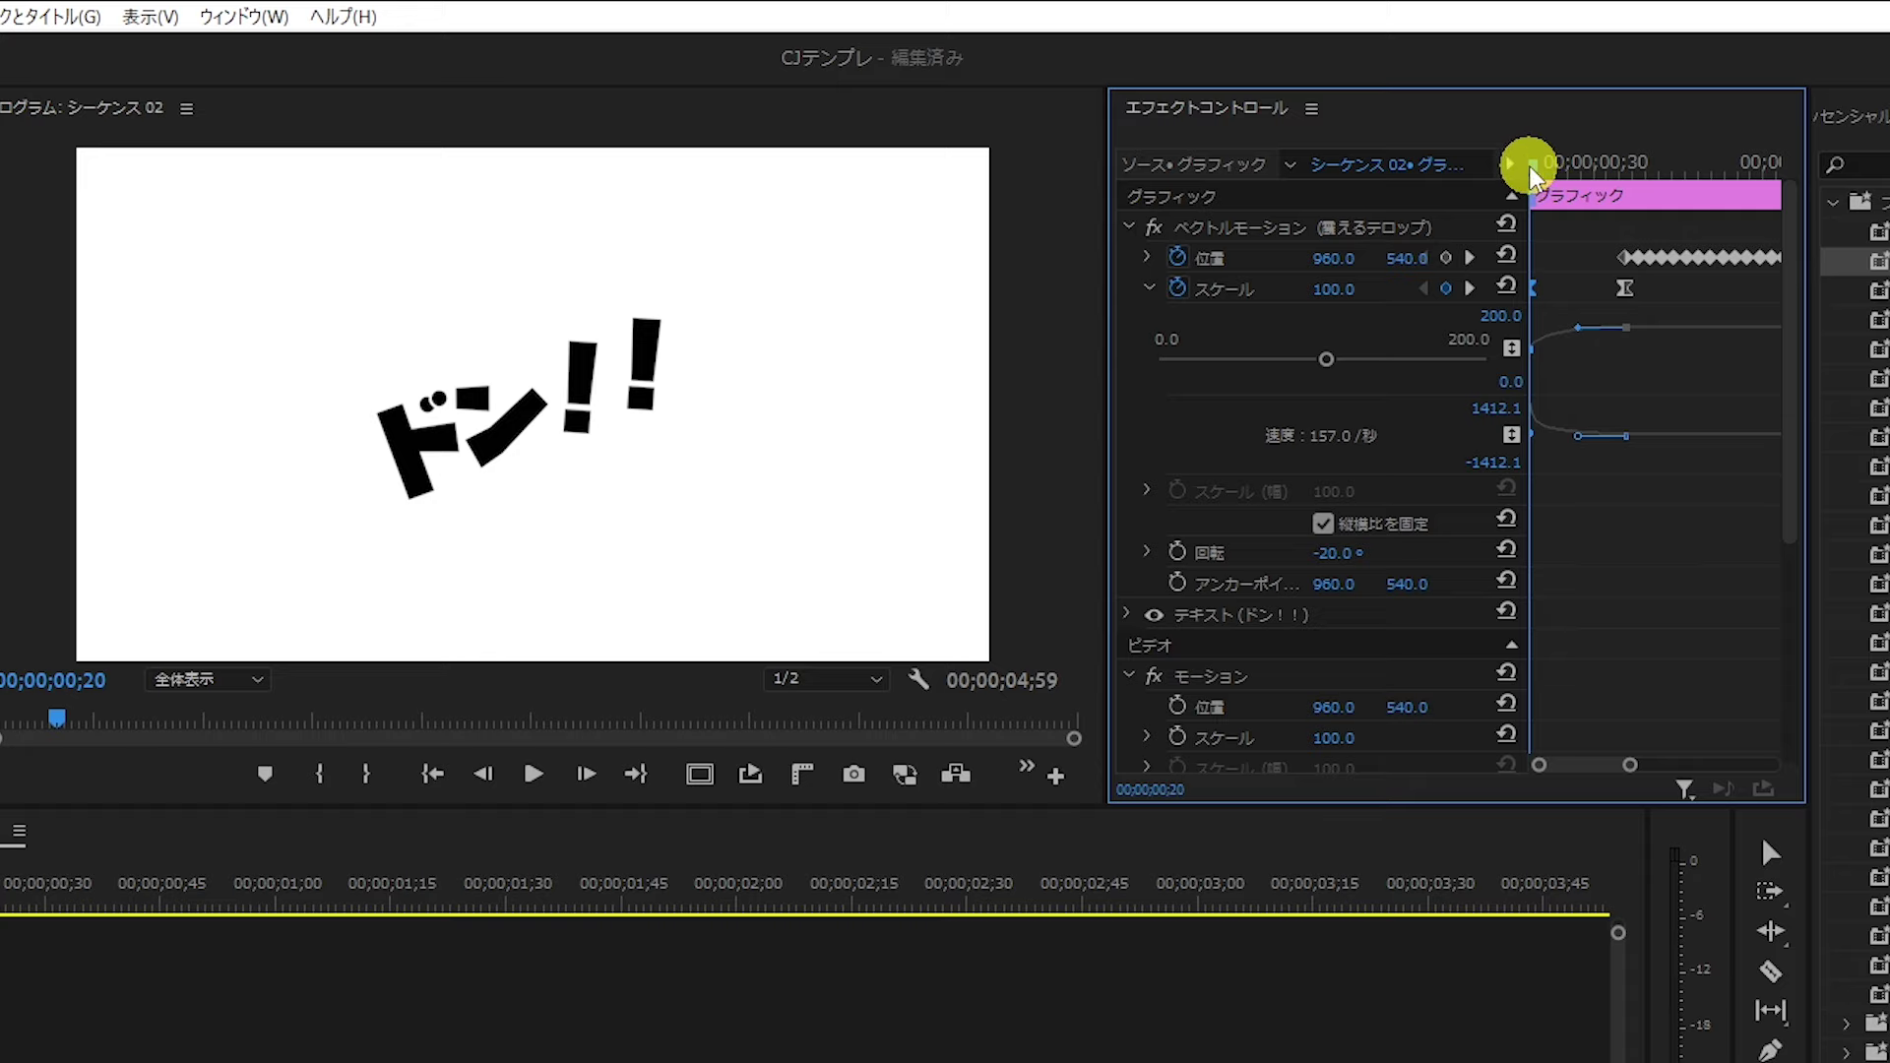
{"action": "left_click_drag", "start_coordinate": [1531, 170], "coordinate": [1626, 165]}
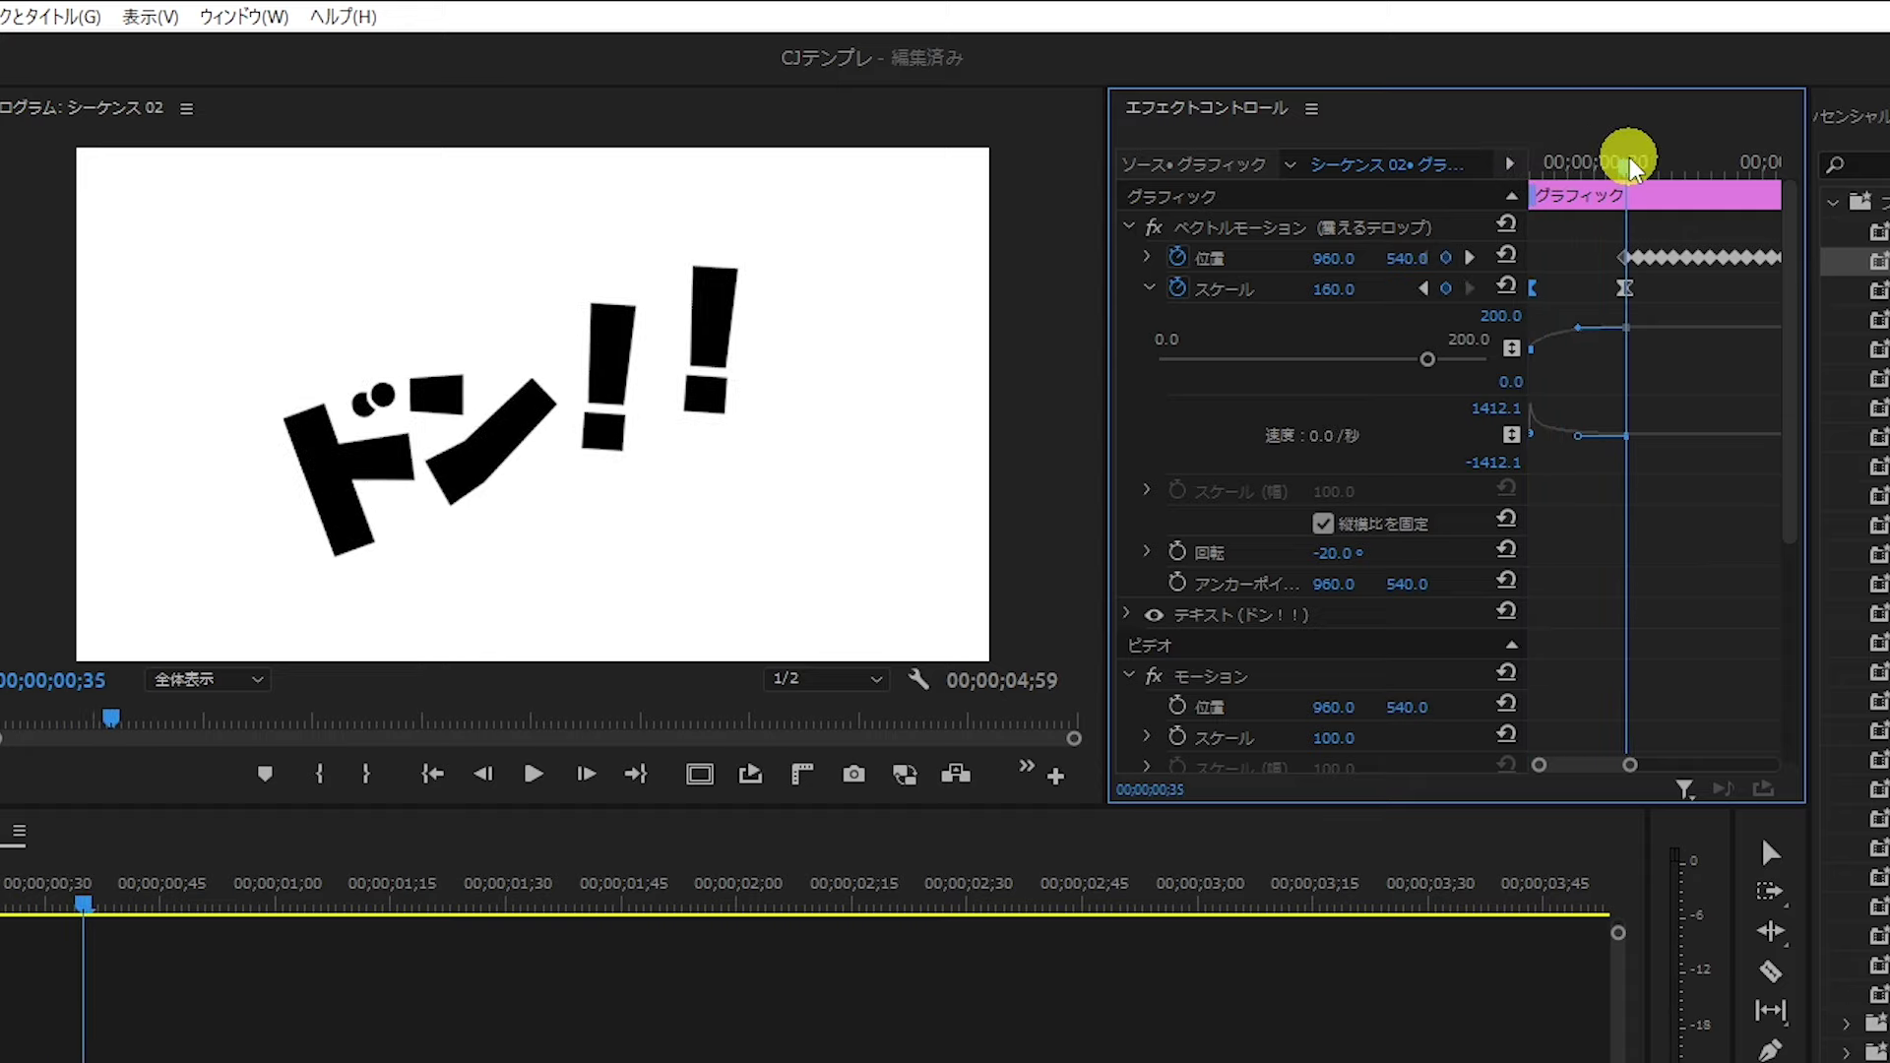
{"action": "left_click", "coordinate": [487, 416]}
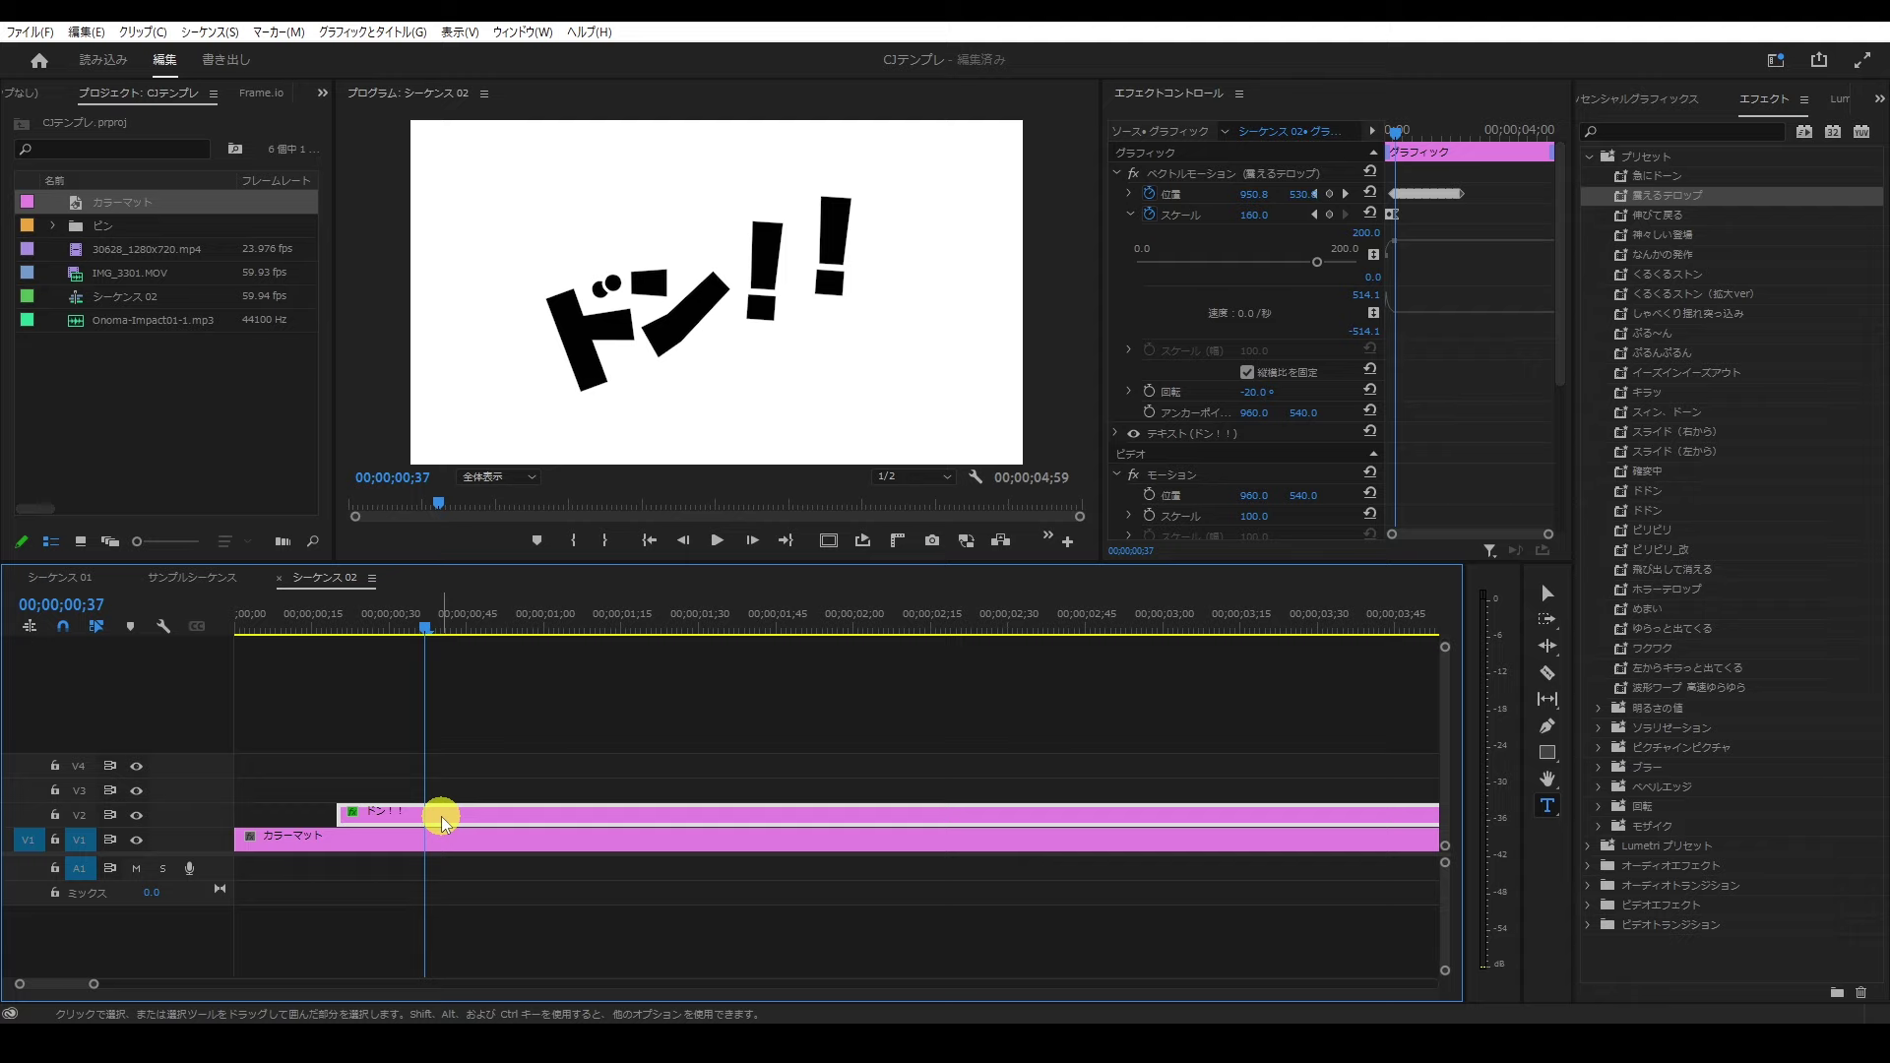
Step: Alt-drag the ドン!! clip from V2 onto V3 to duplicate it at the same start time
{"action": "left_click_drag", "start_coordinate": [441, 817], "coordinate": [431, 790]}
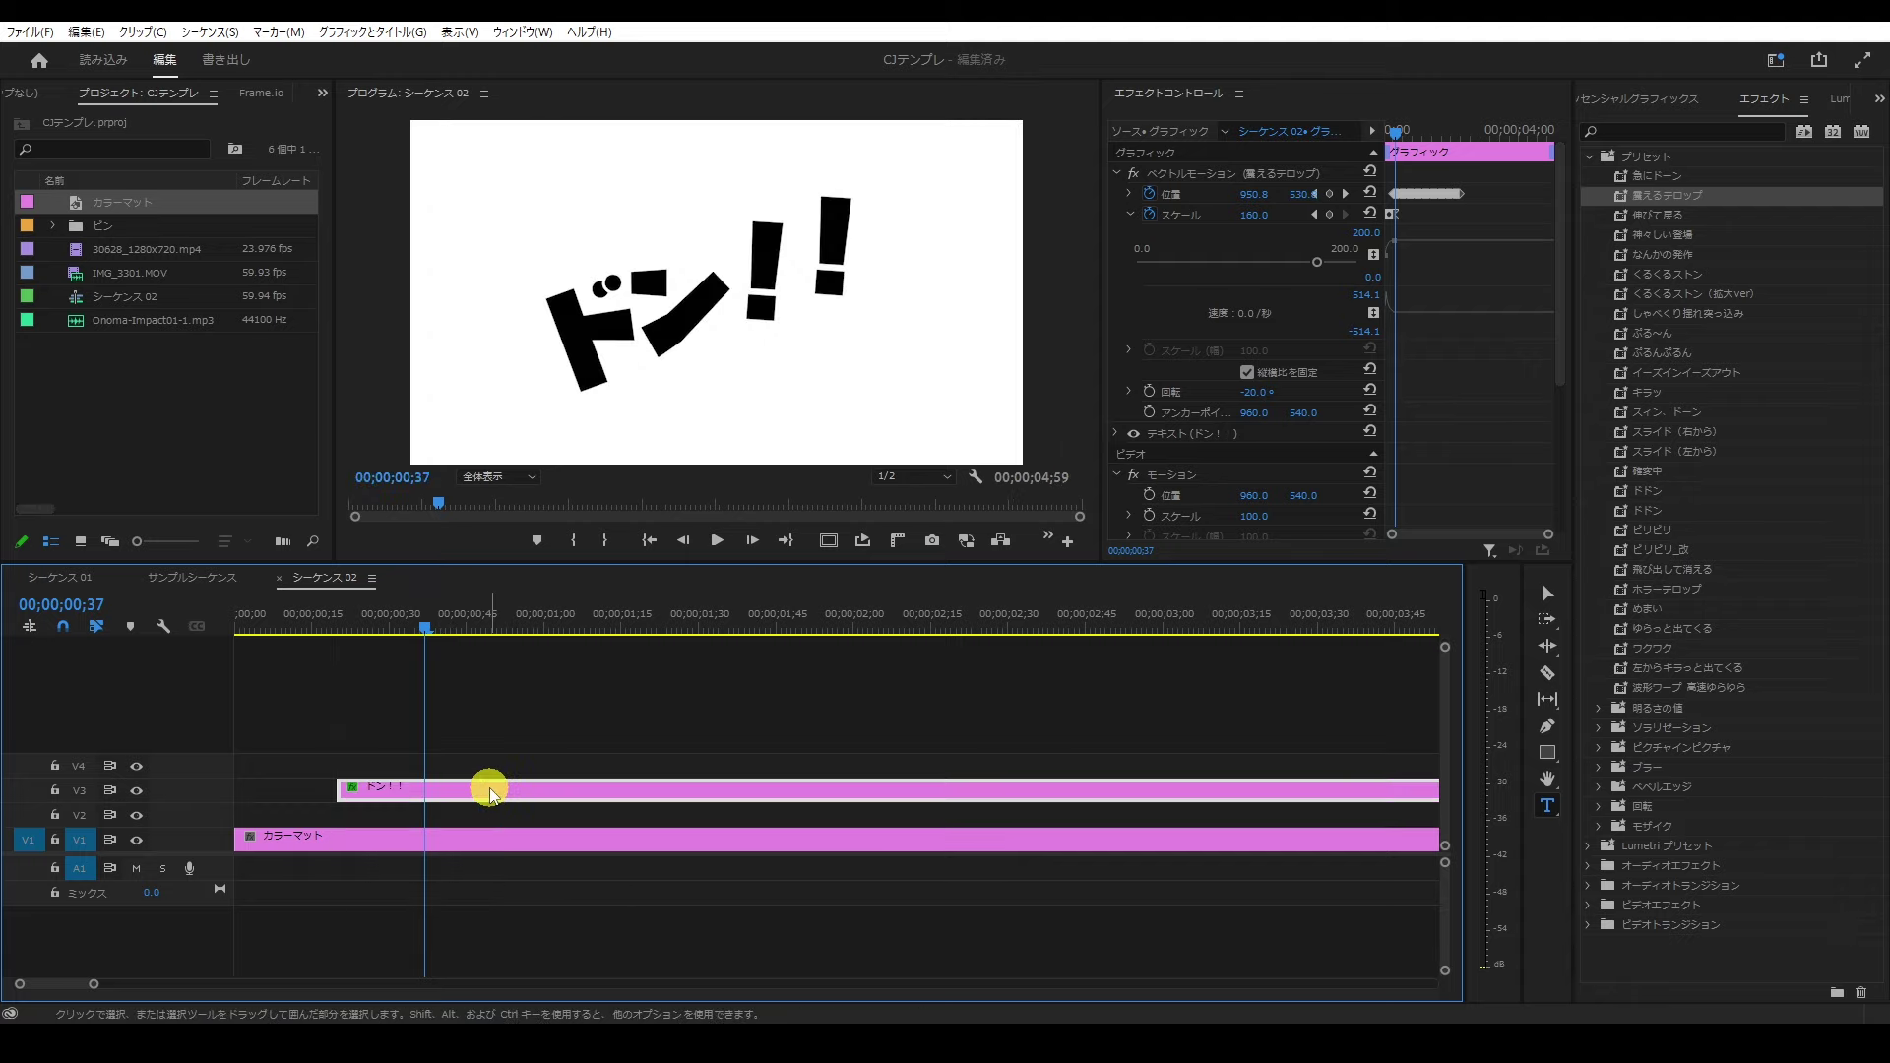
{"action": "left_click_drag", "start_coordinate": [1548, 535], "coordinate": [1505, 534]}
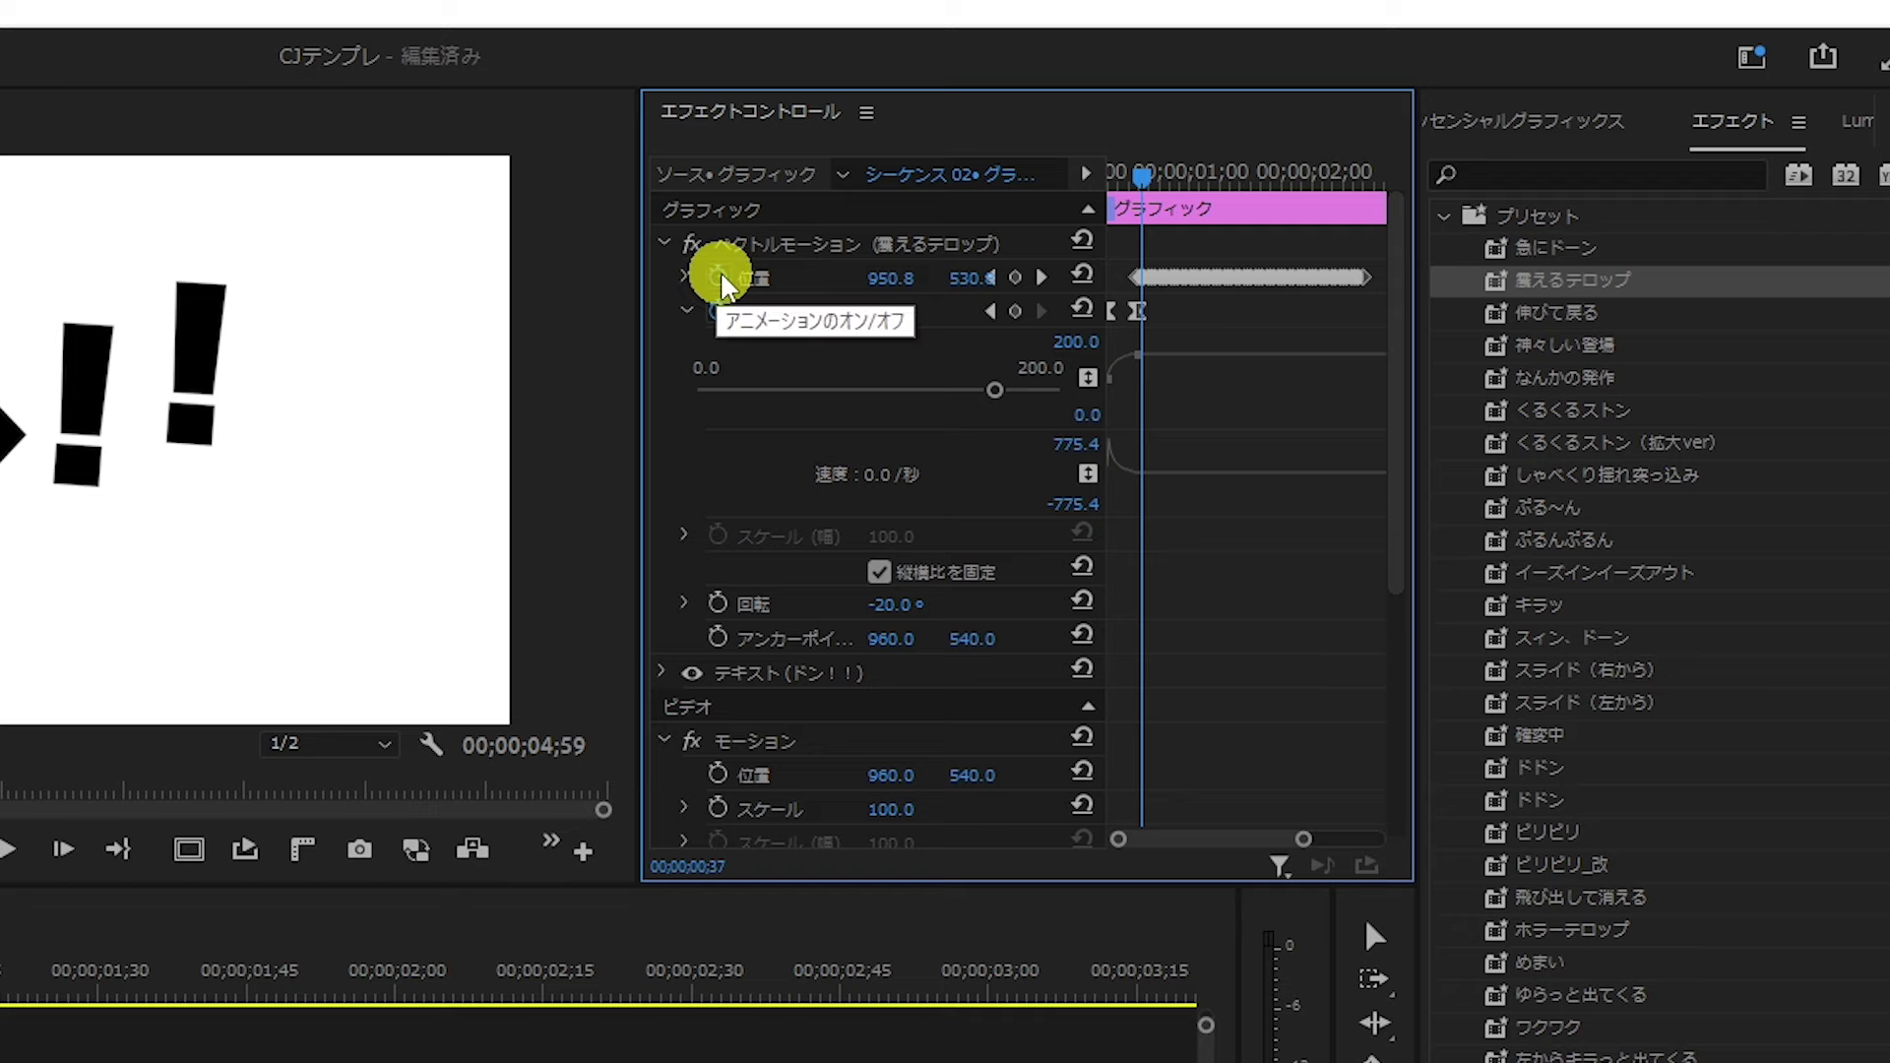
Step: Disable the Position stopwatch, confirming deletion of its keyframes, then select the V2 clip
{"action": "left_click", "coordinate": [720, 277]}
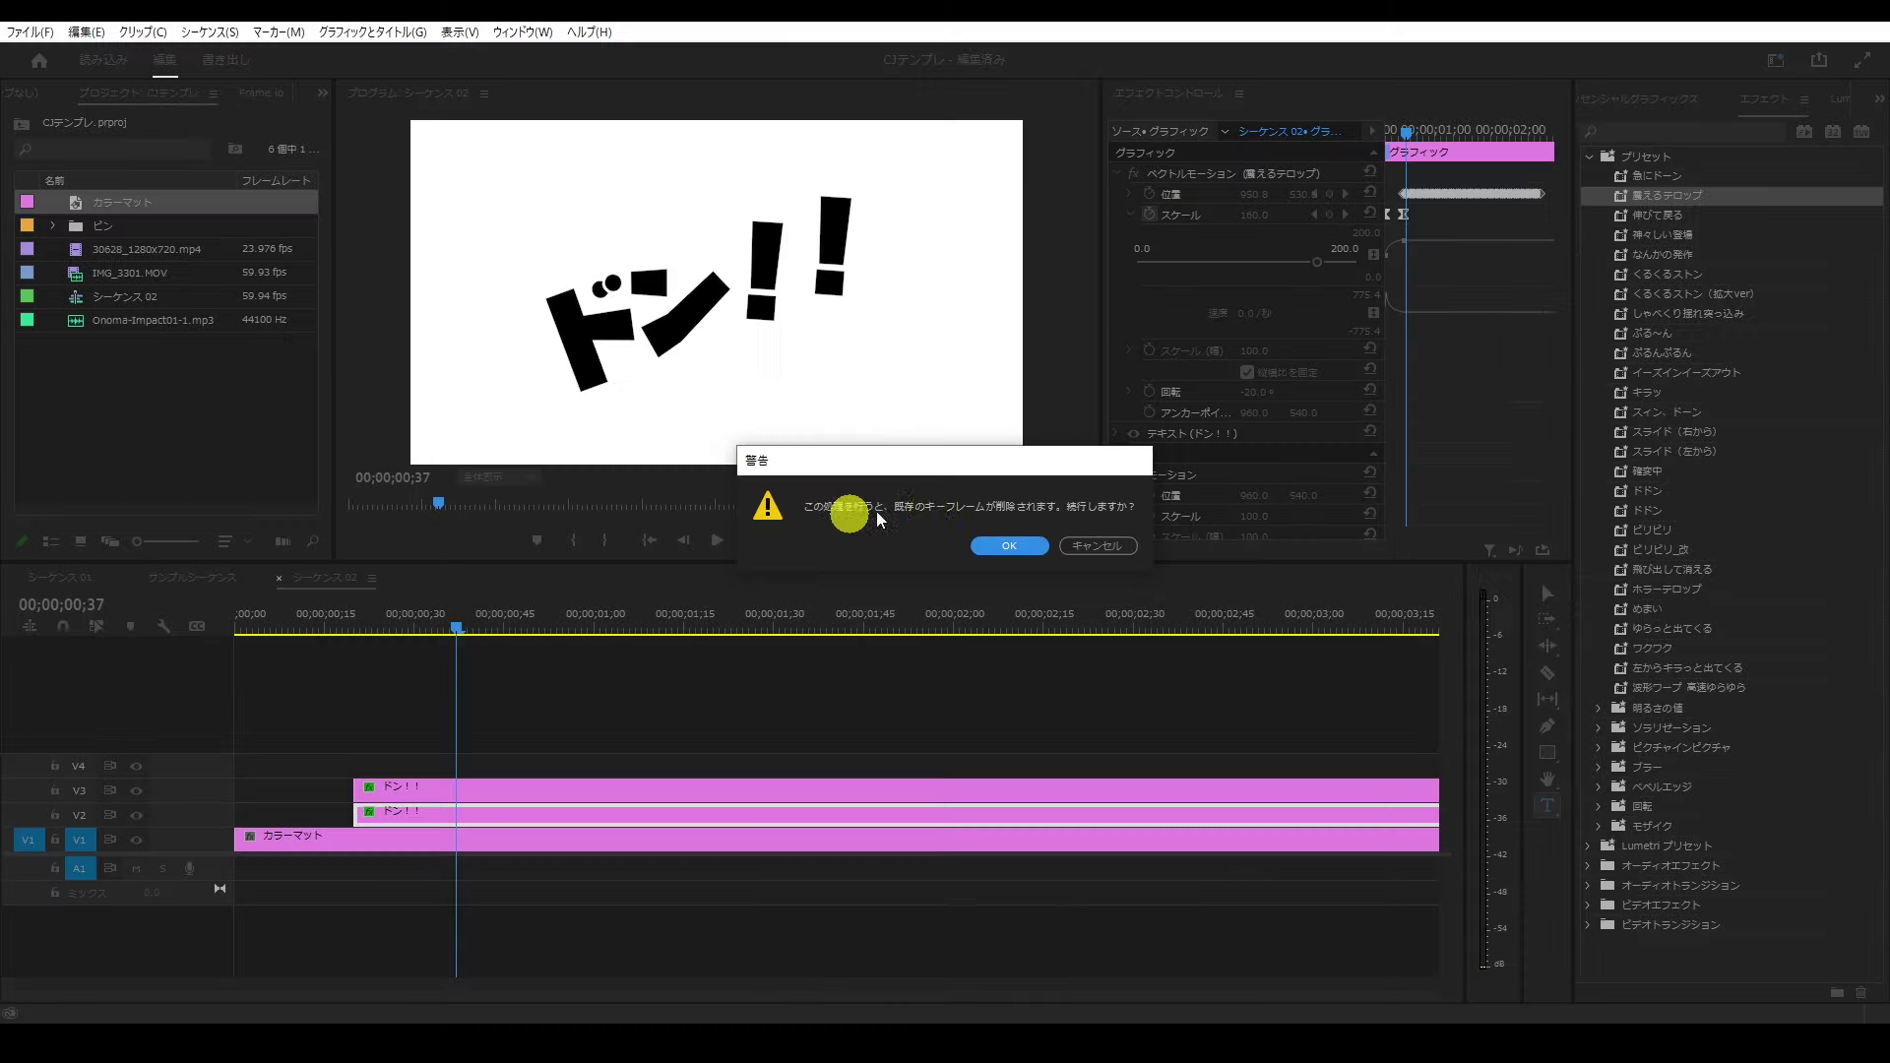
{"action": "left_click", "coordinate": [1024, 548]}
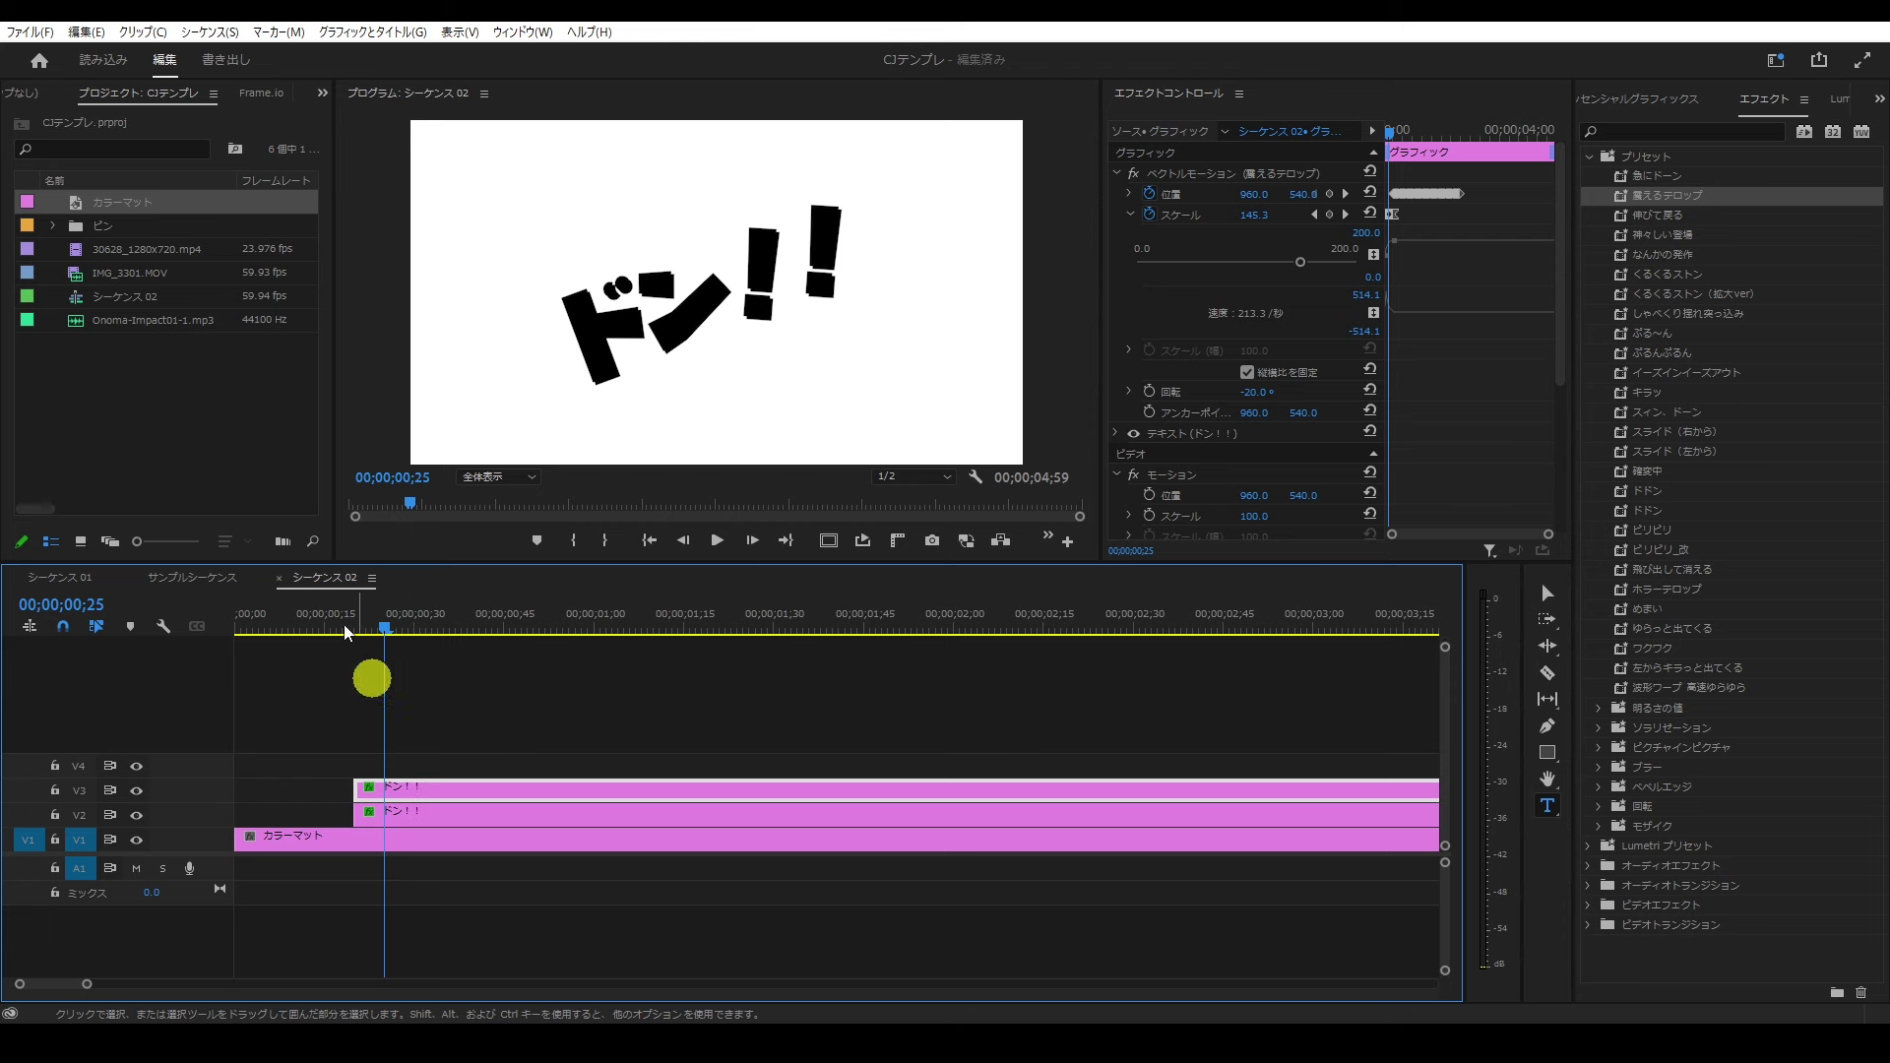
{"action": "left_click_drag", "start_coordinate": [1548, 534], "coordinate": [1469, 534]}
{"action": "left_click_drag", "start_coordinate": [1419, 132], "coordinate": [1425, 132]}
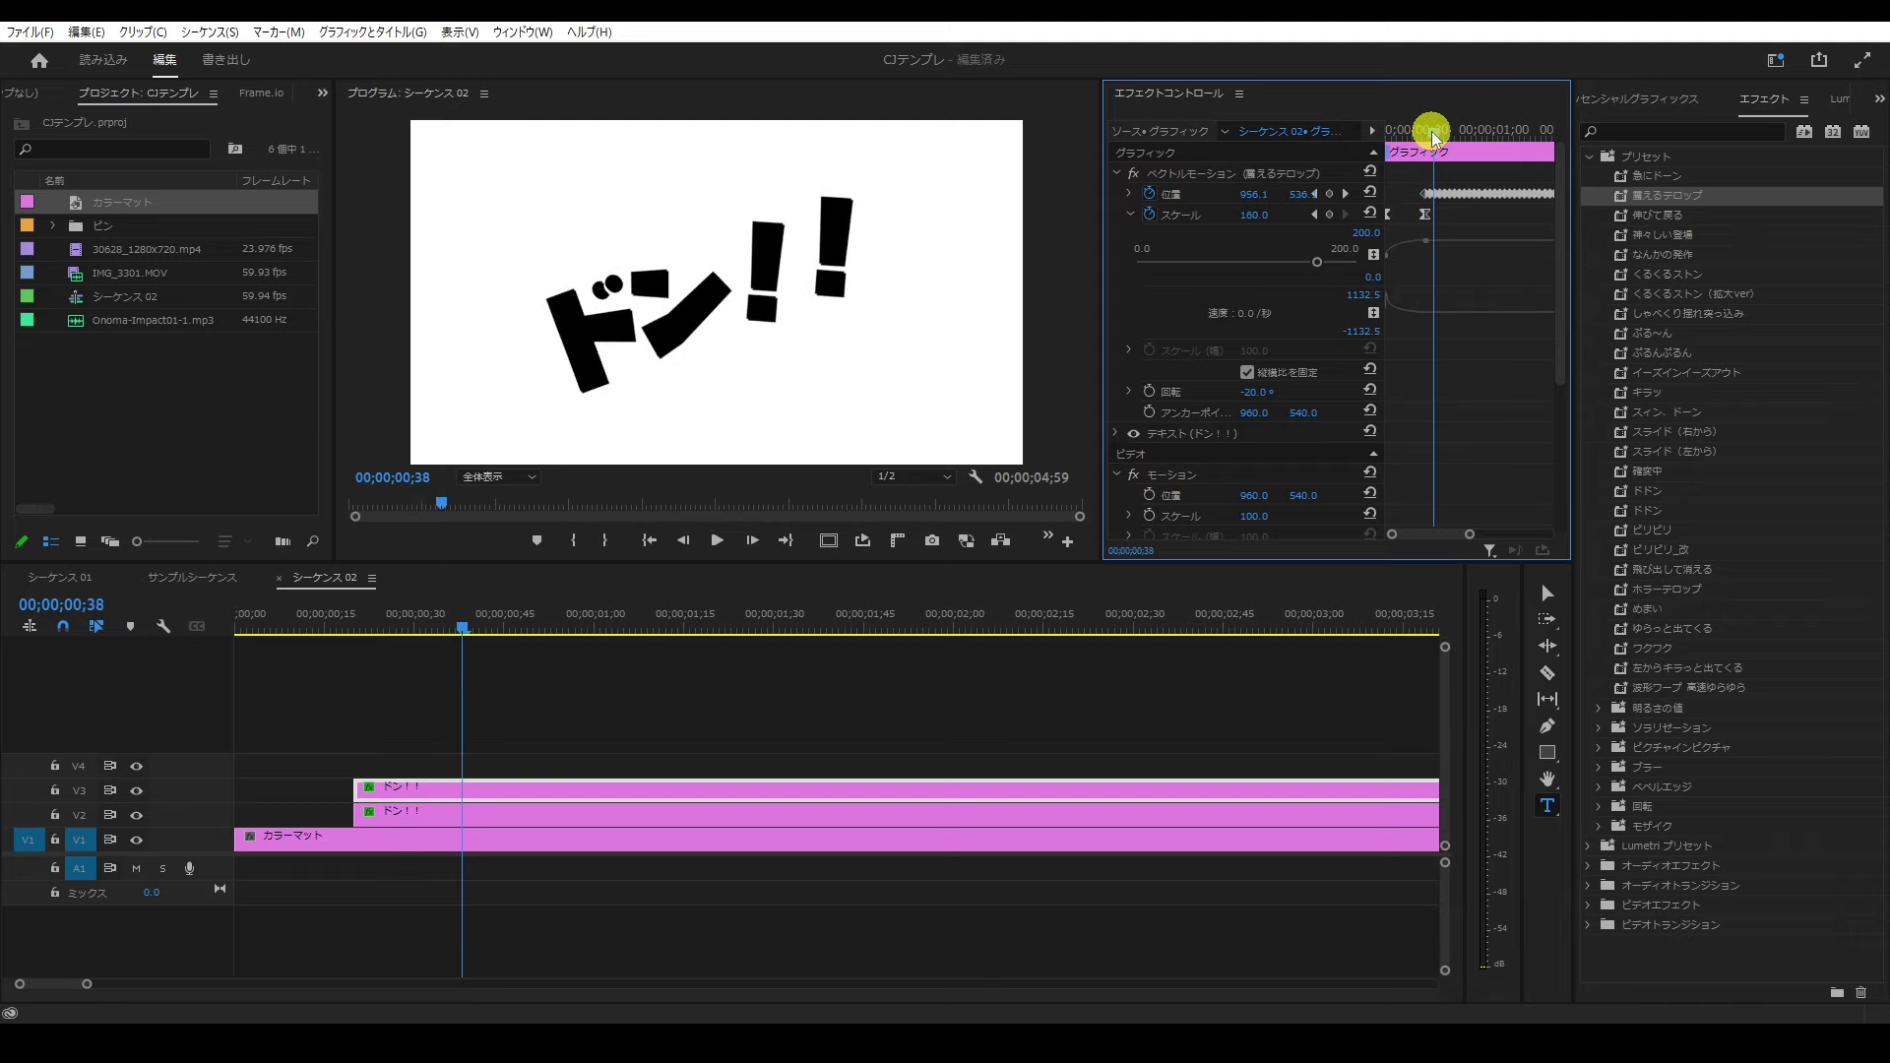
{"action": "scroll", "coordinate": [1422, 133], "scroll_direction": "up", "scroll_amount": 2}
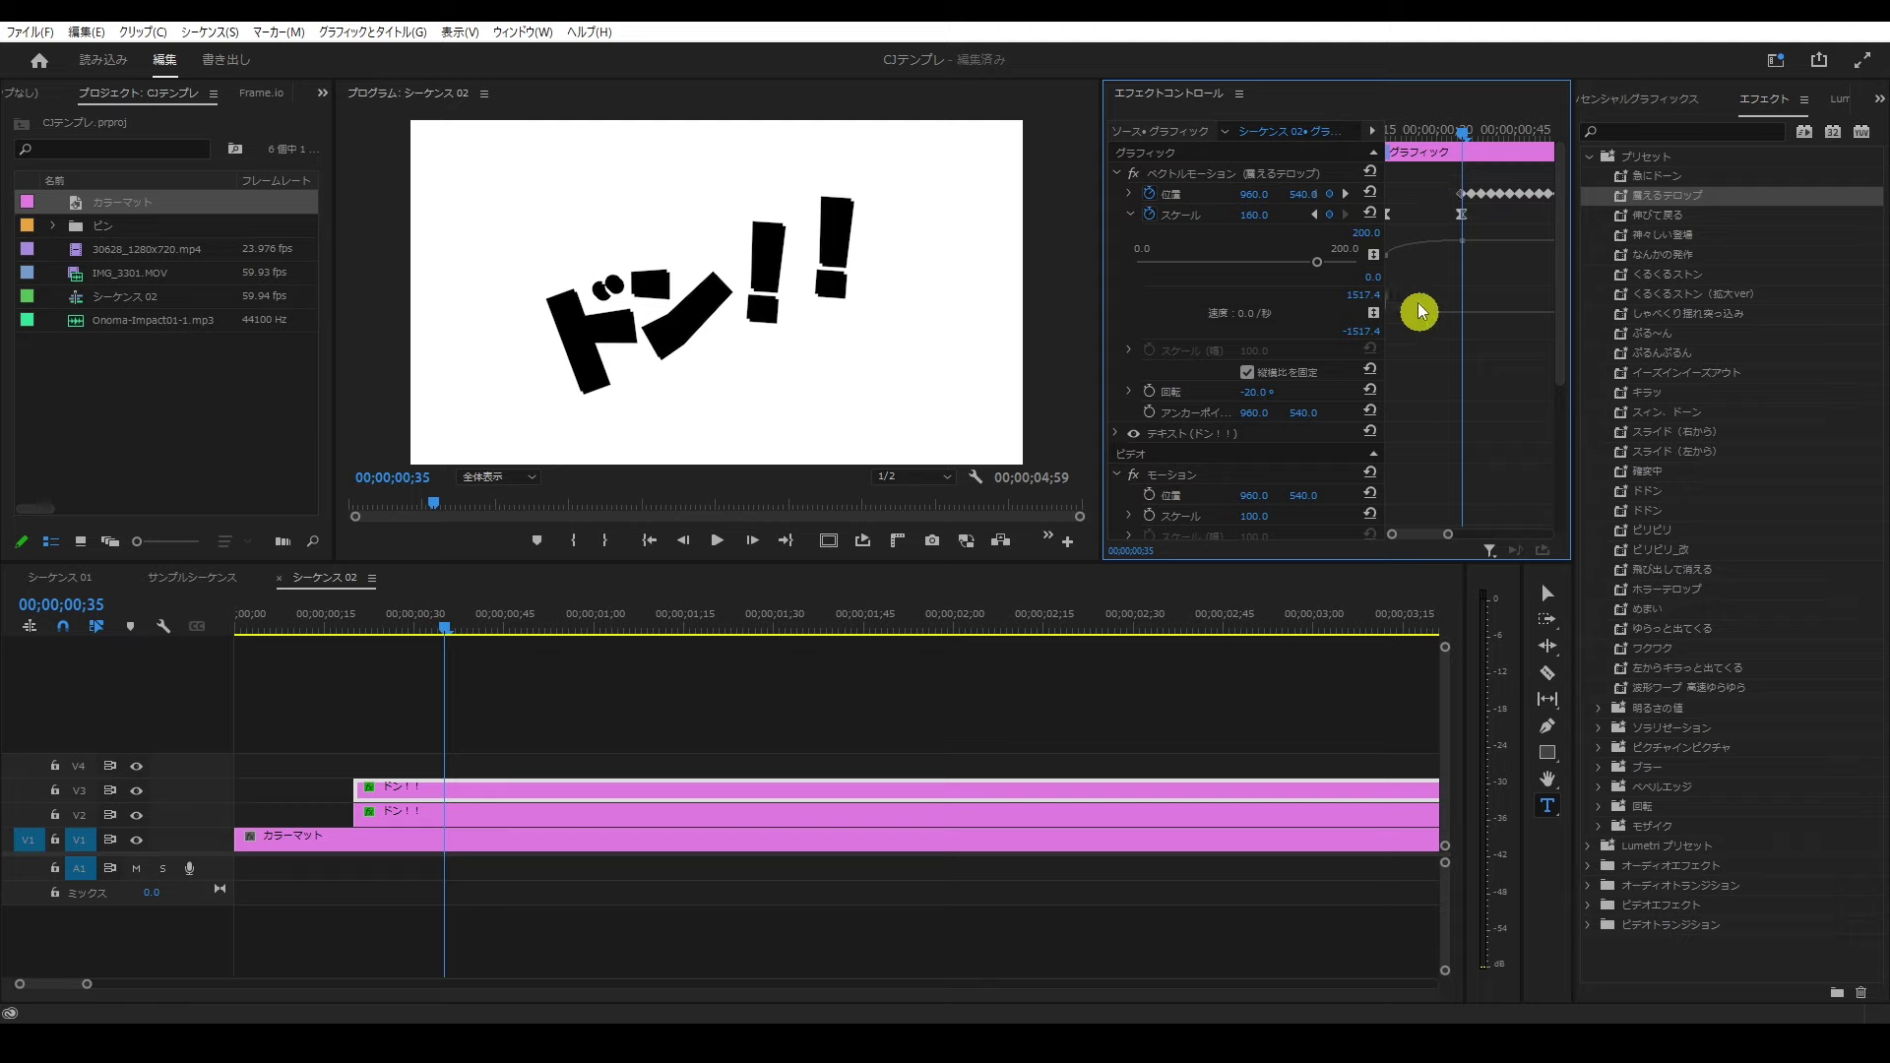
{"action": "left_click", "coordinate": [447, 822]}
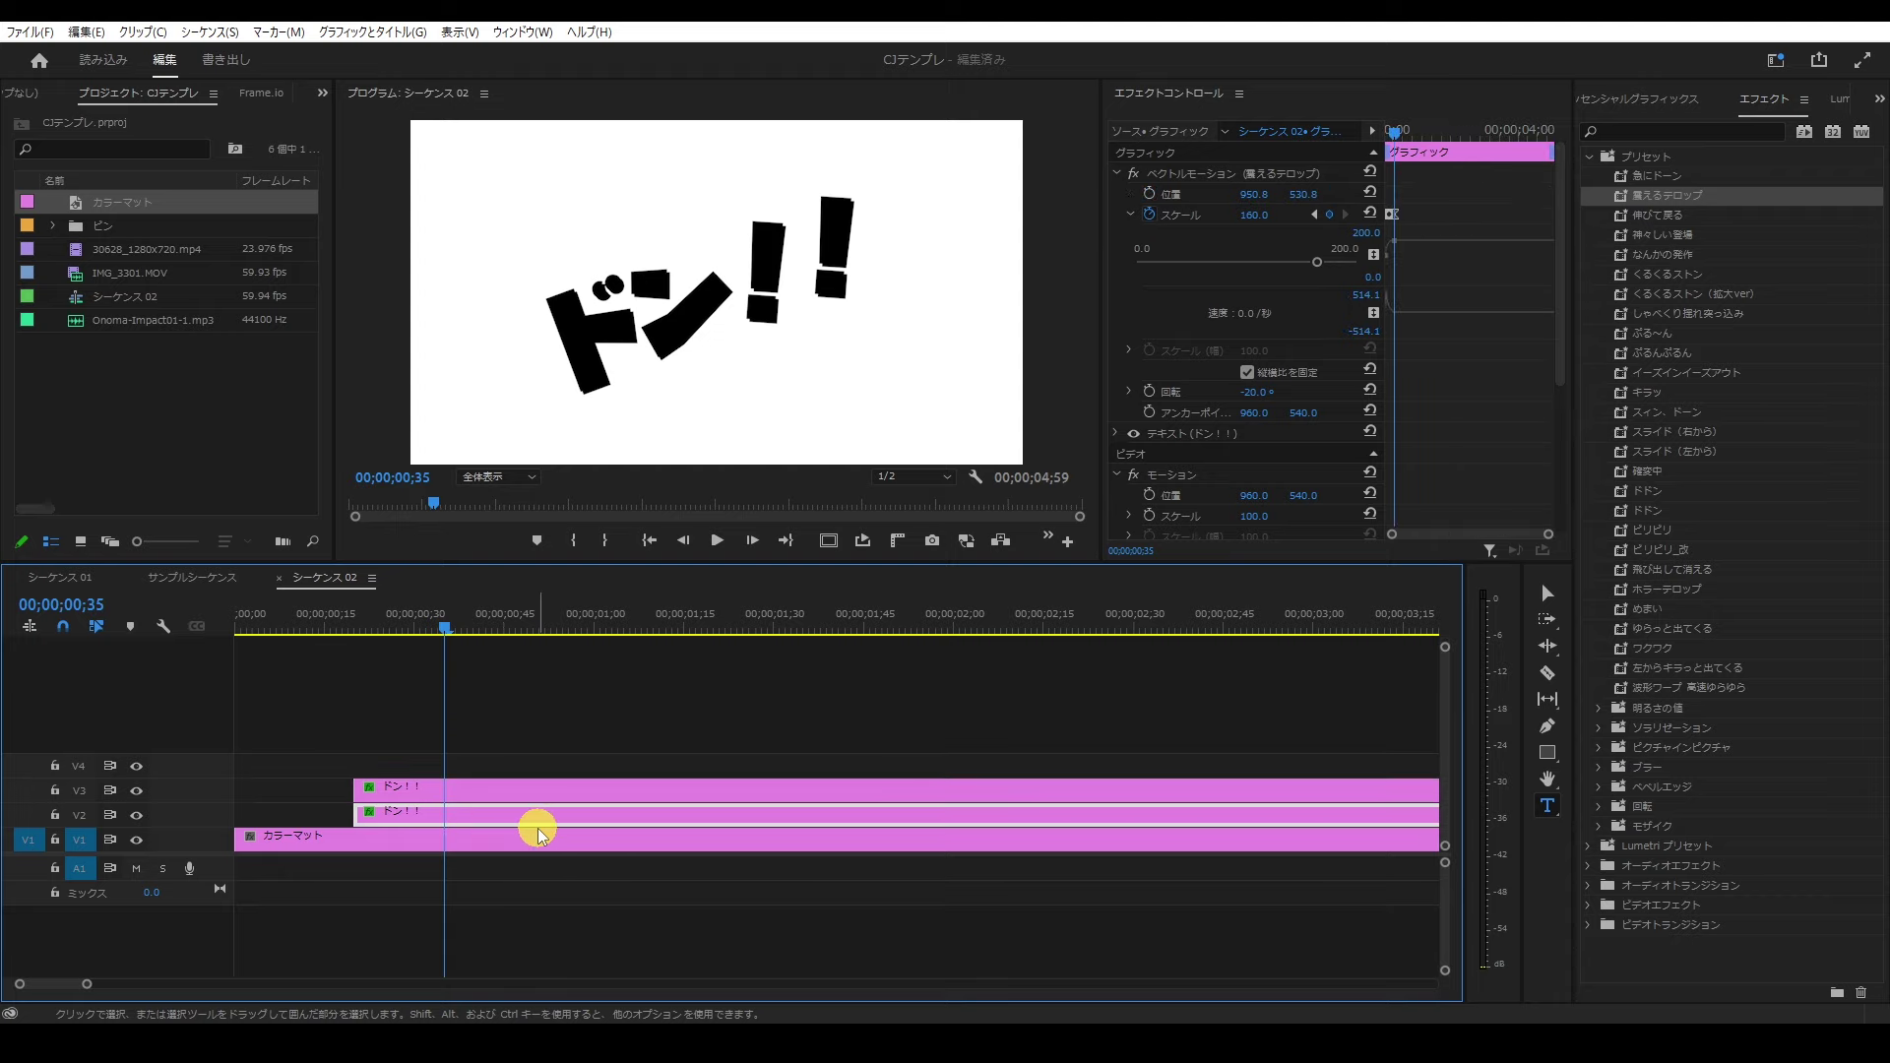
Step: Shift the V2 caption clip so it starts at frame 35
{"action": "left_click", "coordinate": [400, 817]}
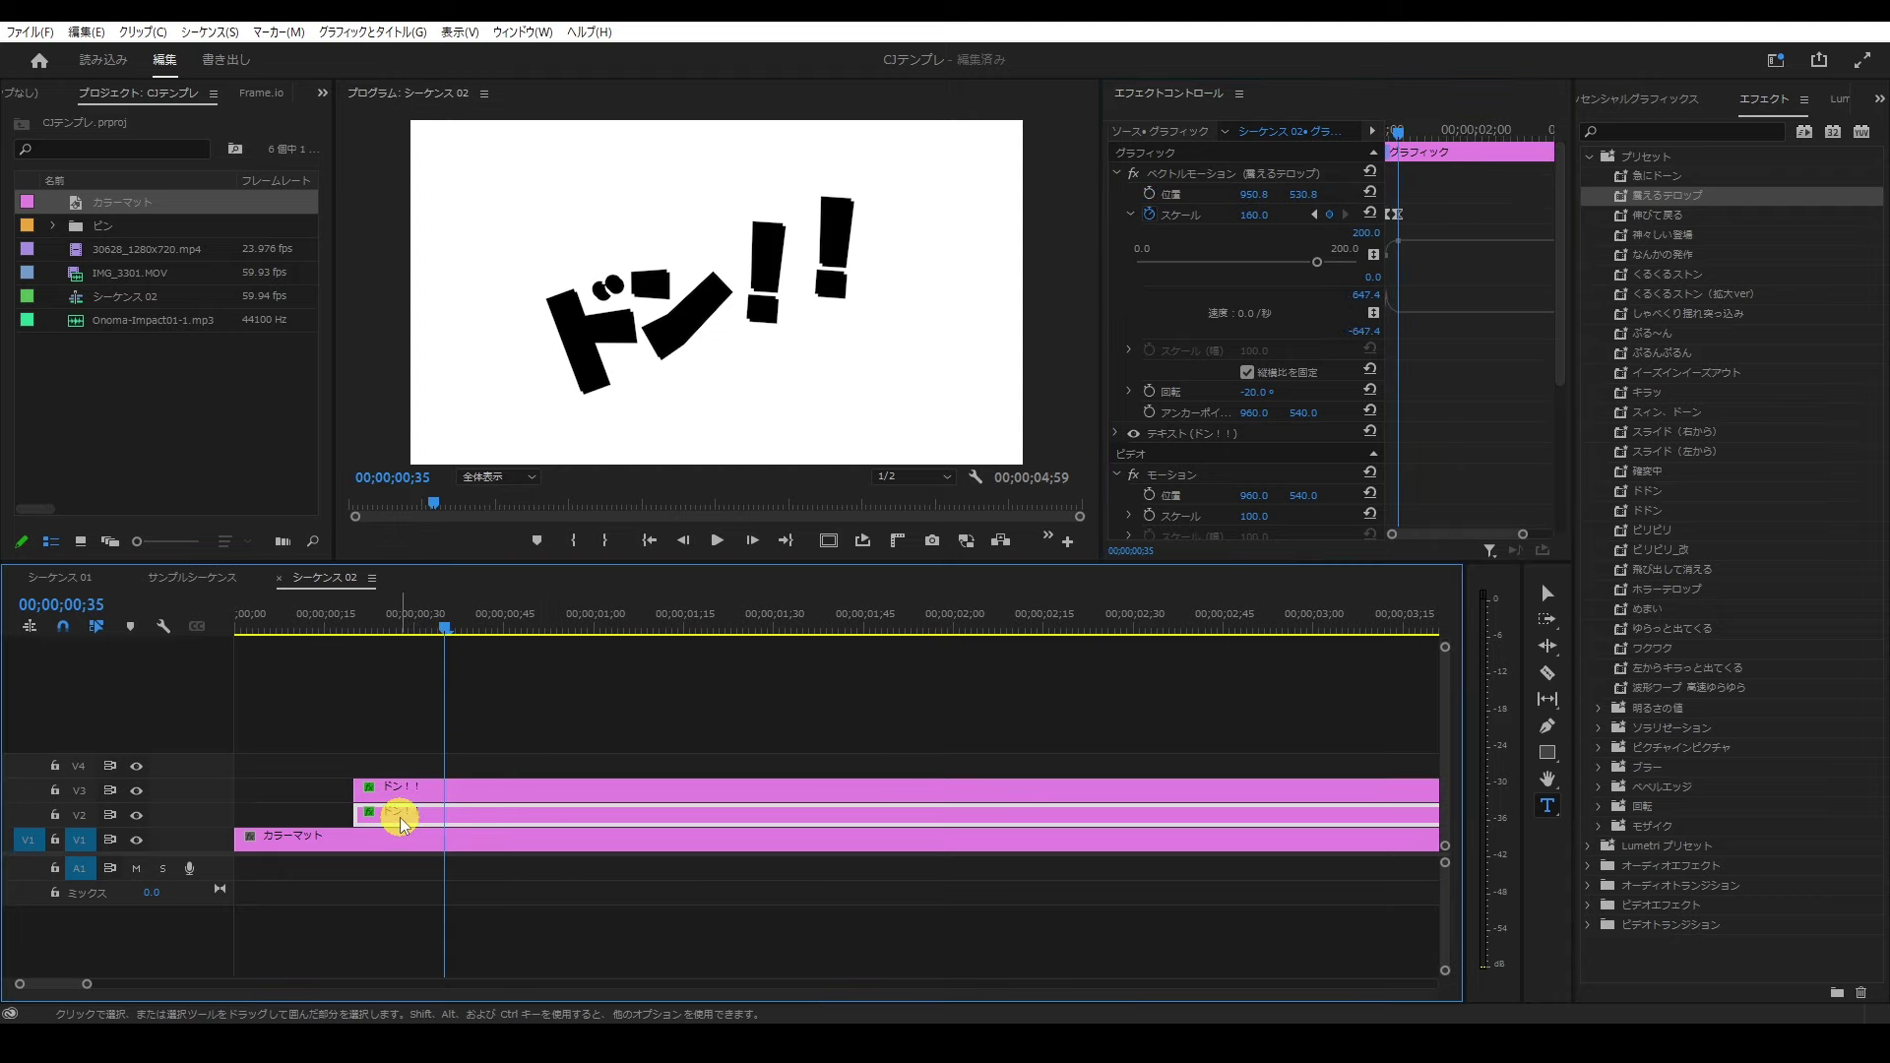
{"action": "left_click_drag", "start_coordinate": [400, 817], "coordinate": [403, 819]}
{"action": "left_click_drag", "start_coordinate": [439, 824], "coordinate": [499, 830]}
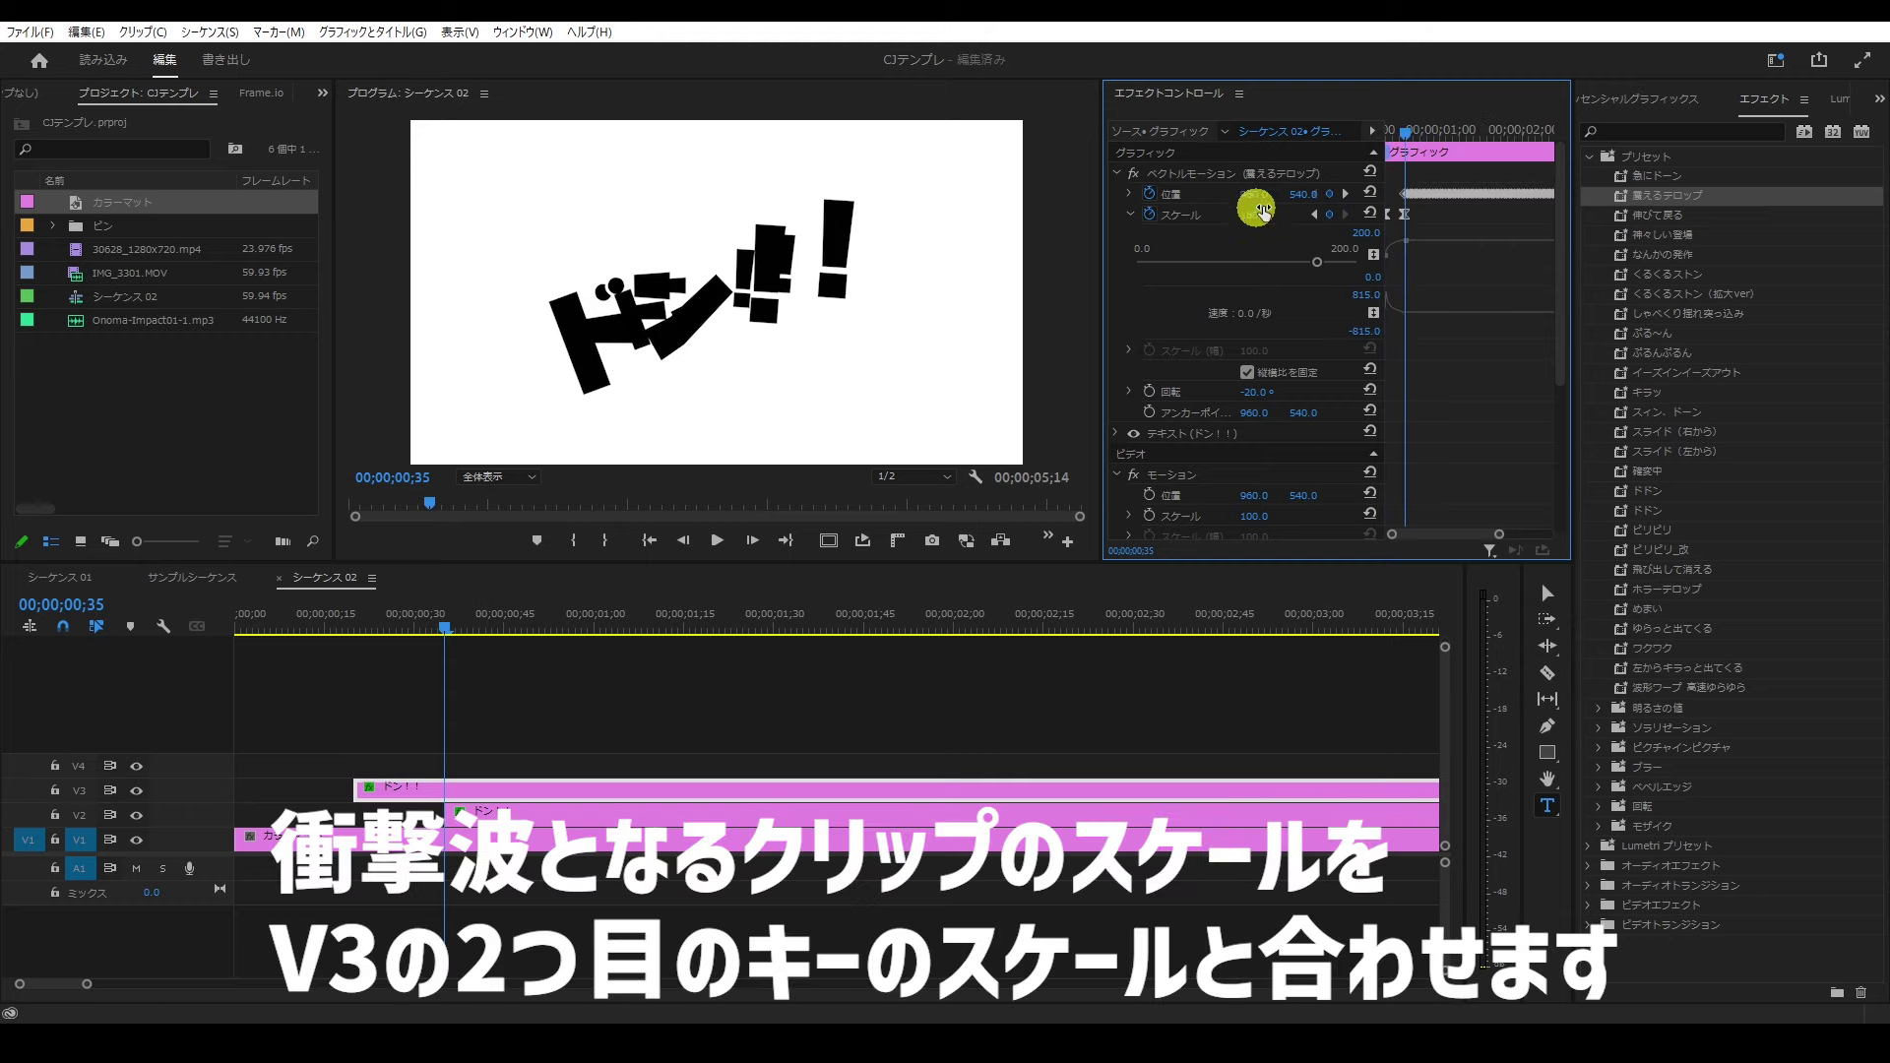
Step: Set the V2 caption's scale to 160 at frame 35 to match the V3 copy
{"action": "left_click_drag", "start_coordinate": [1256, 231], "coordinate": [1261, 233]}
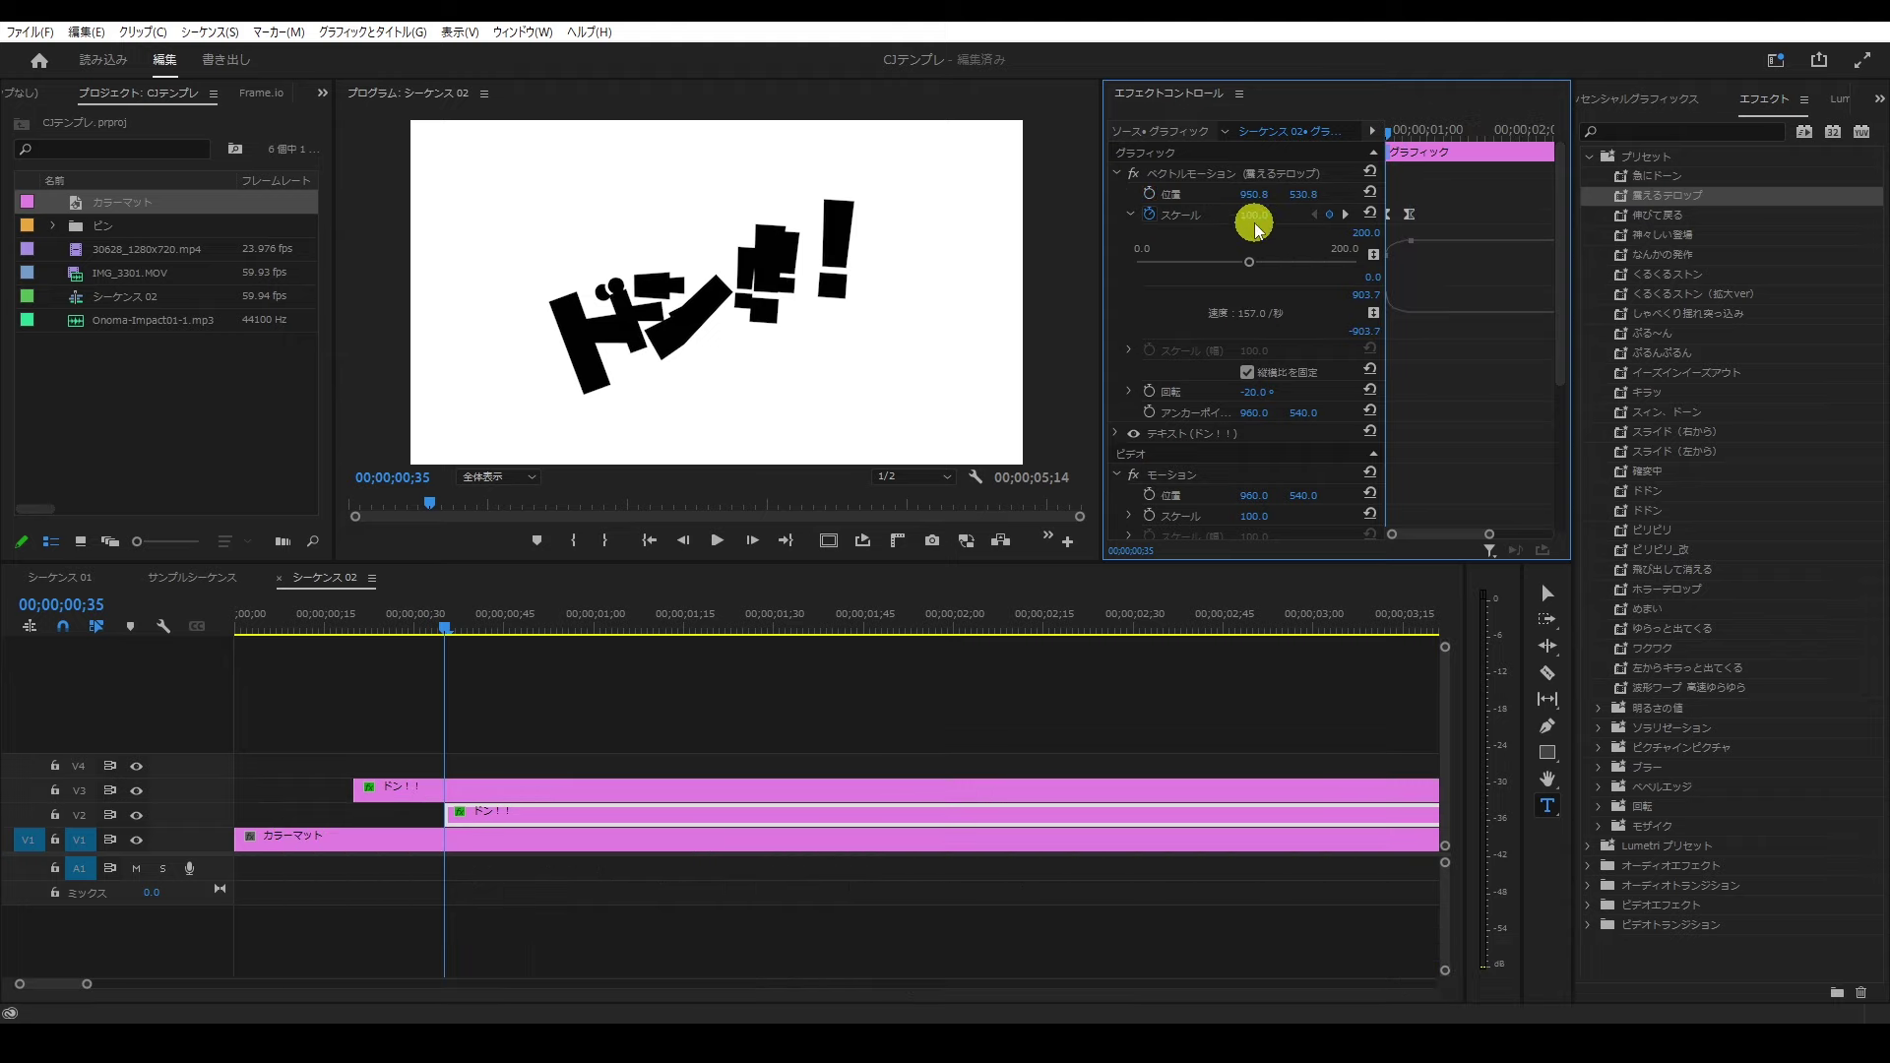
{"action": "left_click", "coordinate": [530, 795]}
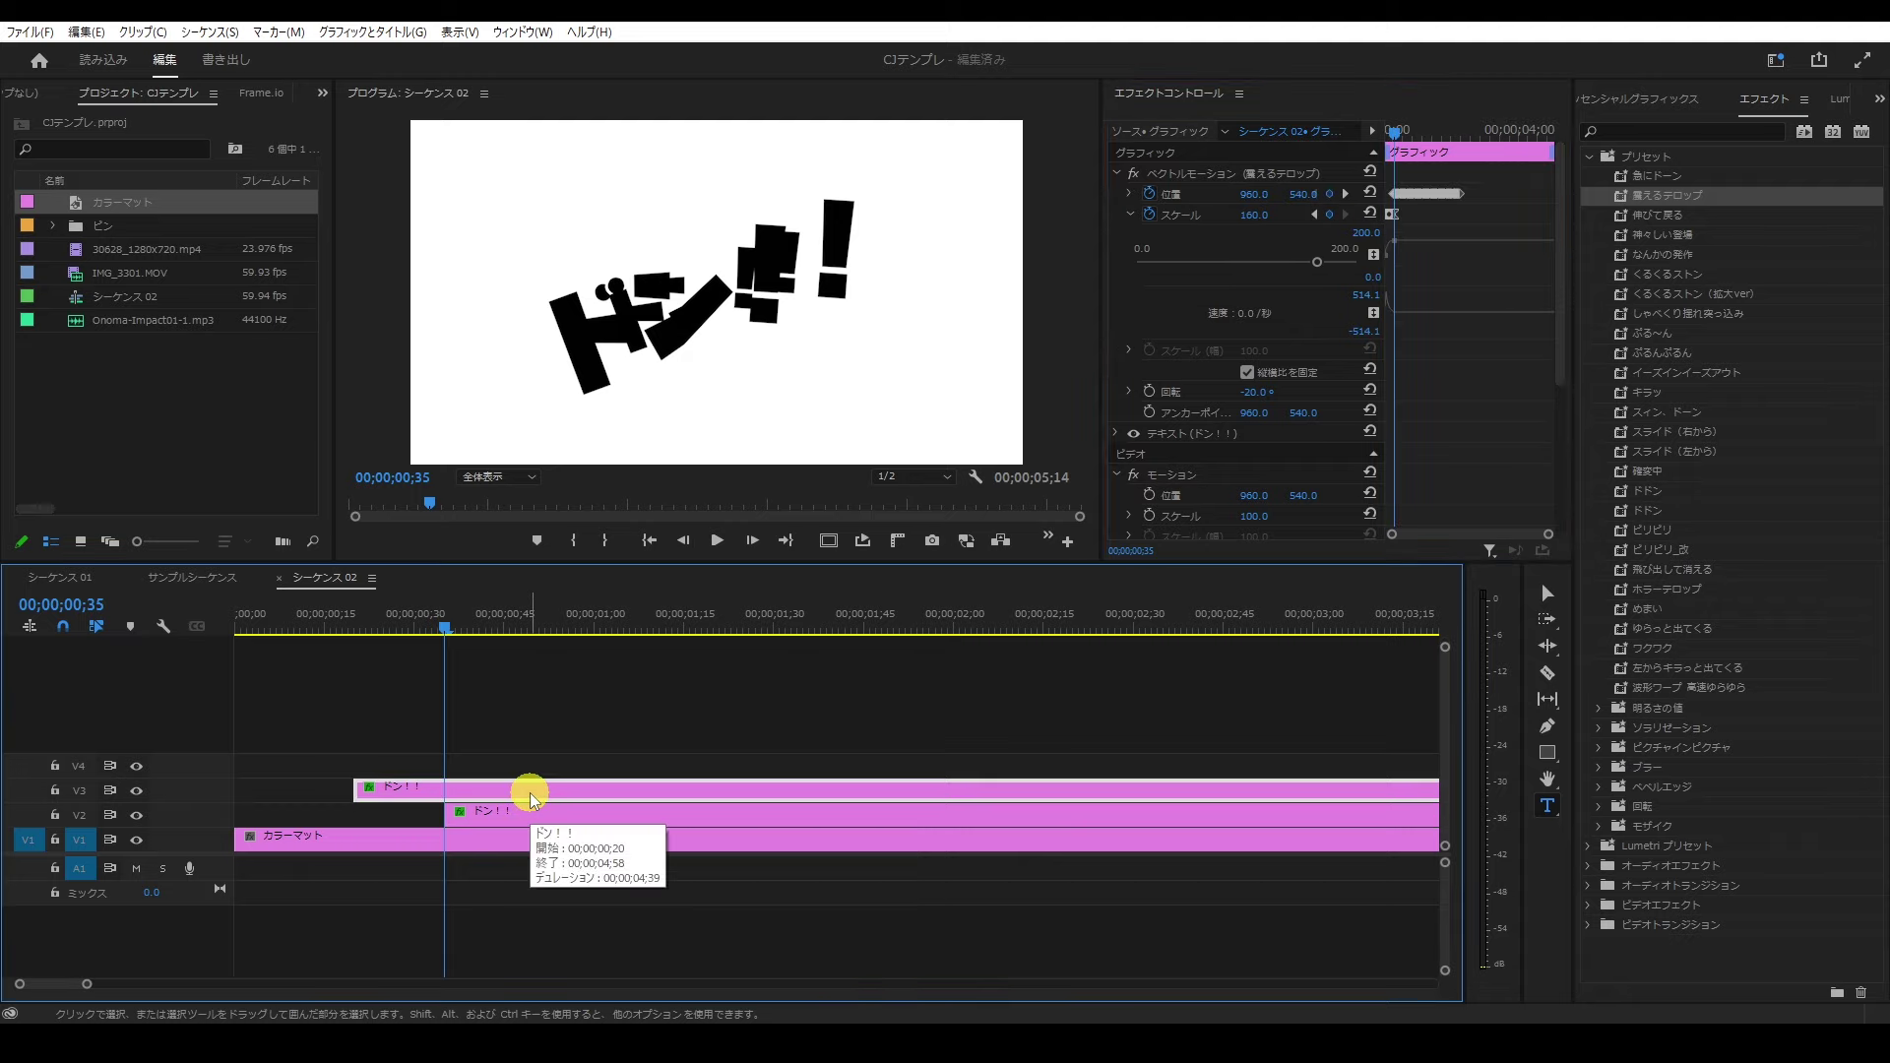
{"action": "left_click_drag", "start_coordinate": [1545, 534], "coordinate": [1475, 534]}
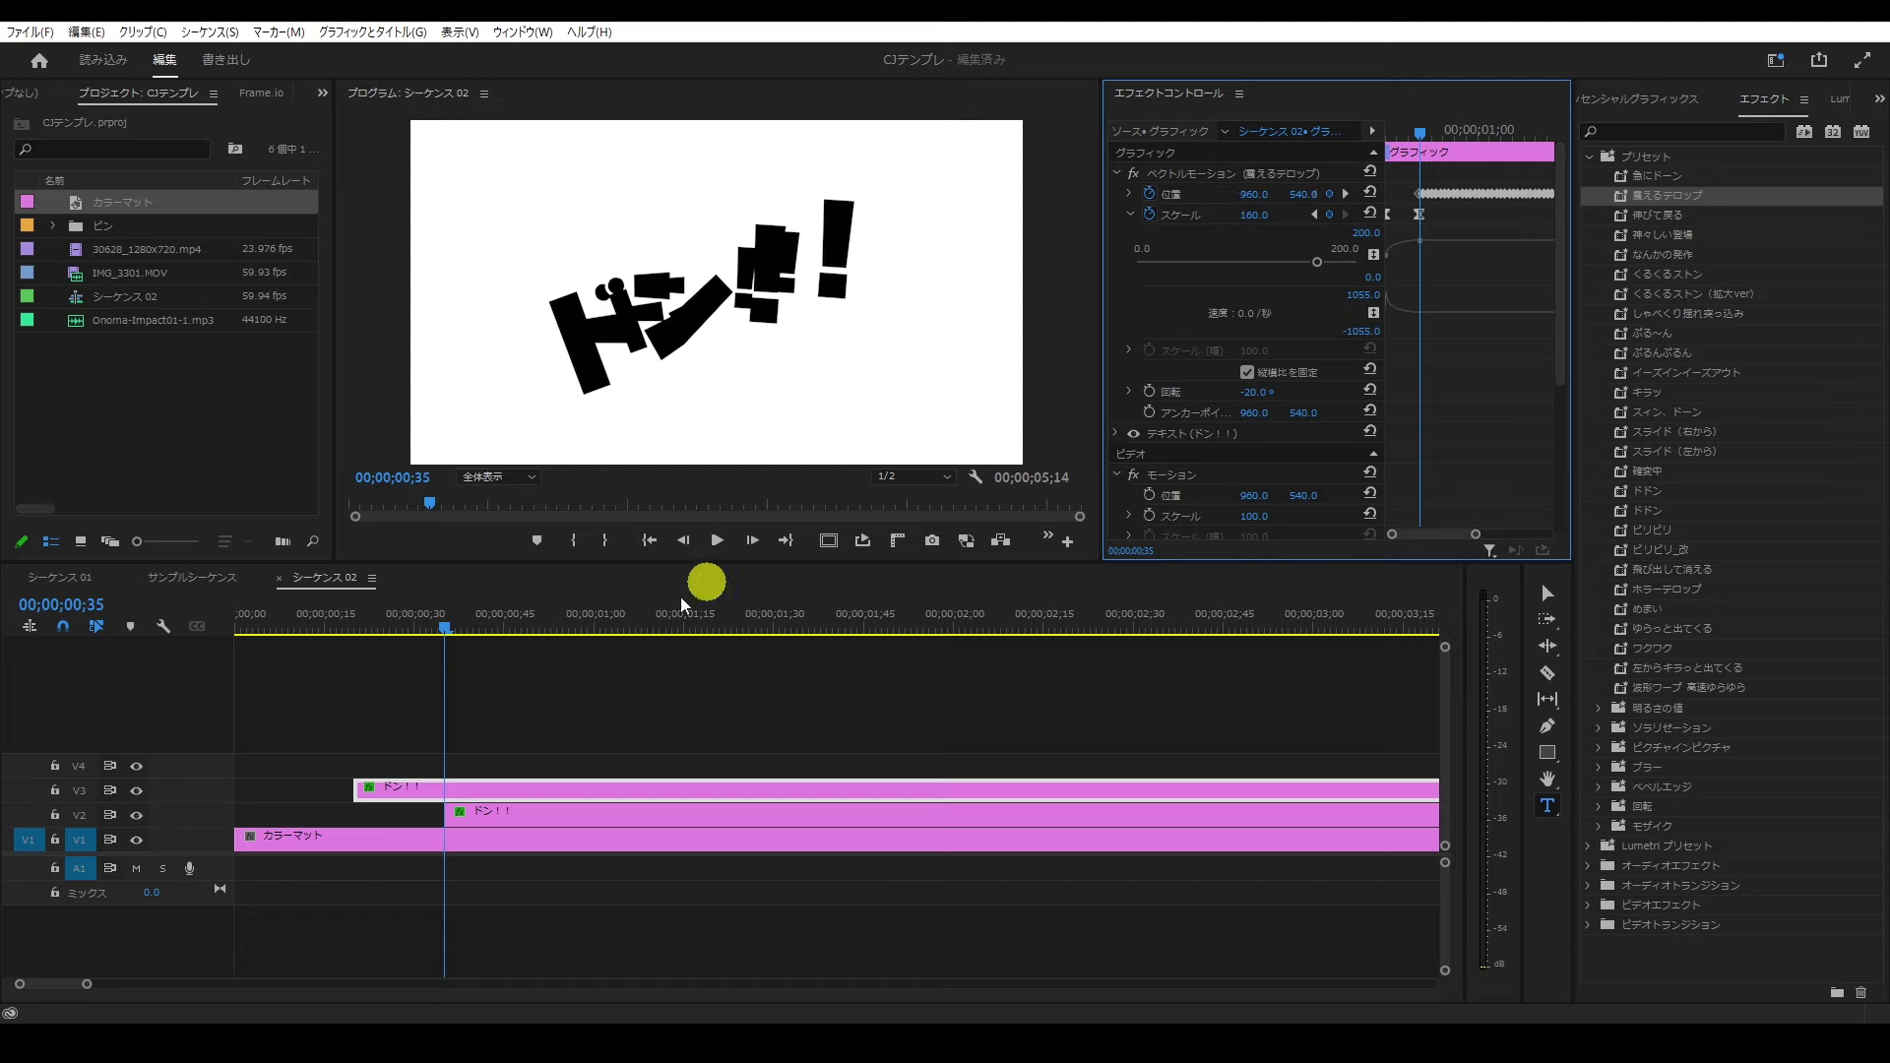
{"action": "left_click", "coordinate": [484, 827]}
{"action": "left_click_drag", "start_coordinate": [1545, 535], "coordinate": [1434, 534]}
{"action": "left_click", "coordinate": [1259, 215]}
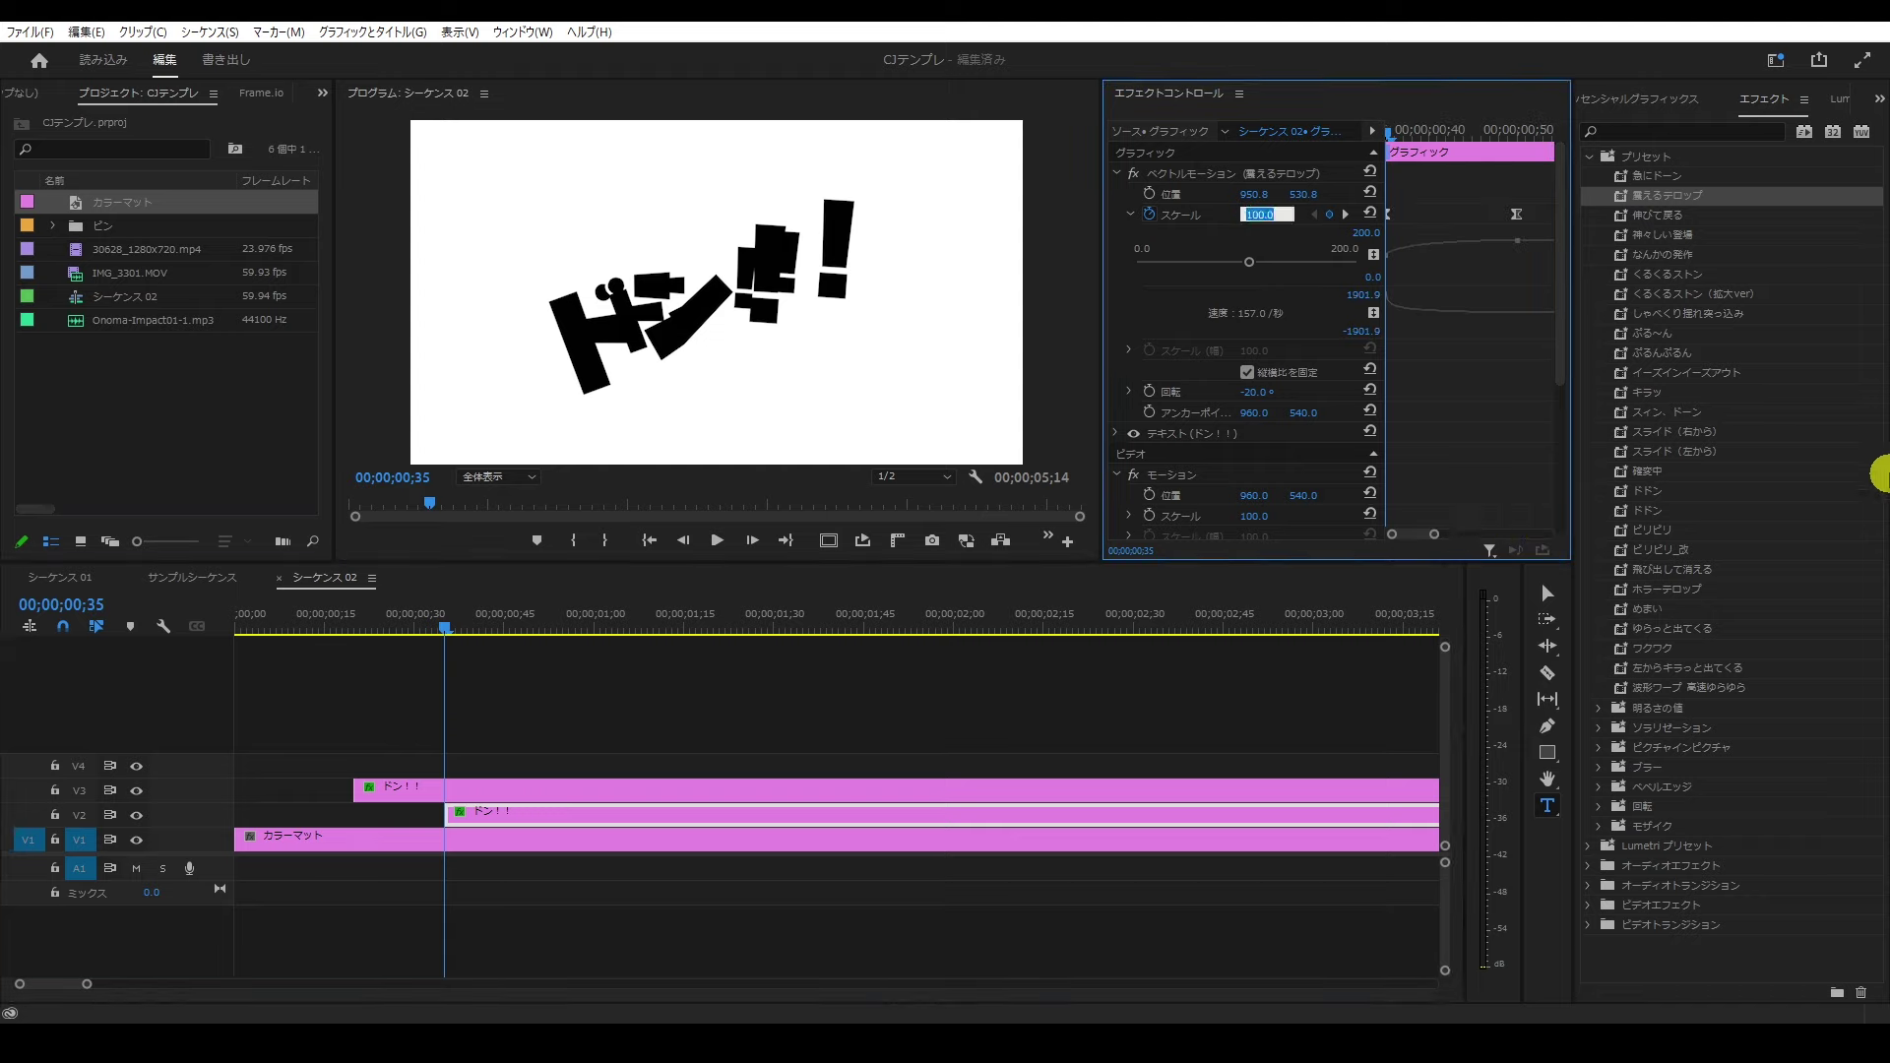
{"action": "type", "text": "160"}
{"action": "key", "text": "Return"}
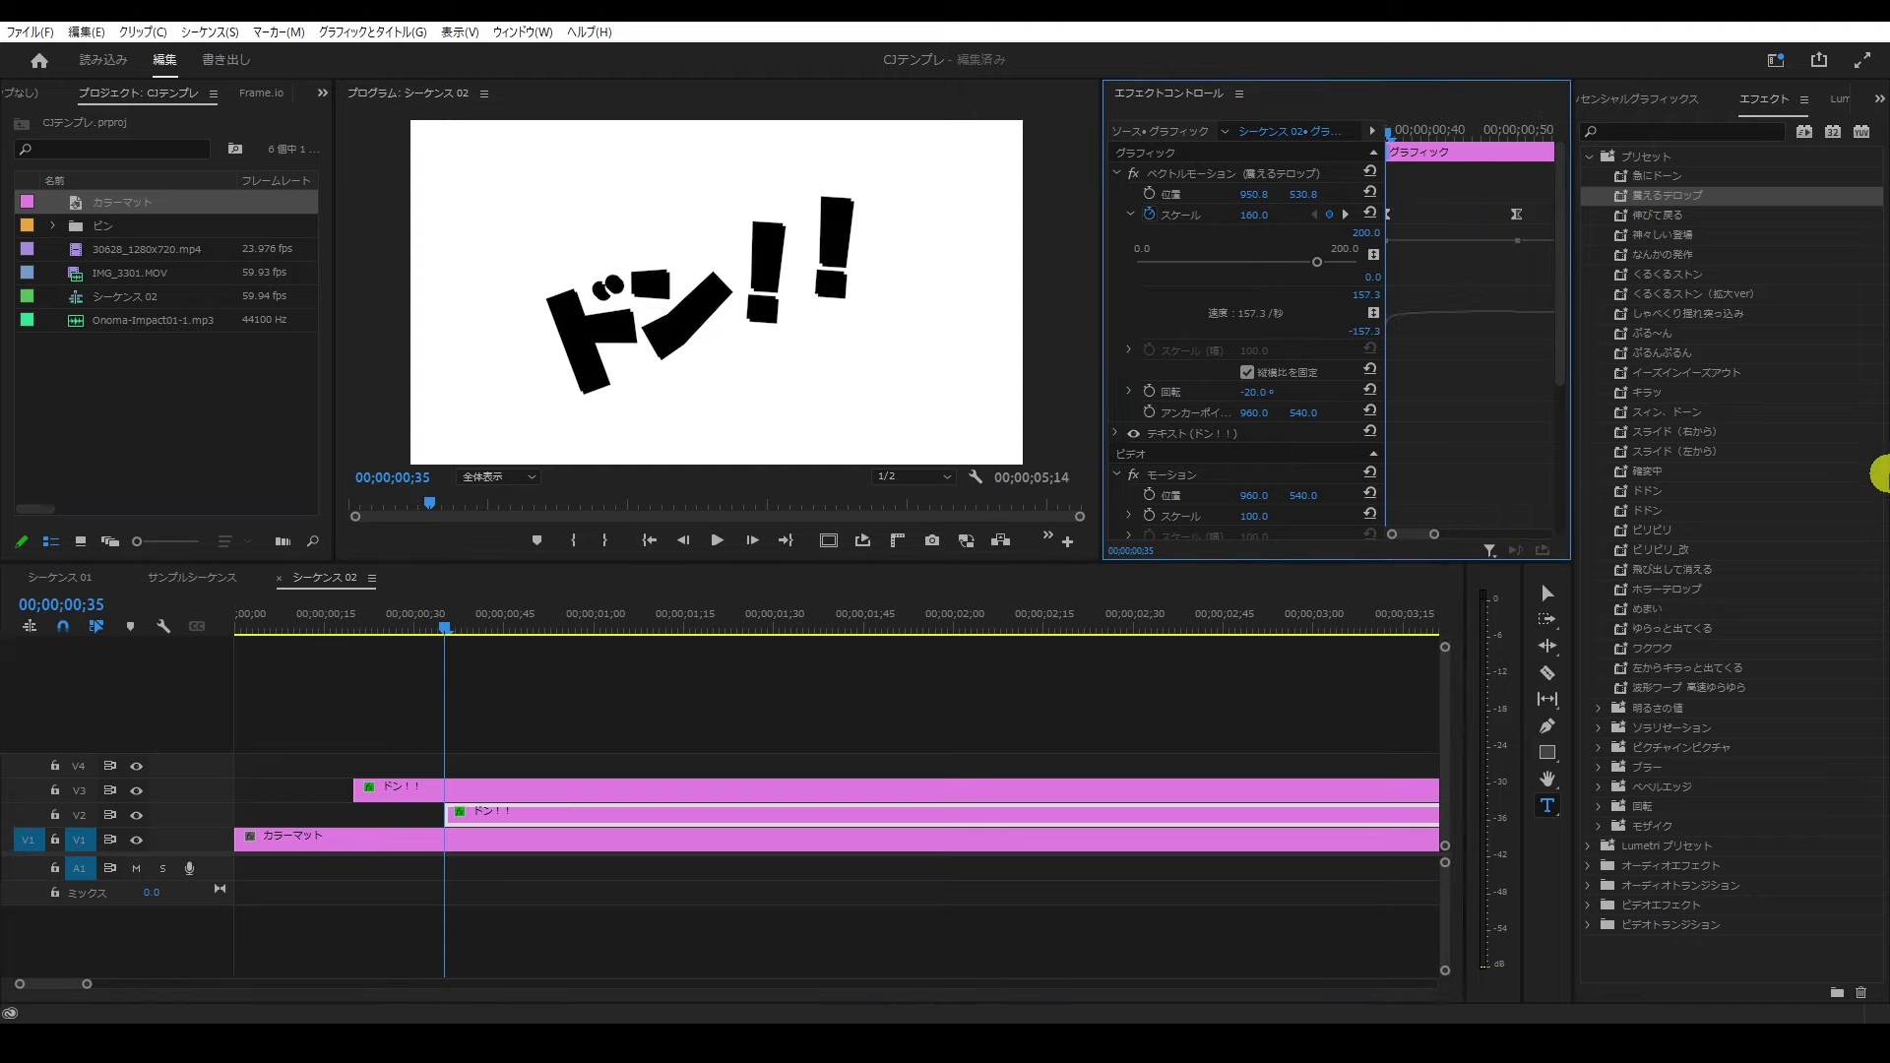
{"action": "left_click_drag", "start_coordinate": [1392, 130], "coordinate": [1521, 134]}
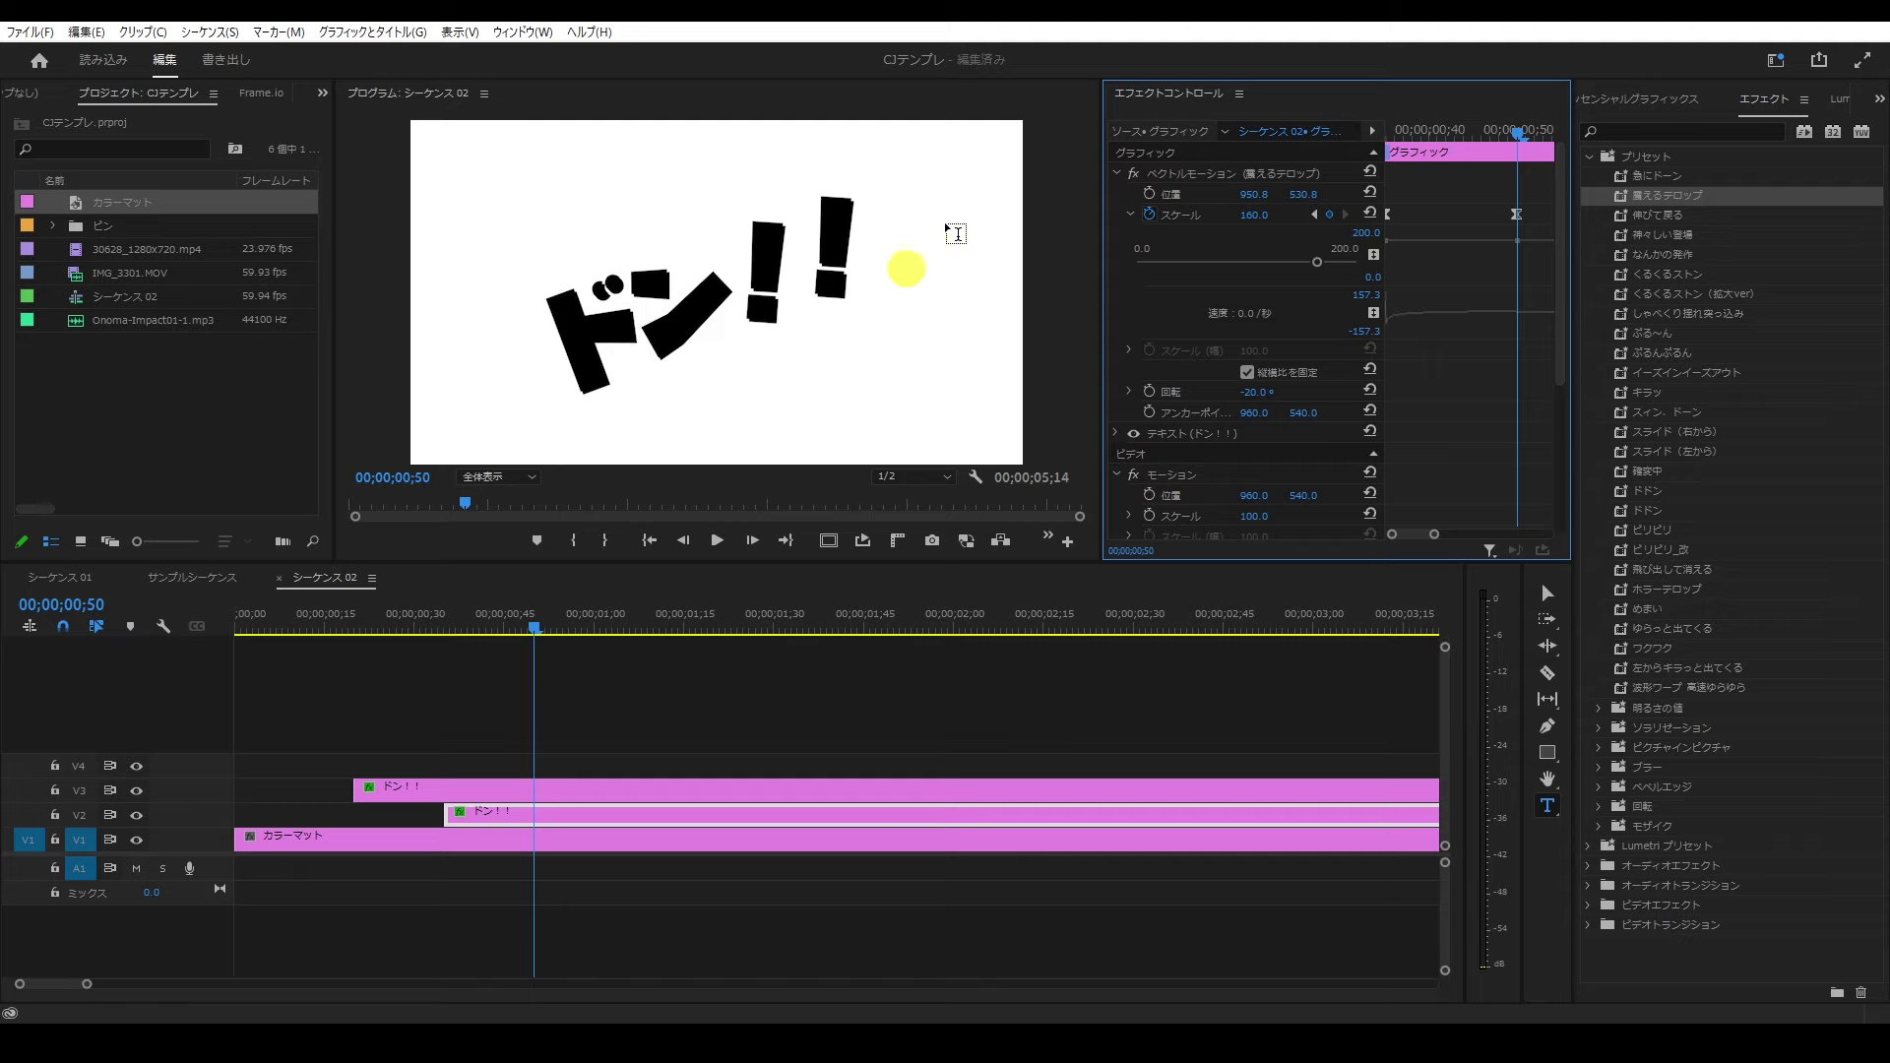
Step: At frame 50, set the V2 caption's scale to 220, adding a keyframe
{"action": "left_click", "coordinate": [1256, 215]}
{"action": "type", "text": "220"}
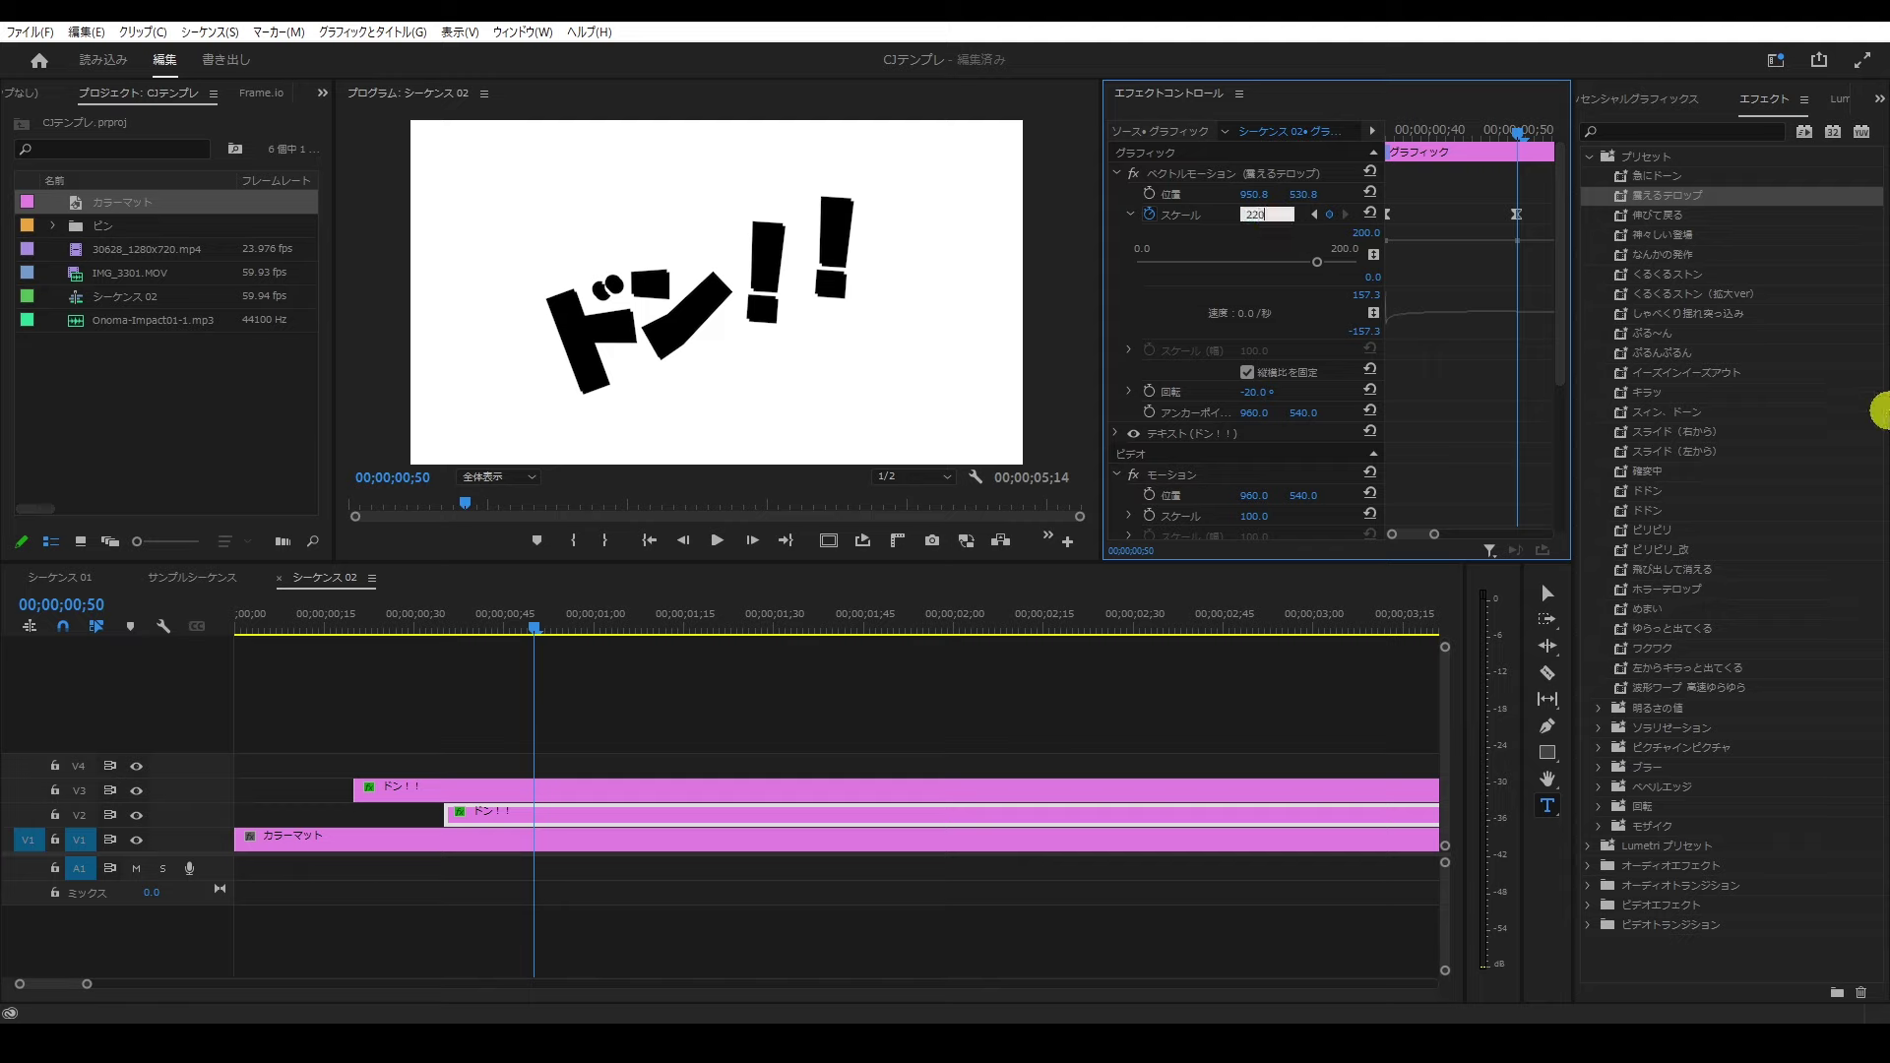
{"action": "key", "text": "Return"}
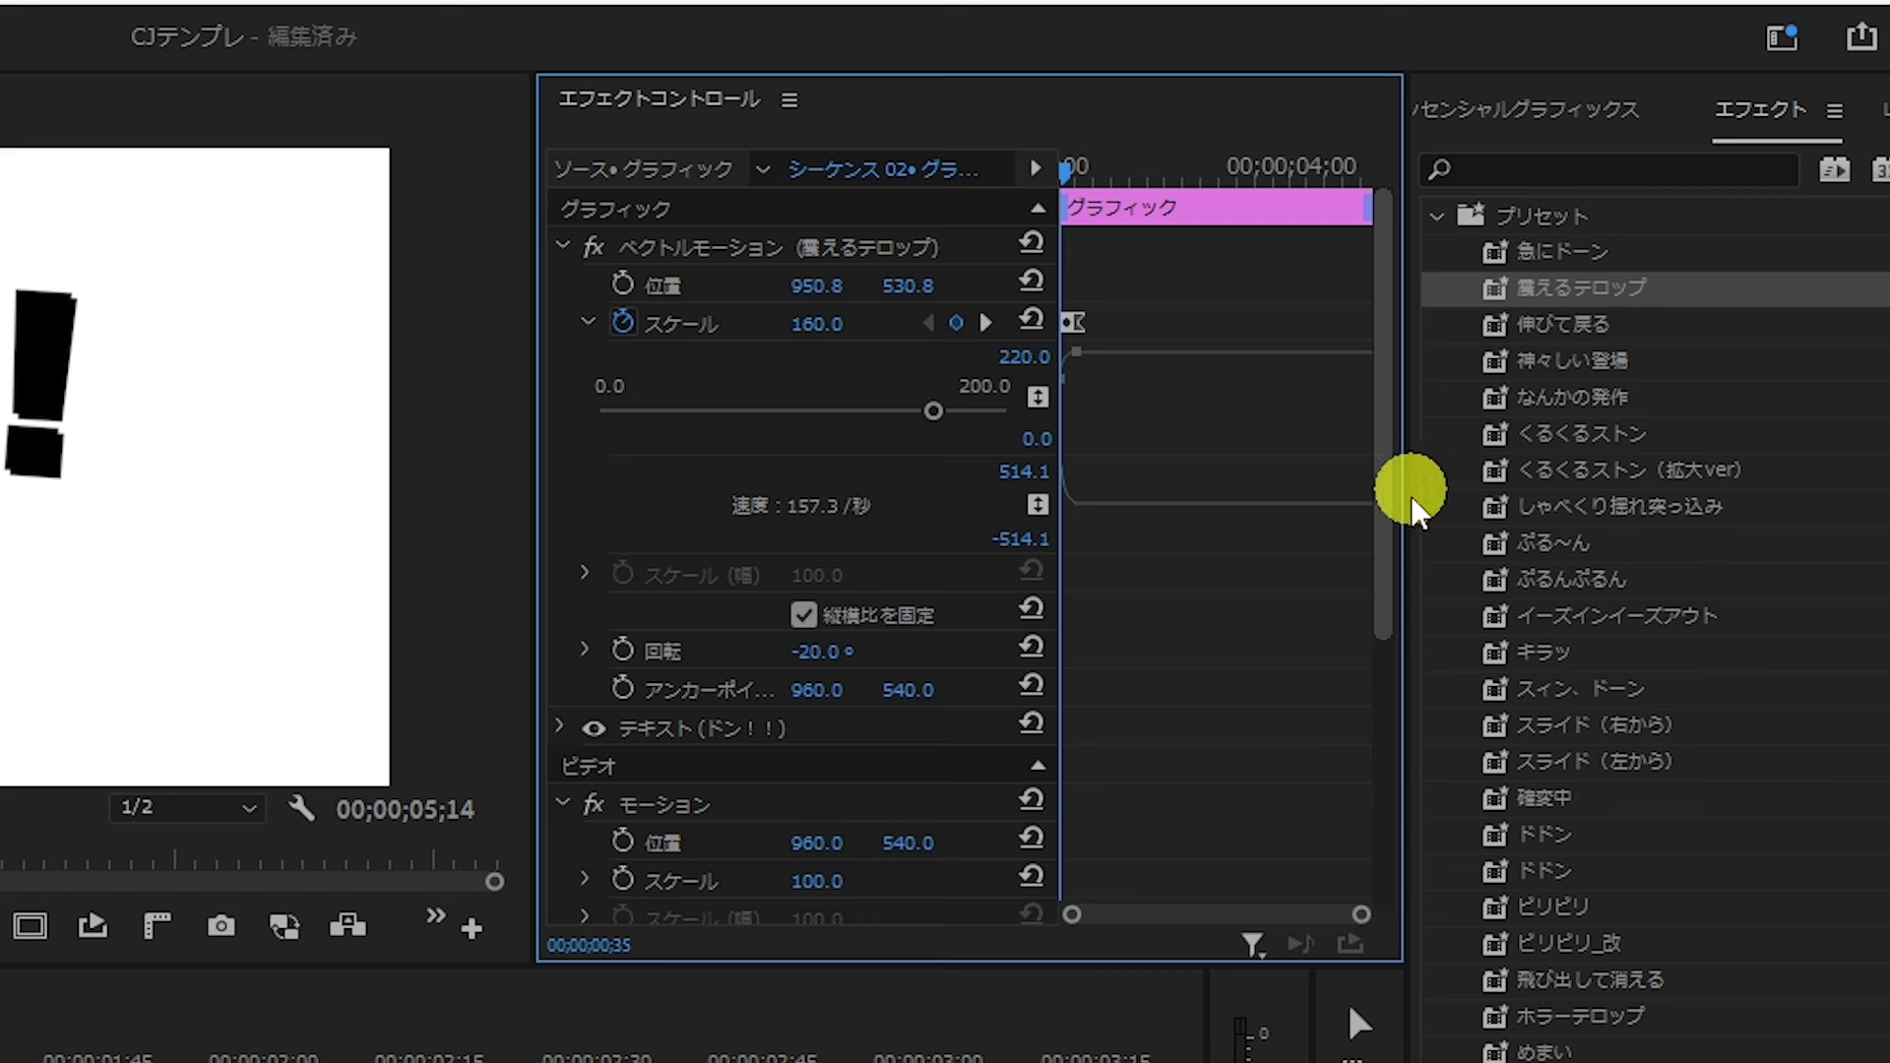
Step: Enable opacity keyframing on the V2 caption and set it to 80% at frame 35
{"action": "left_click_drag", "start_coordinate": [1549, 358], "coordinate": [1551, 481]}
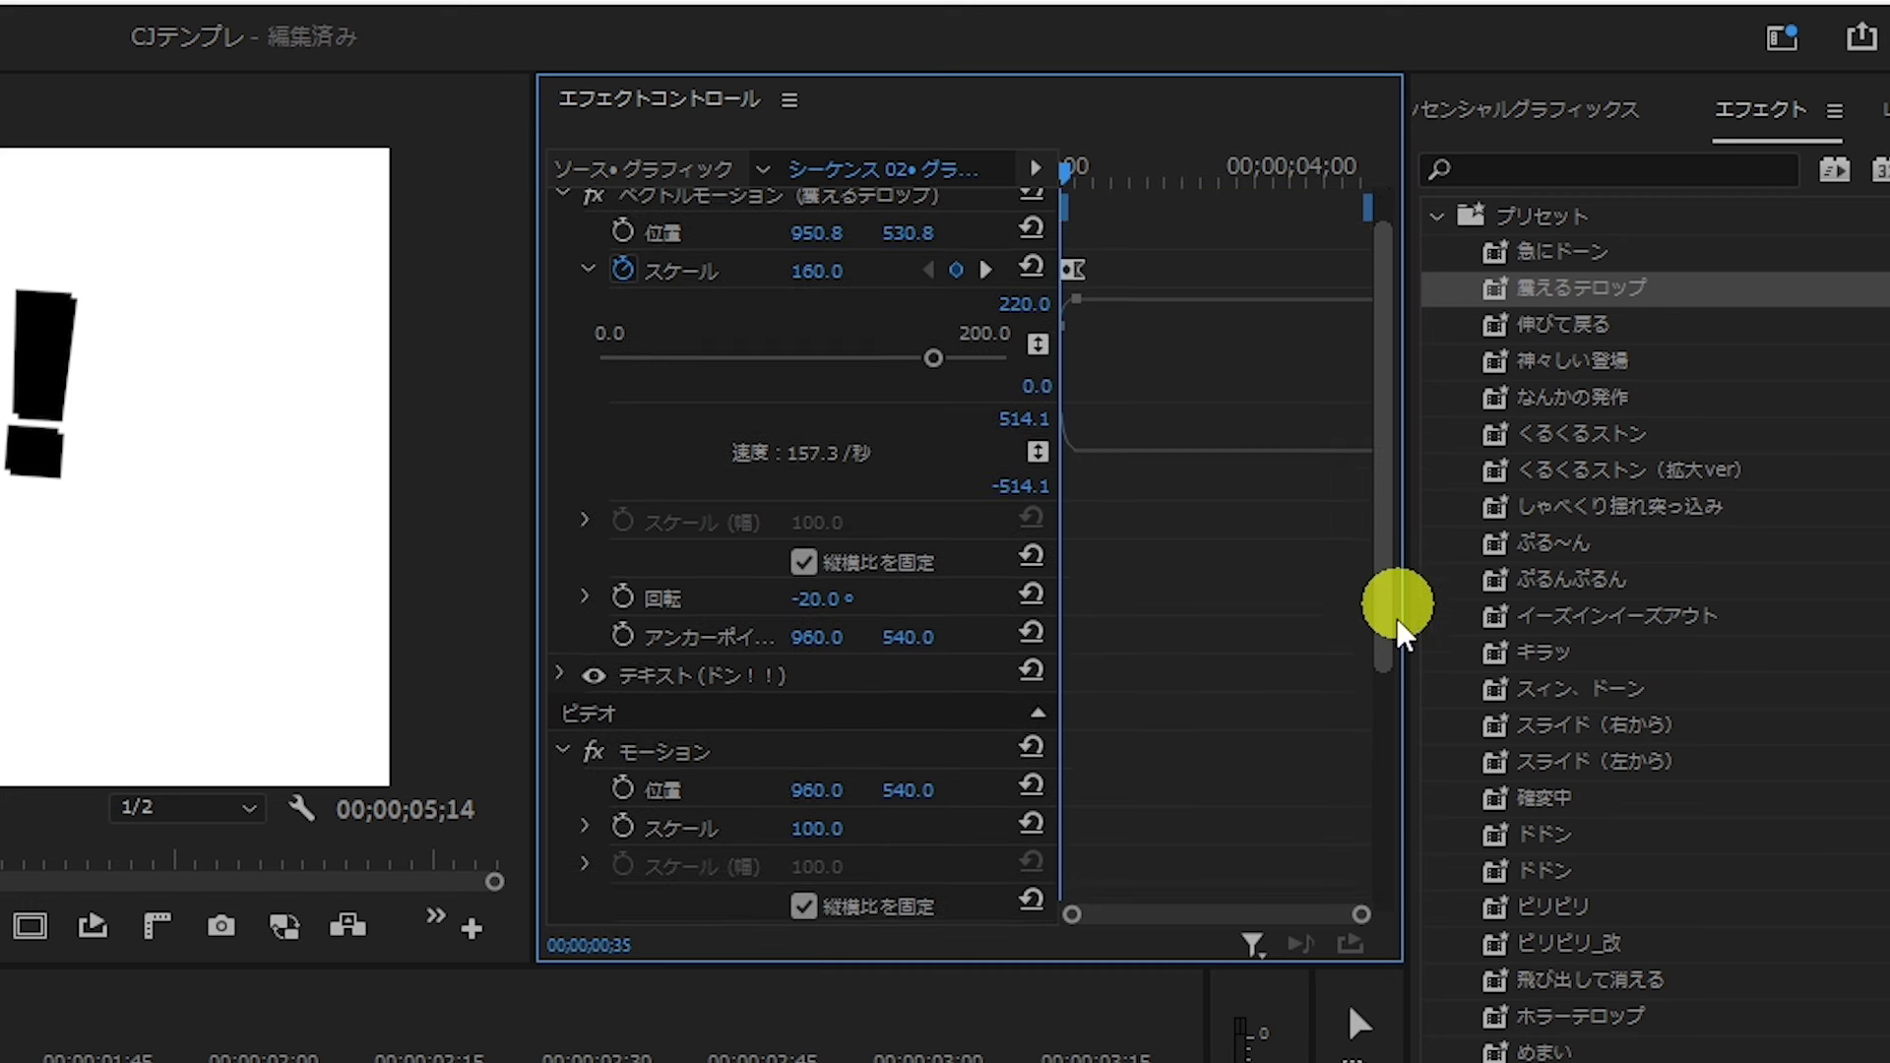
{"action": "left_click_drag", "start_coordinate": [1366, 827], "coordinate": [1368, 836]}
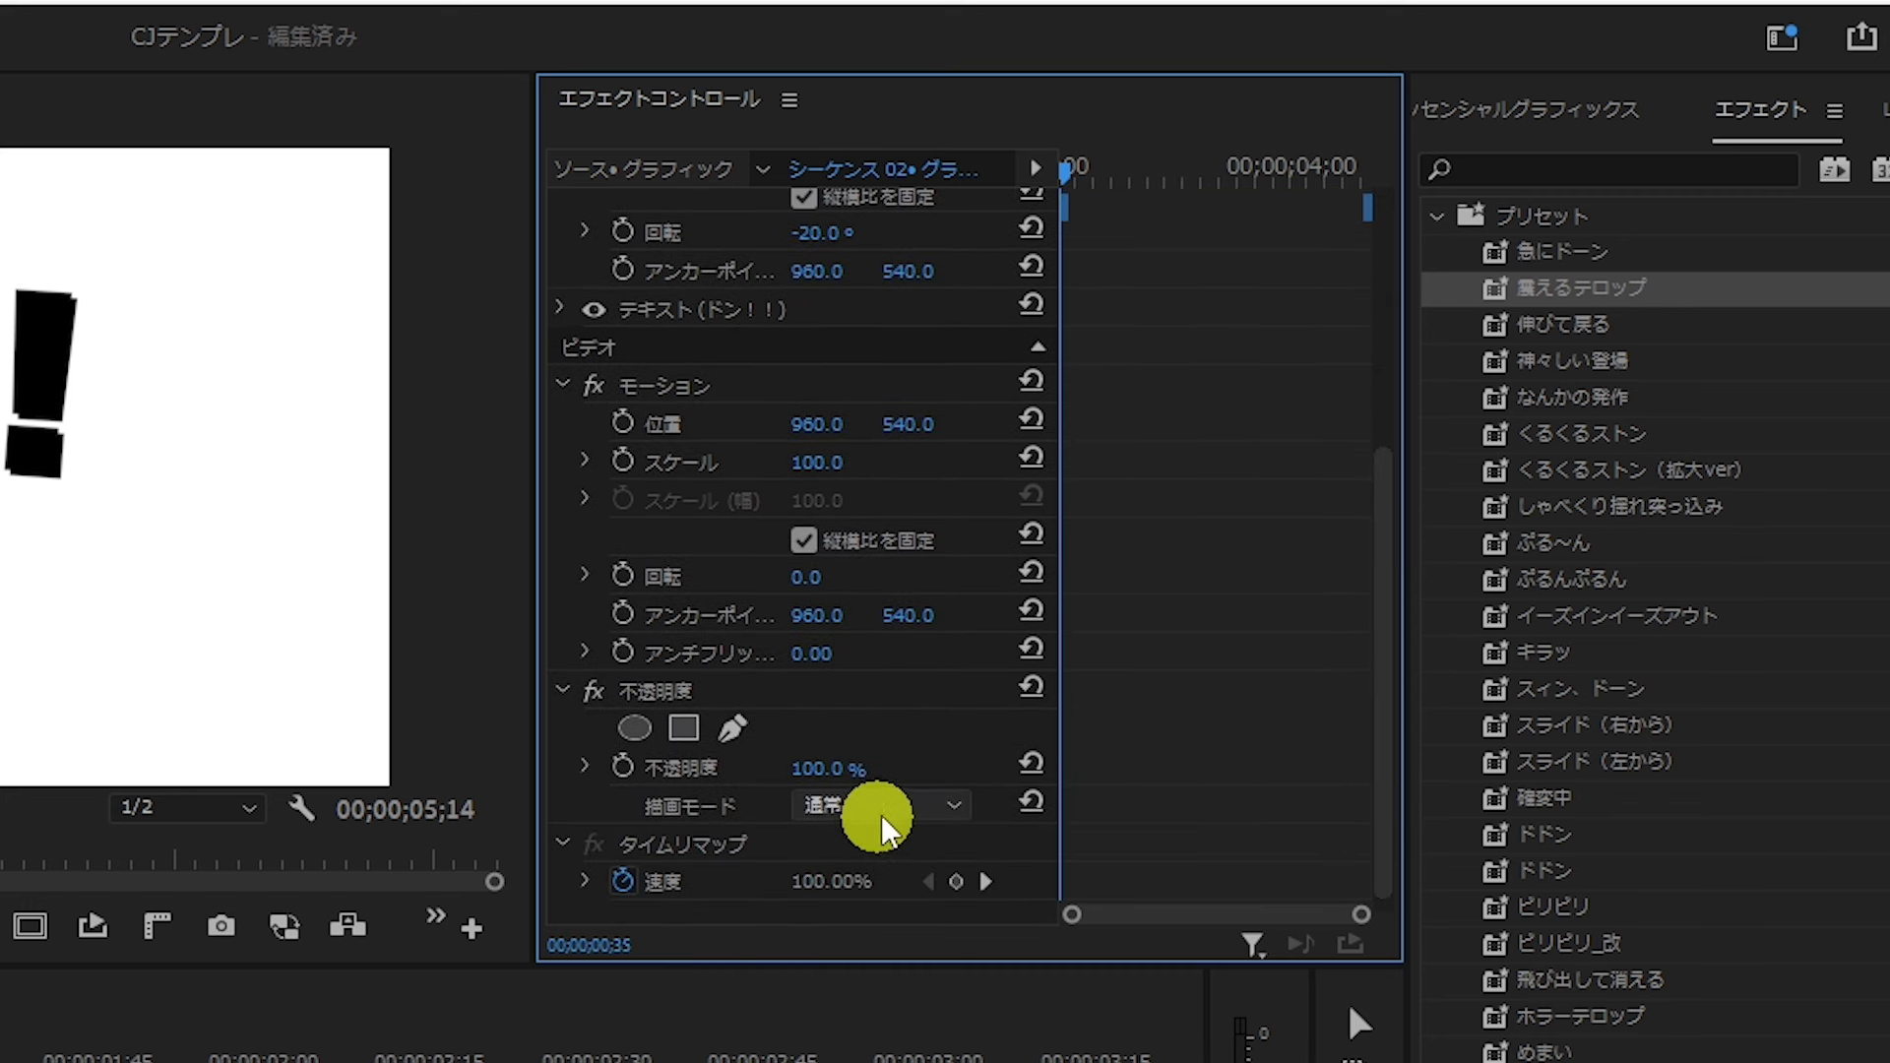
{"action": "left_click", "coordinate": [620, 767]}
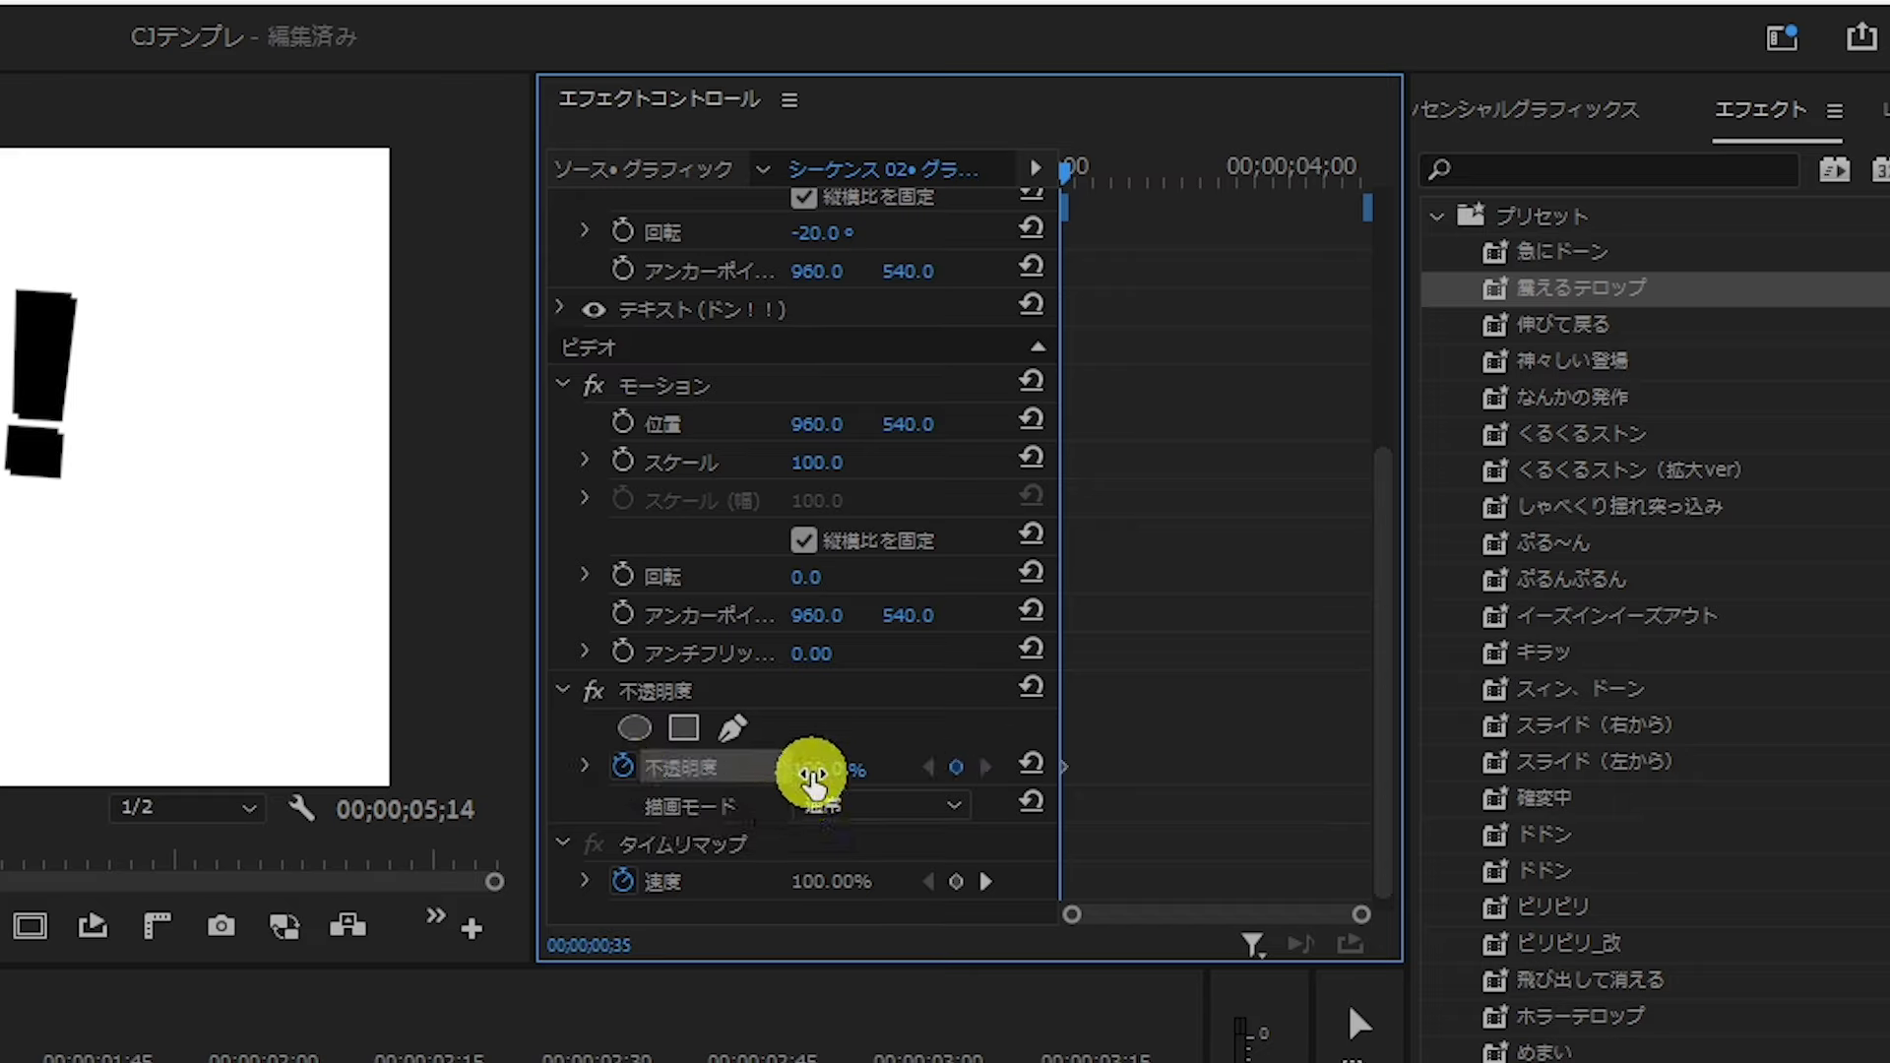
{"action": "left_click", "coordinate": [817, 767]}
{"action": "type", "text": "80"}
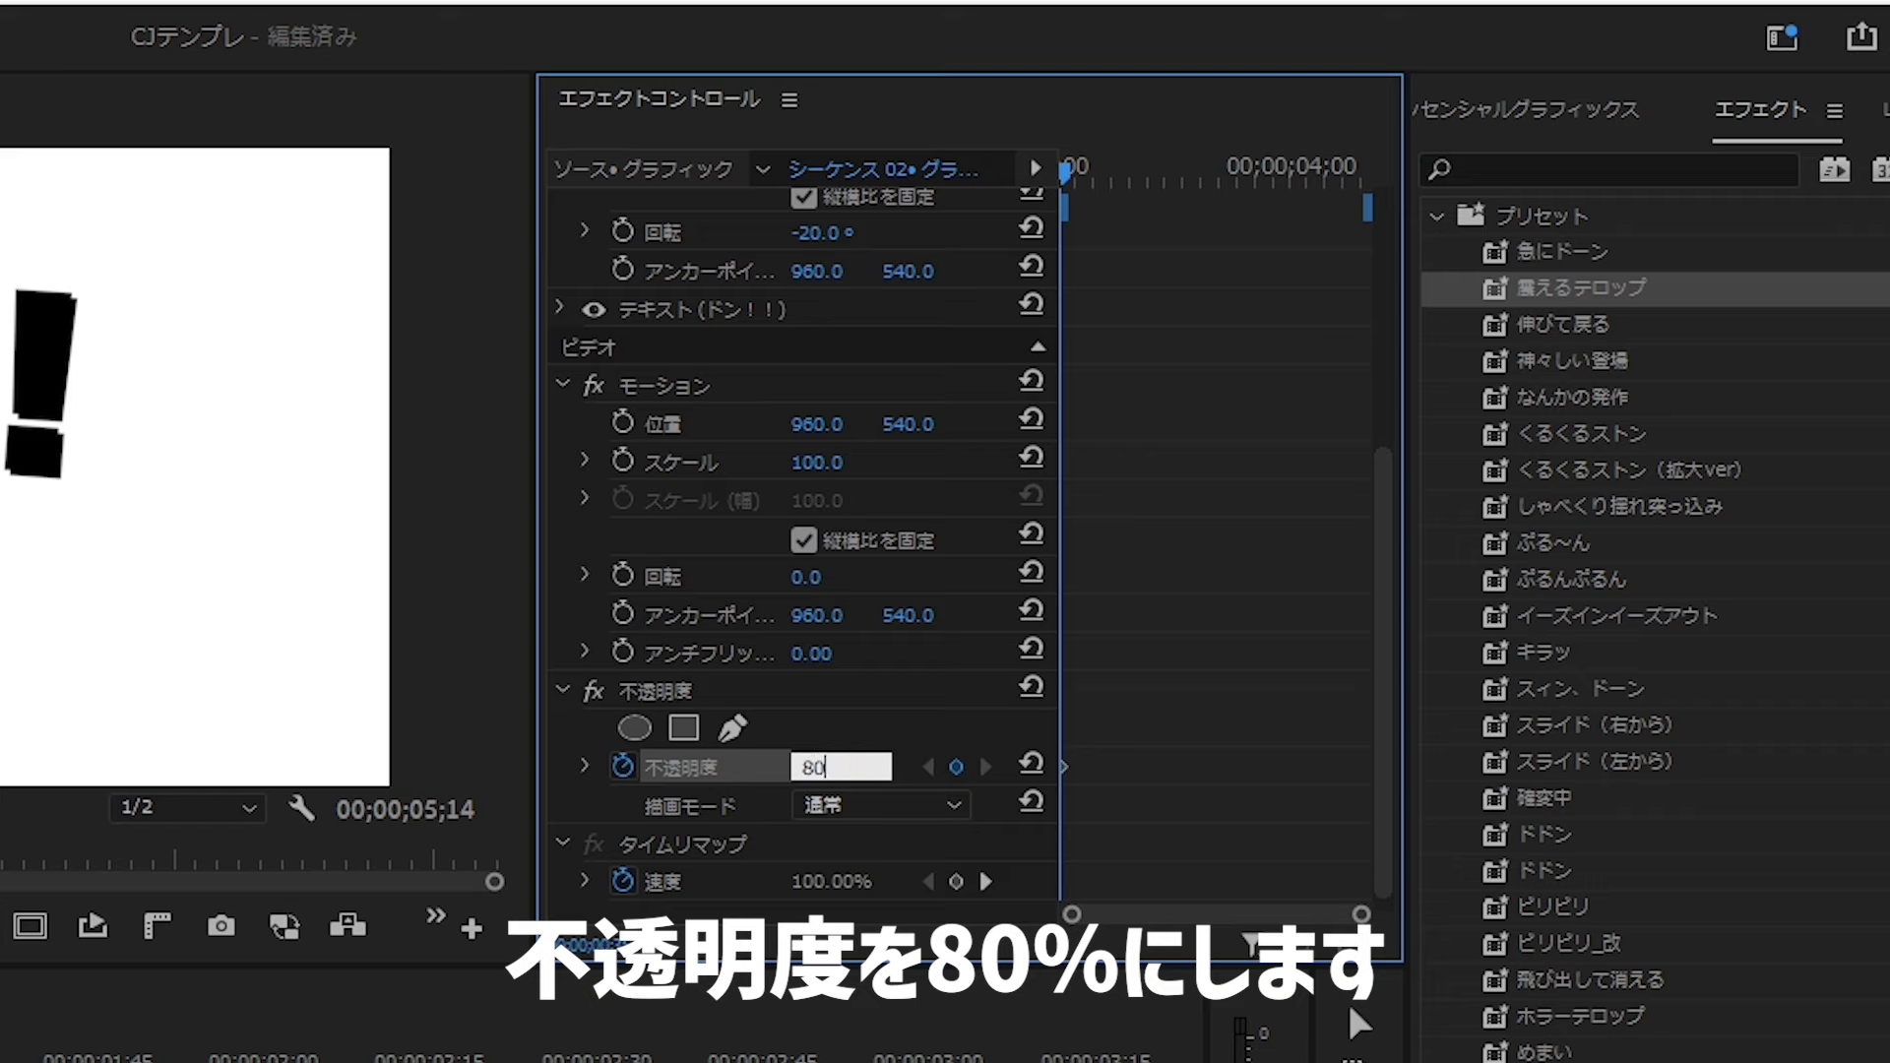
{"action": "key", "text": "Return"}
Step: At frame 50, set the V2 caption's opacity to 0%
{"action": "mouse_move", "coordinate": [1379, 746]}
{"action": "left_mouse_down"}
{"action": "mouse_move", "coordinate": [1417, 509]}
{"action": "mouse_move", "coordinate": [1371, 380]}
{"action": "left_mouse_up"}
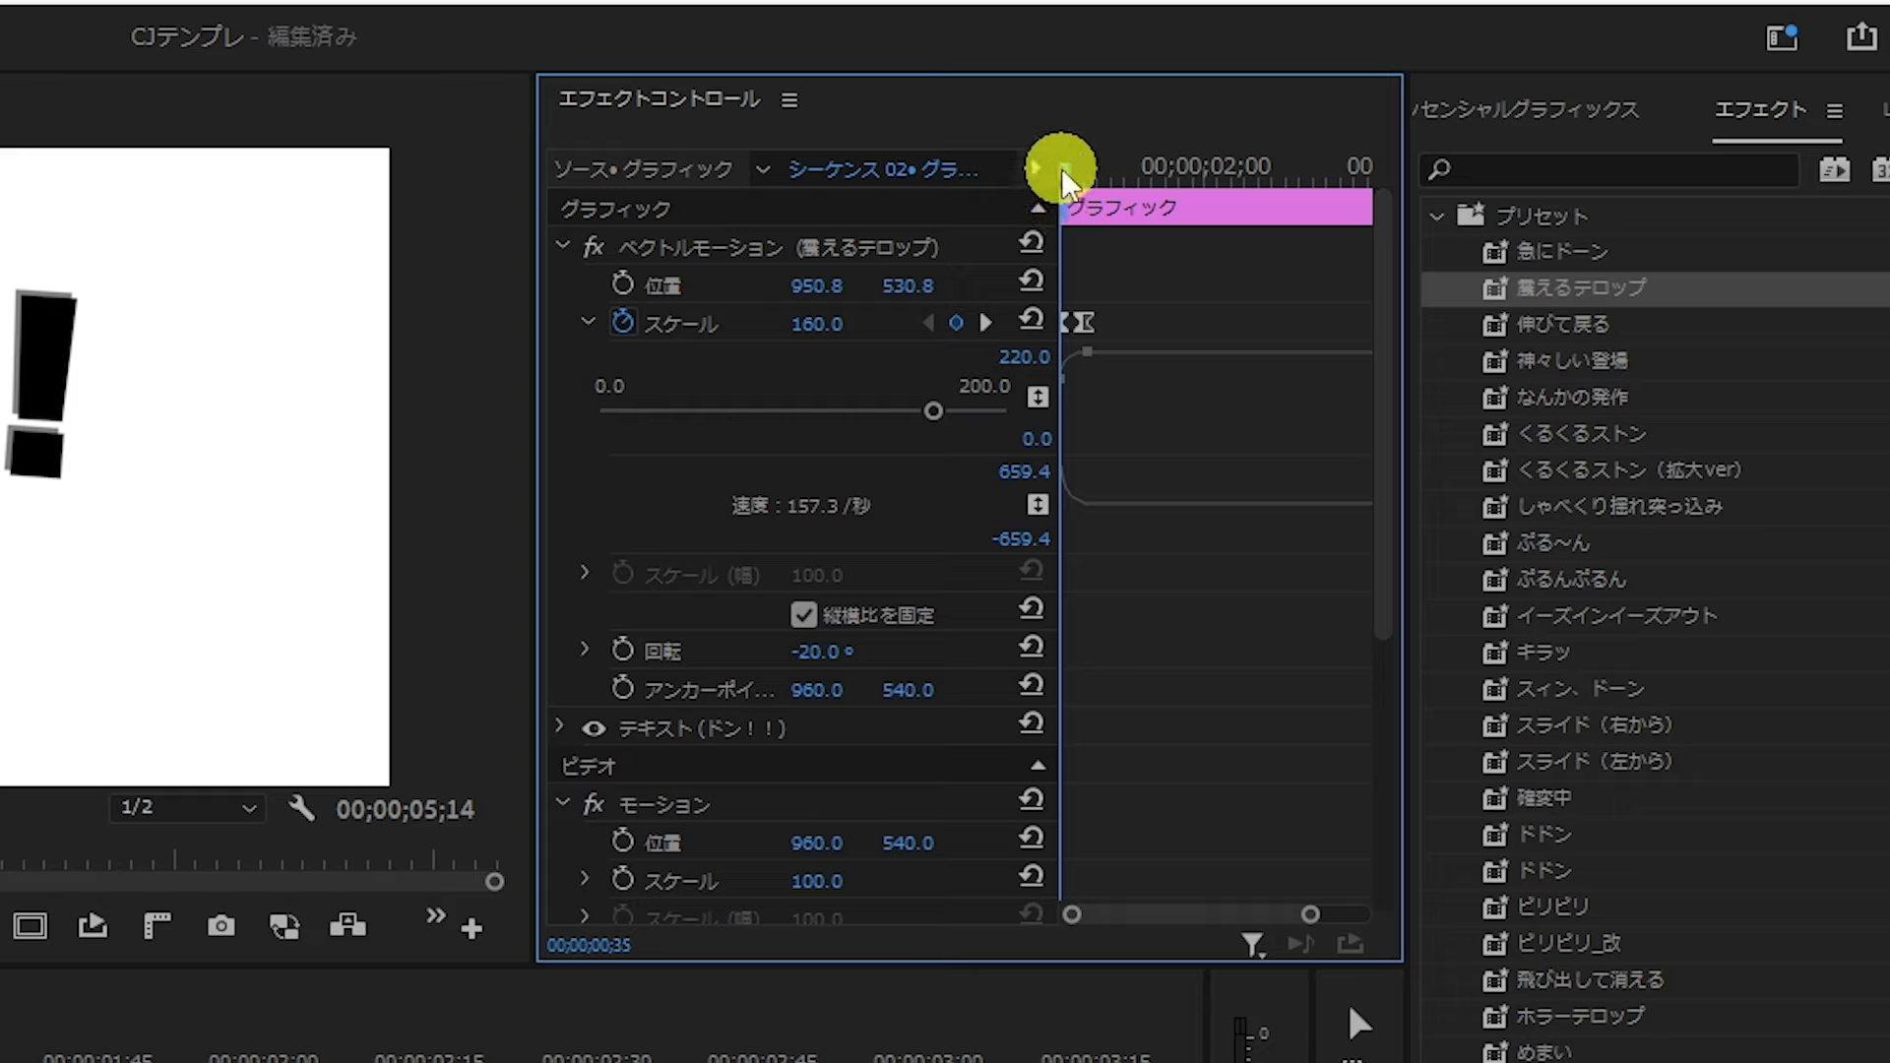
{"action": "left_click_drag", "start_coordinate": [1064, 177], "coordinate": [1084, 173]}
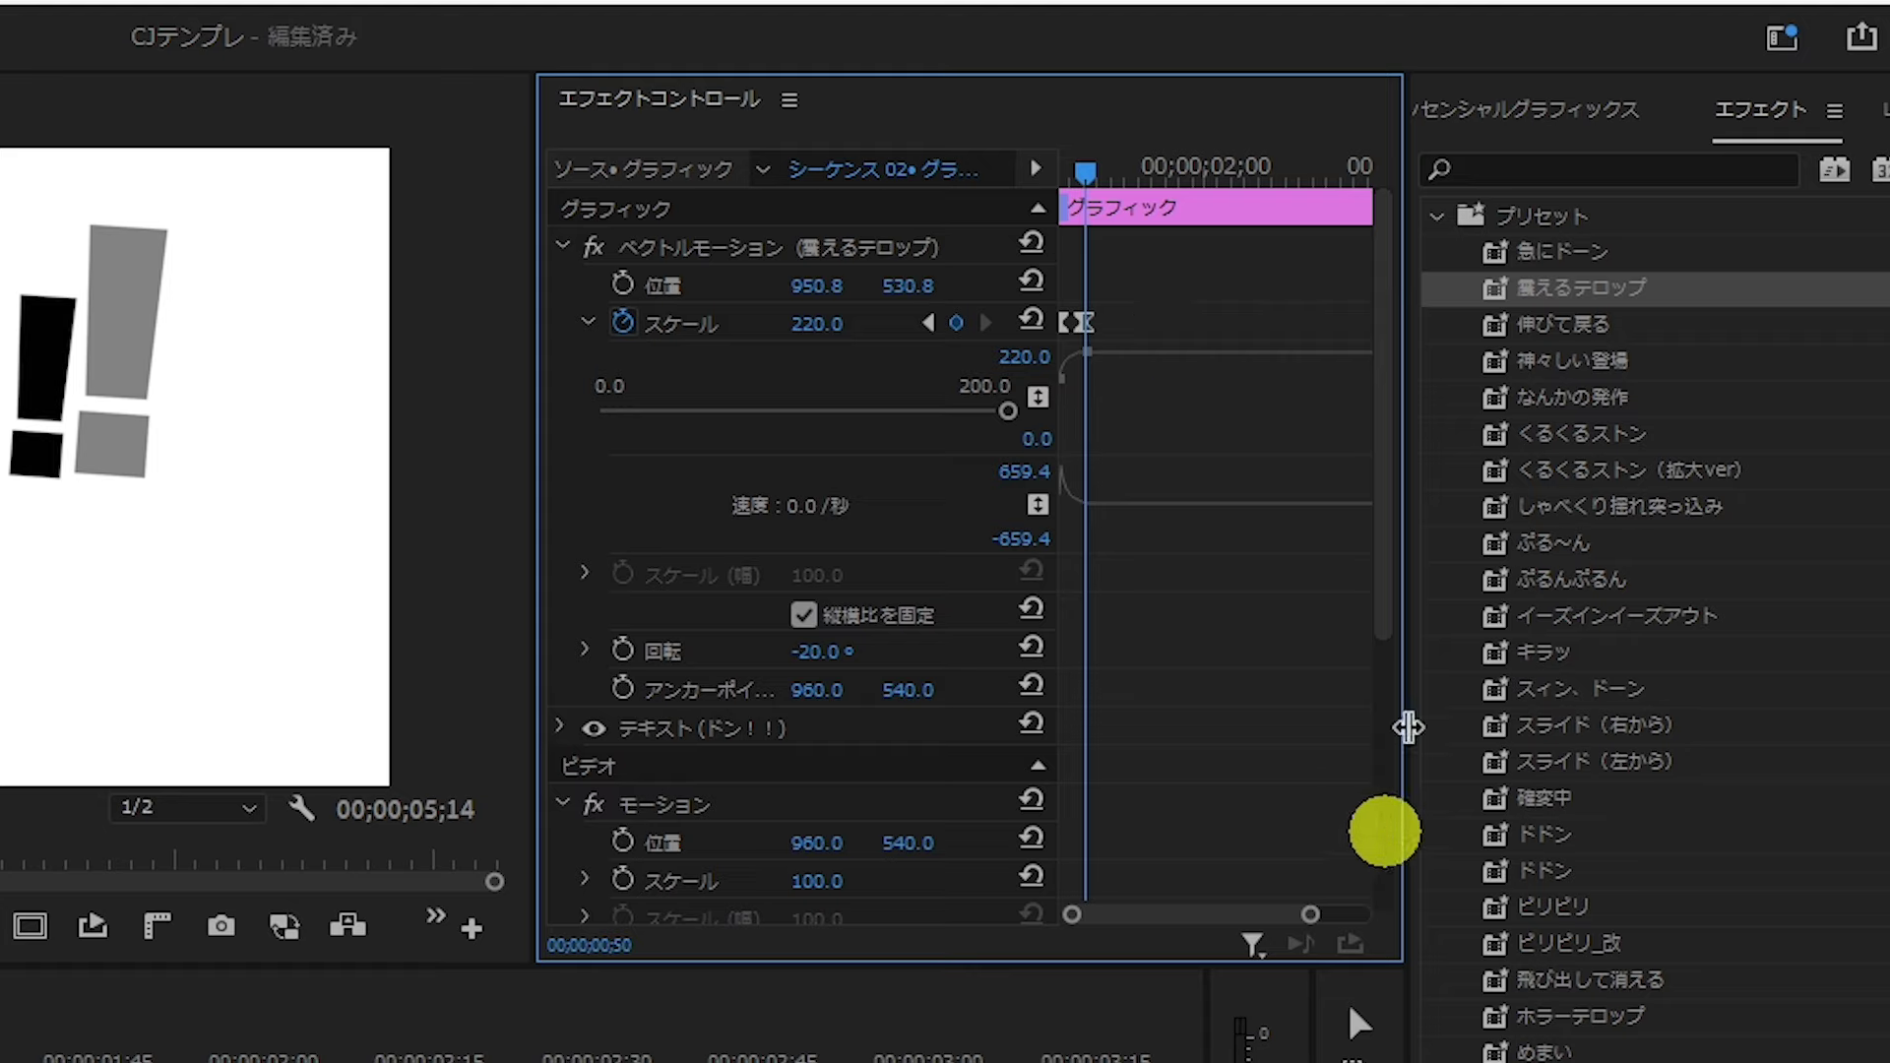
{"action": "left_click_drag", "start_coordinate": [1382, 433], "coordinate": [919, 877]}
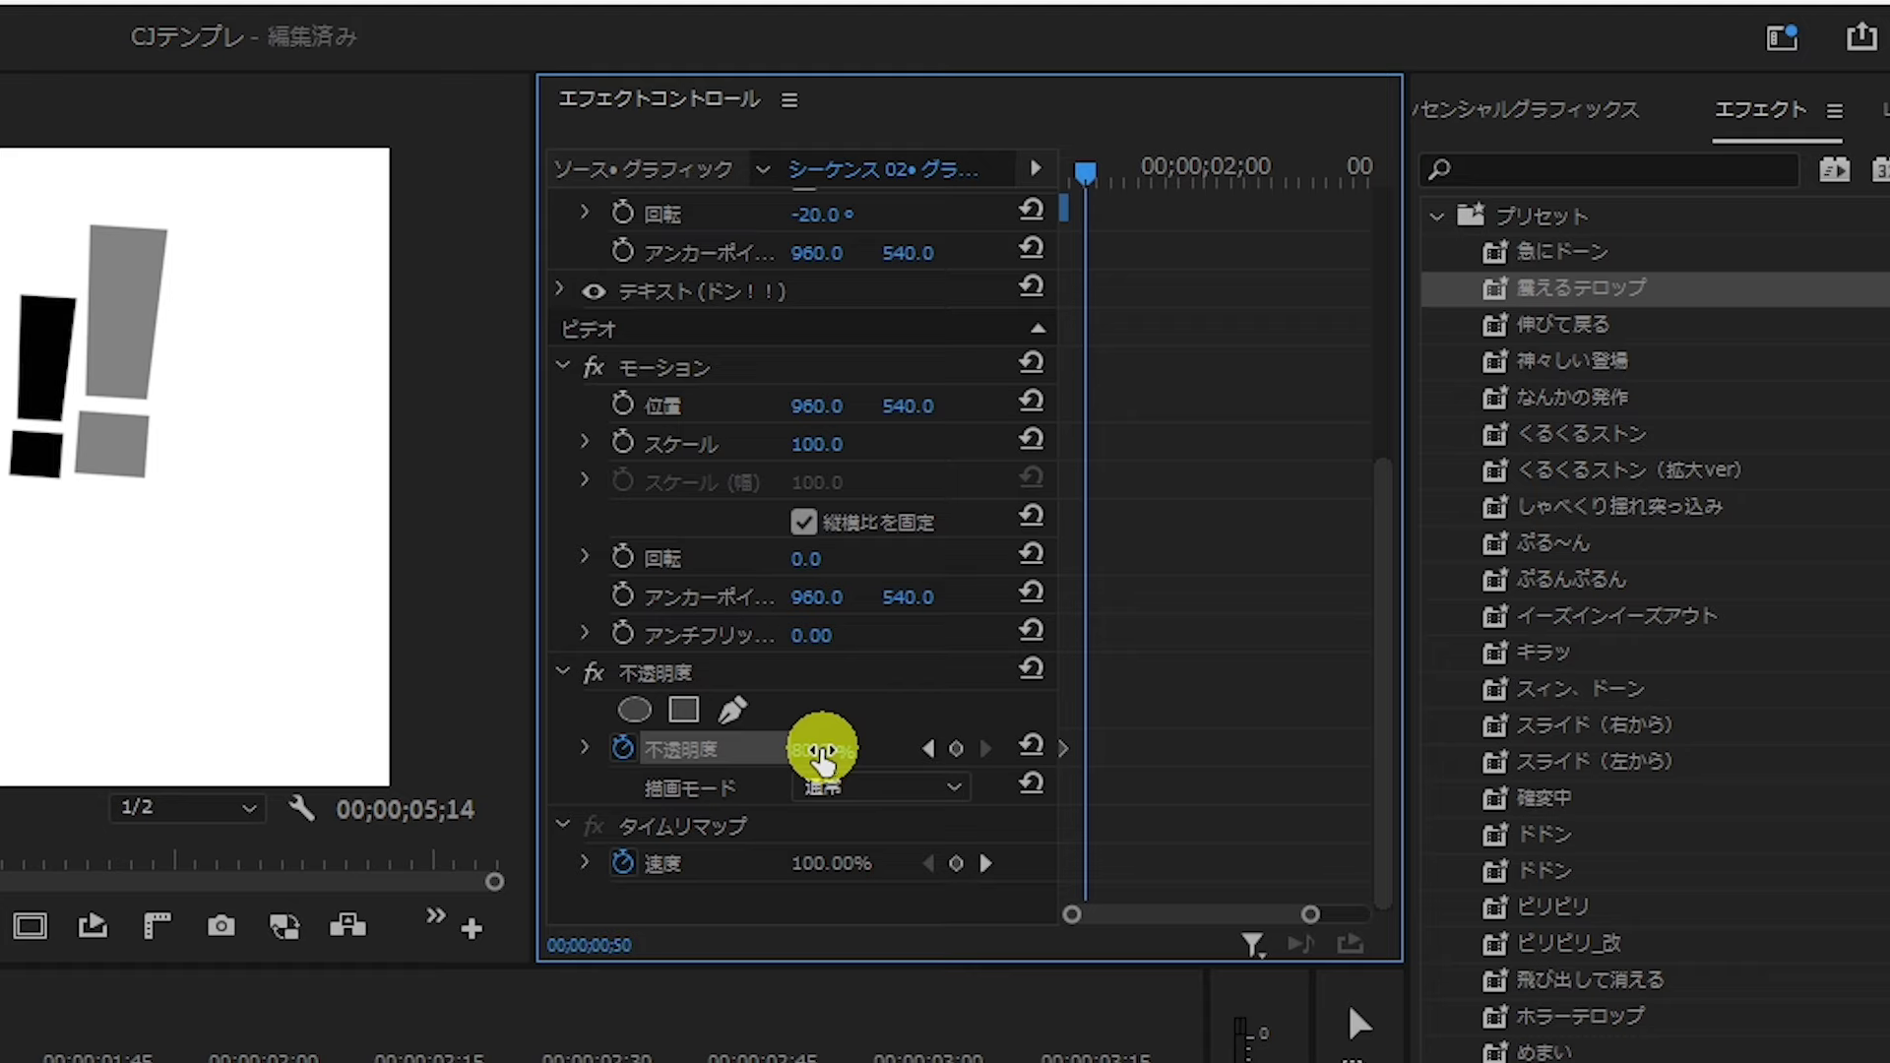
{"action": "left_click", "coordinate": [822, 750]}
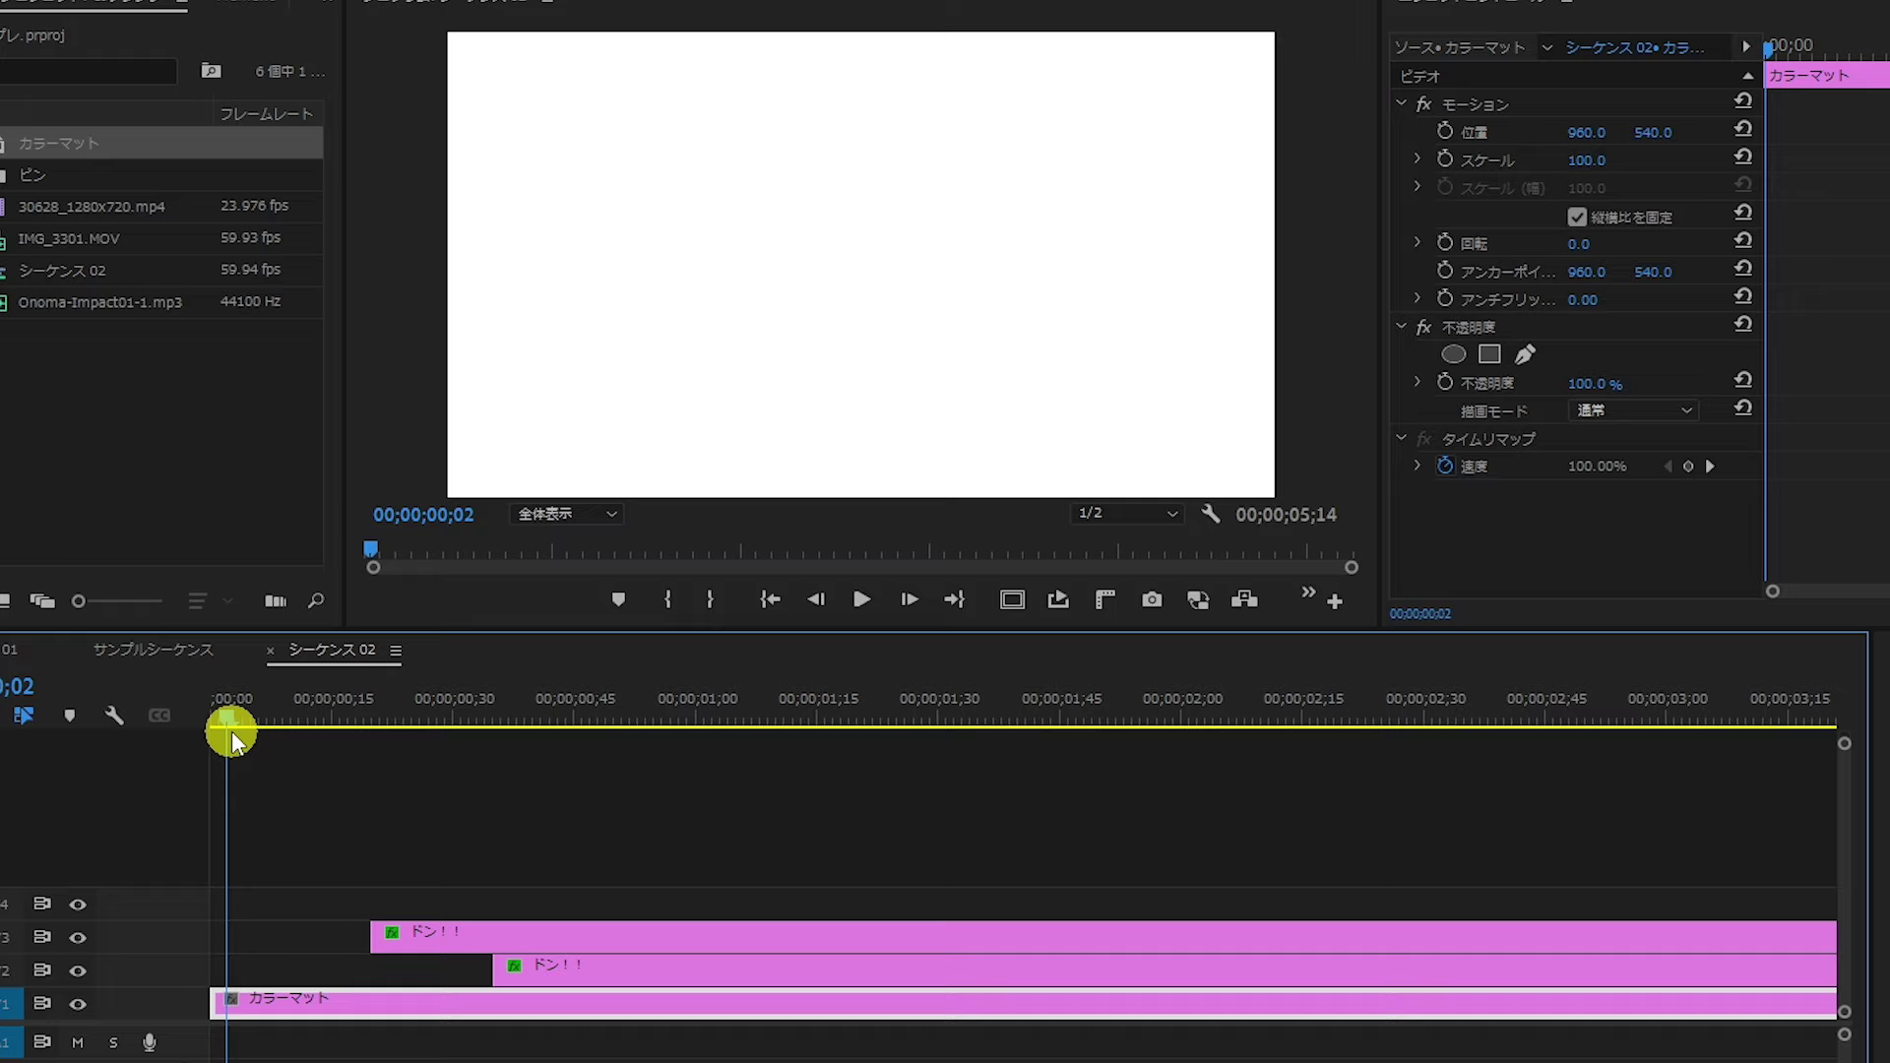
Step: Scrub the sequence to preview the echo fading as it grows, then select both caption clips
{"action": "left_click_drag", "start_coordinate": [232, 730], "coordinate": [398, 730]}
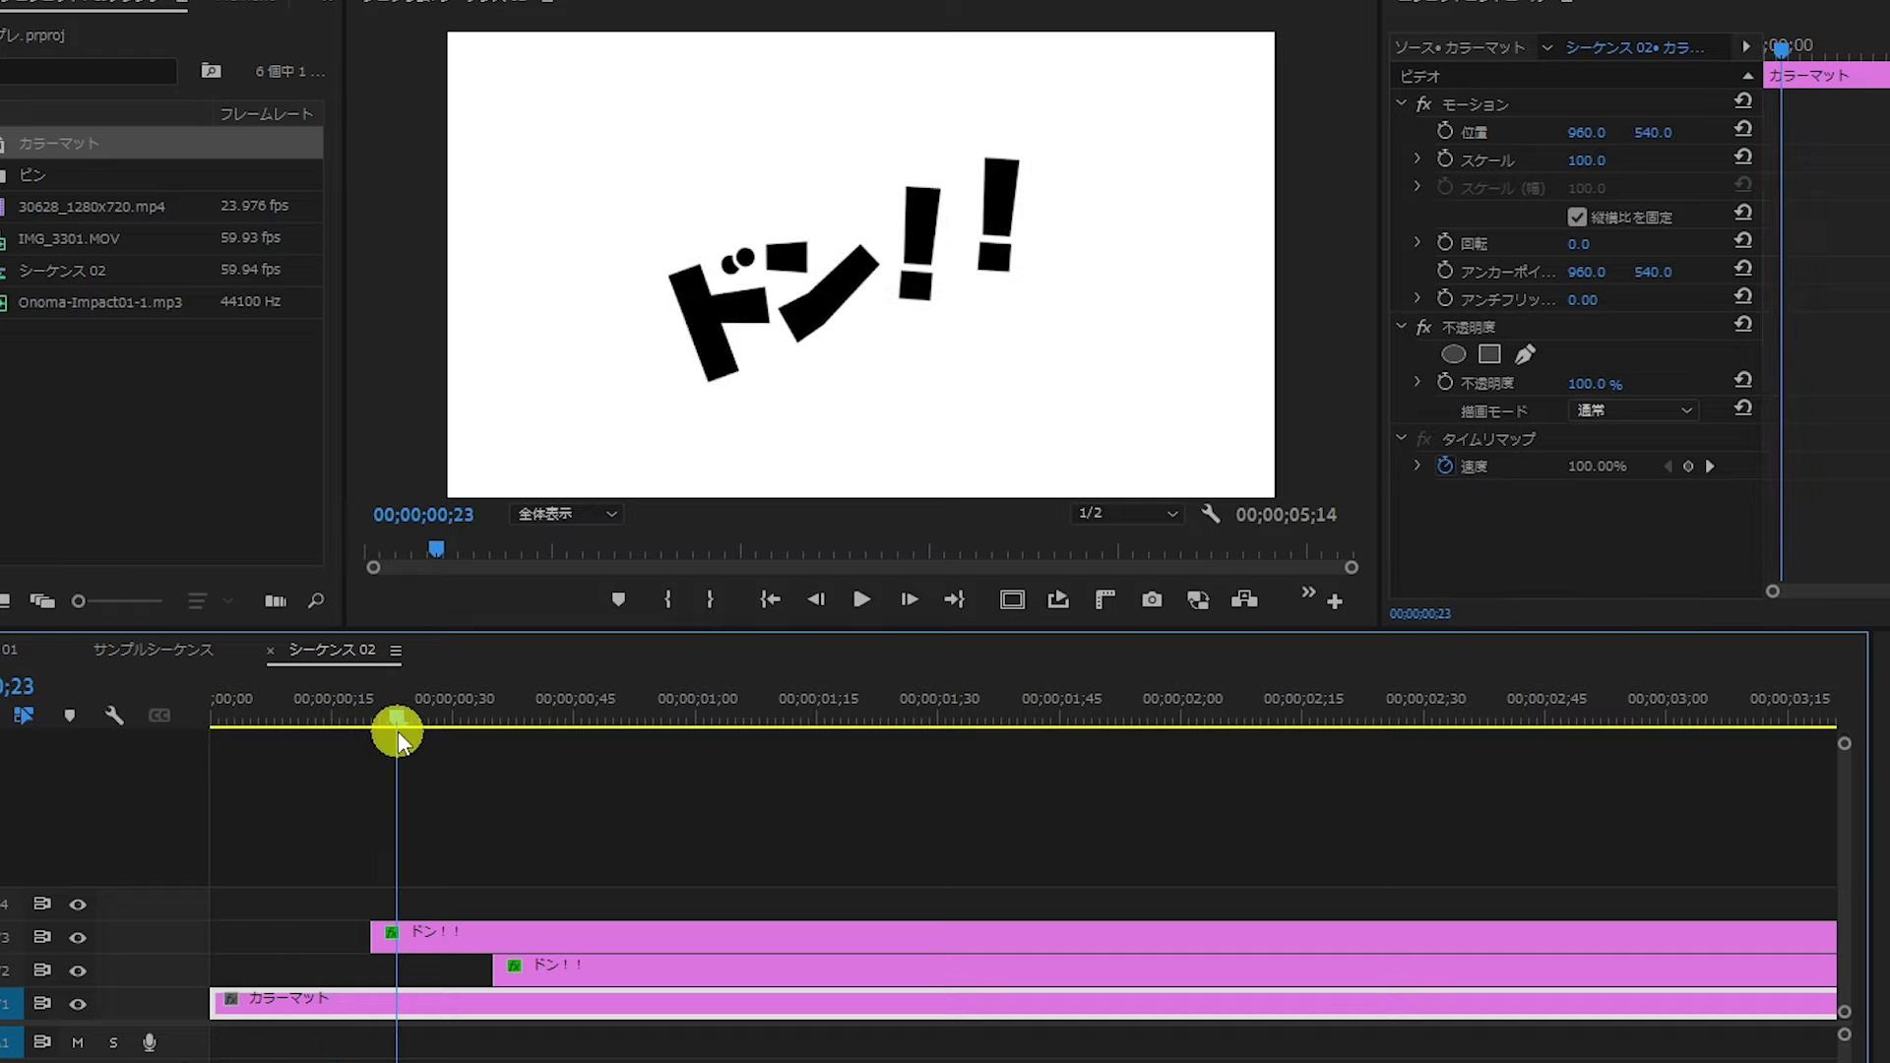
{"action": "left_click_drag", "start_coordinate": [397, 731], "coordinate": [440, 731]}
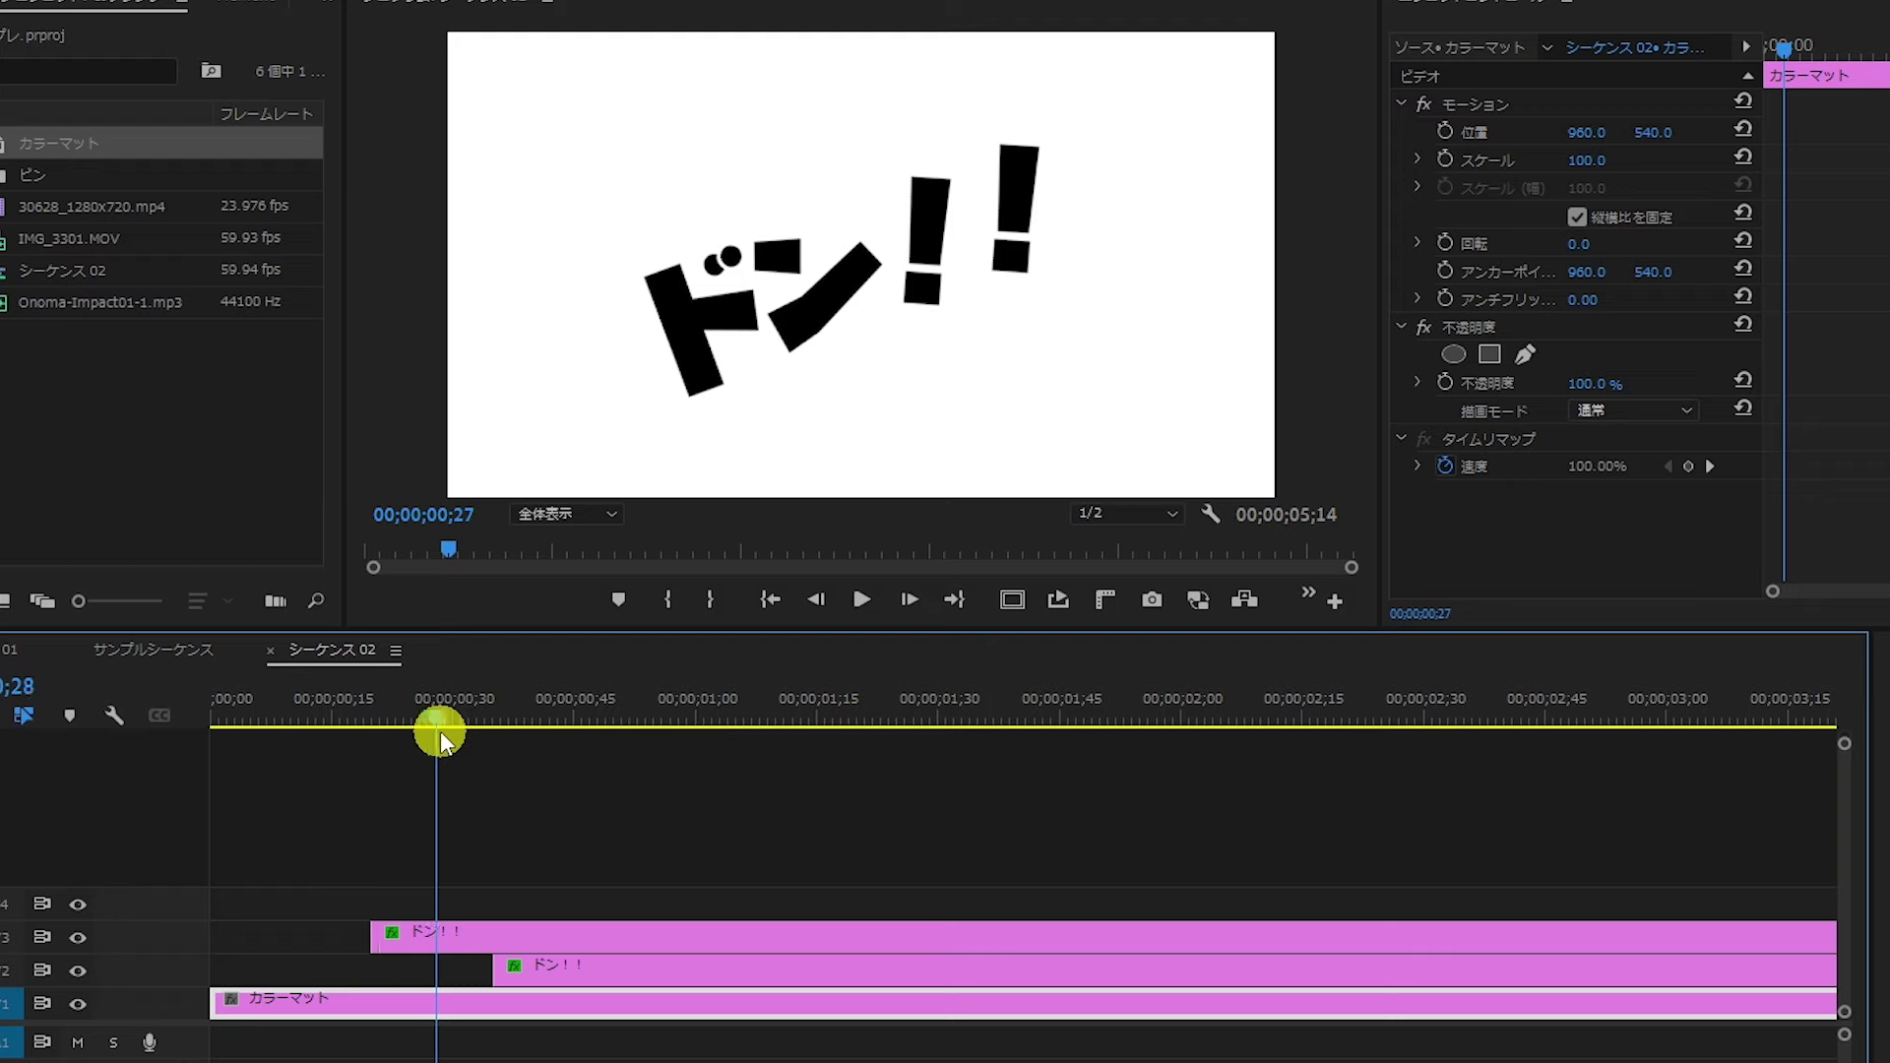
{"action": "left_click_drag", "start_coordinate": [440, 731], "coordinate": [763, 711]}
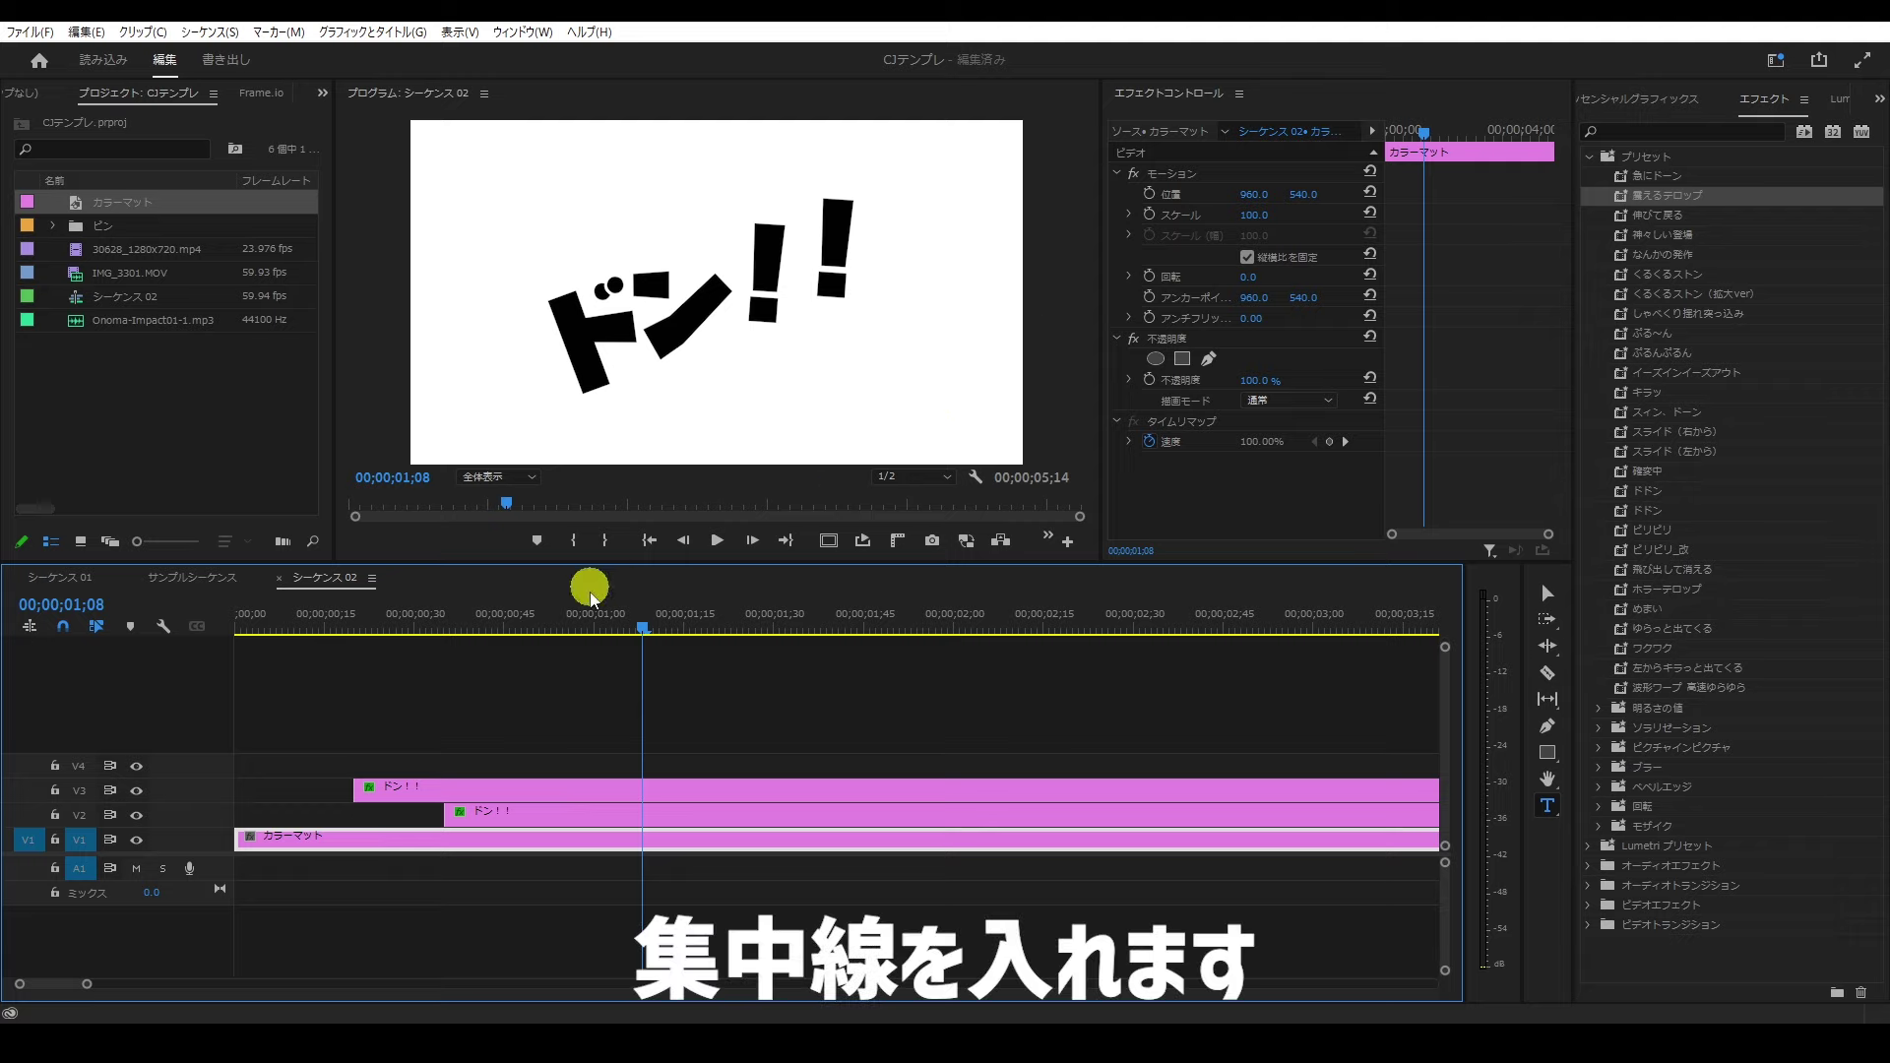
{"action": "left_click_drag", "start_coordinate": [546, 758], "coordinate": [463, 817]}
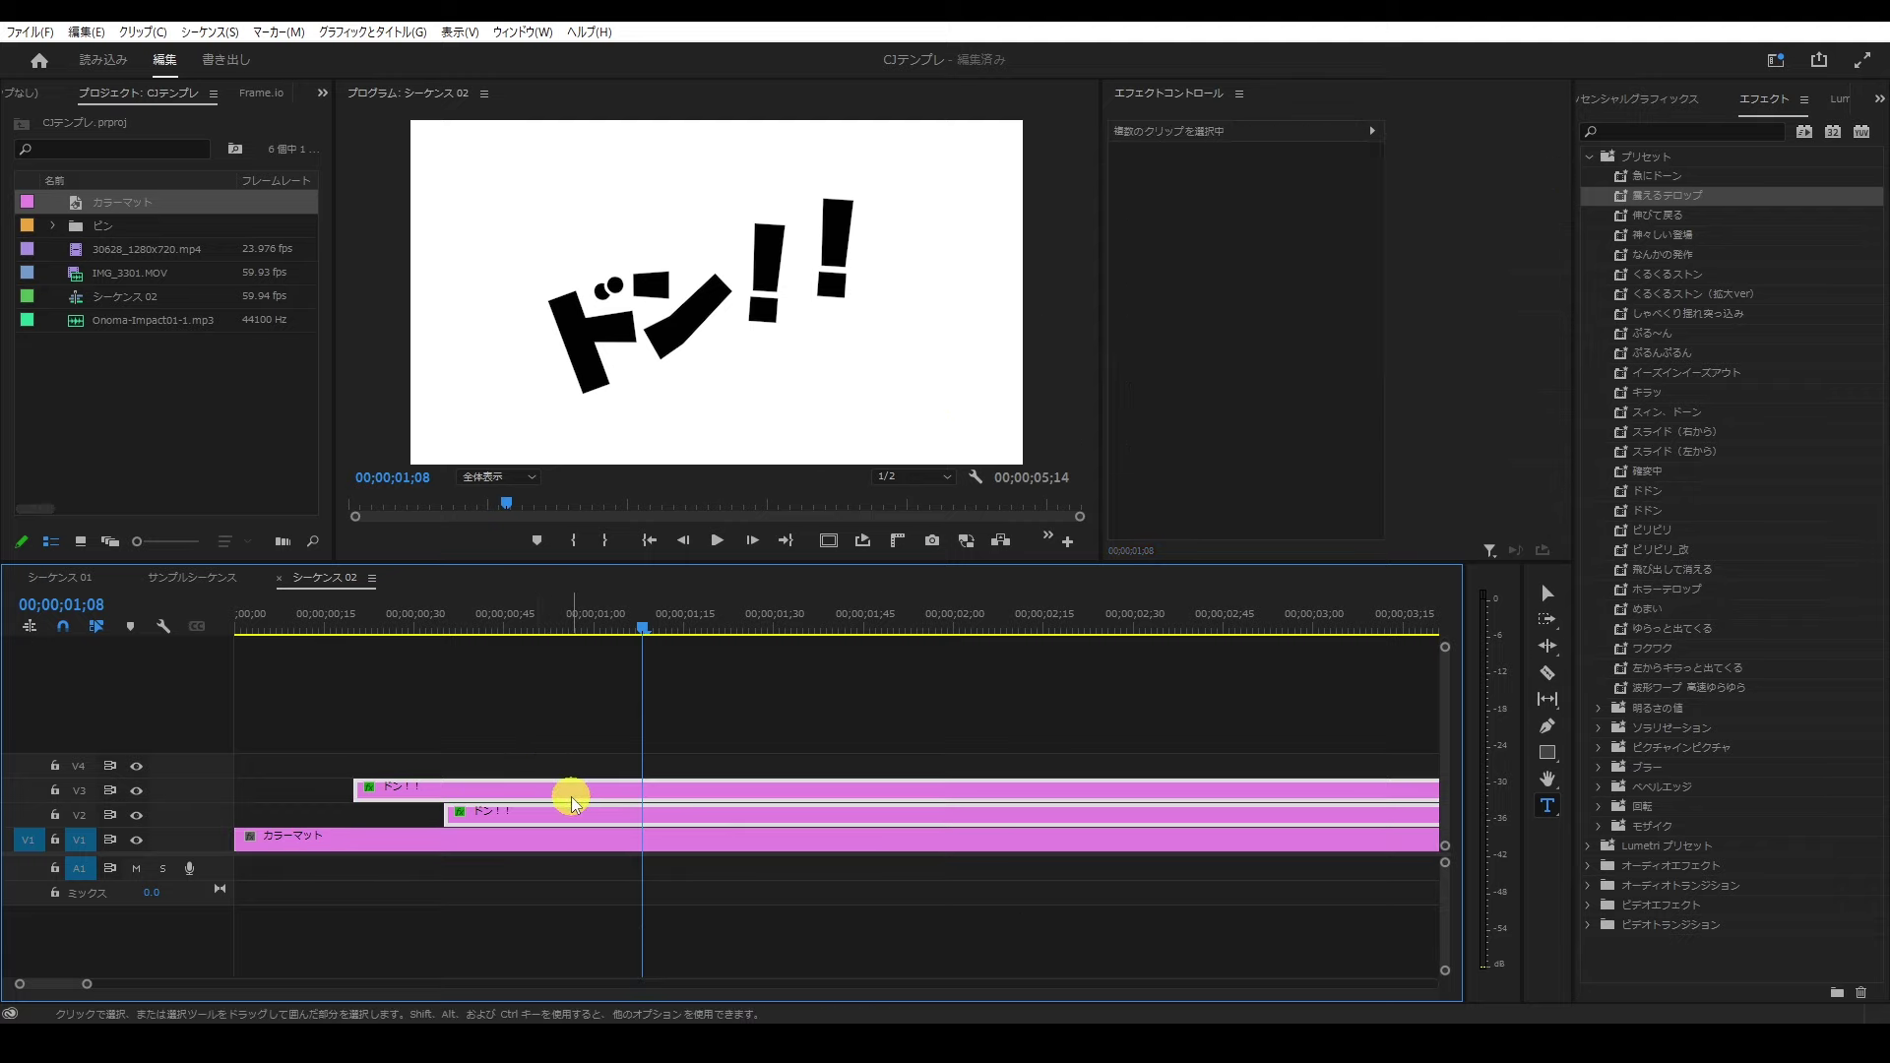
Step: Move both captions up a track and place the 30628_1280x720.mp4 speed-lines clip on V2 beneath them
{"action": "left_click_drag", "start_coordinate": [572, 799], "coordinate": [569, 777]}
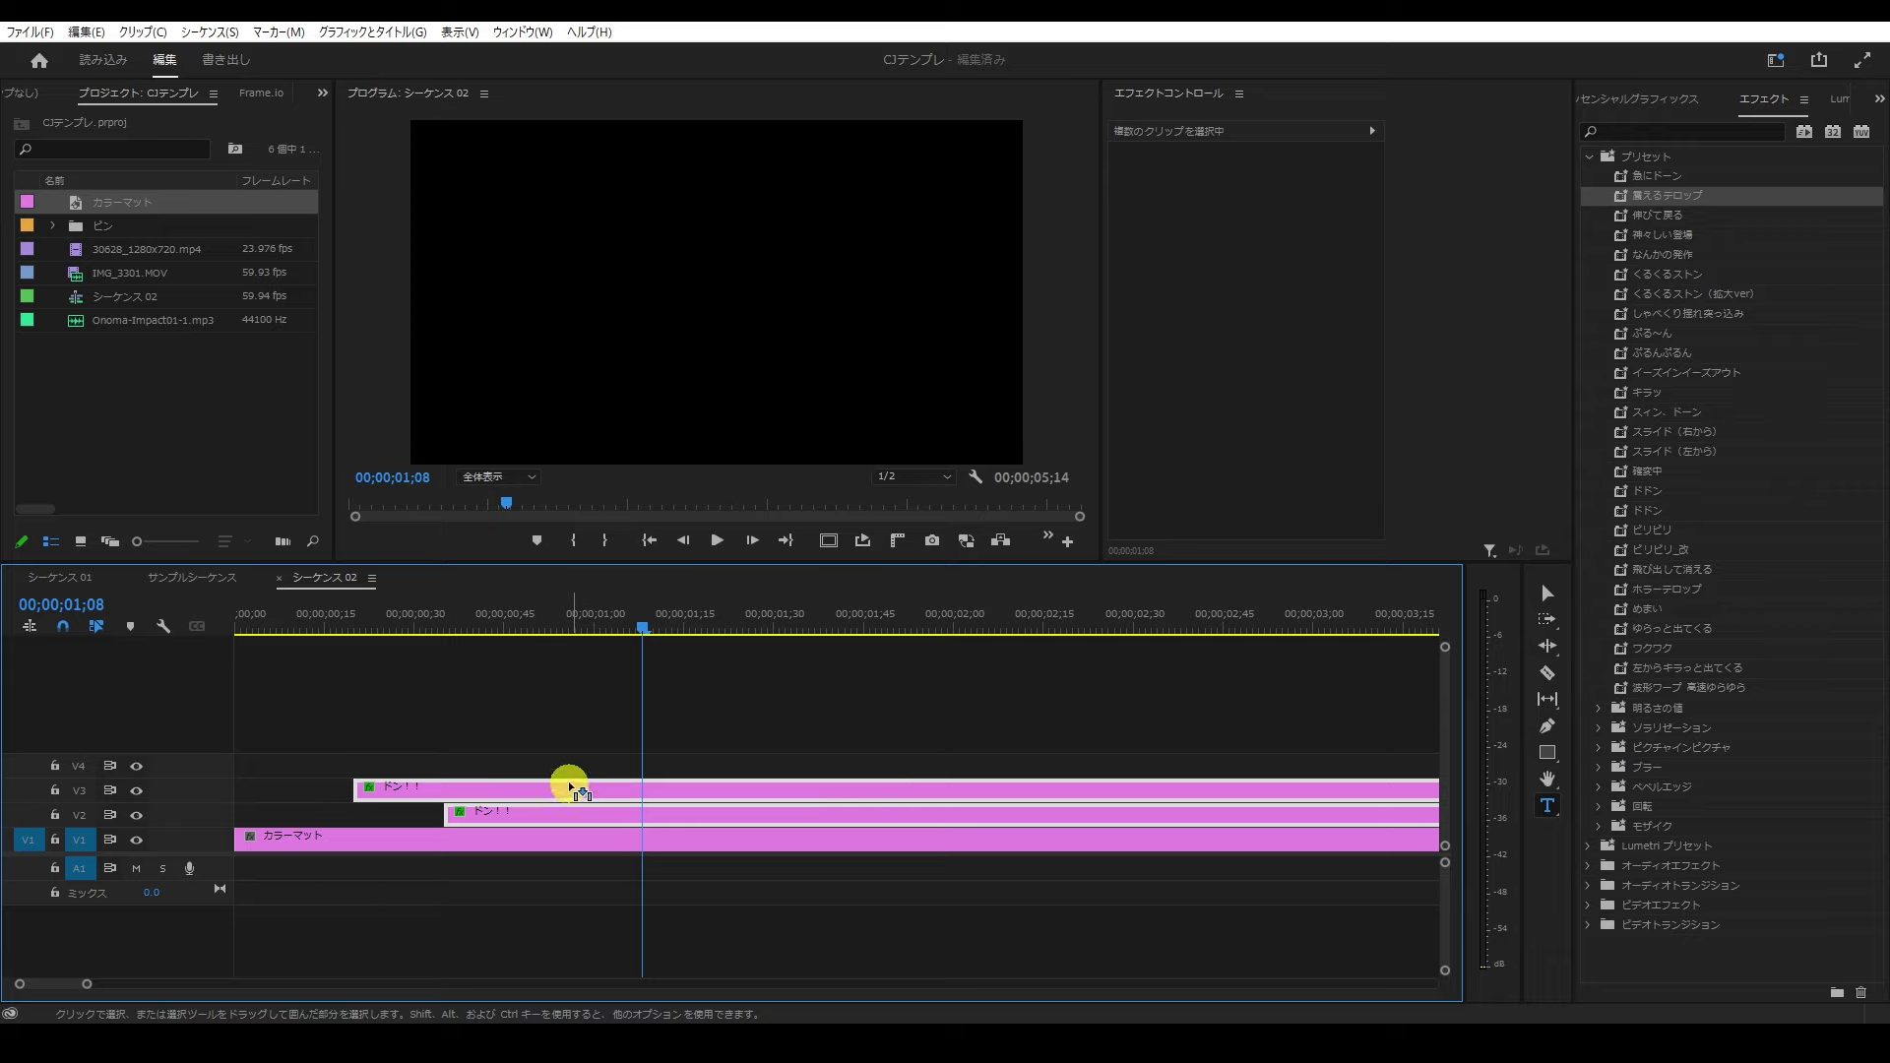
{"action": "left_click", "coordinate": [410, 825]}
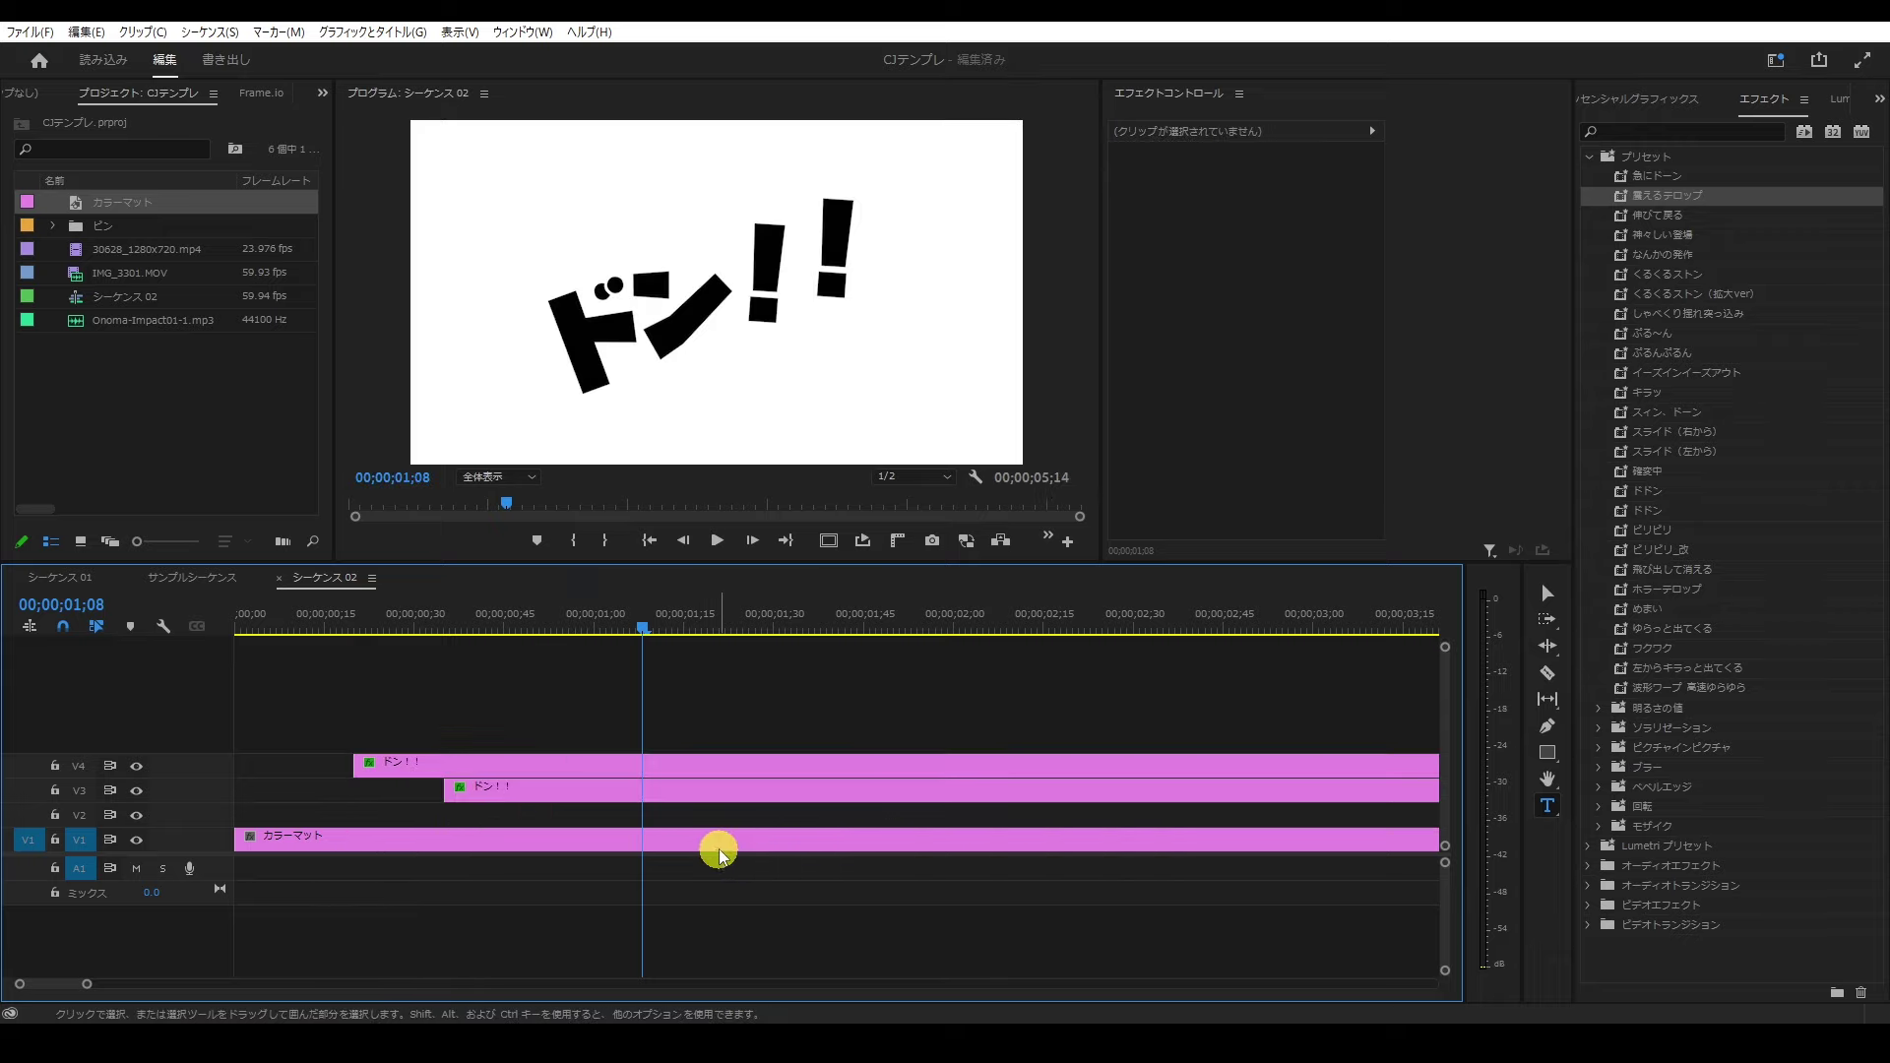
{"action": "double_click", "coordinate": [115, 250]}
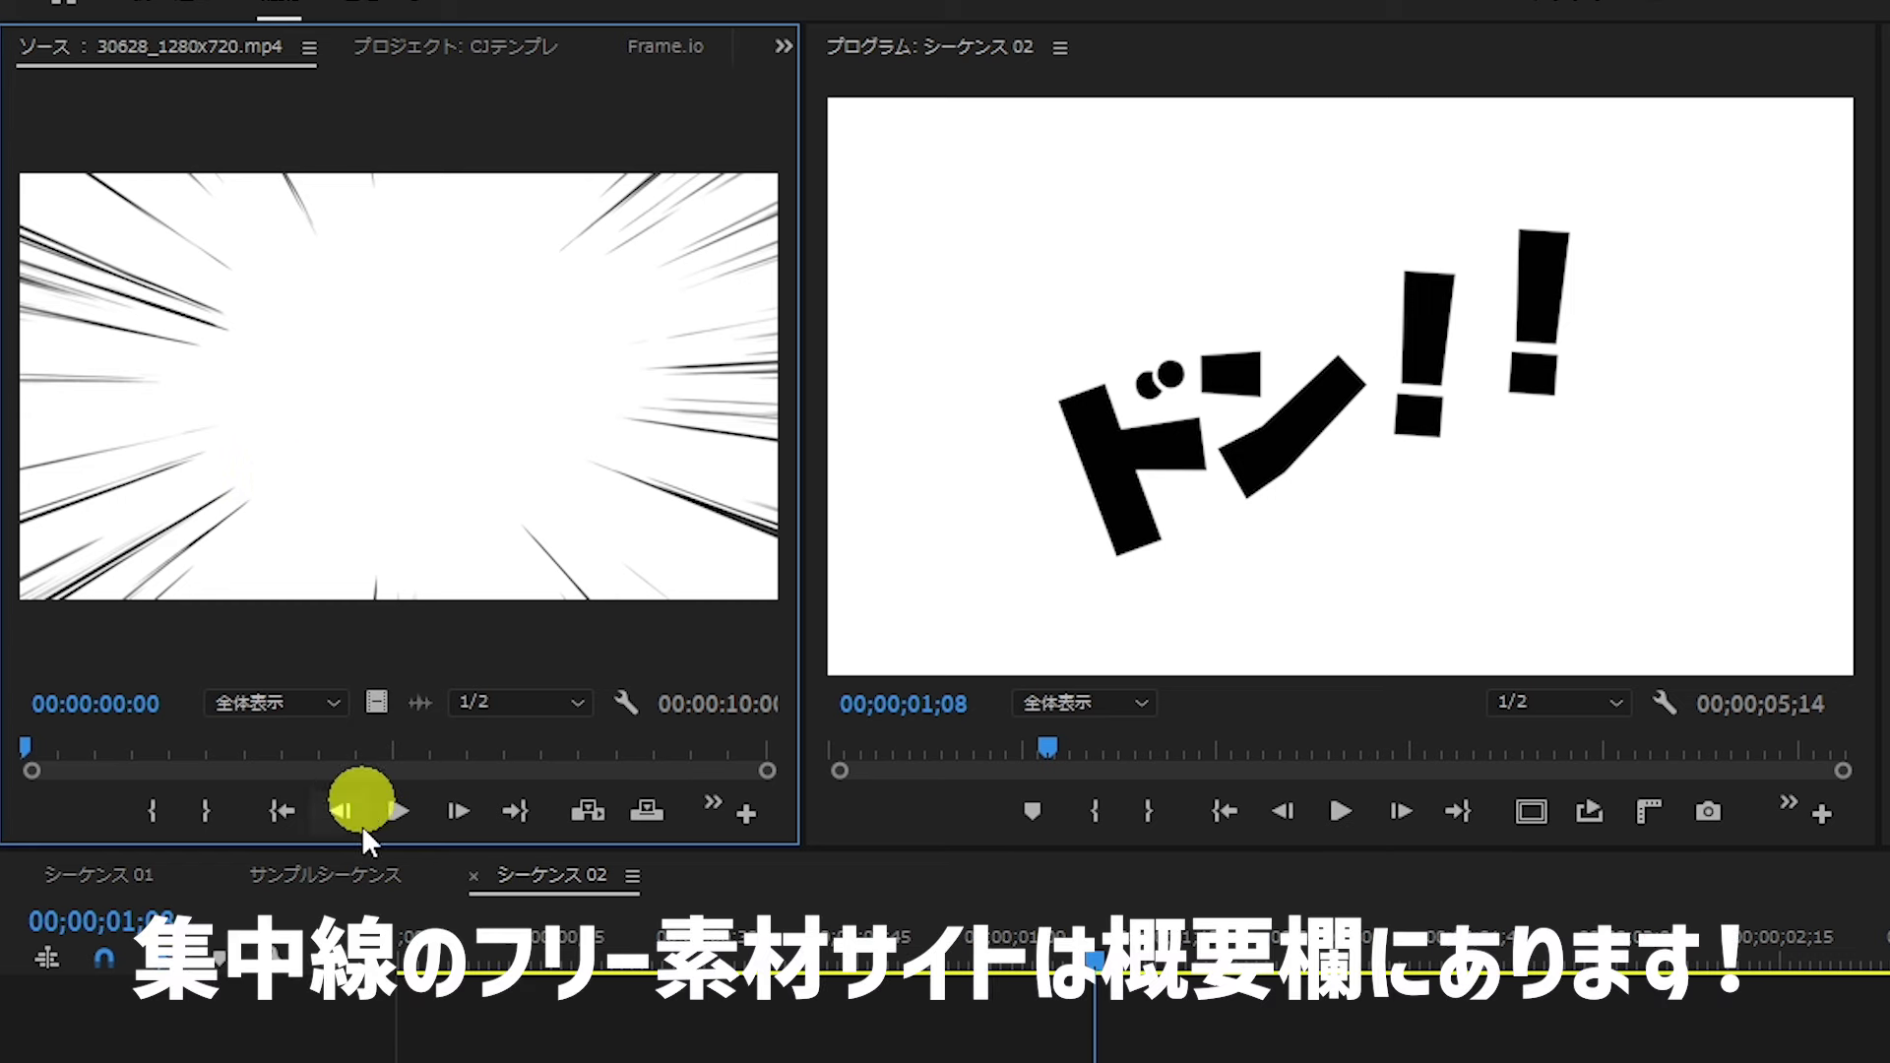
{"action": "left_click_drag", "start_coordinate": [28, 756], "coordinate": [611, 771]}
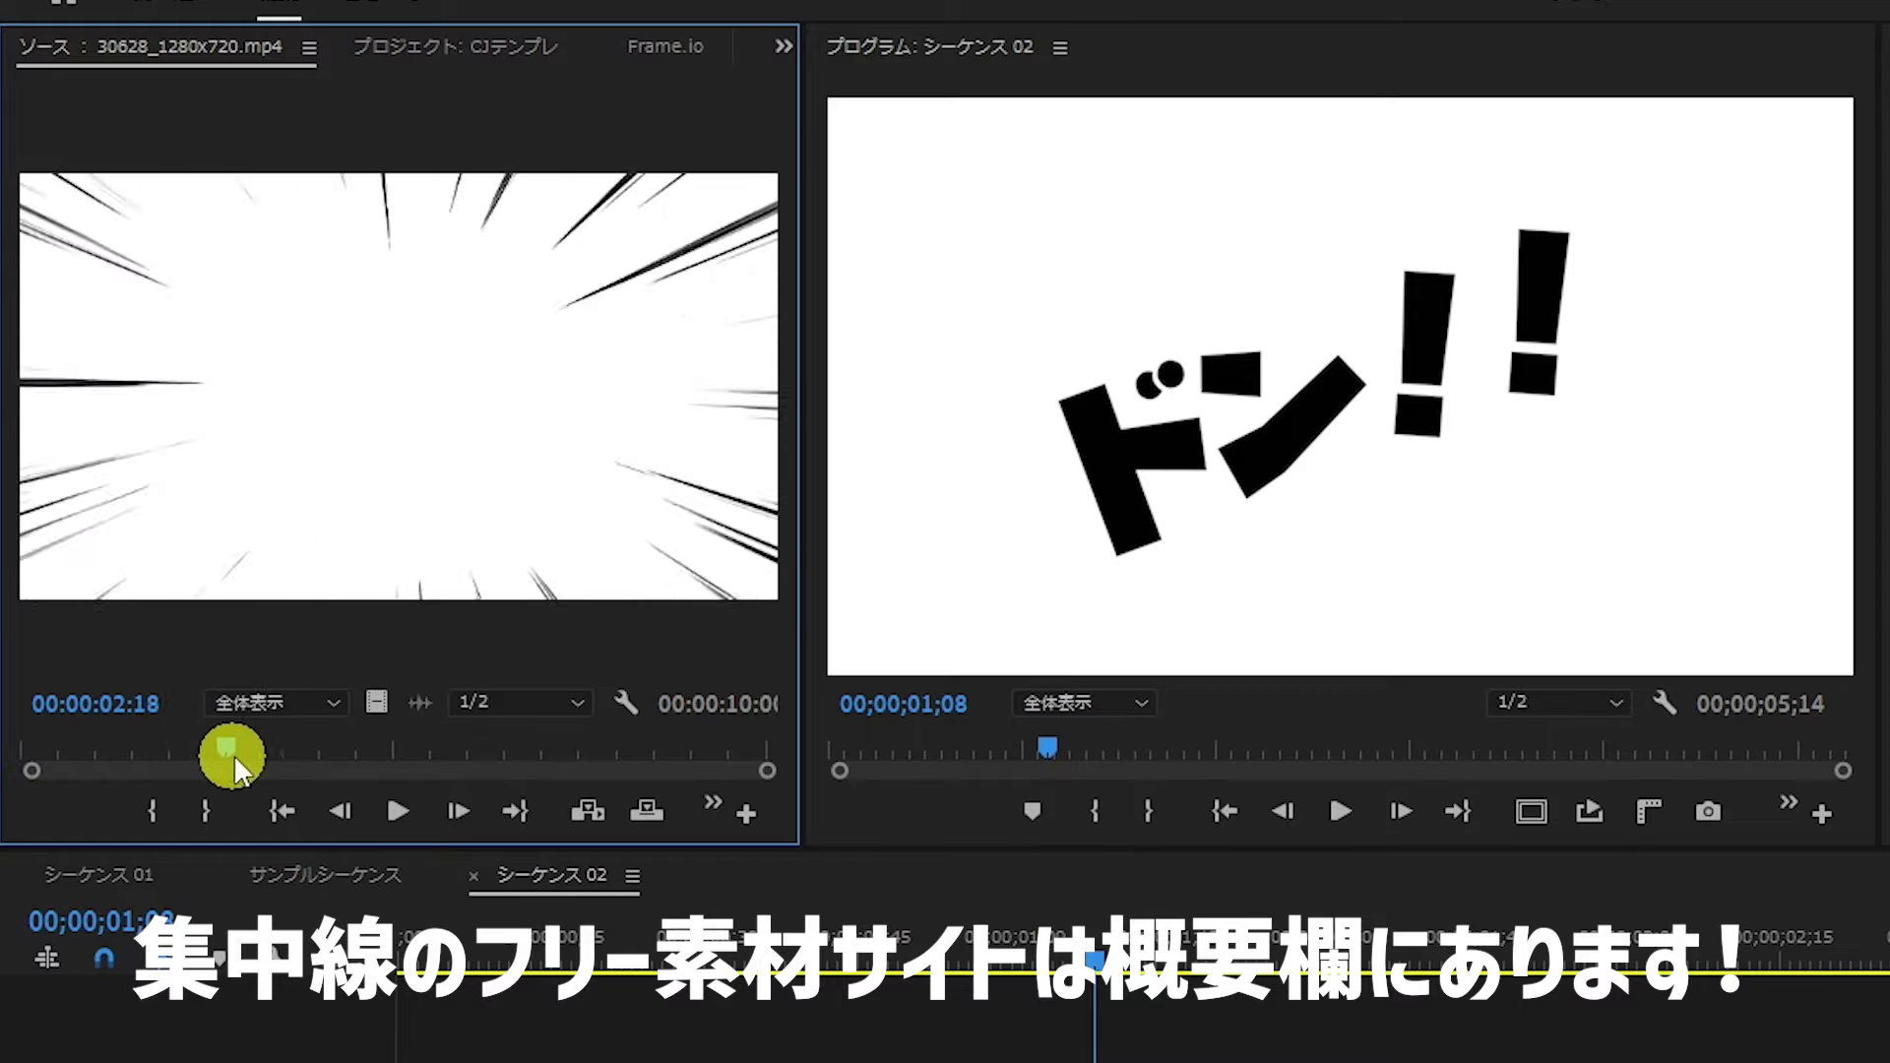
{"action": "left_click_drag", "start_coordinate": [610, 770], "coordinate": [77, 752]}
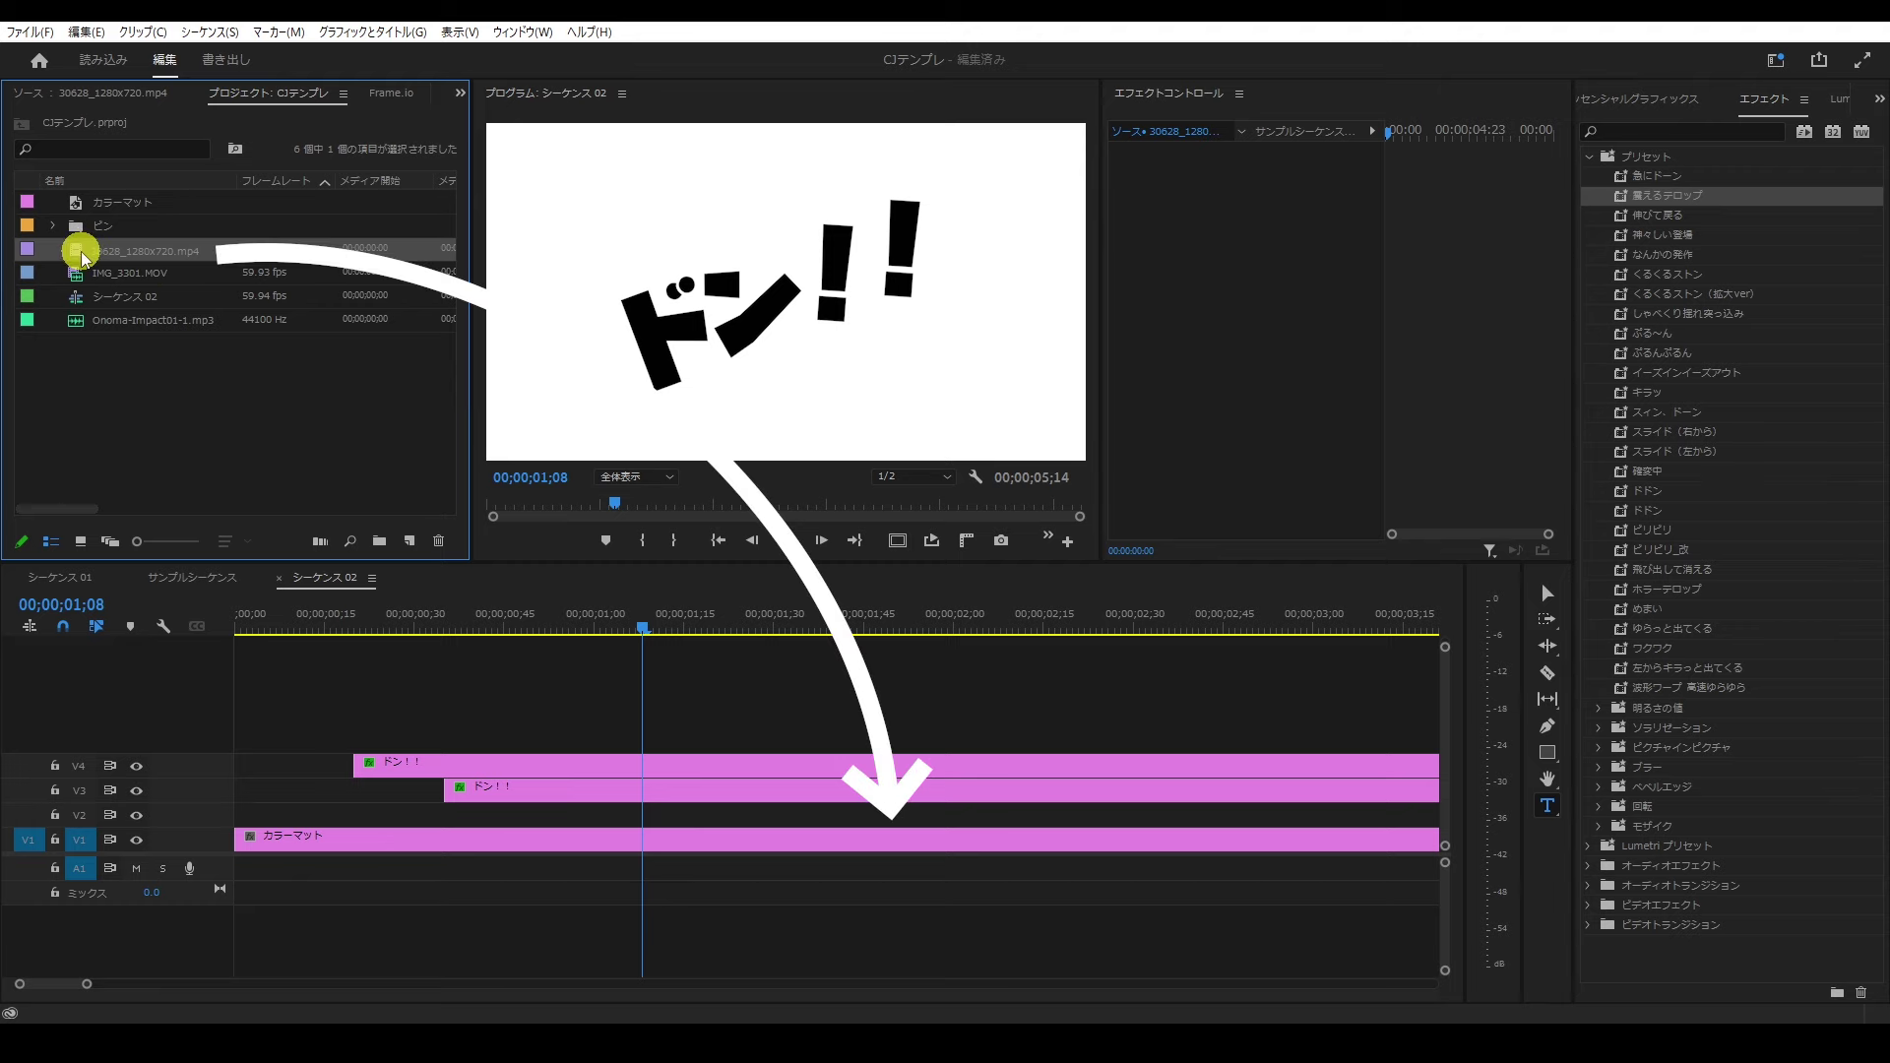
{"action": "mouse_move", "coordinate": [85, 254]}
{"action": "left_mouse_down"}
{"action": "mouse_move", "coordinate": [505, 796]}
{"action": "mouse_move", "coordinate": [443, 817]}
{"action": "left_mouse_up"}
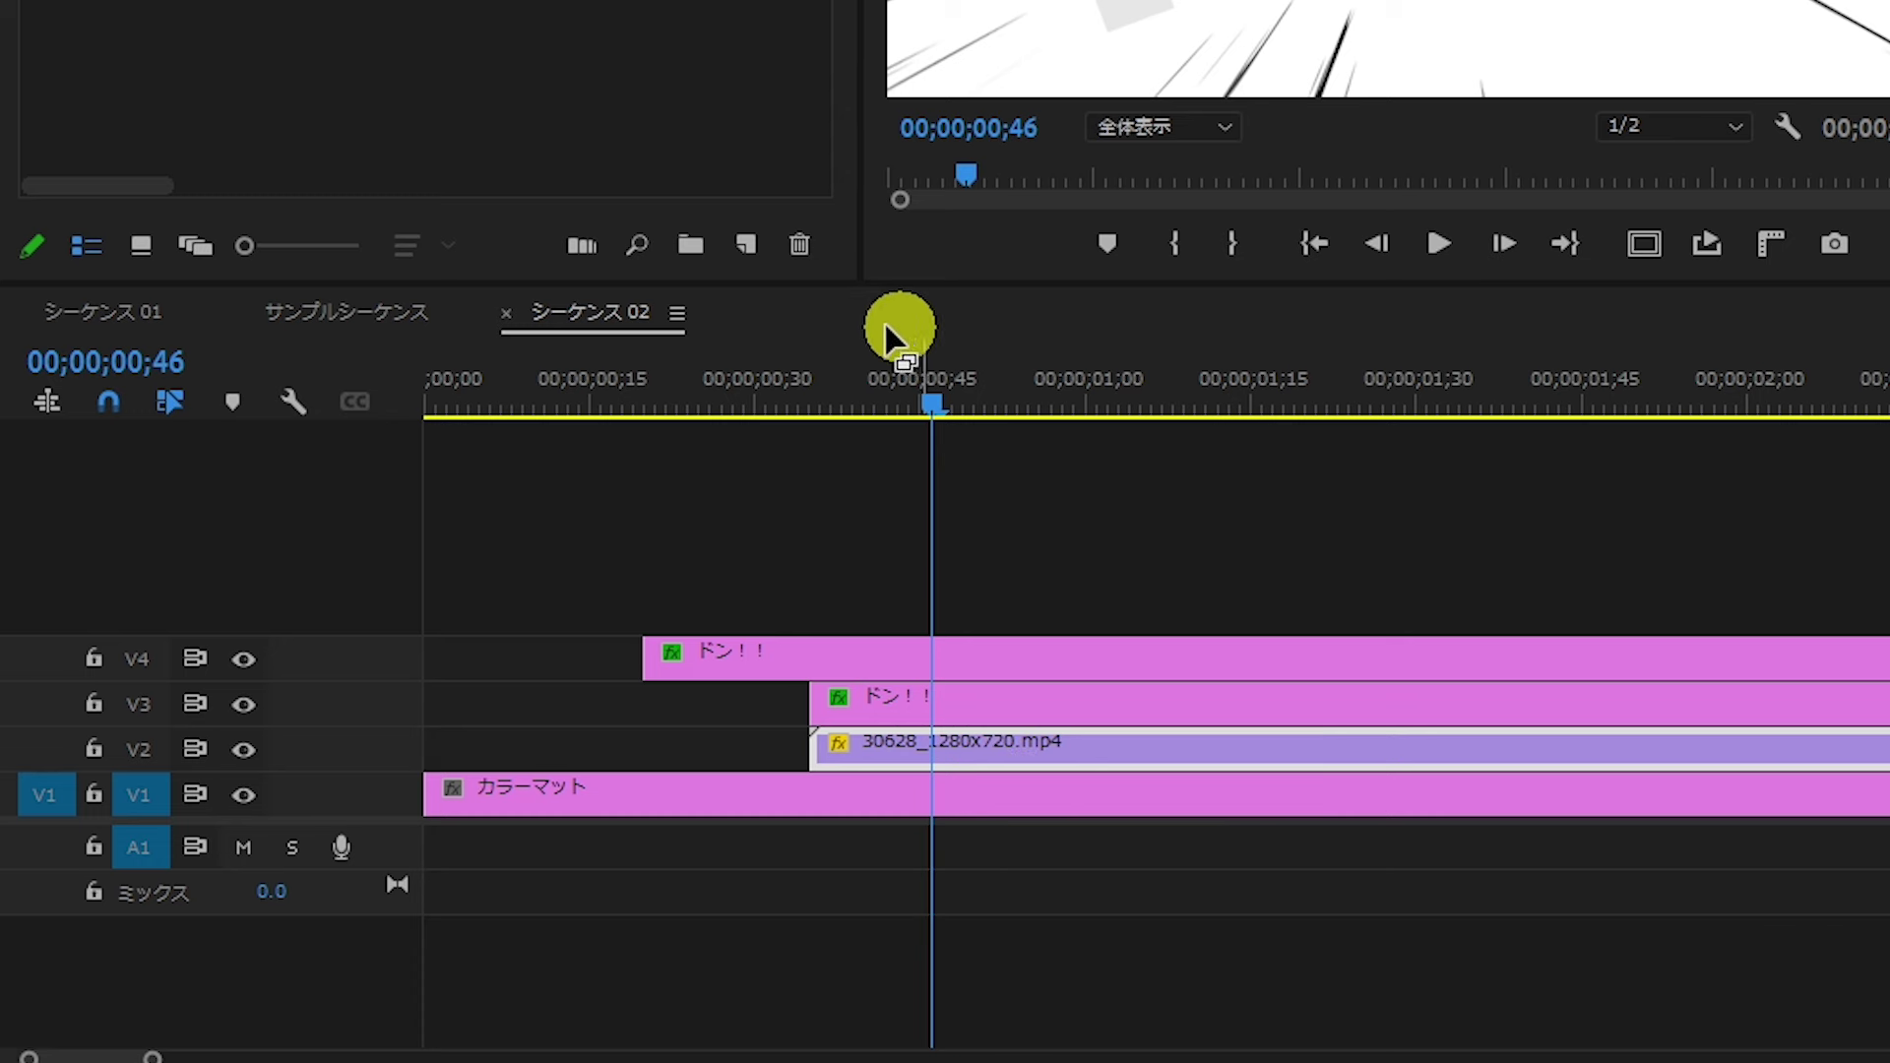
Step: Check the timing around frame 35 and fit the whole sequence in the timeline
{"action": "left_click", "coordinate": [811, 393]}
{"action": "left_click", "coordinate": [1032, 779]}
{"action": "left_click", "coordinate": [1031, 718]}
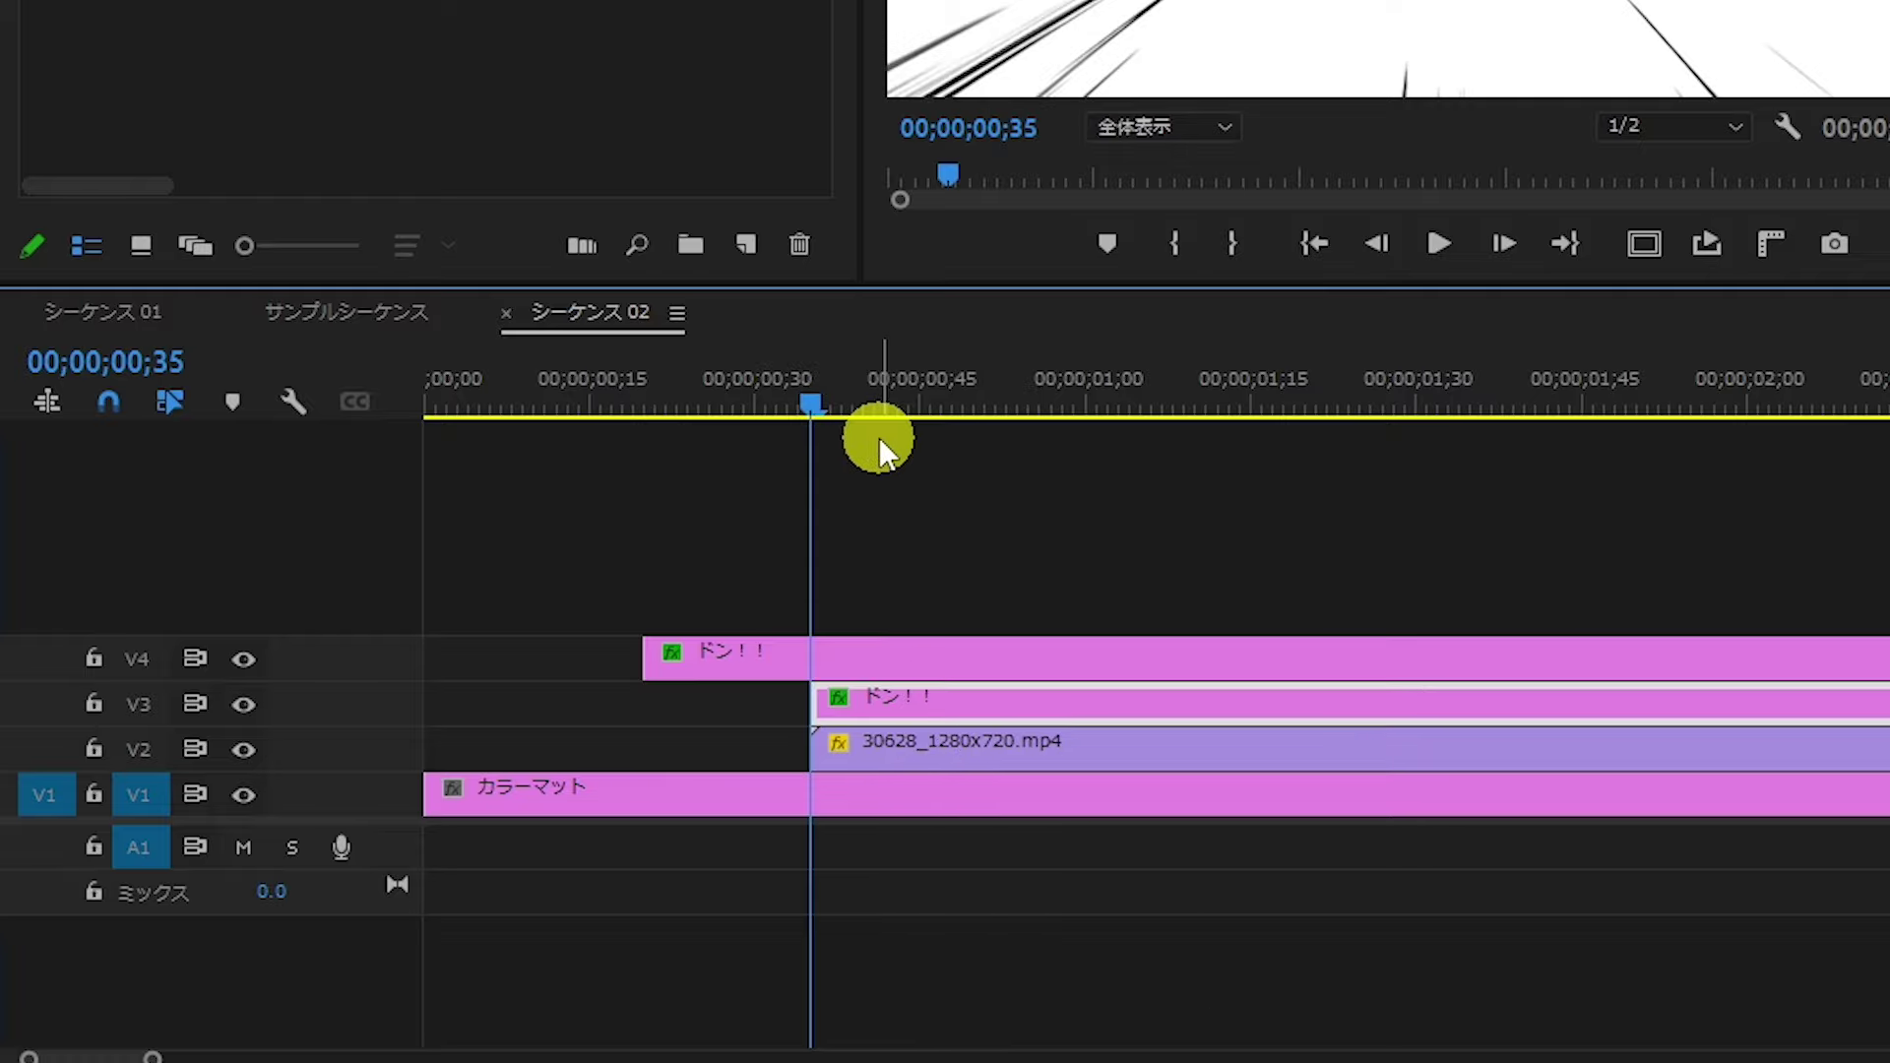
{"action": "left_click_drag", "start_coordinate": [795, 389], "coordinate": [844, 394]}
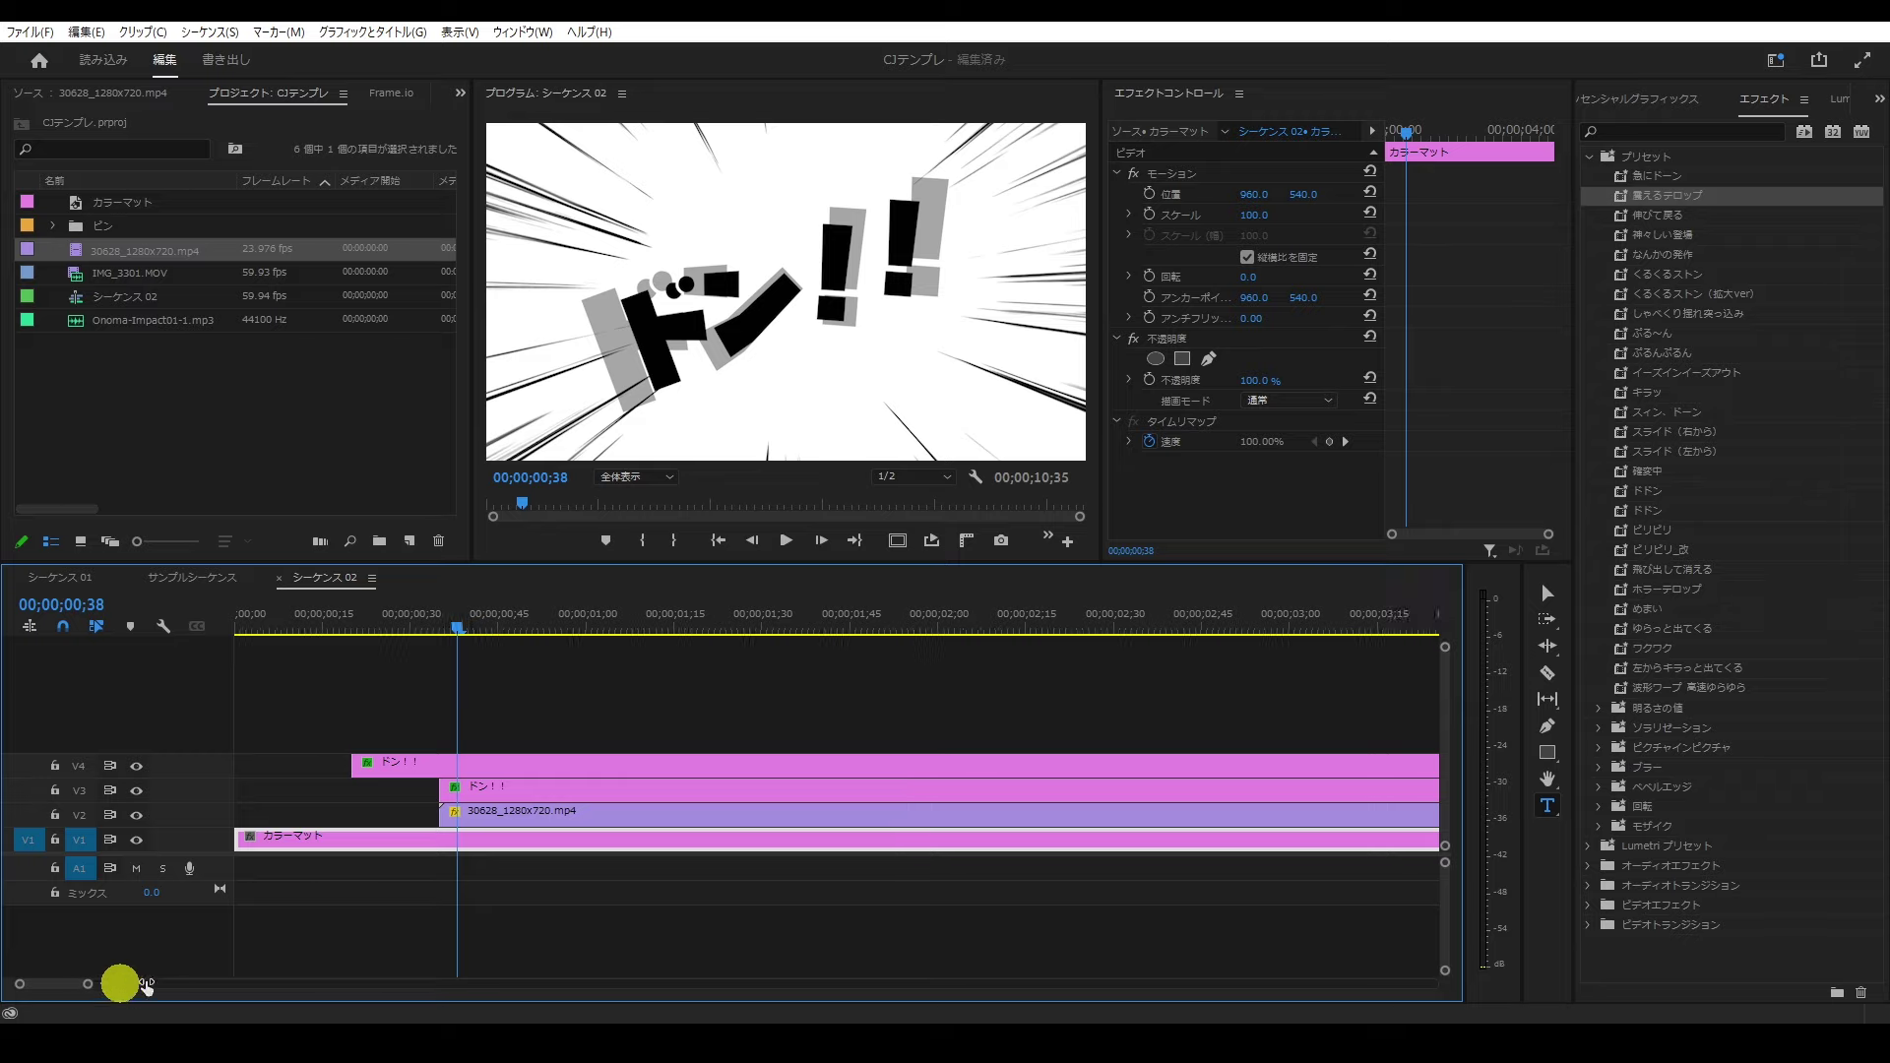
{"action": "left_click_drag", "start_coordinate": [86, 989], "coordinate": [181, 983]}
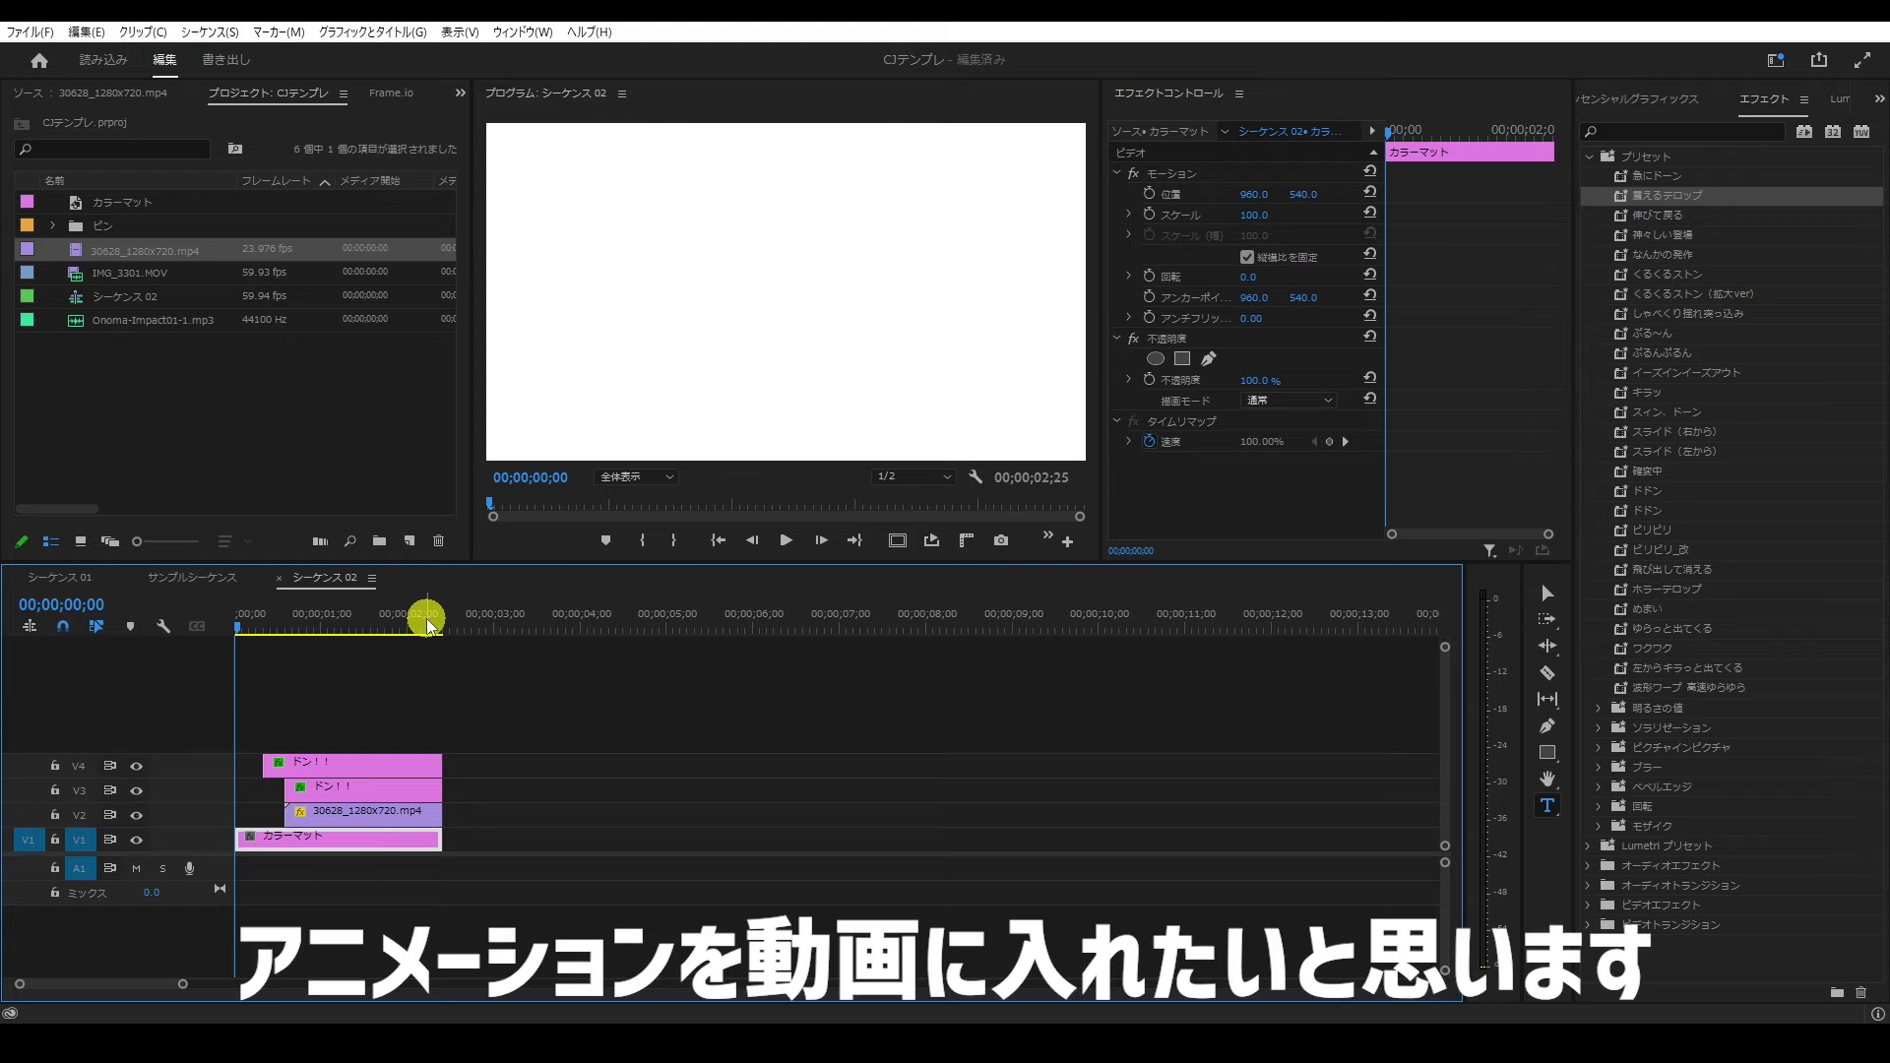
Step: Select all four stacked clips in シーケンス 02
{"action": "left_click_drag", "start_coordinate": [182, 984], "coordinate": [82, 983]}
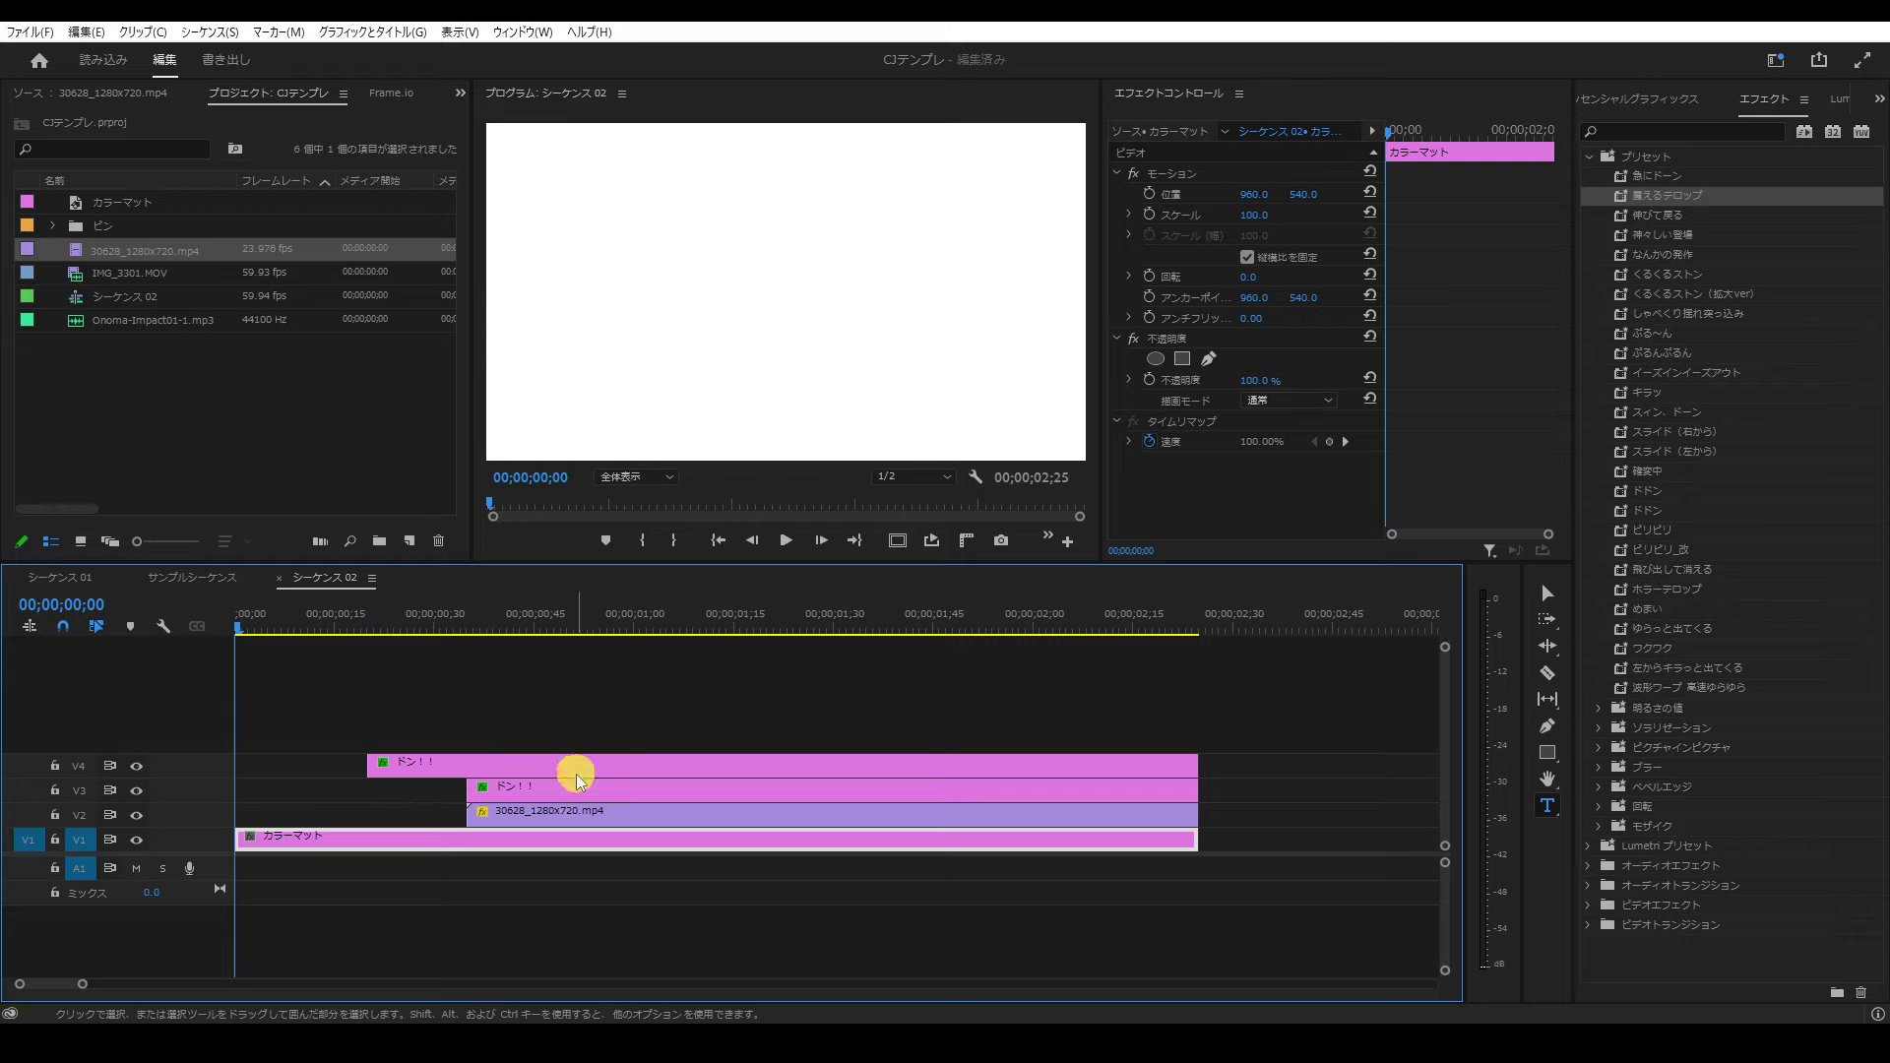
{"action": "left_click", "coordinate": [621, 766]}
{"action": "left_click_drag", "start_coordinate": [605, 827], "coordinate": [593, 842]}
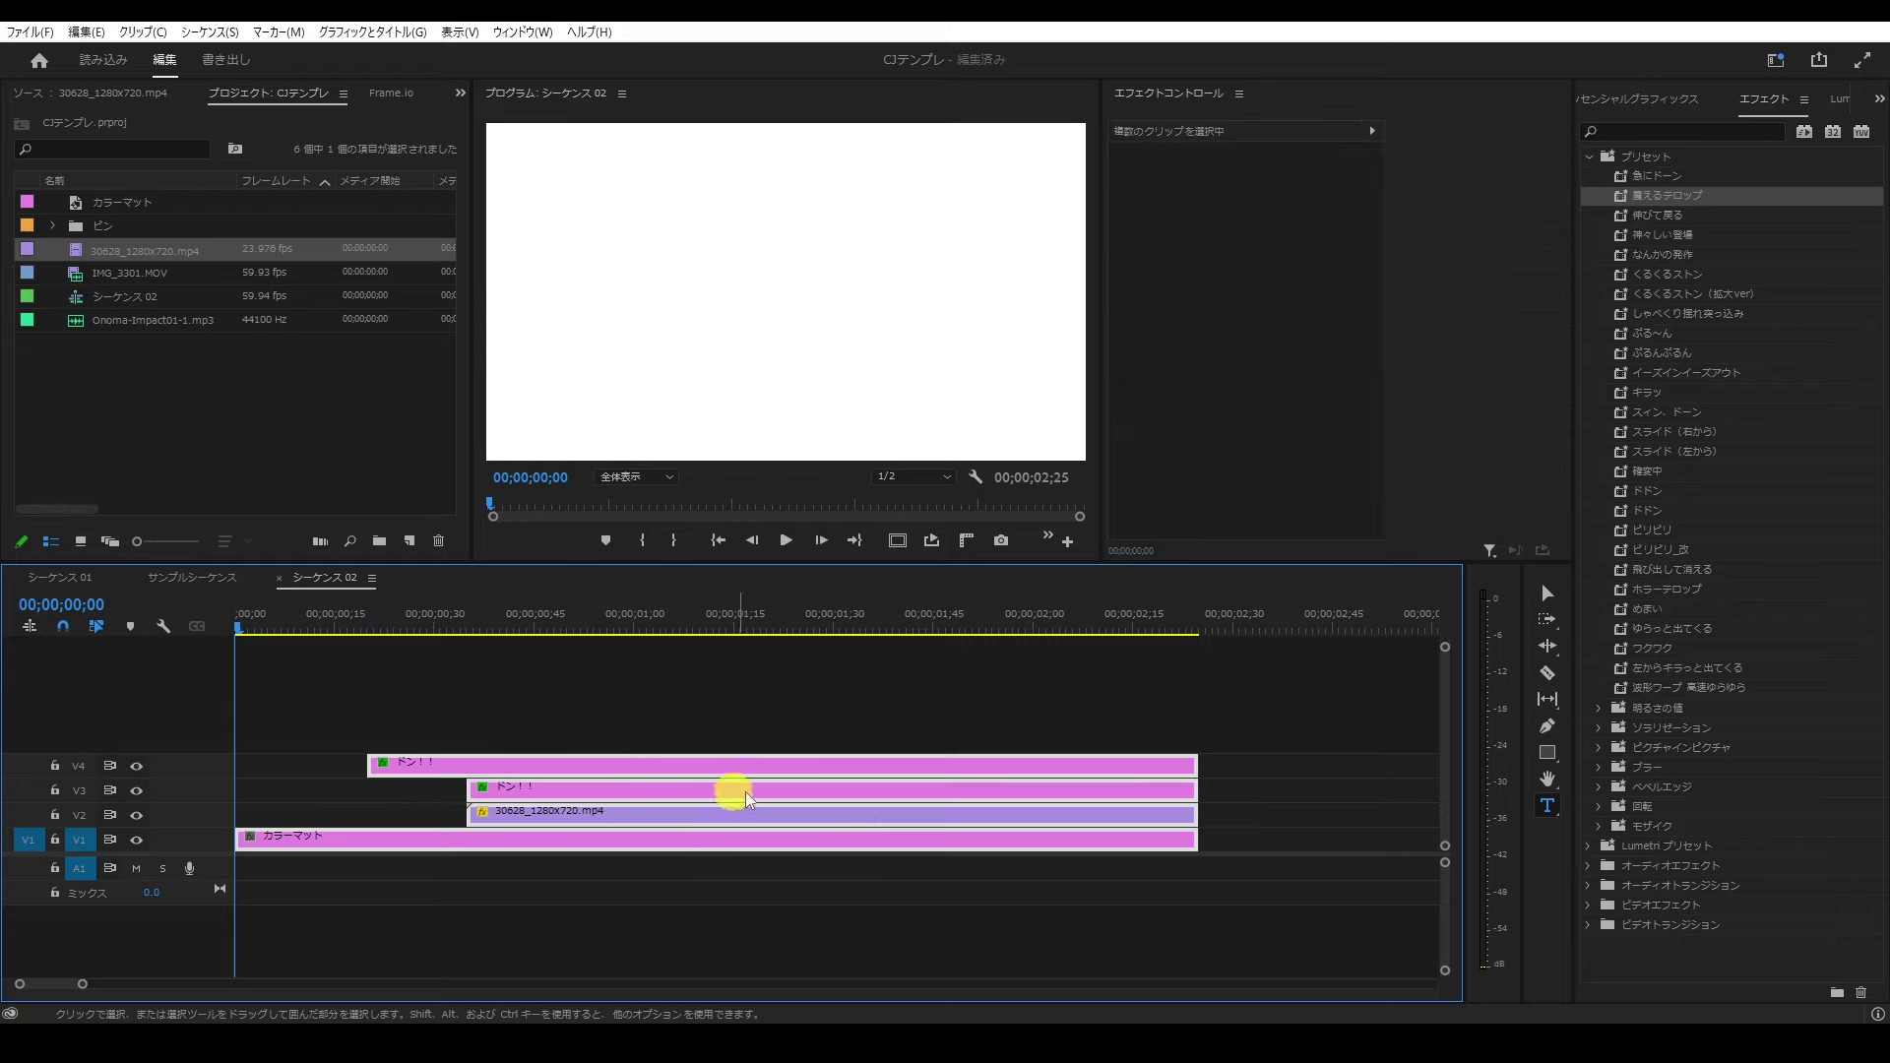
Step: Nest them into a sequence named ドン！！としたアニメーション
{"action": "right_click", "coordinate": [796, 798]}
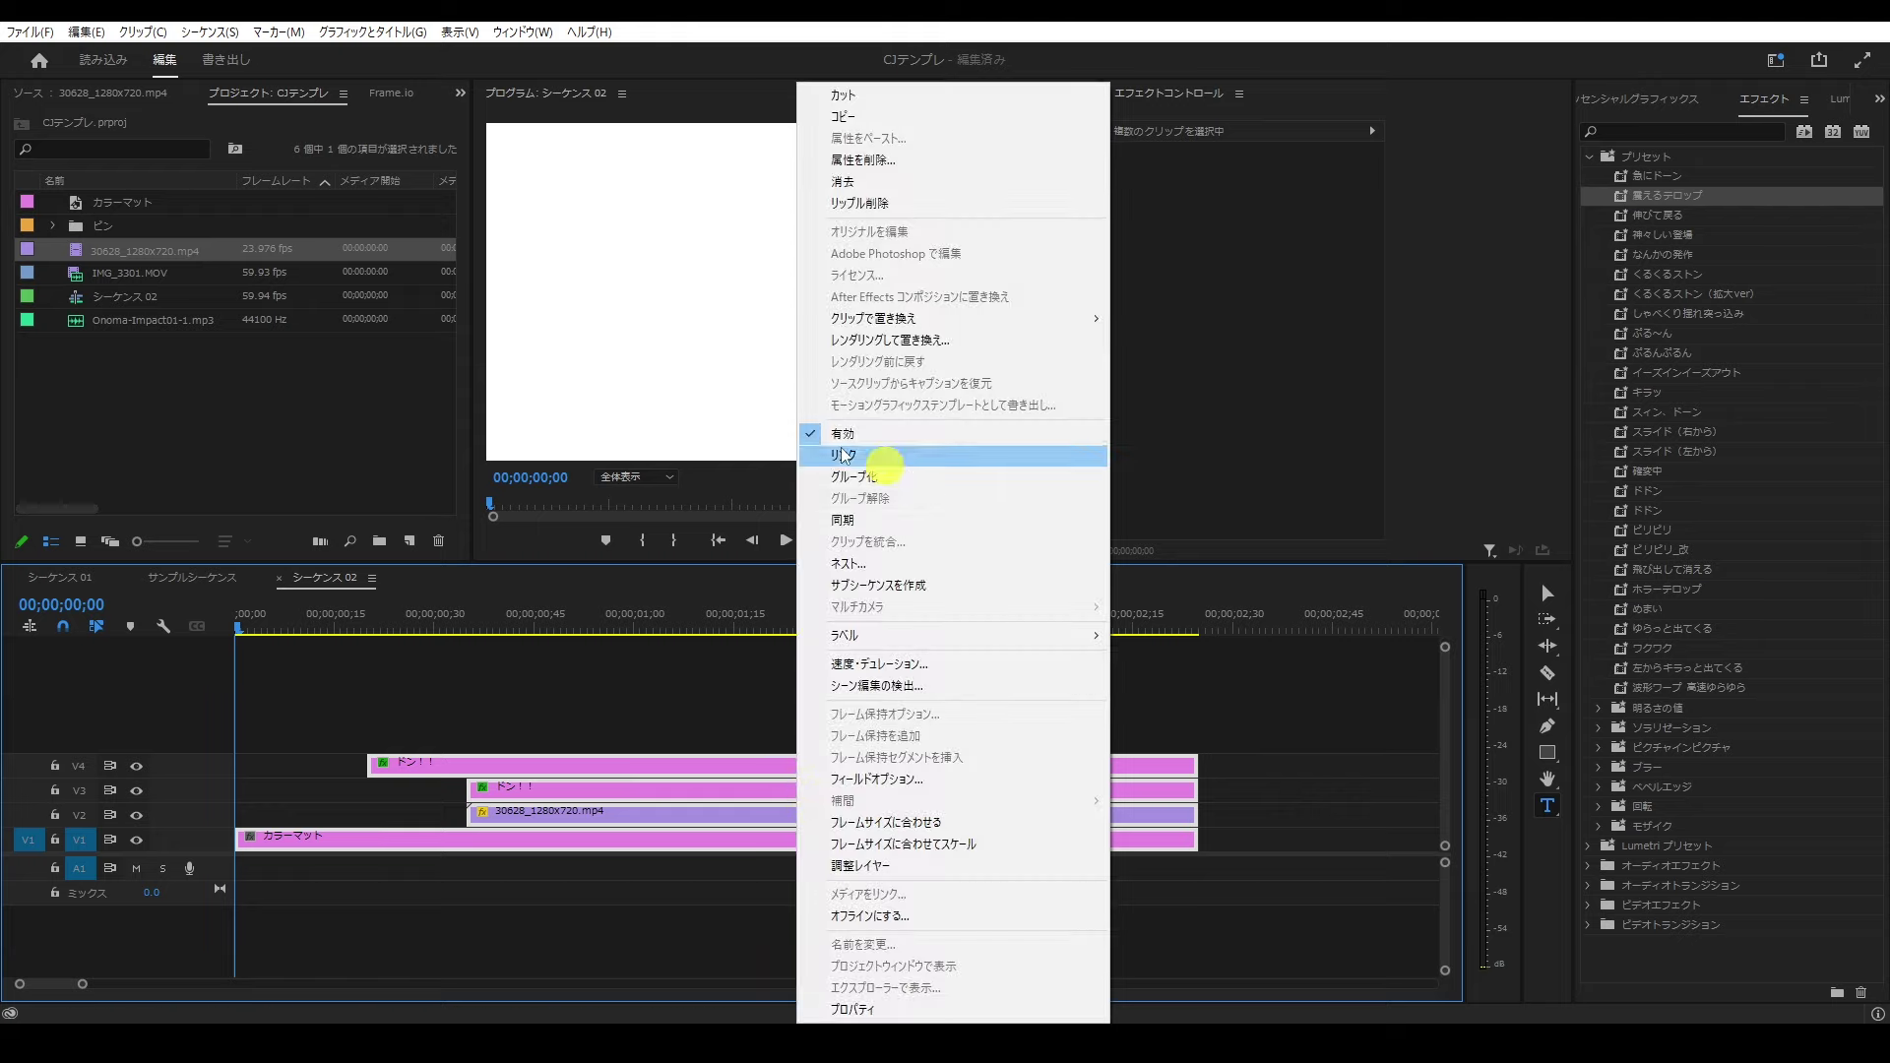
{"action": "left_click", "coordinate": [874, 565]}
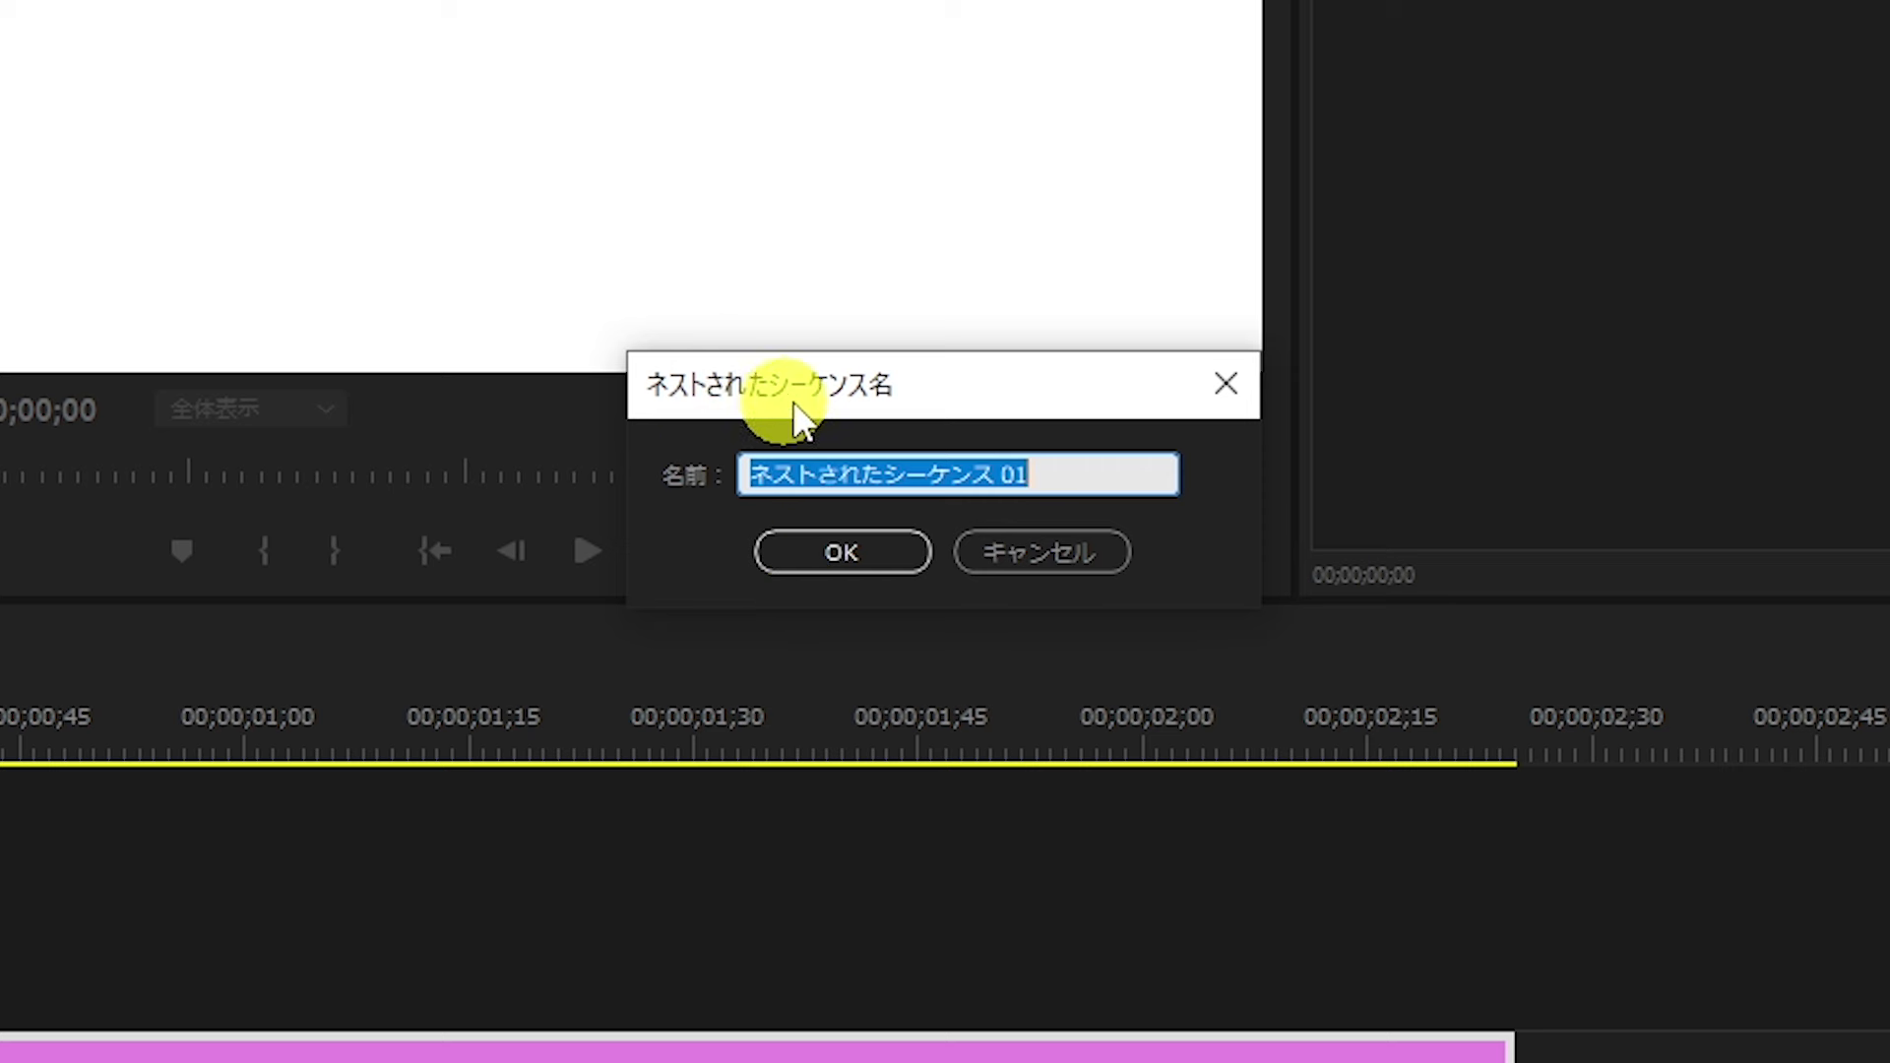
{"action": "type", "text": "ドン"}
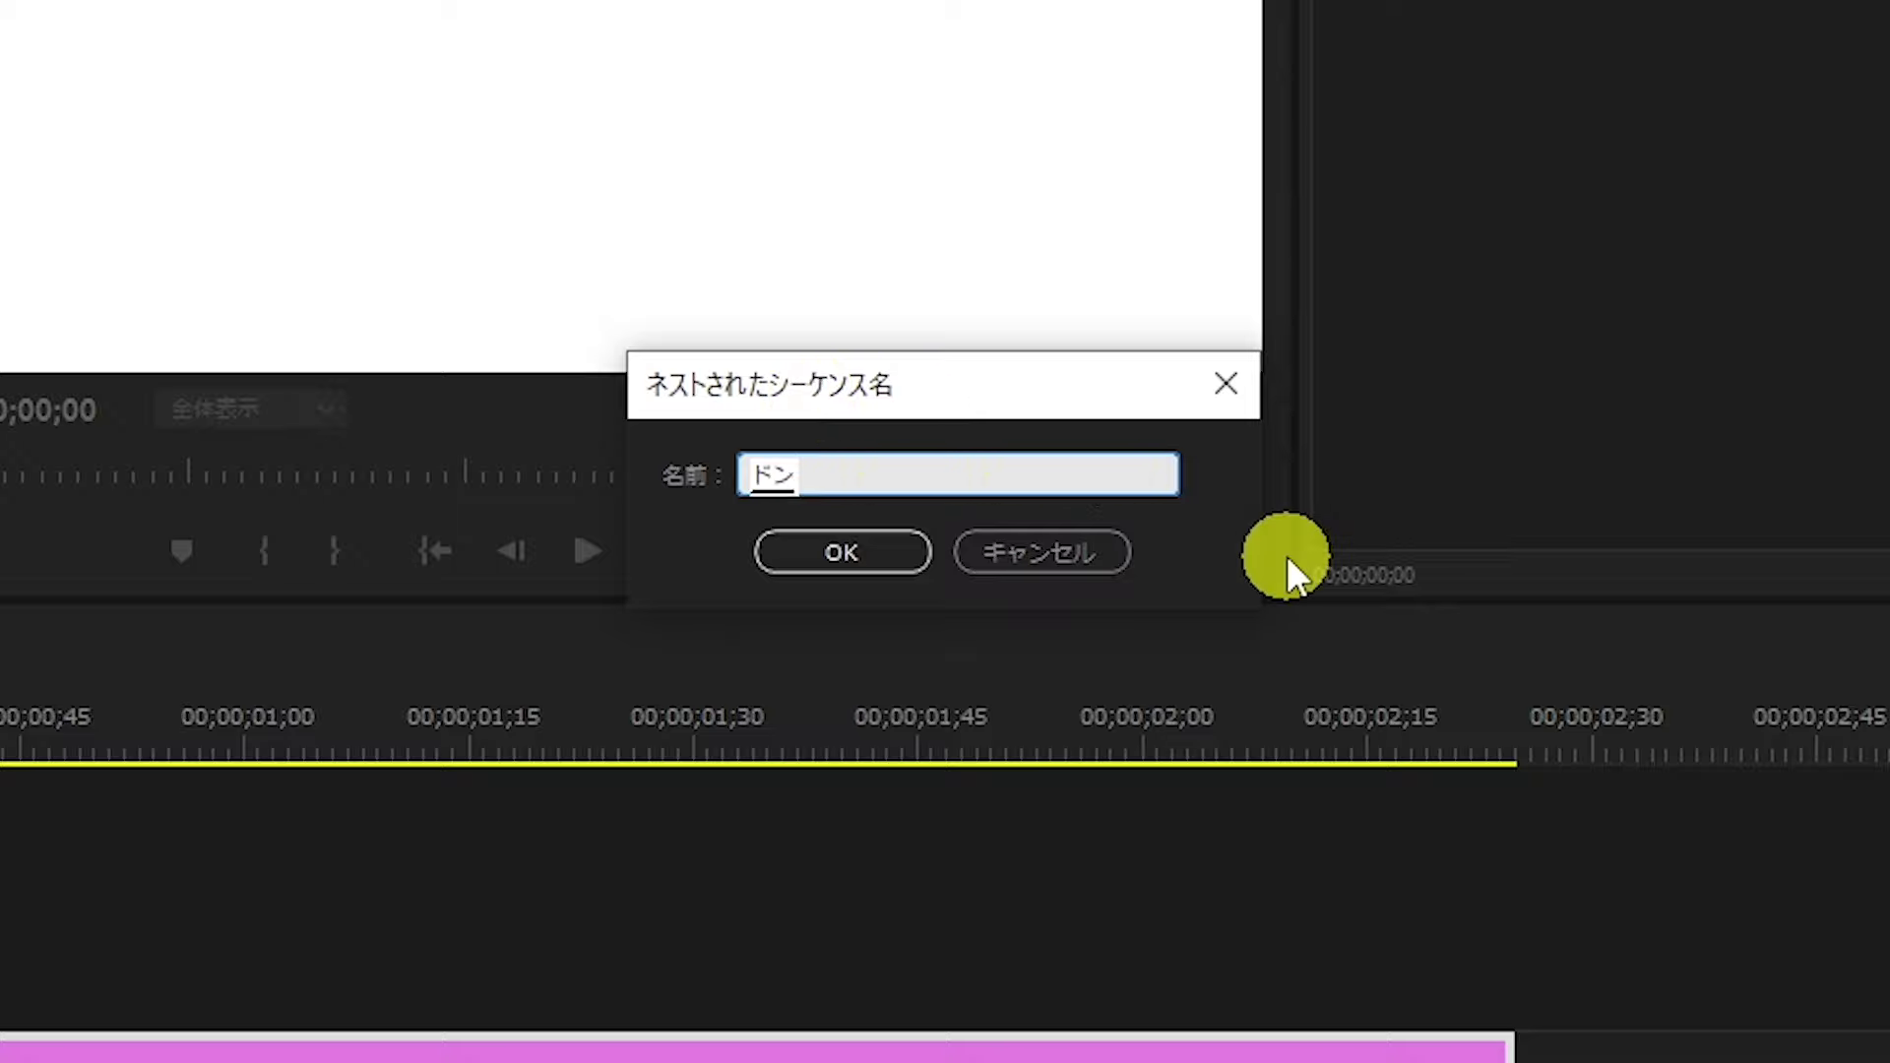
{"action": "type", "text": "！！"}
{"action": "key", "text": "Return"}
{"action": "type", "text": "としたあにめ"}
{"action": "left_click", "coordinate": [987, 541]}
{"action": "left_click", "coordinate": [845, 556]}
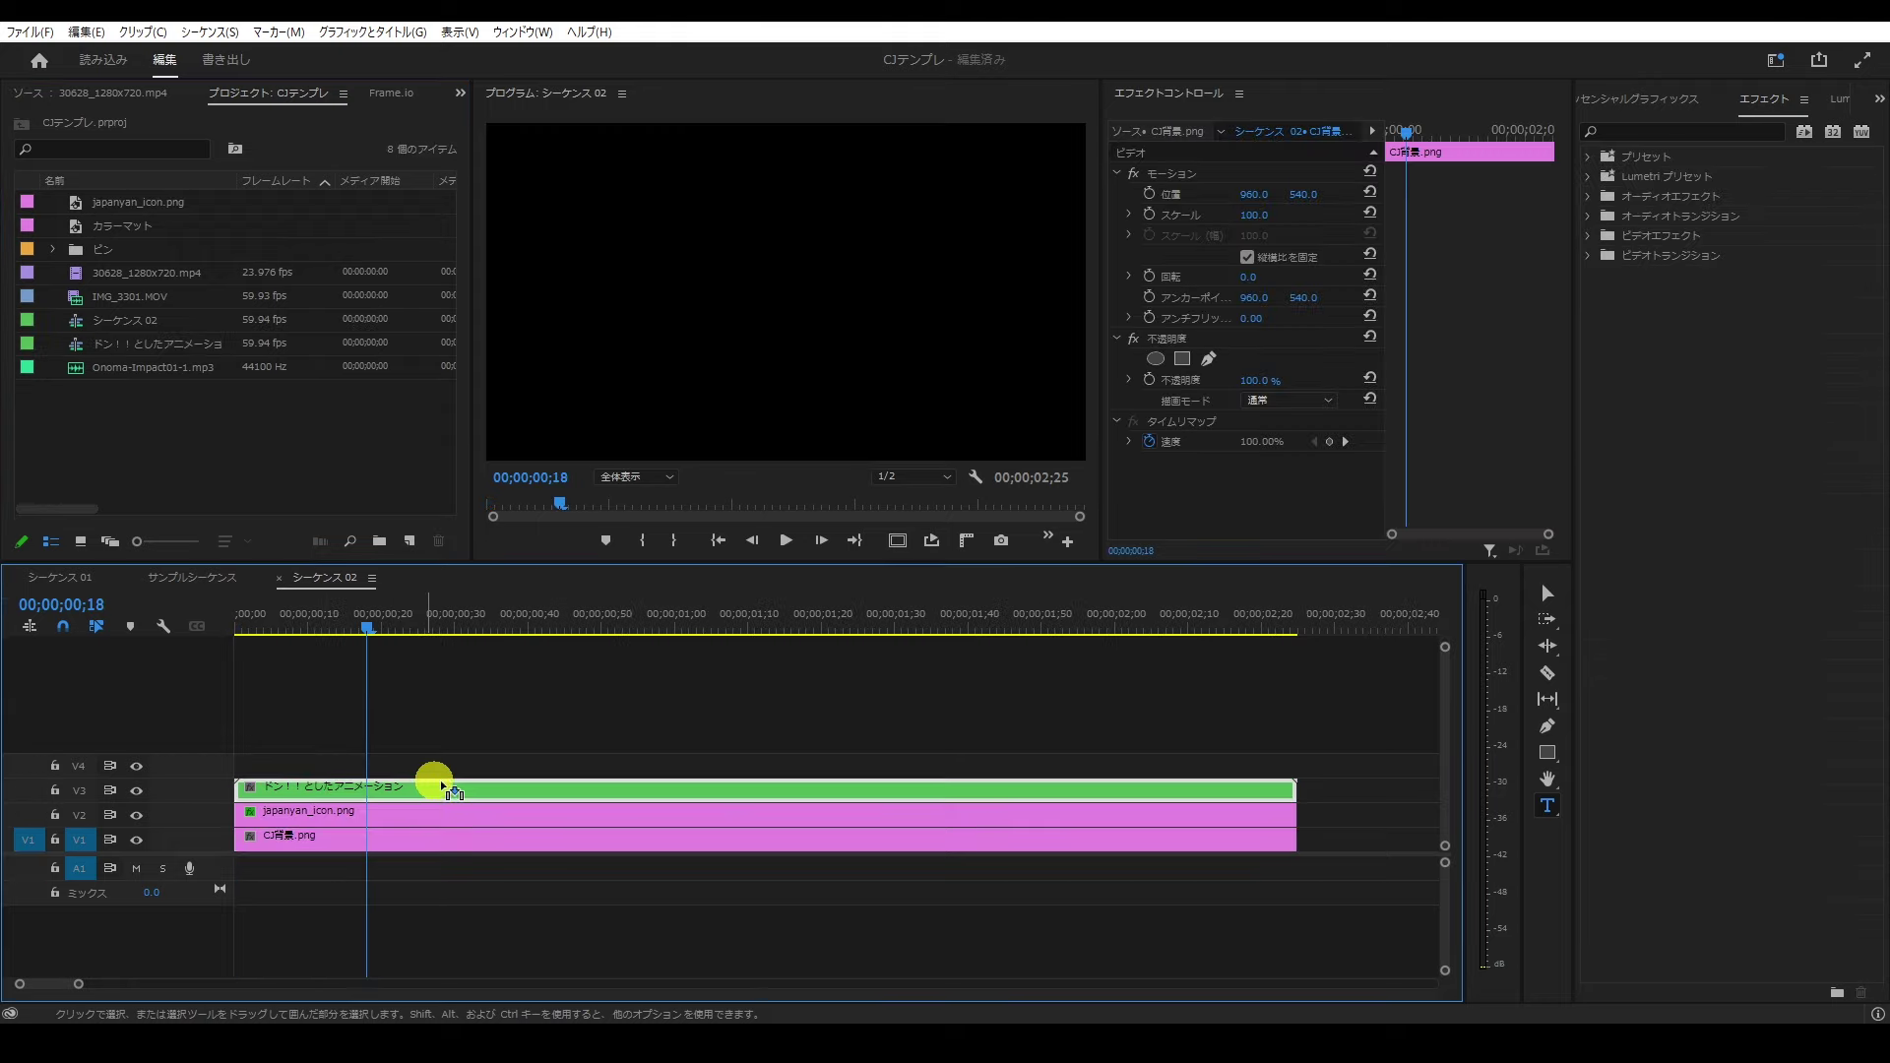
Step: Check the nested clip sits above japanyan_icon.png and CJ背景.png, then reselect it and search Effects
{"action": "left_click", "coordinate": [450, 788]}
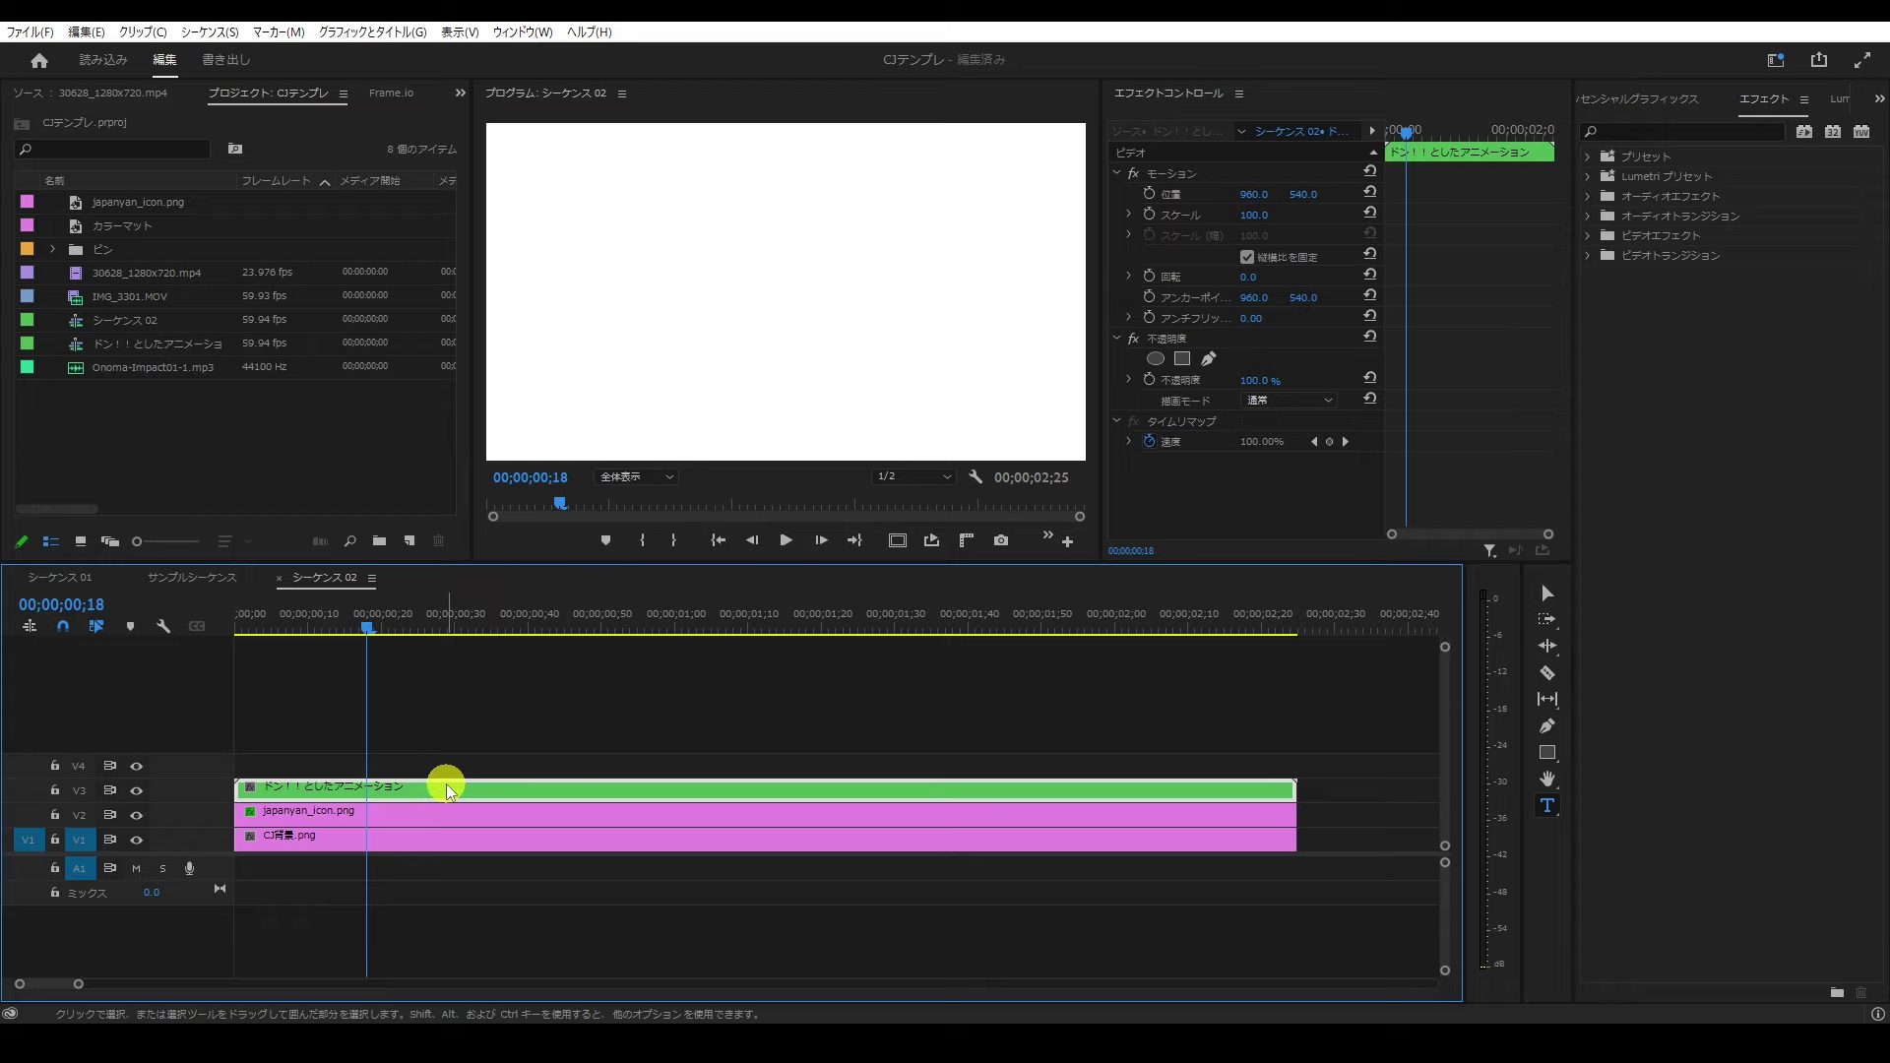
{"action": "left_click", "coordinate": [439, 818]}
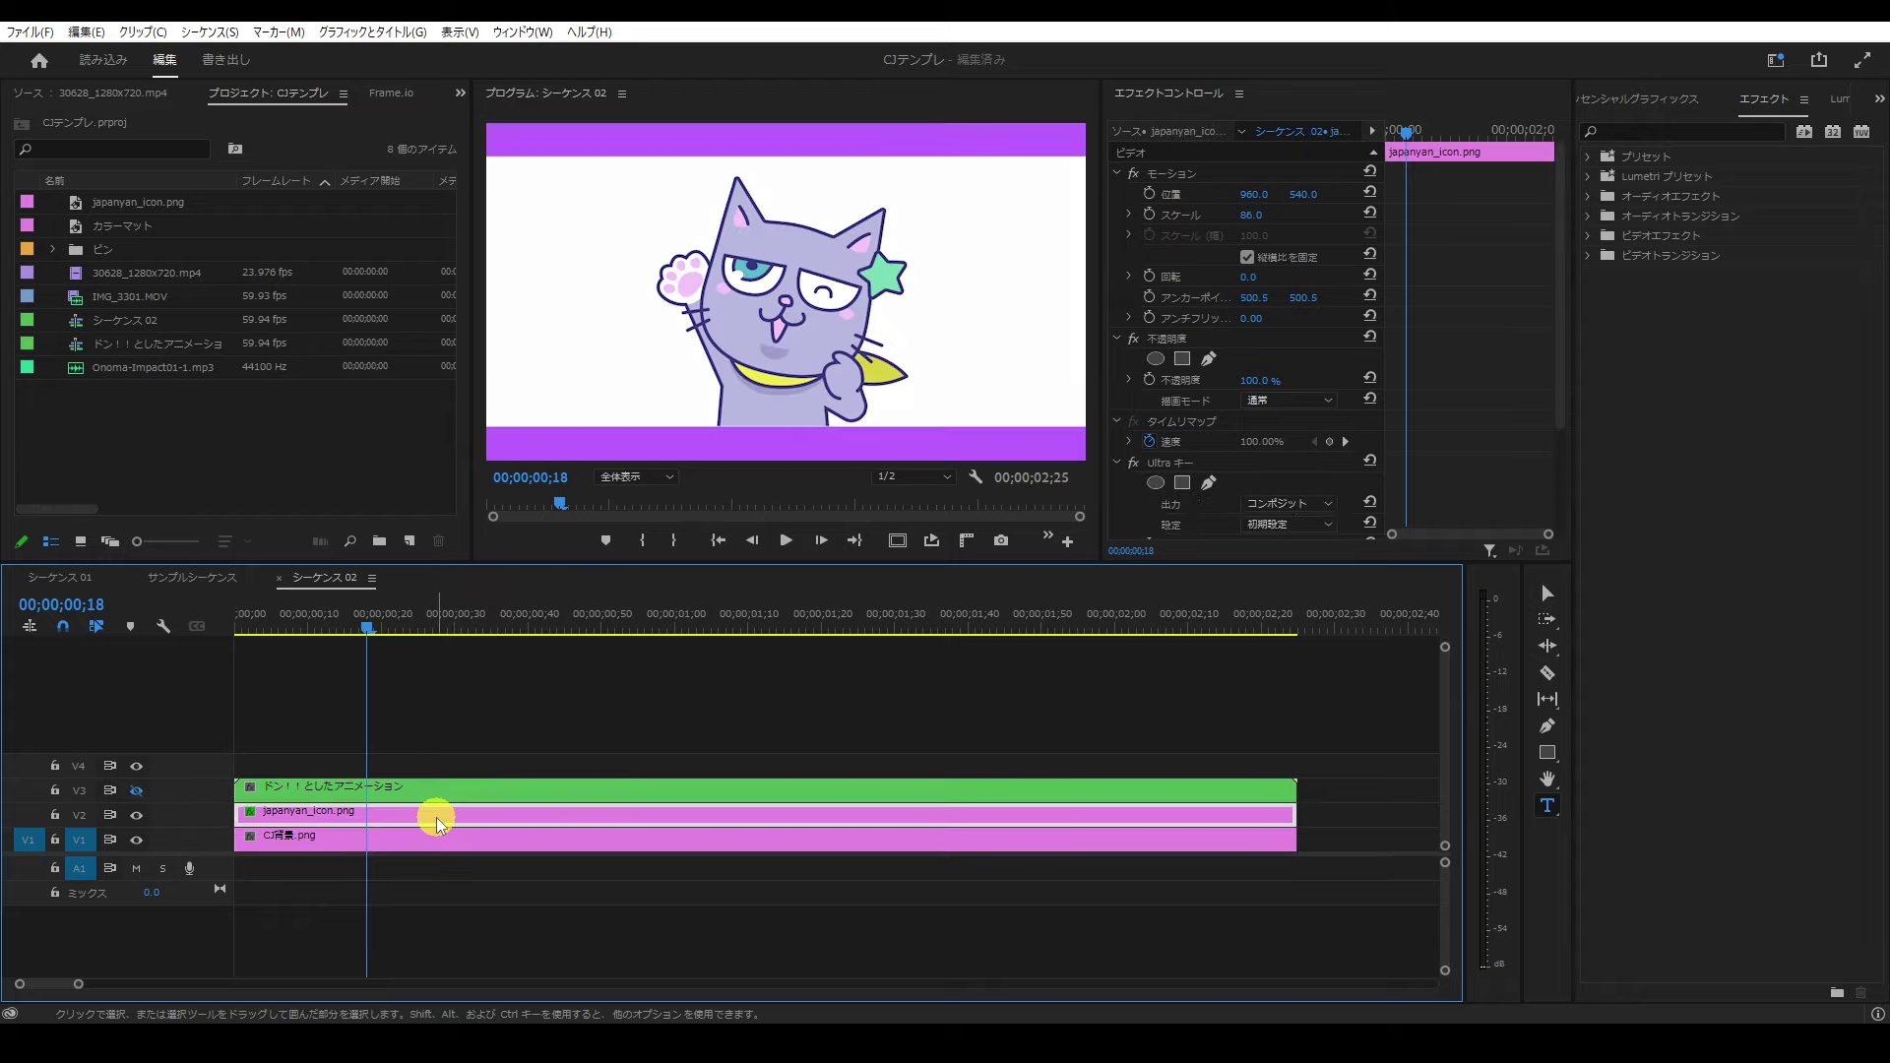
{"action": "left_click", "coordinate": [412, 837]}
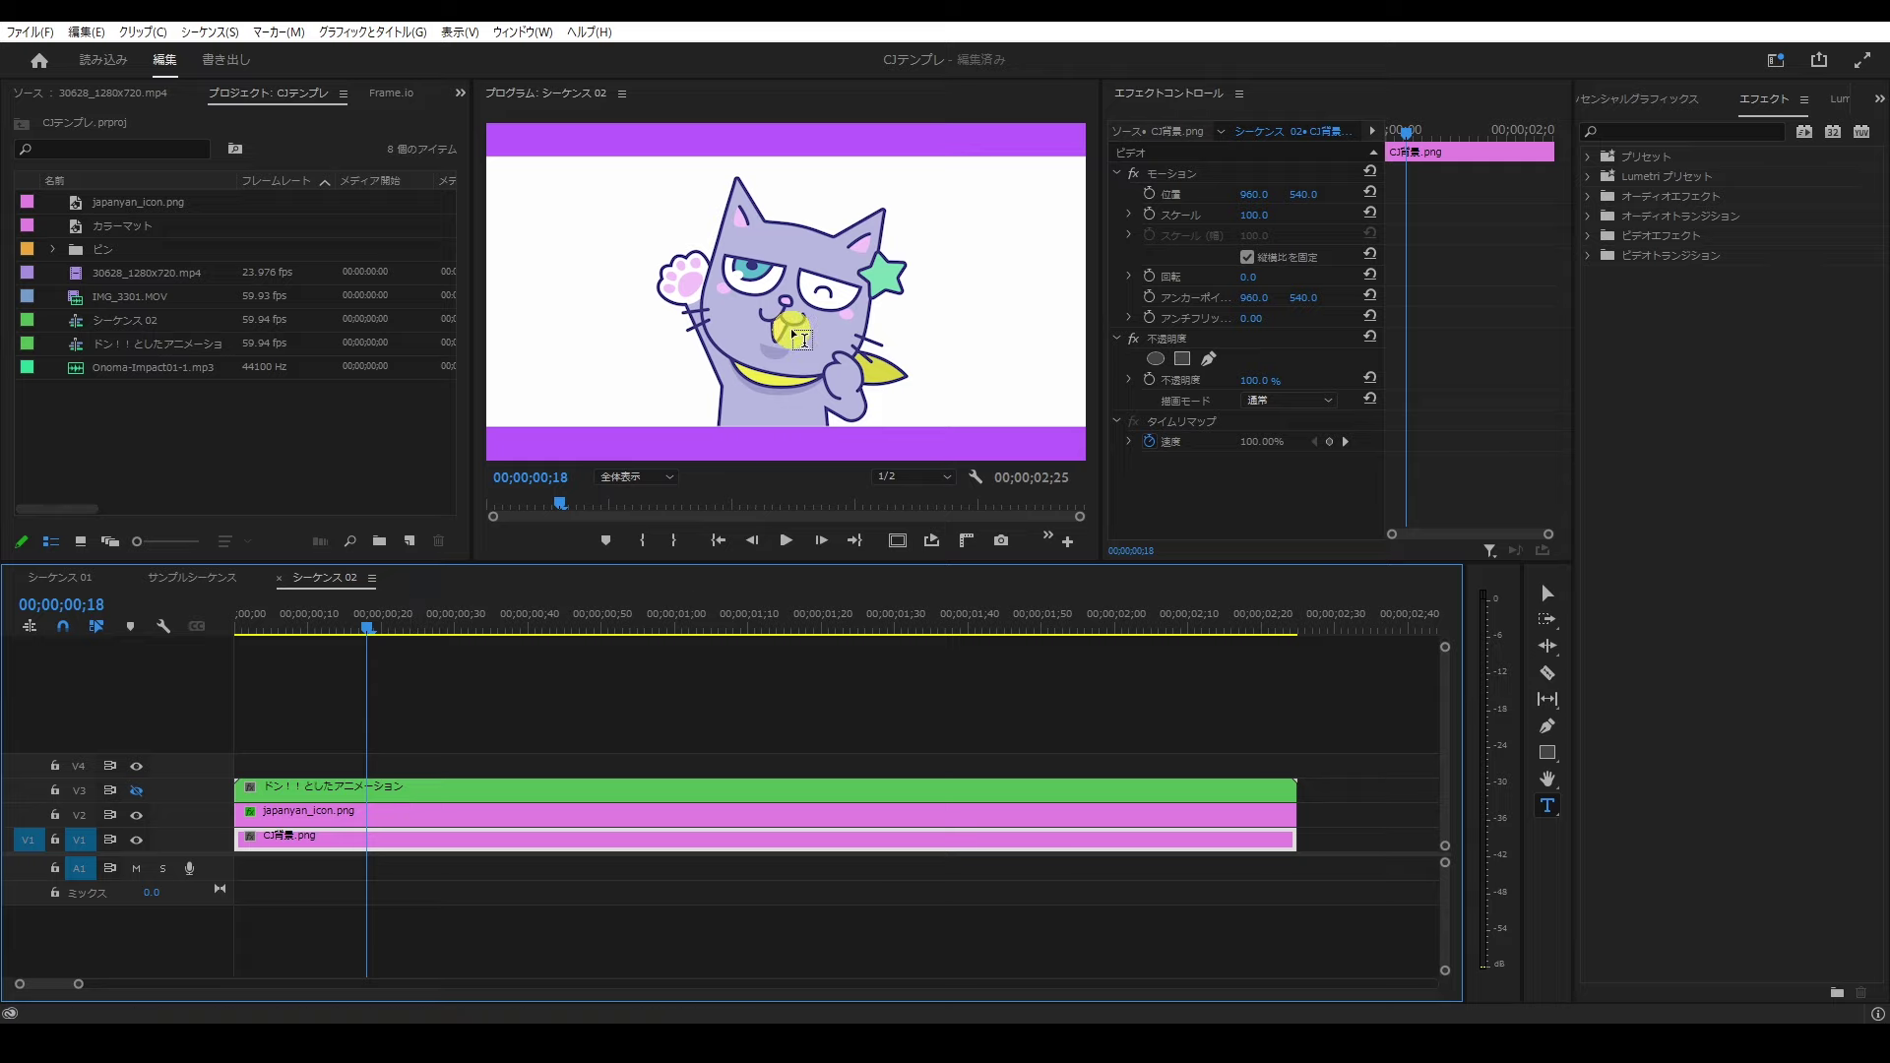
{"action": "key", "text": "Right"}
{"action": "key", "text": "Right"}
{"action": "key", "text": "Right"}
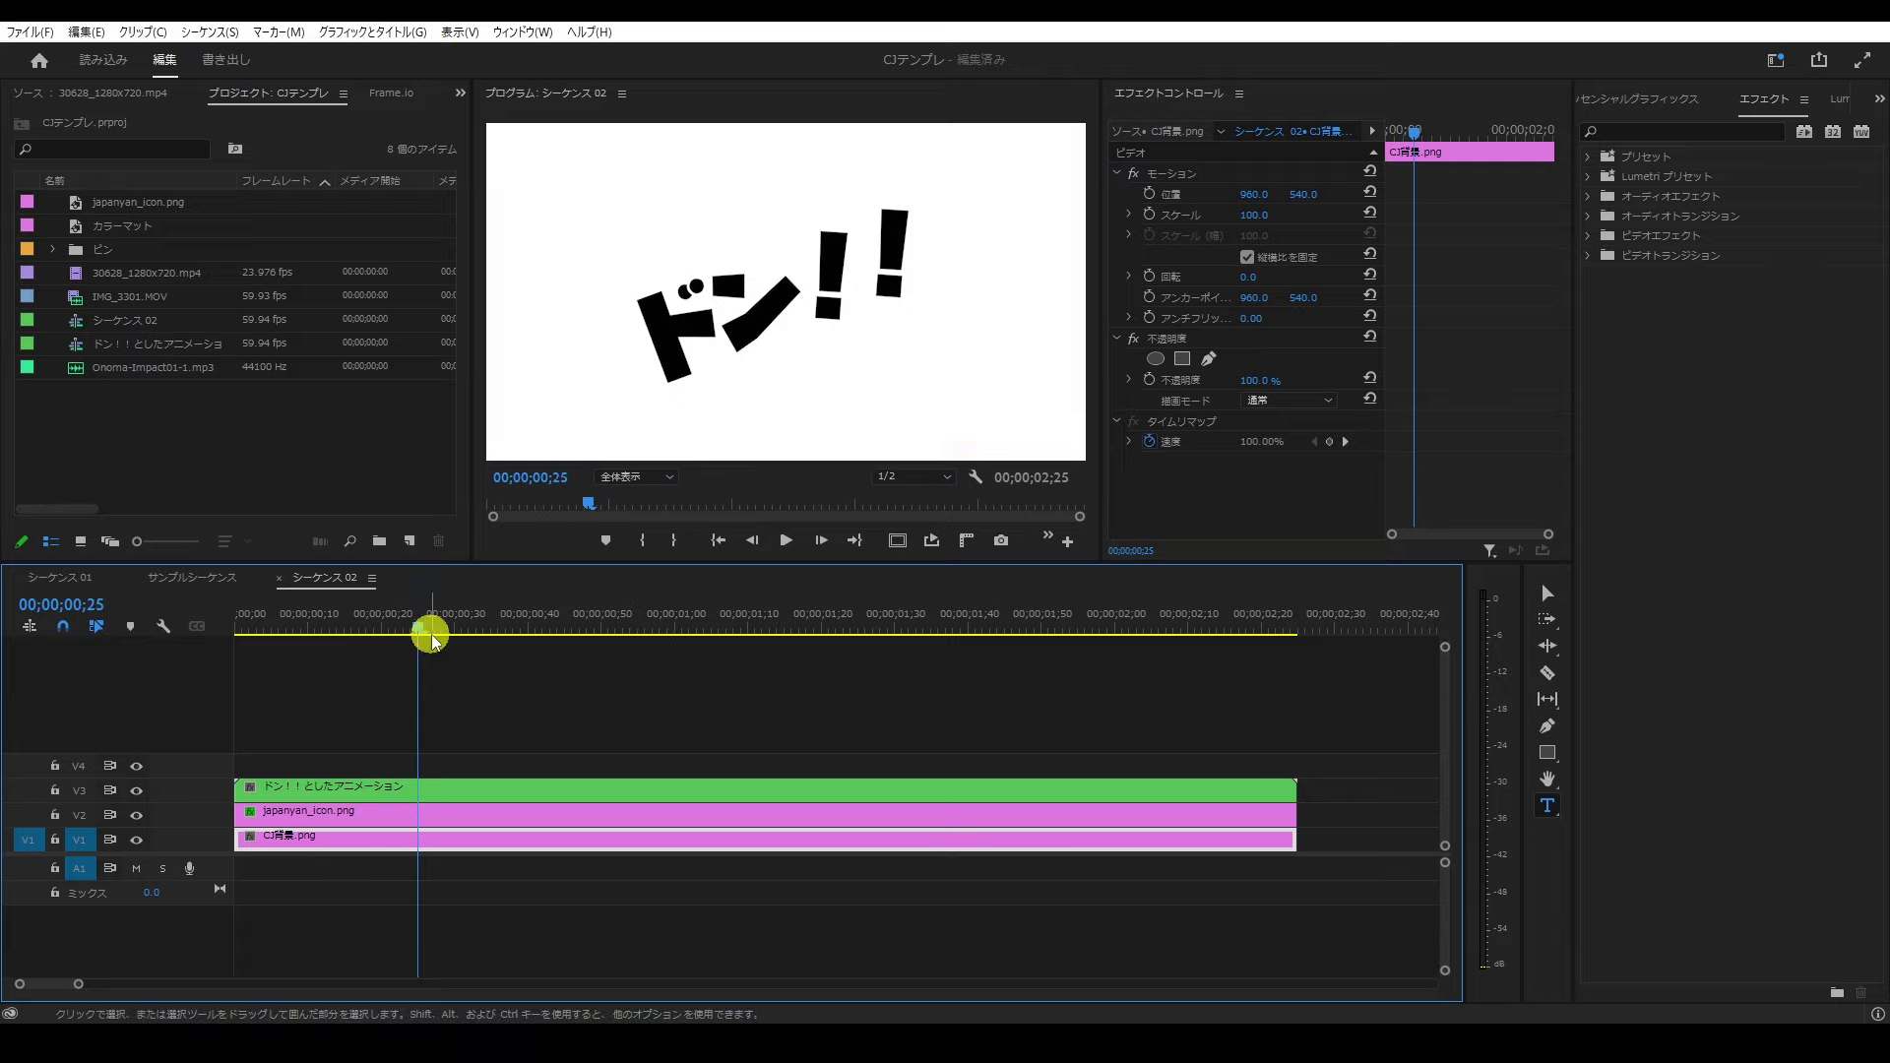
{"action": "left_click", "coordinate": [421, 790]}
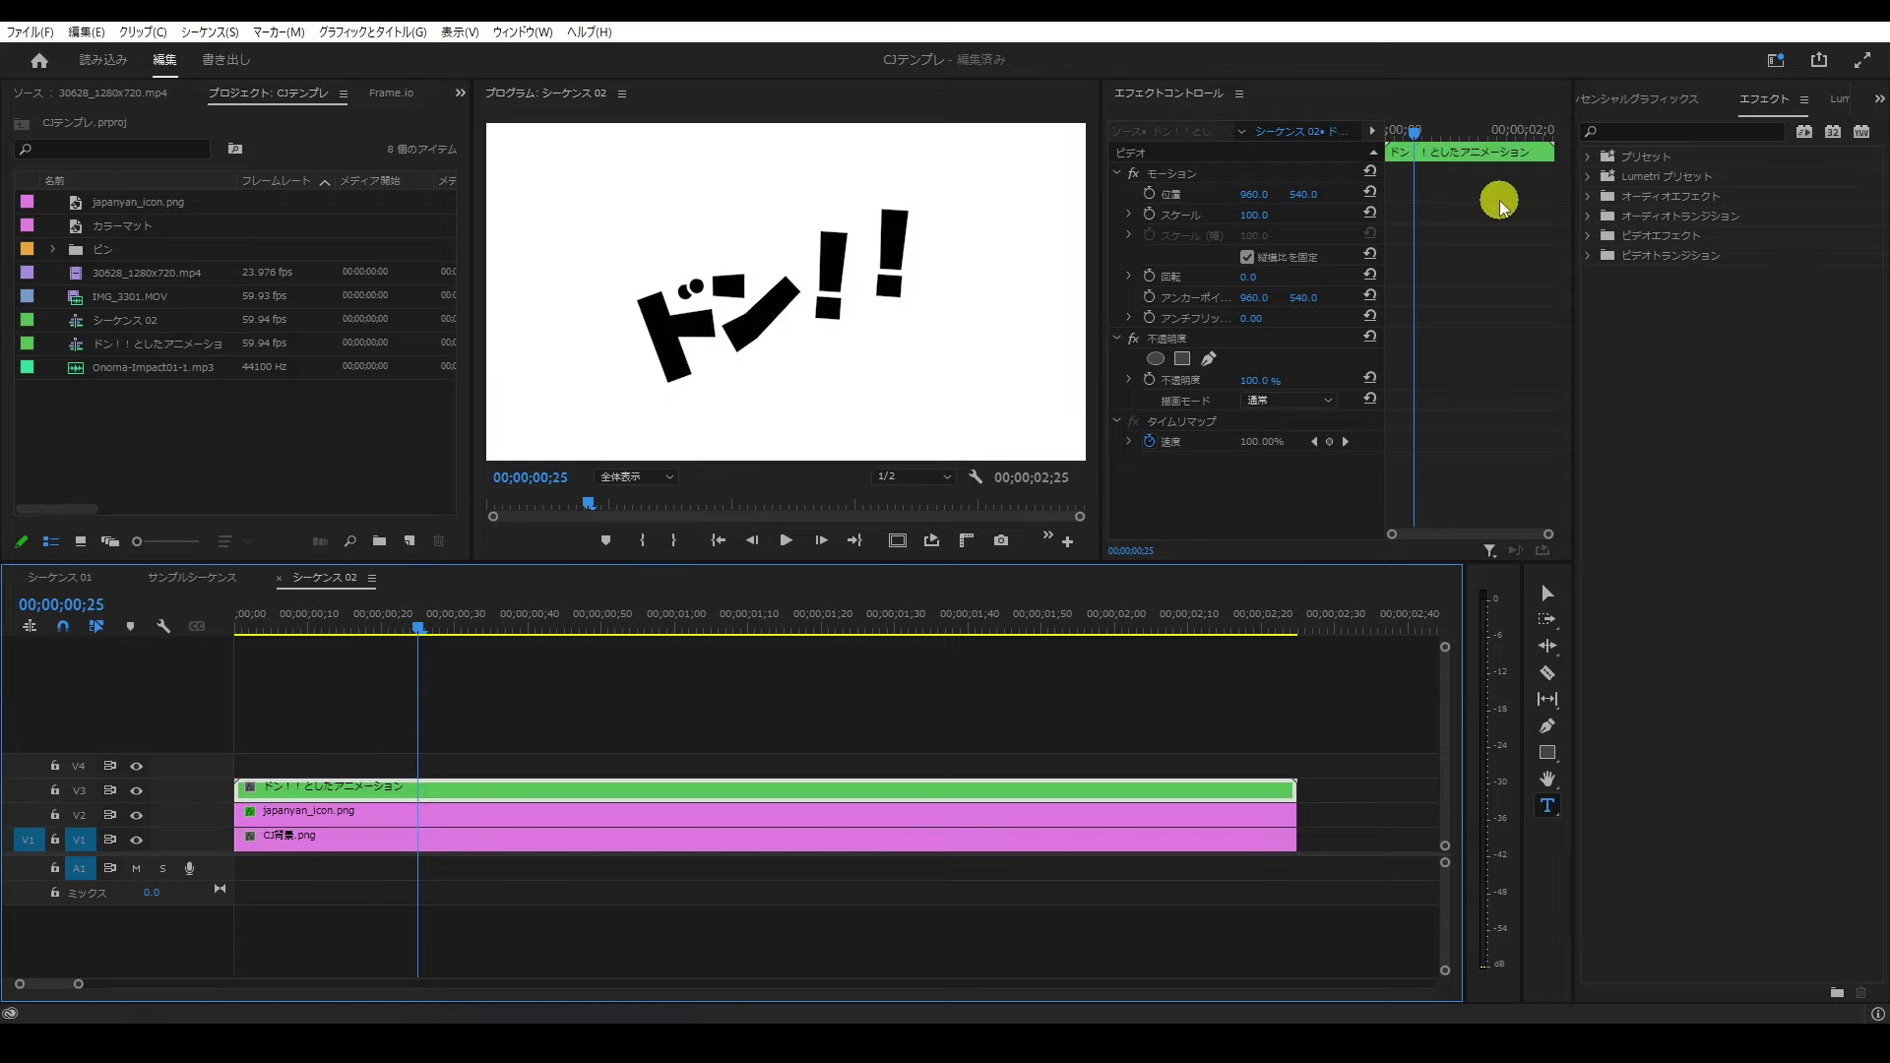
{"action": "left_click", "coordinate": [1641, 131]}
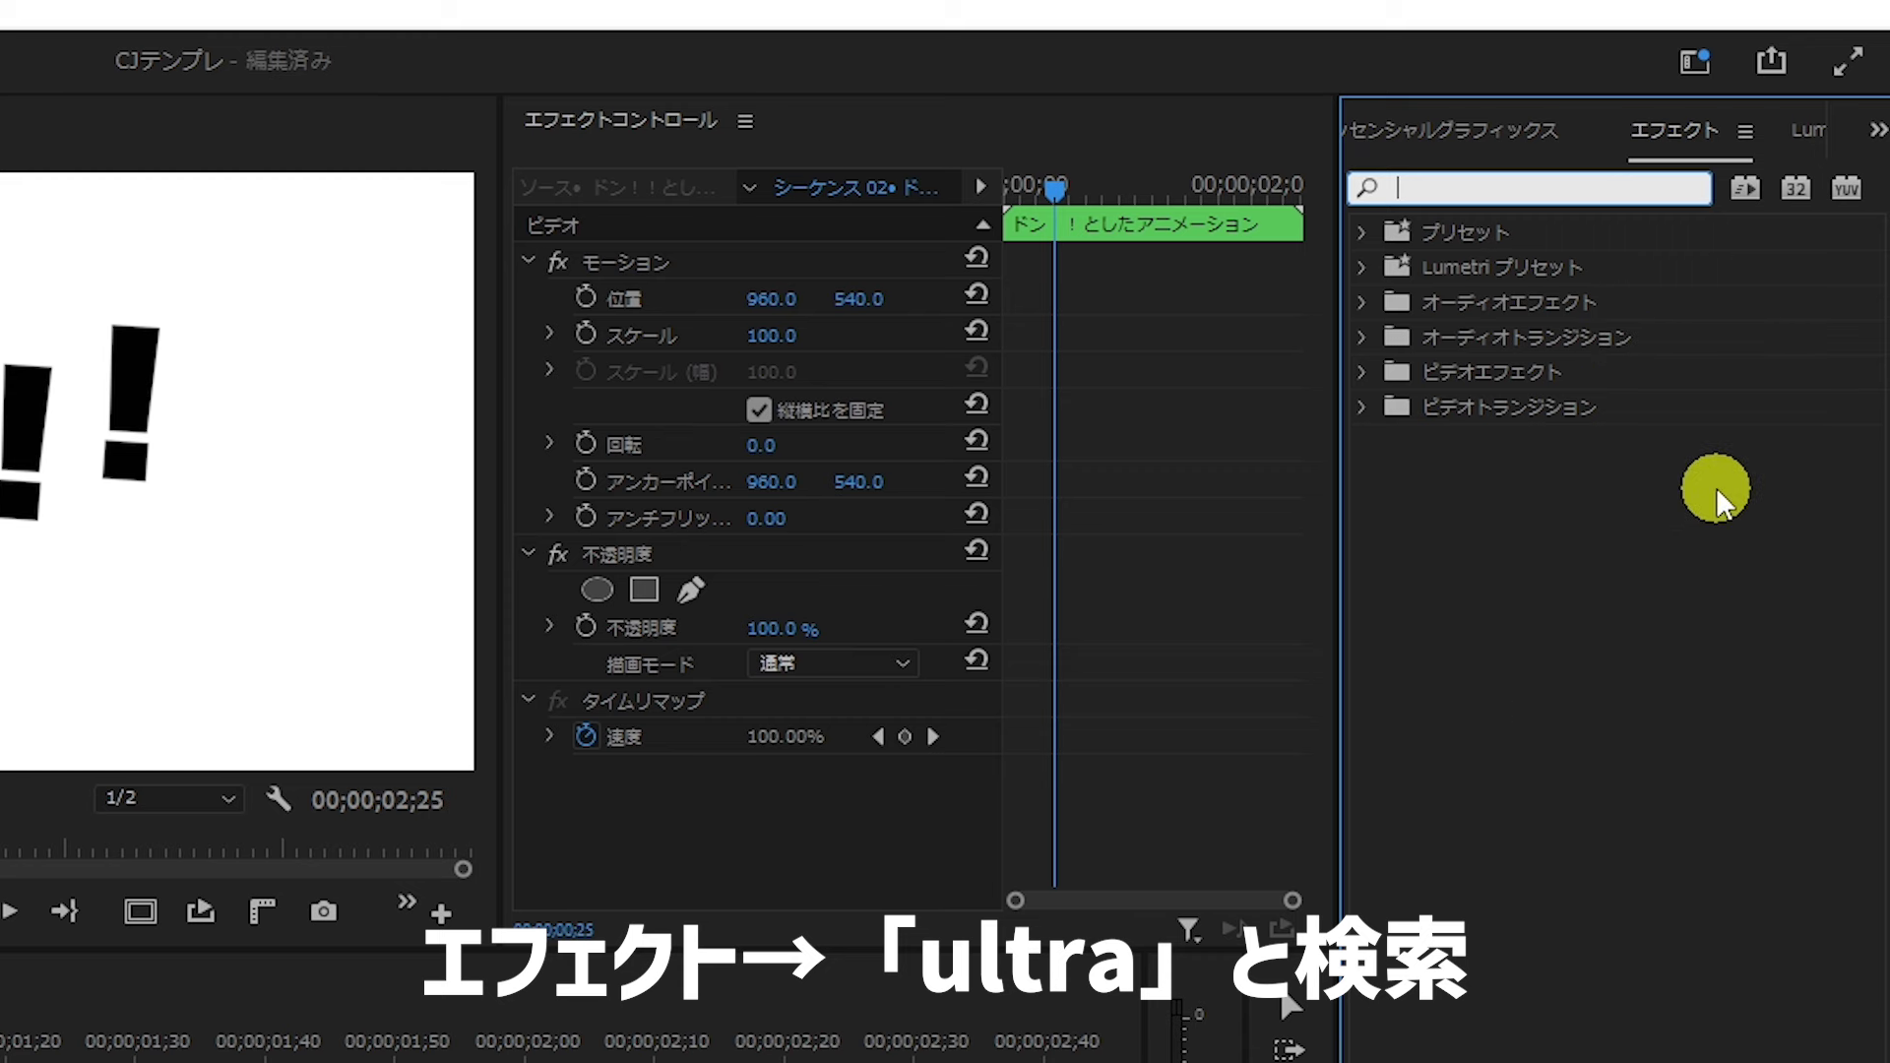
Step: Find Ultra Key by typing 'ul', drop it on the nested V3 clip, and use the Key Color eyedropper
{"action": "type", "text": "ultra"}
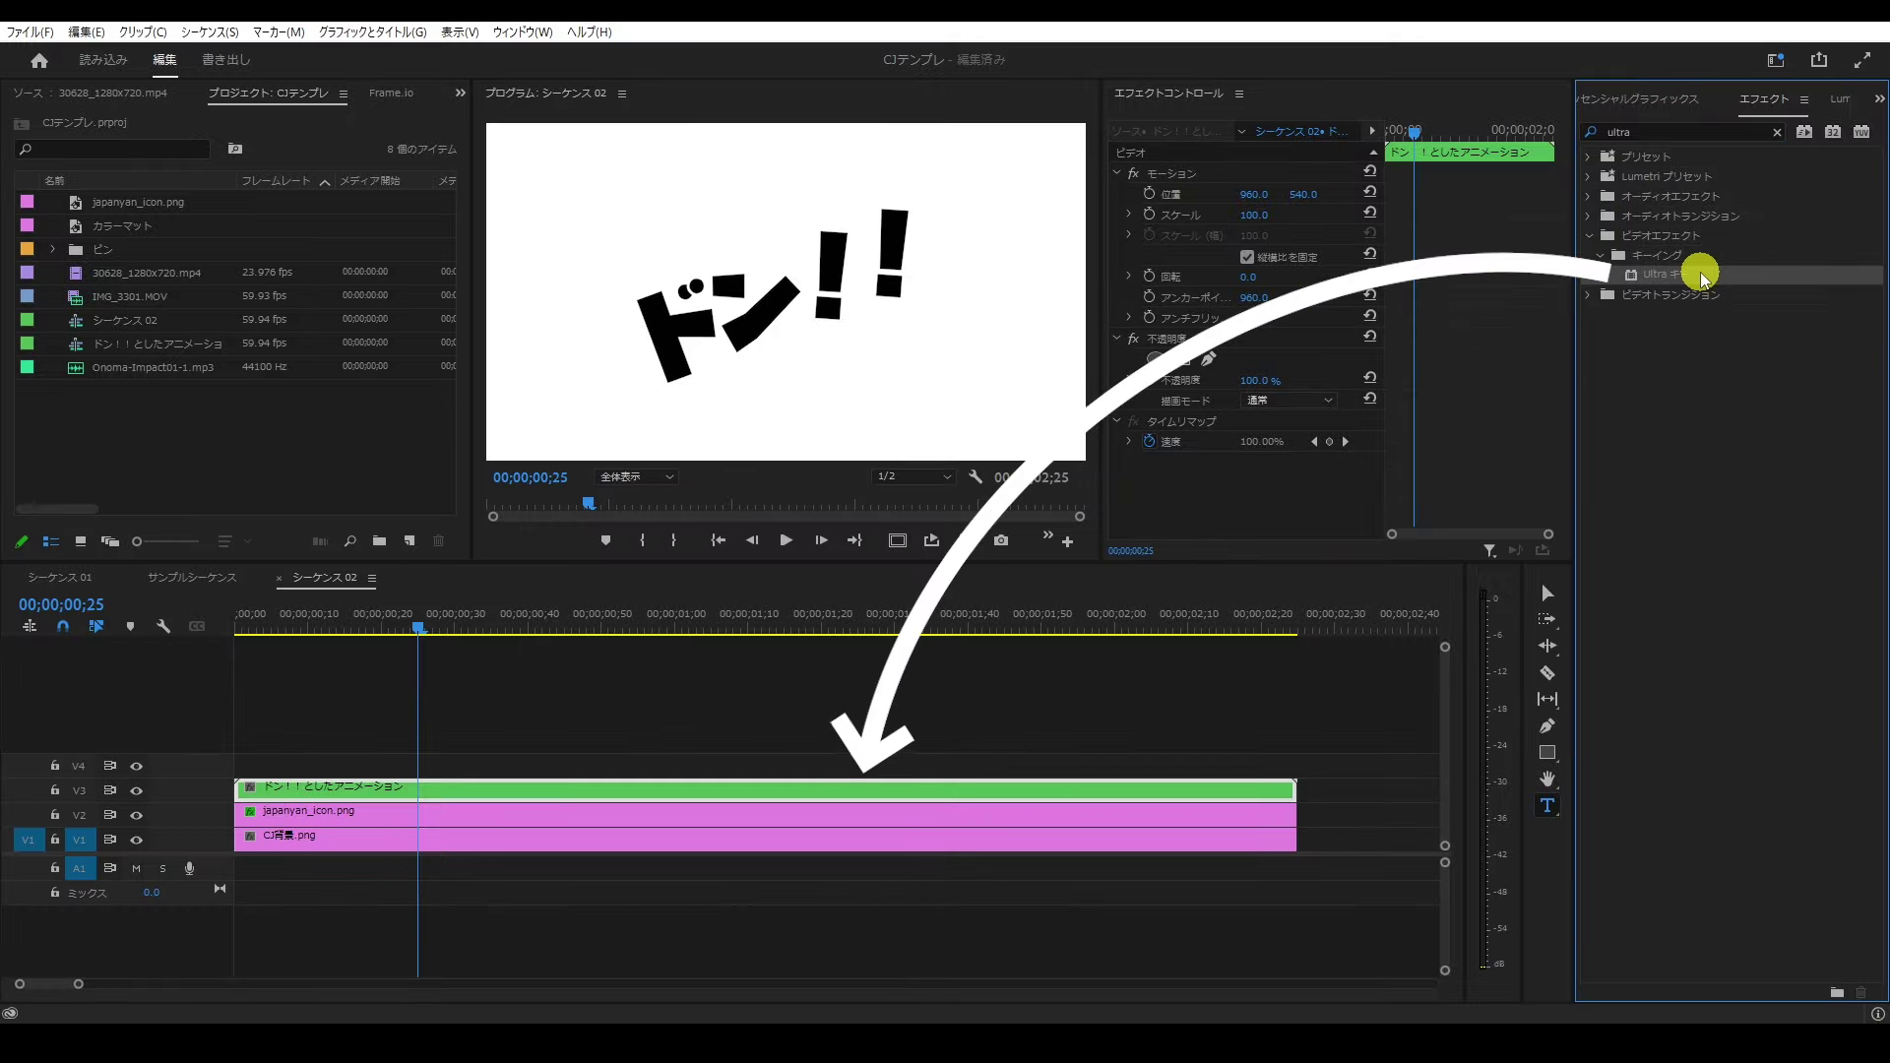
{"action": "mouse_move", "coordinate": [1575, 458]}
{"action": "left_mouse_down"}
{"action": "mouse_move", "coordinate": [1511, 301]}
{"action": "mouse_move", "coordinate": [528, 788]}
{"action": "mouse_move", "coordinate": [577, 793]}
{"action": "left_mouse_up"}
{"action": "scroll", "coordinate": [1474, 405], "scroll_direction": "down", "scroll_amount": 2}
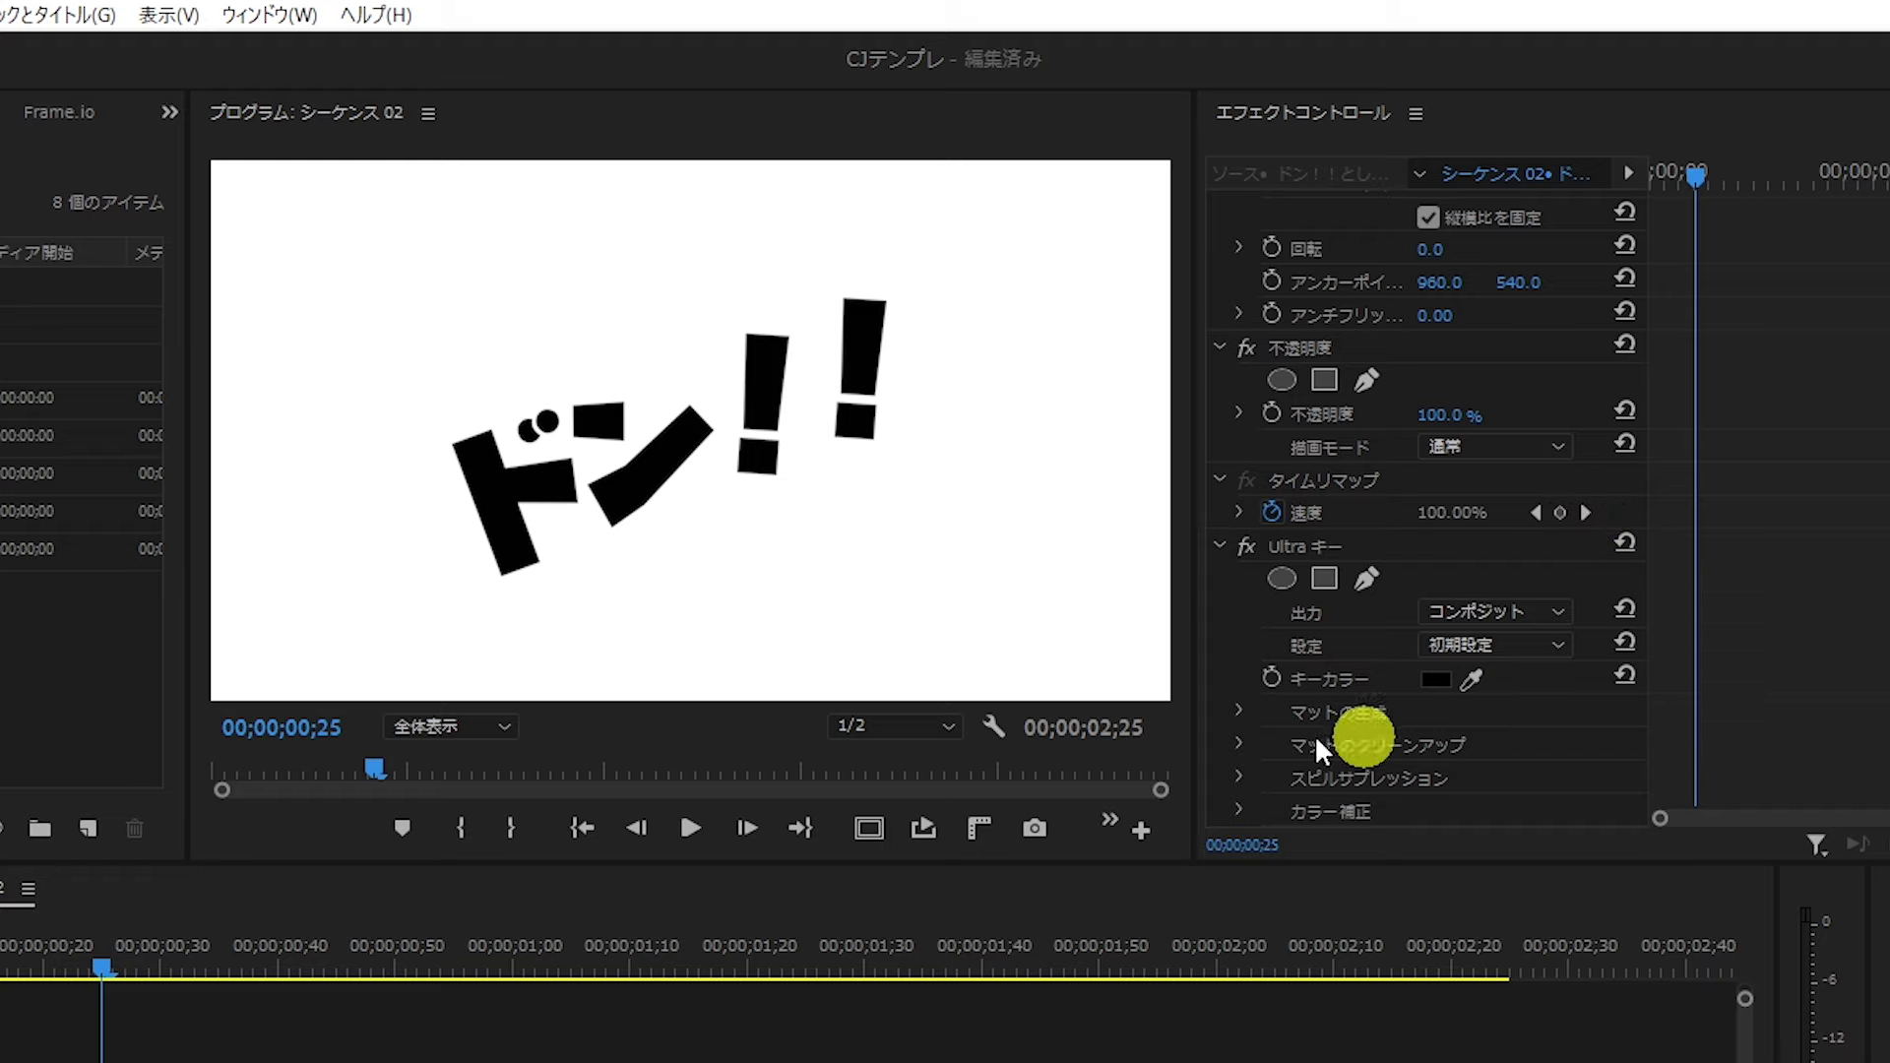
{"action": "scroll", "coordinate": [1394, 532], "scroll_direction": "down", "scroll_amount": 2}
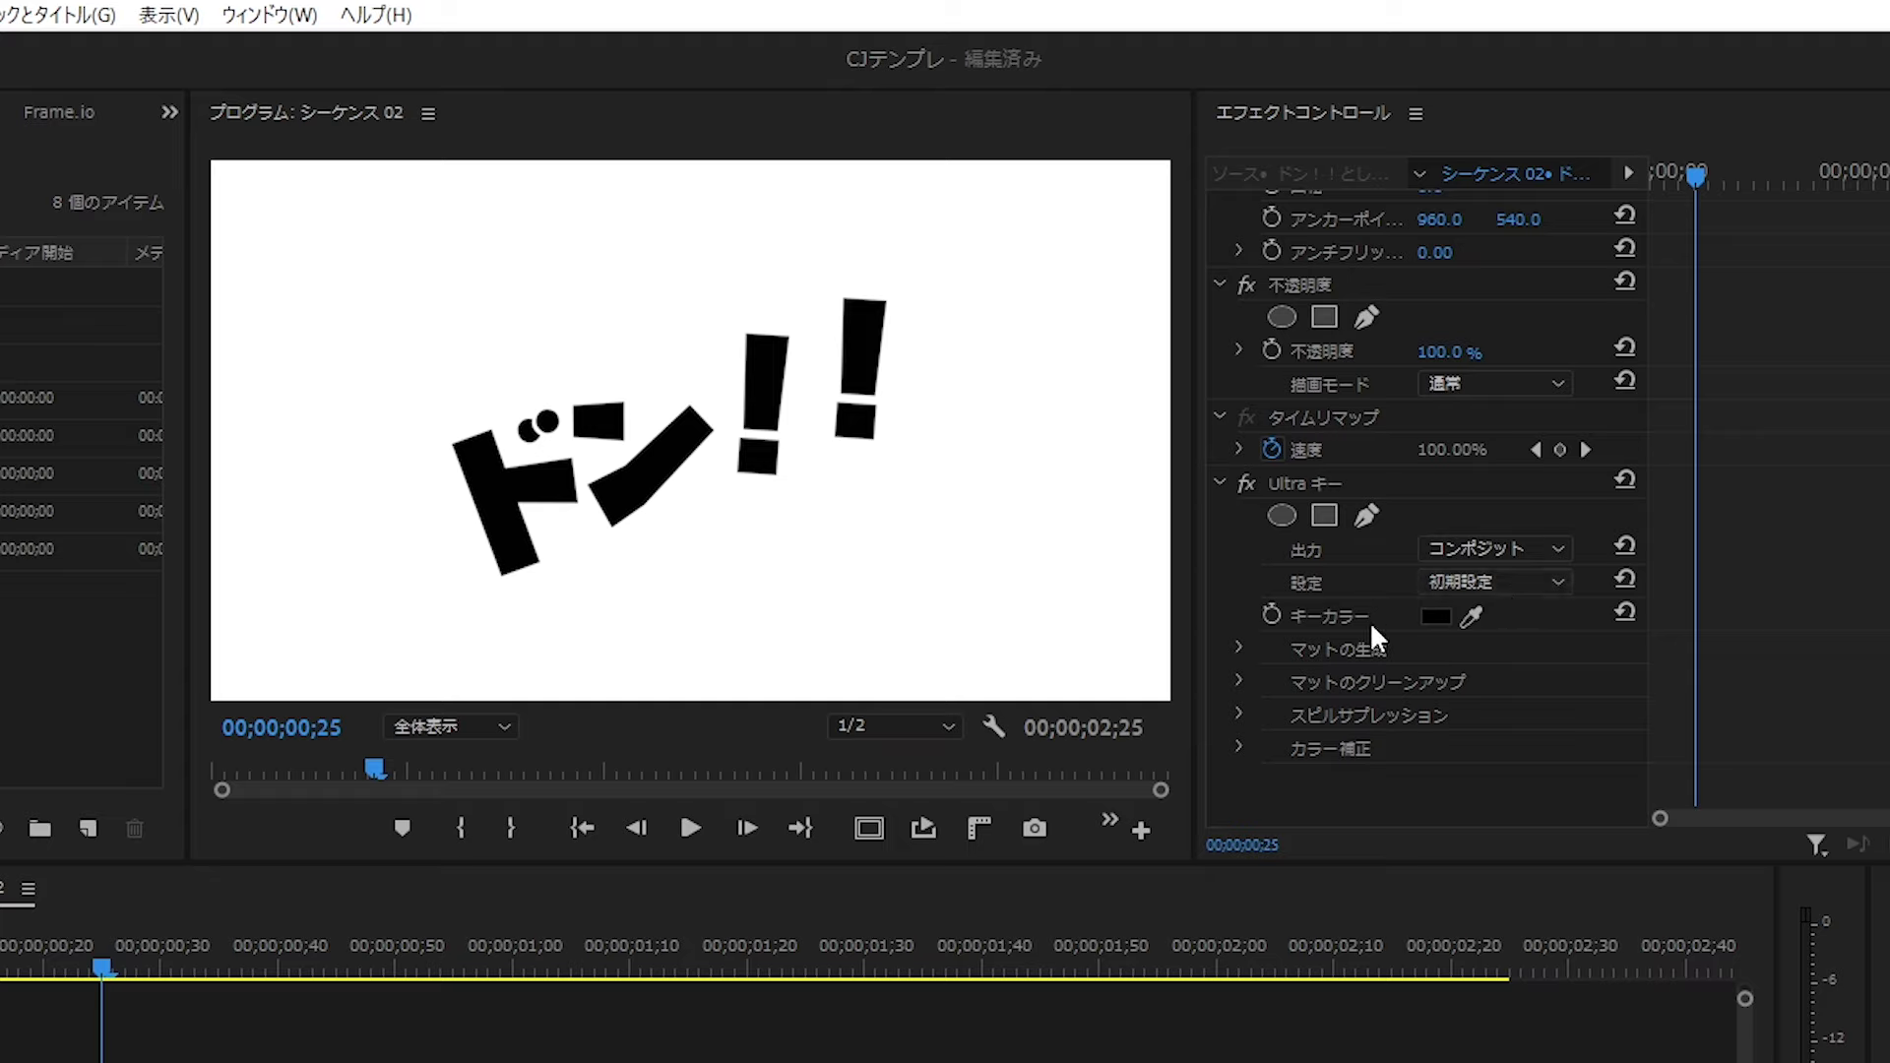
{"action": "left_click", "coordinate": [1472, 617]}
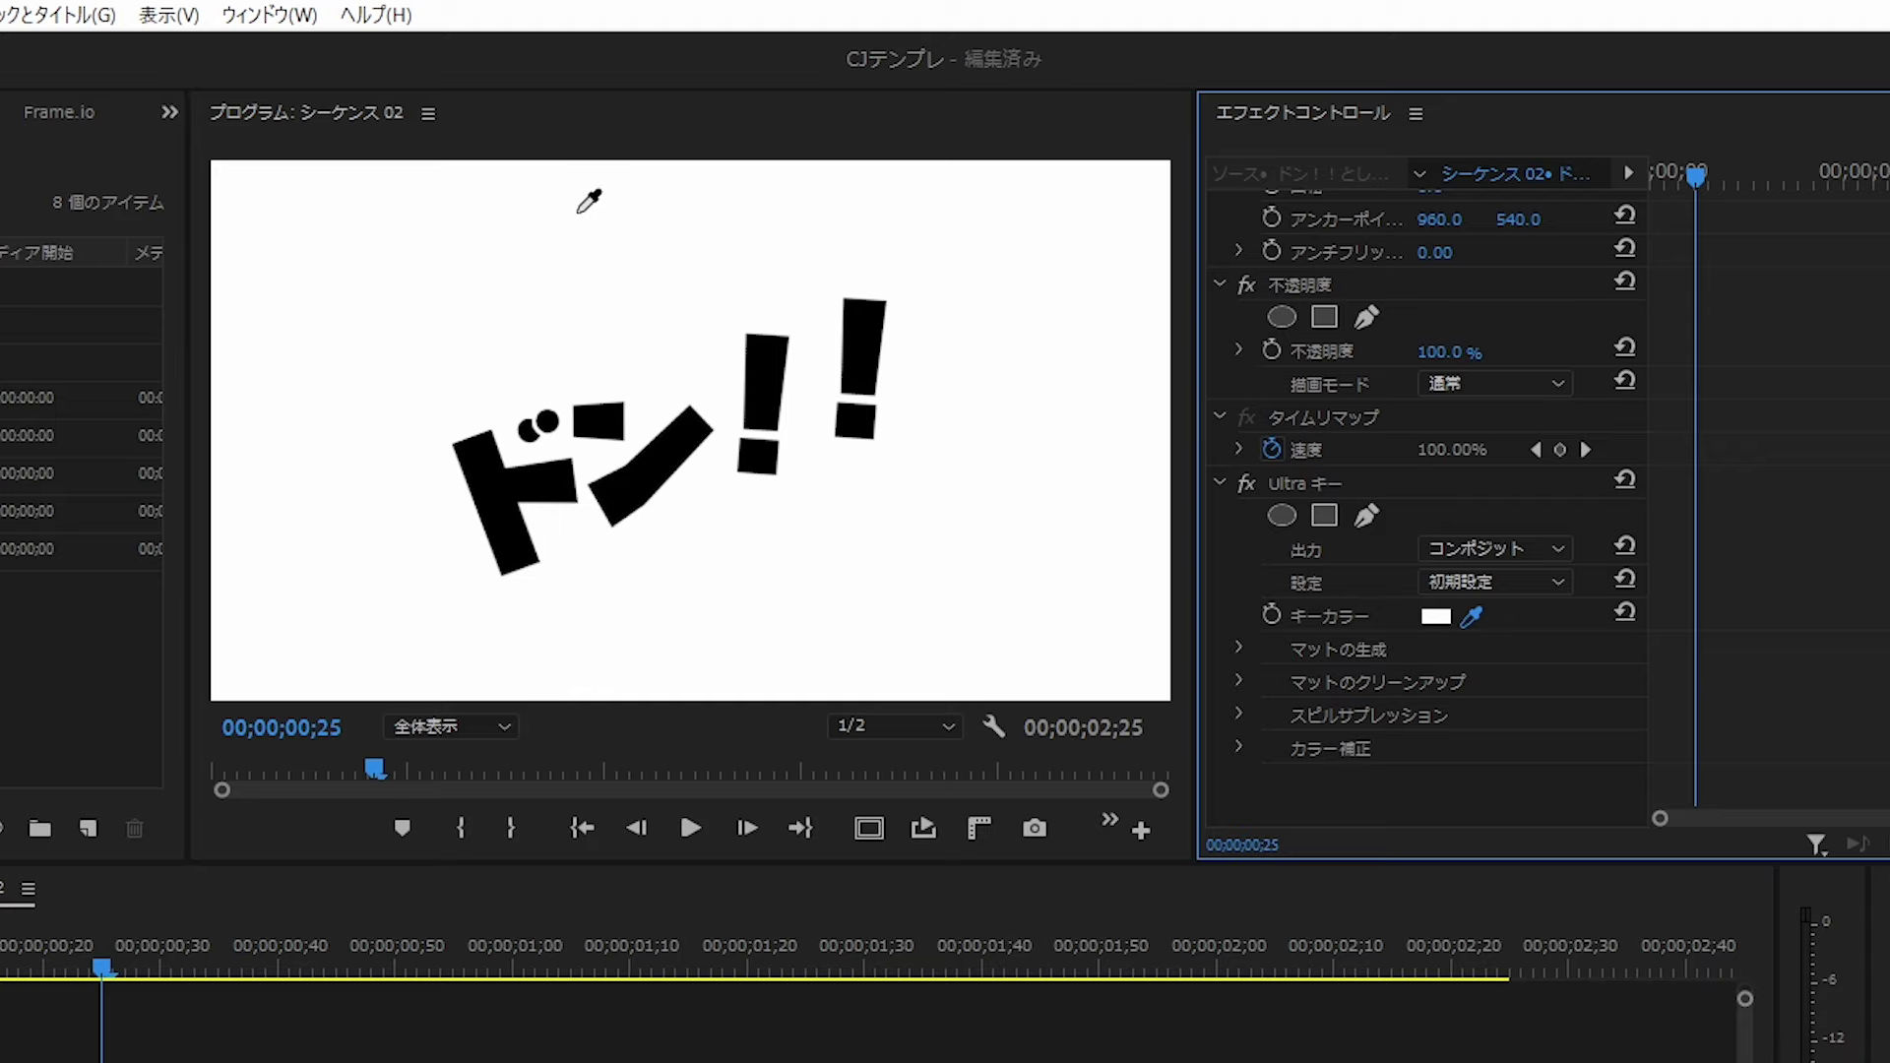
Step: Sample the white background as the key colour and play back the keyed ドン!! over the cat
{"action": "left_click", "coordinate": [1067, 265]}
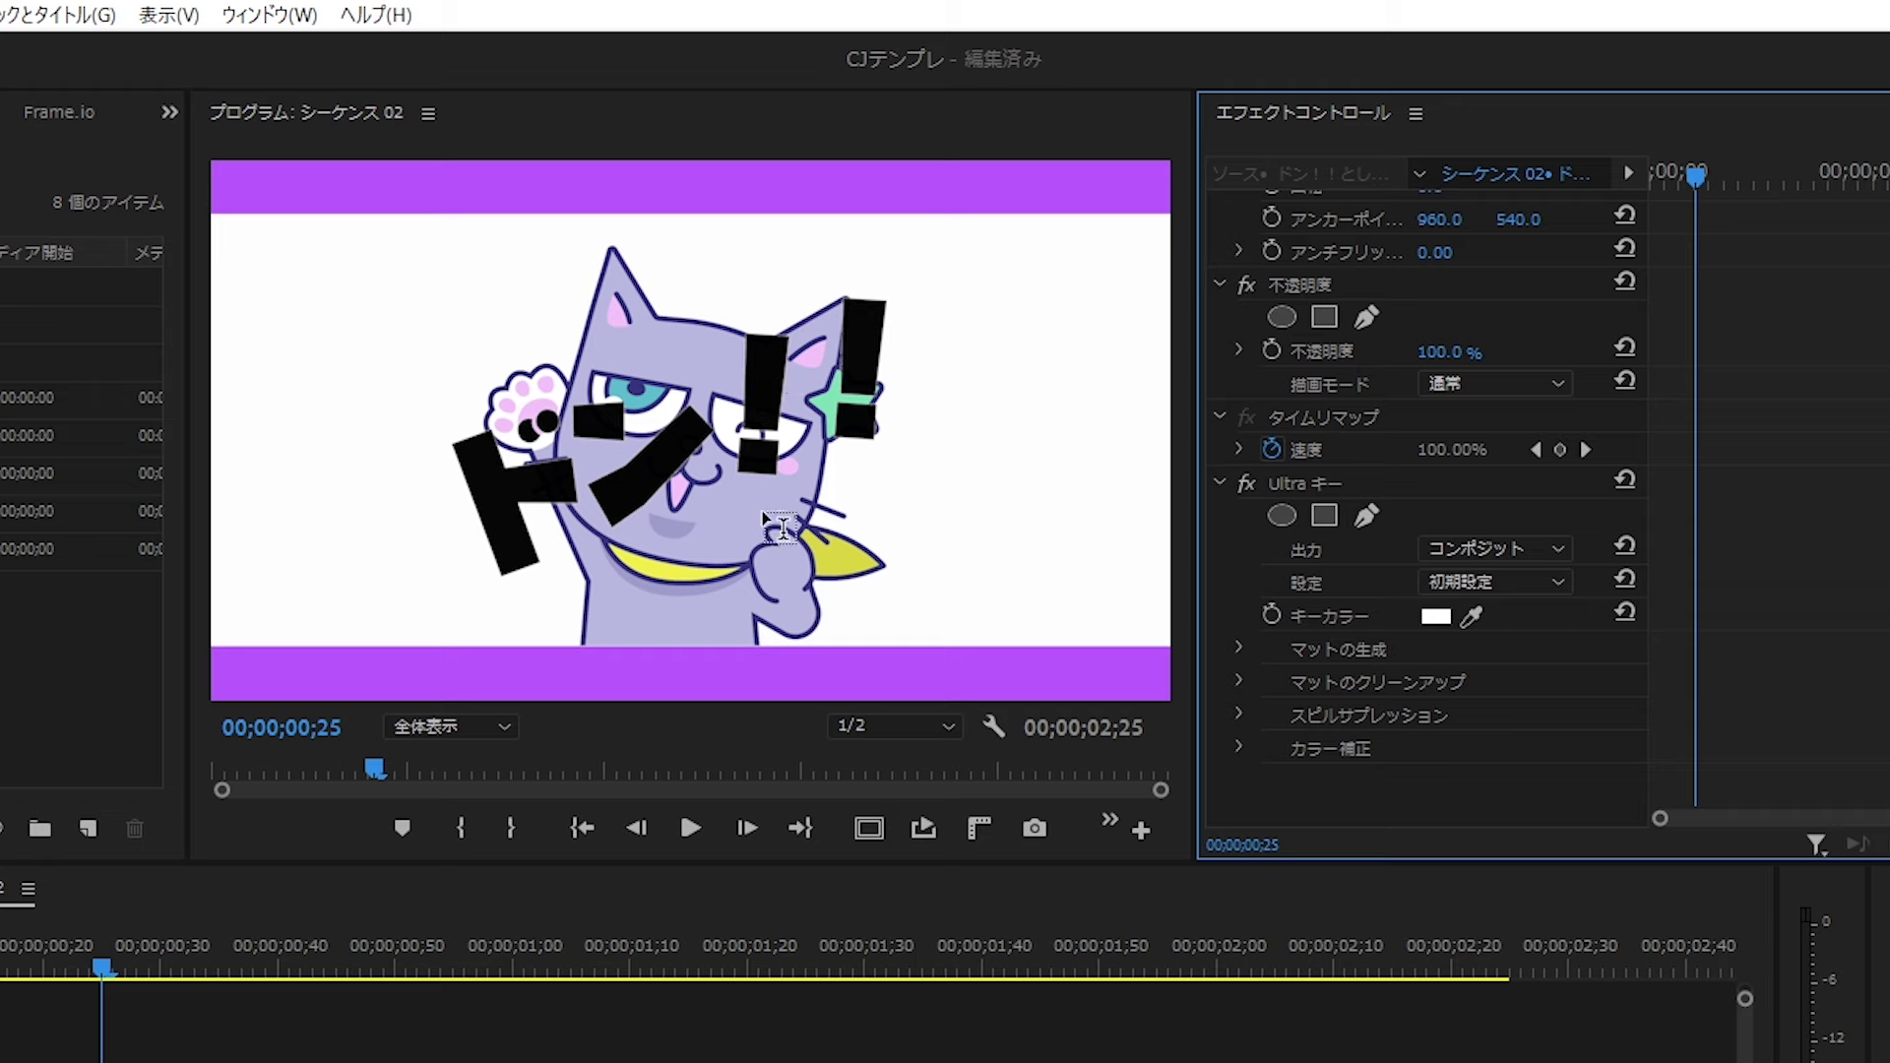
{"action": "left_click", "coordinate": [690, 825]}
{"action": "left_click", "coordinate": [481, 947]}
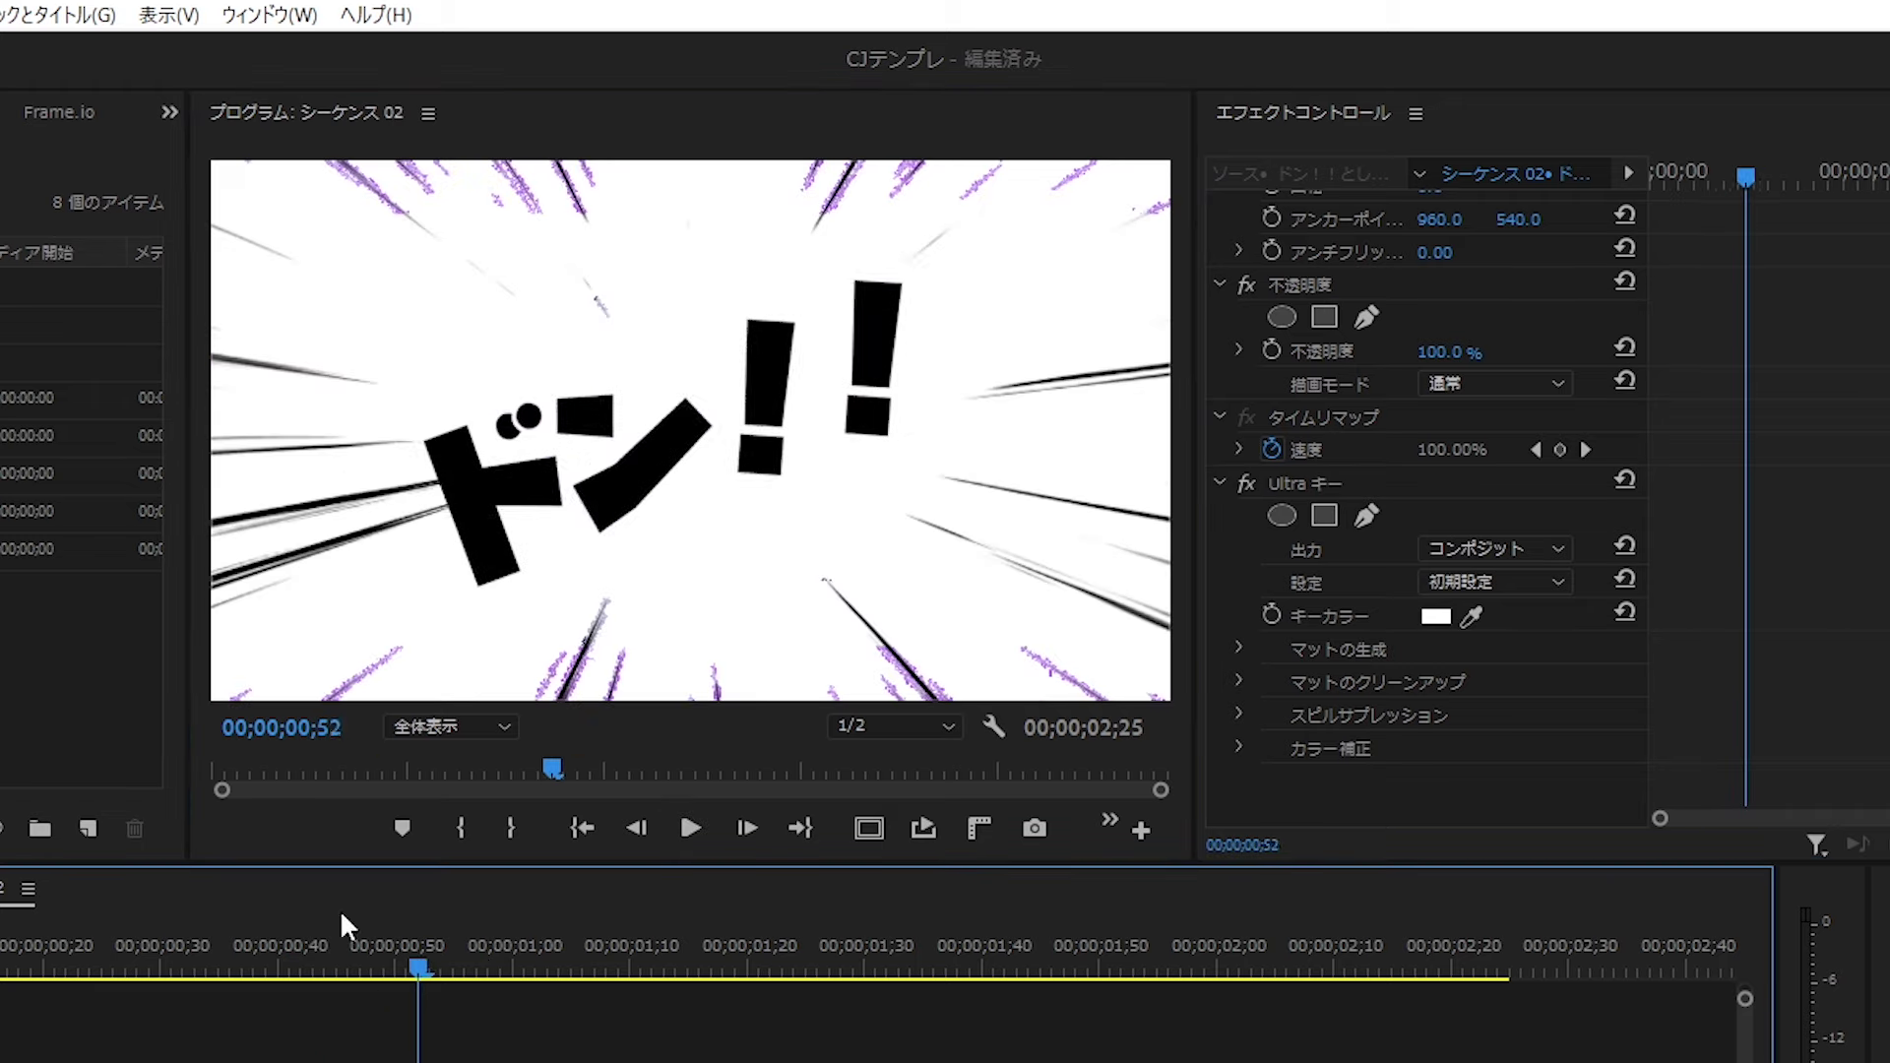
{"action": "left_click", "coordinate": [418, 947]}
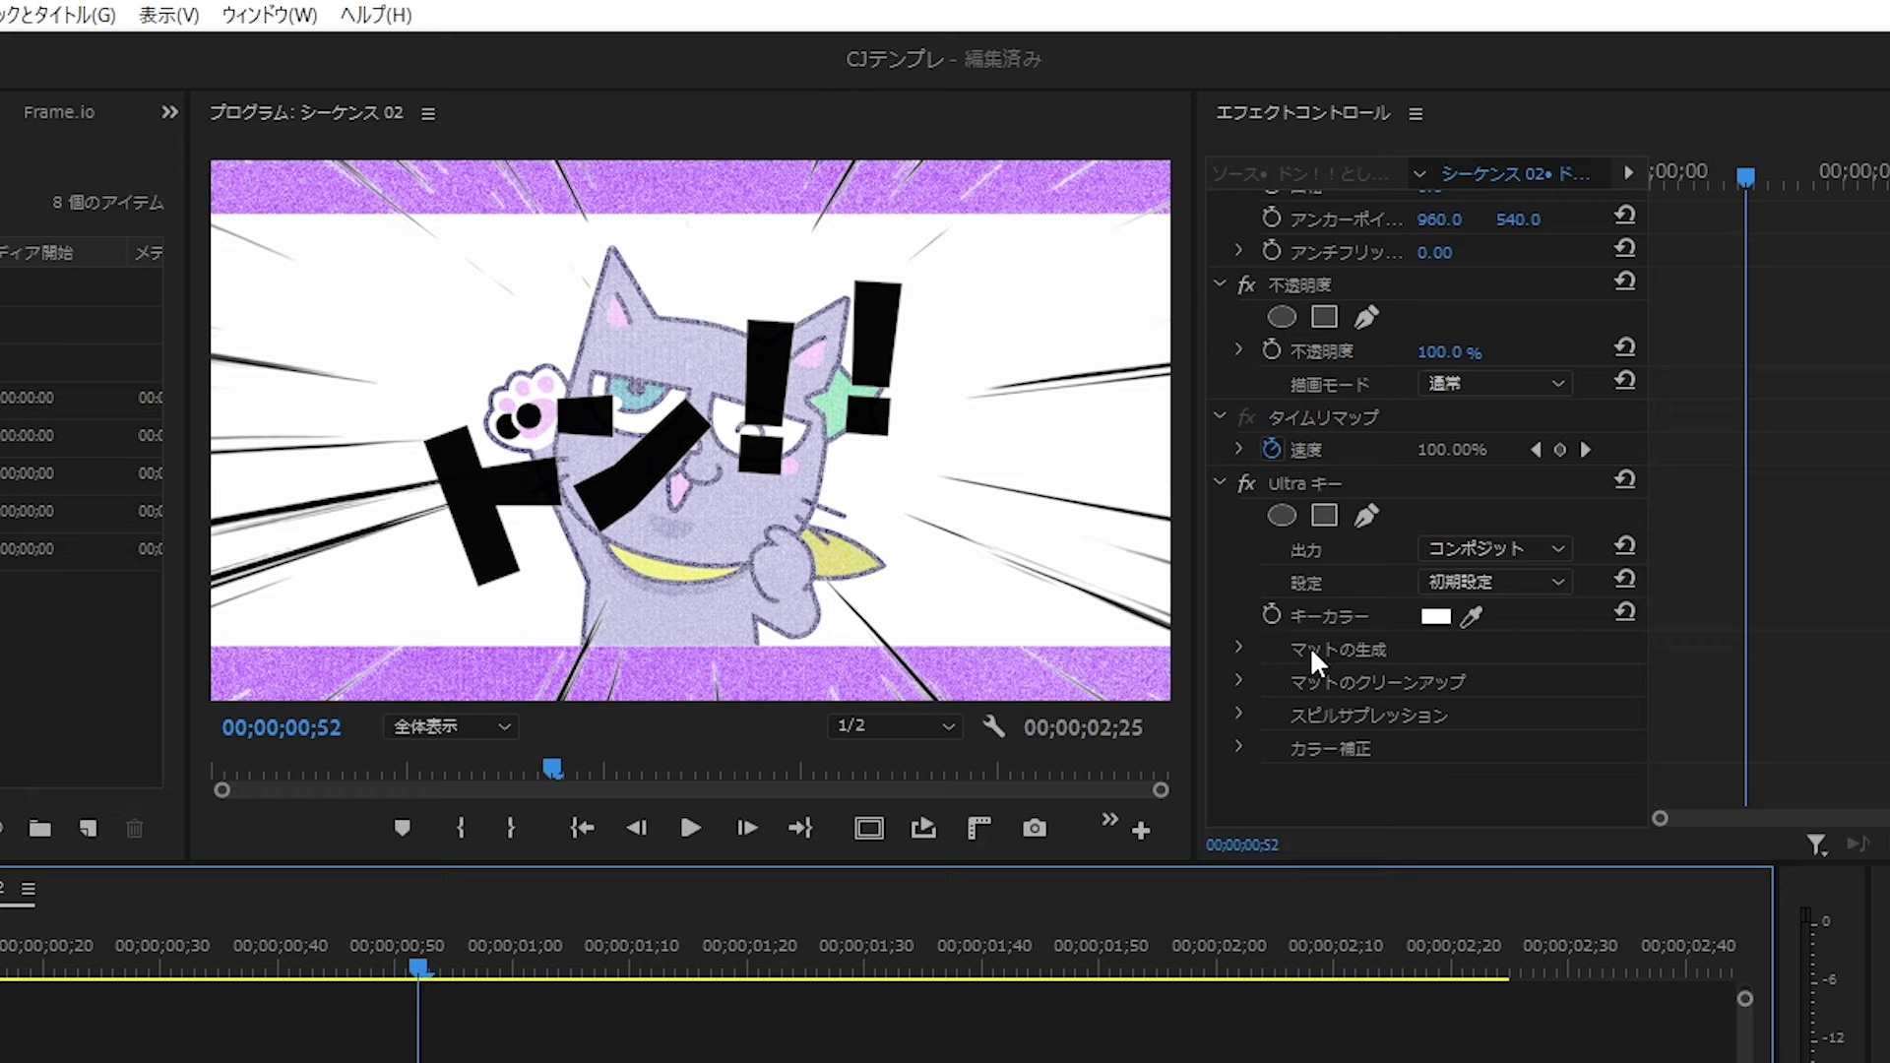
Step: Set Ultra Key's Matte Generation transparency to 100 and return to the sequence start
{"action": "left_click", "coordinate": [1239, 648]}
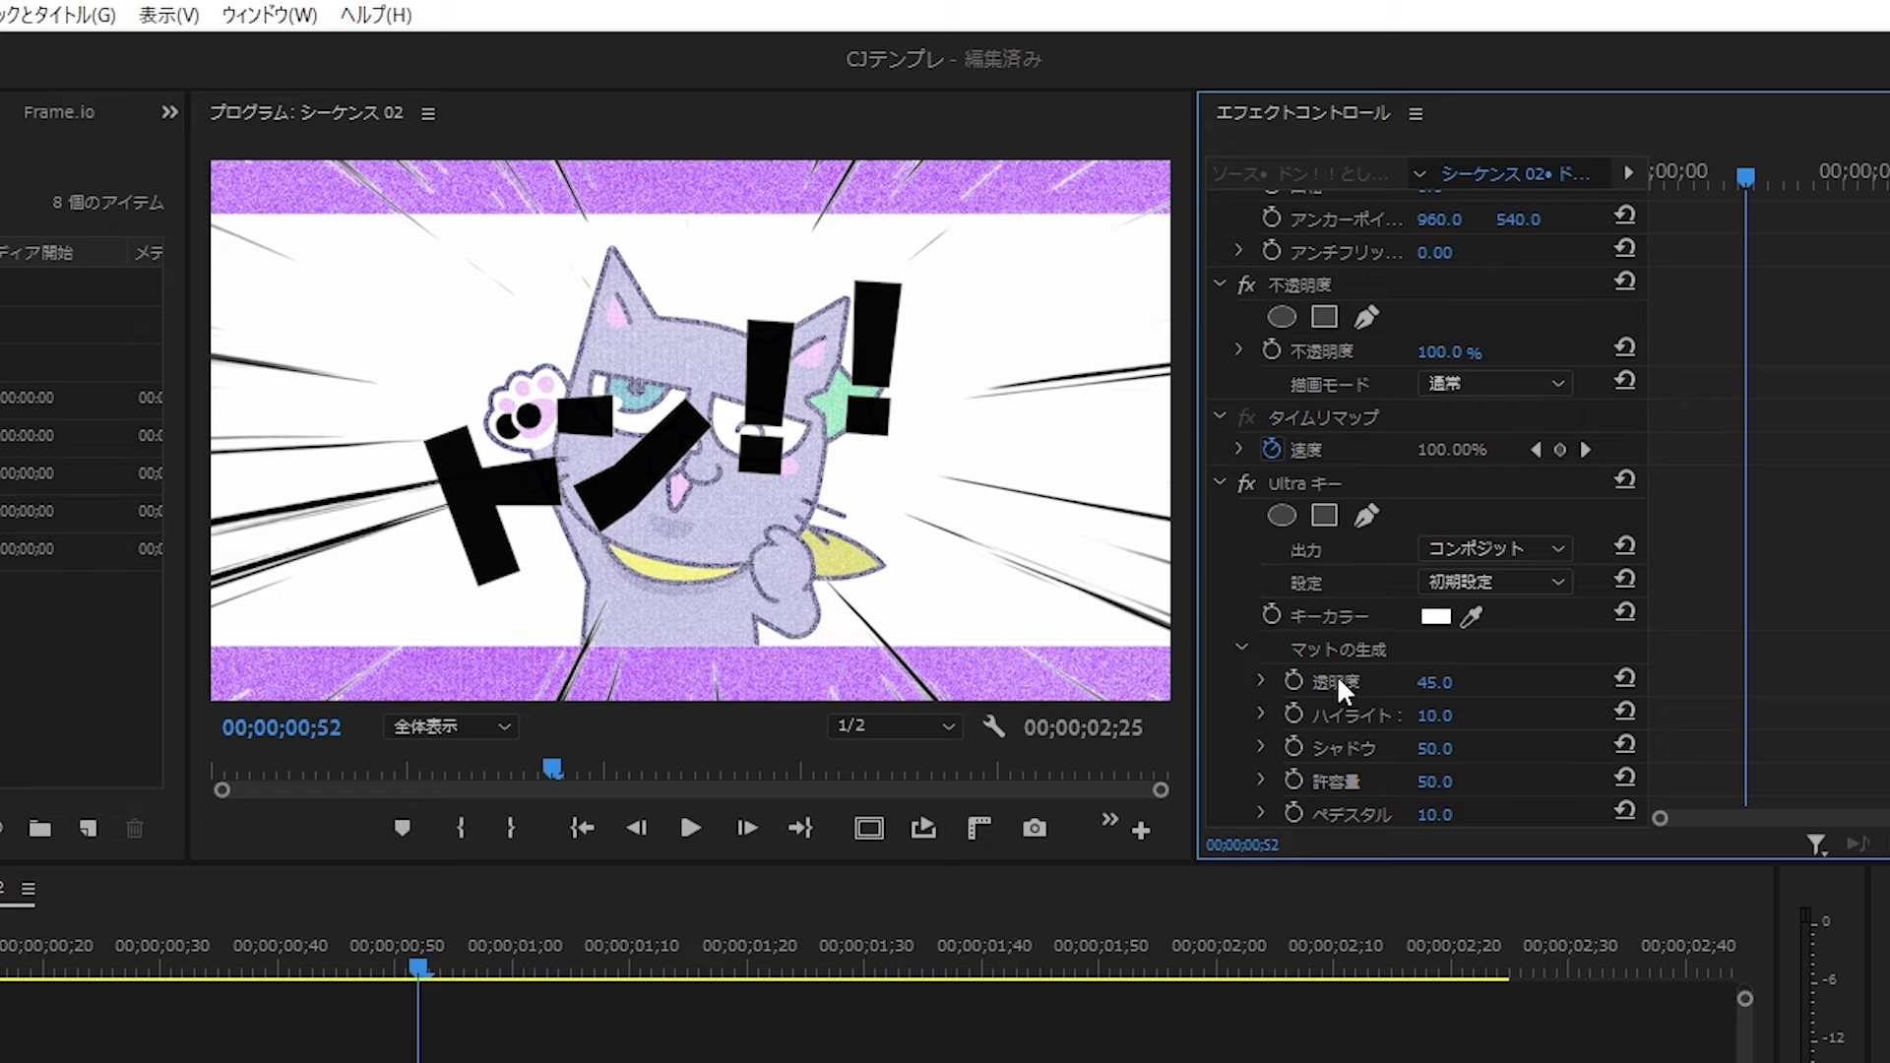
{"action": "left_click", "coordinate": [1439, 683]}
{"action": "type", "text": "100"}
{"action": "key", "text": "Return"}
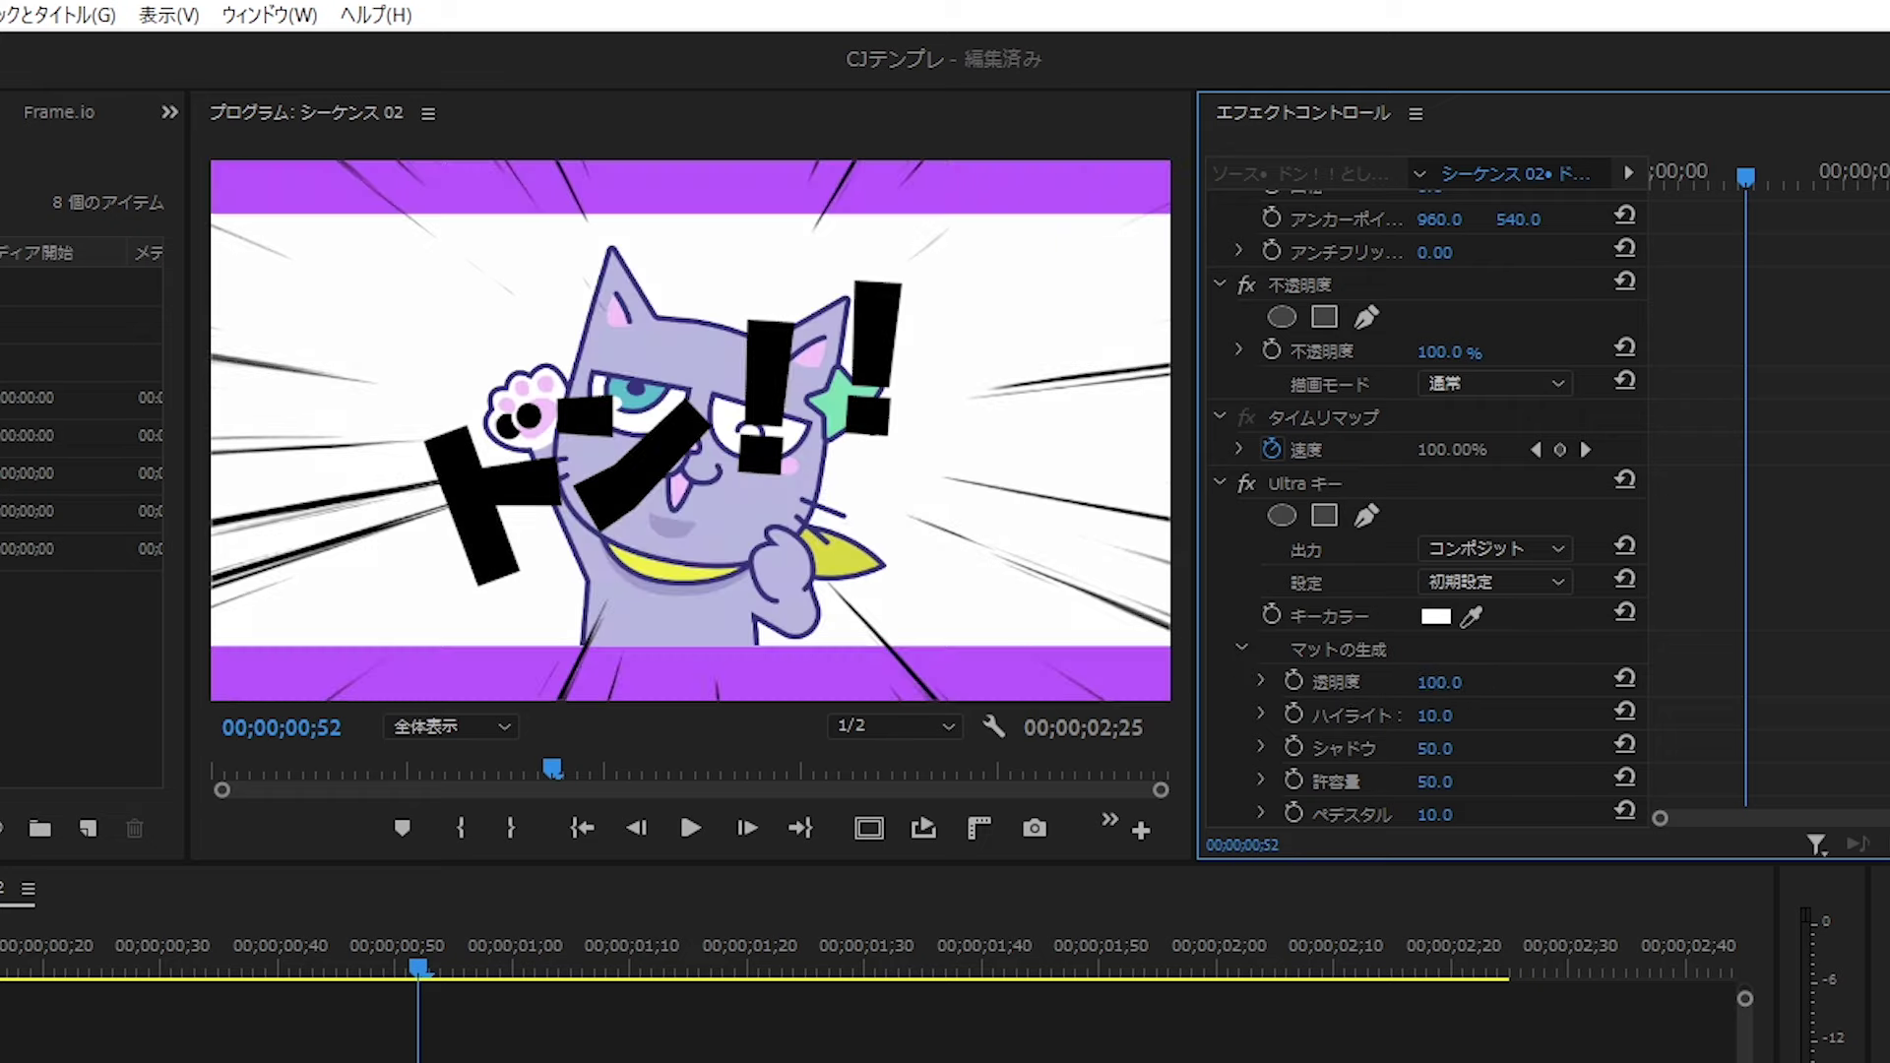
{"action": "key", "text": "Home"}
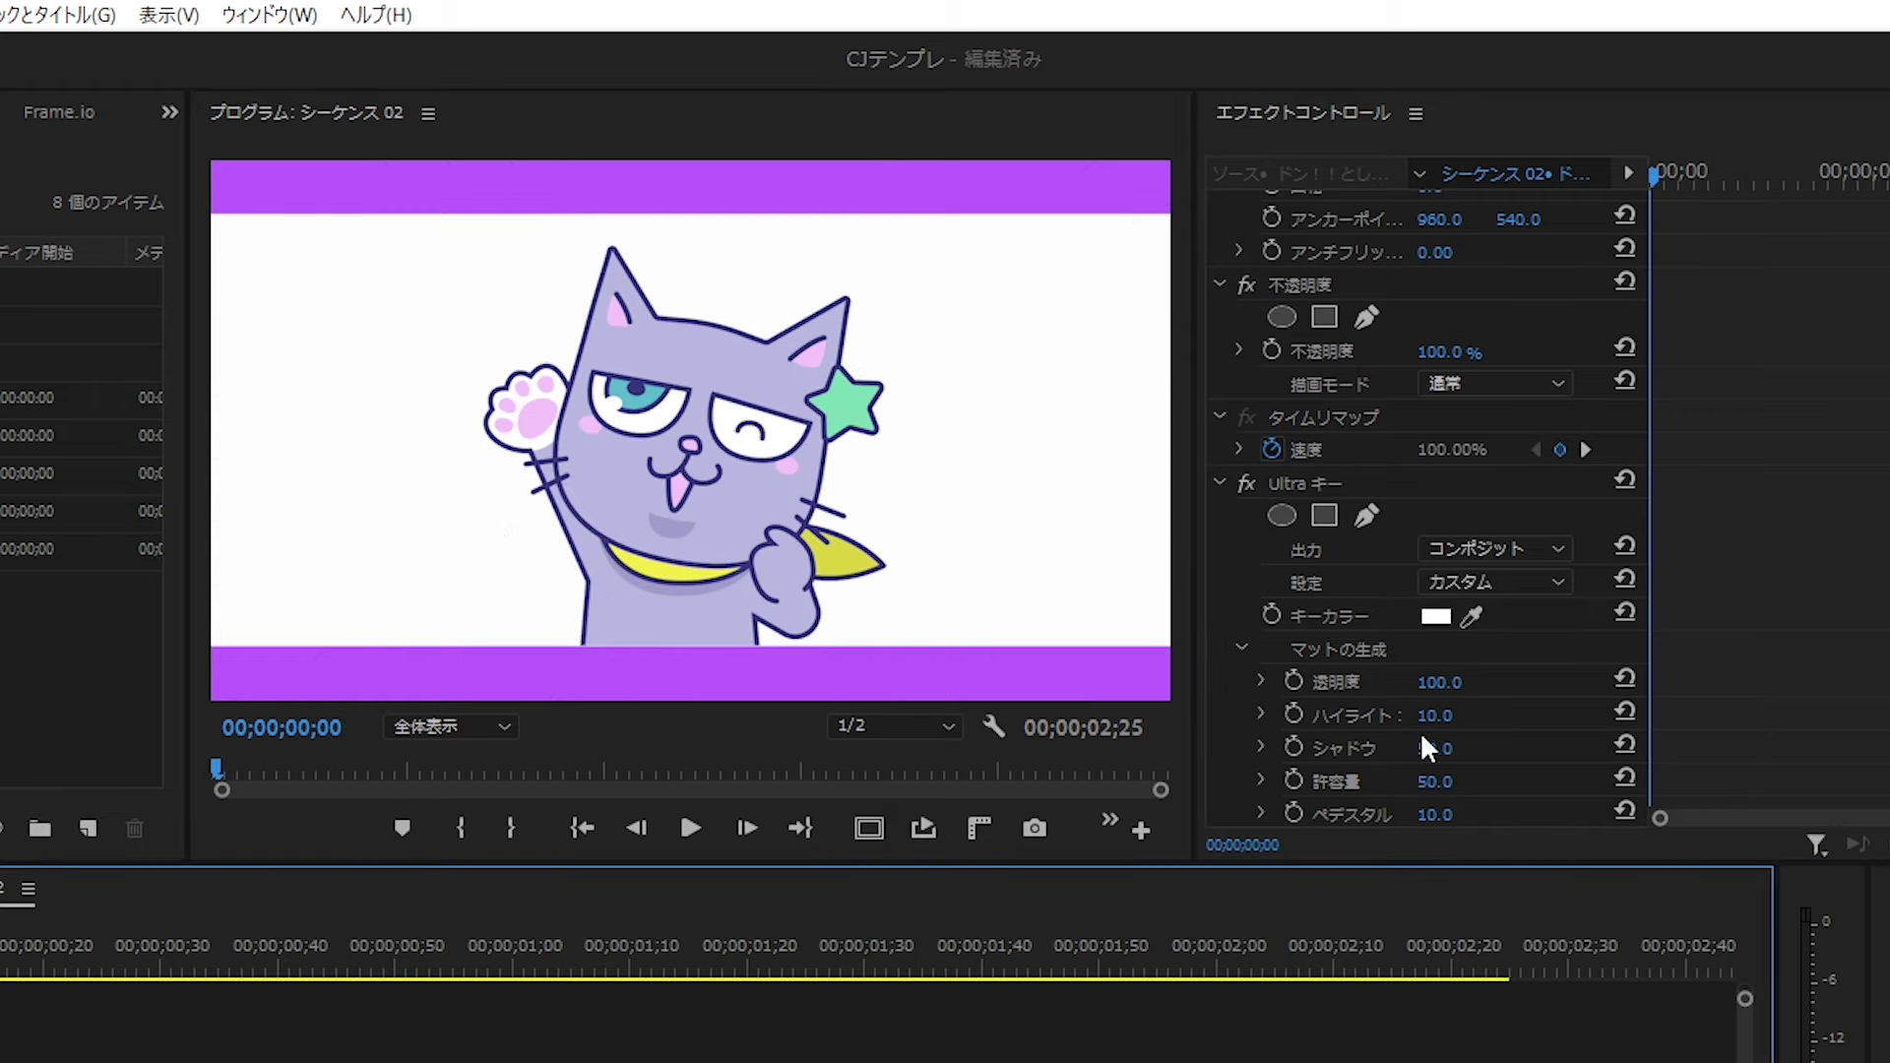